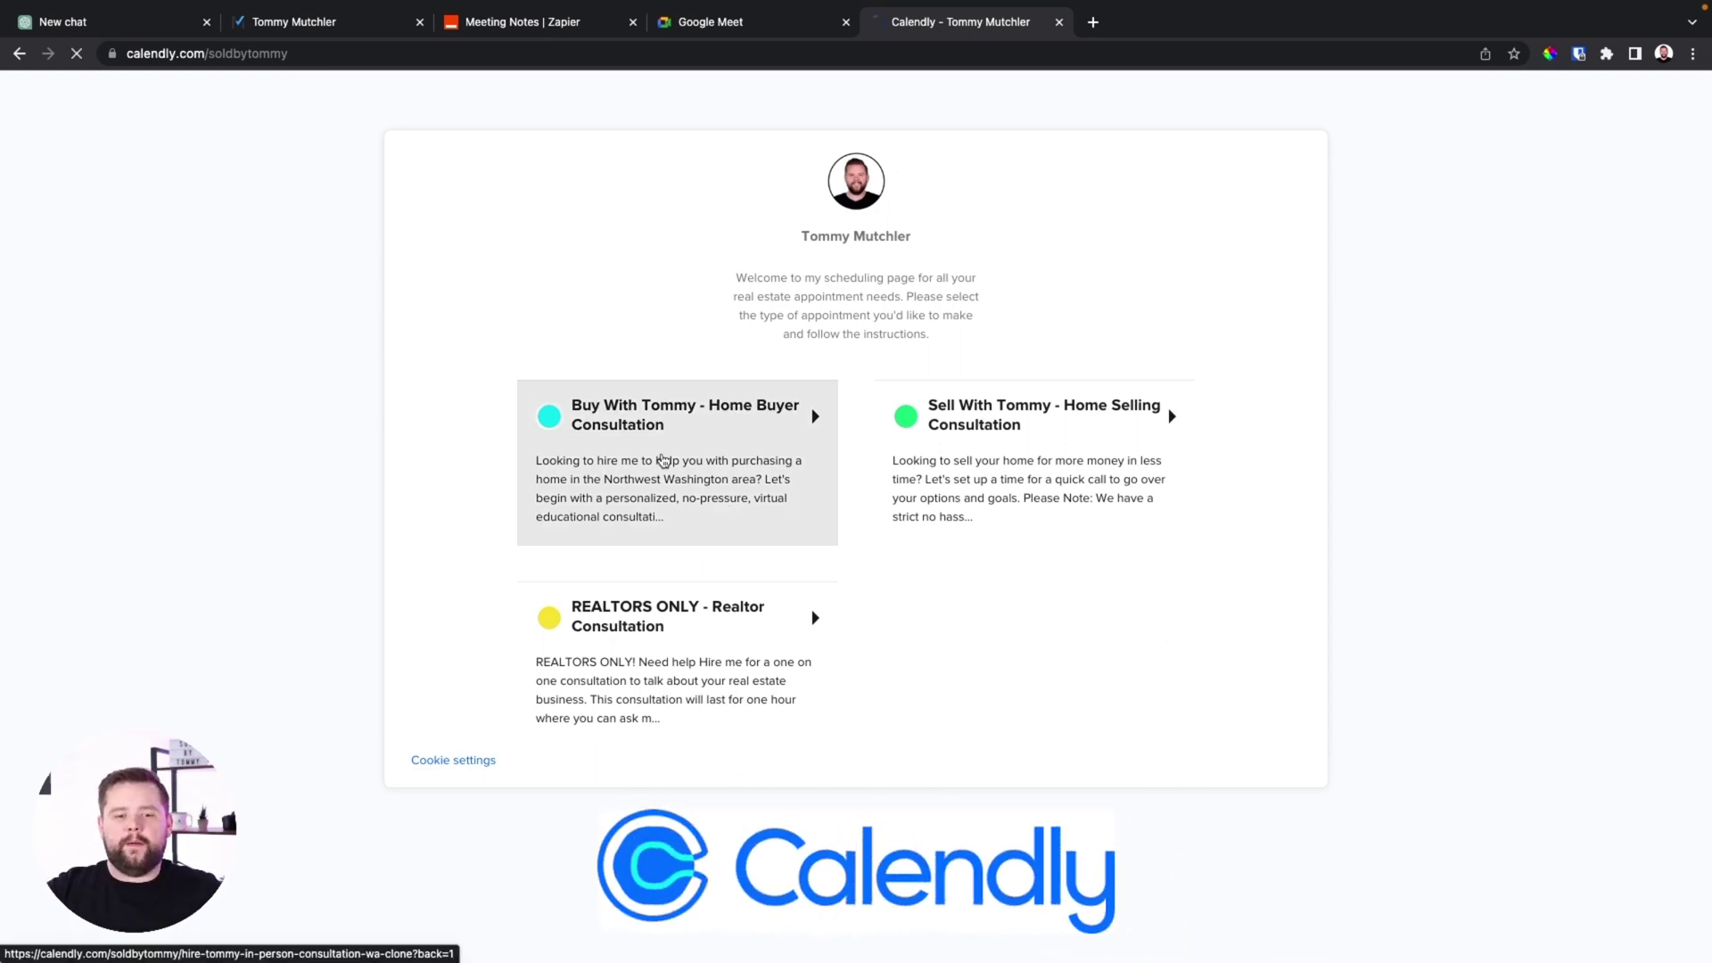
Choose the Buy With Tommy Home Buyer Consultation for Friday, March 17 at 5:00pm and continue to details
{"action": "left_click", "coordinate": [662, 461]}
{"action": "left_click", "coordinate": [993, 386]}
{"action": "left_click", "coordinate": [1188, 382]}
{"action": "left_click", "coordinate": [1242, 382]}
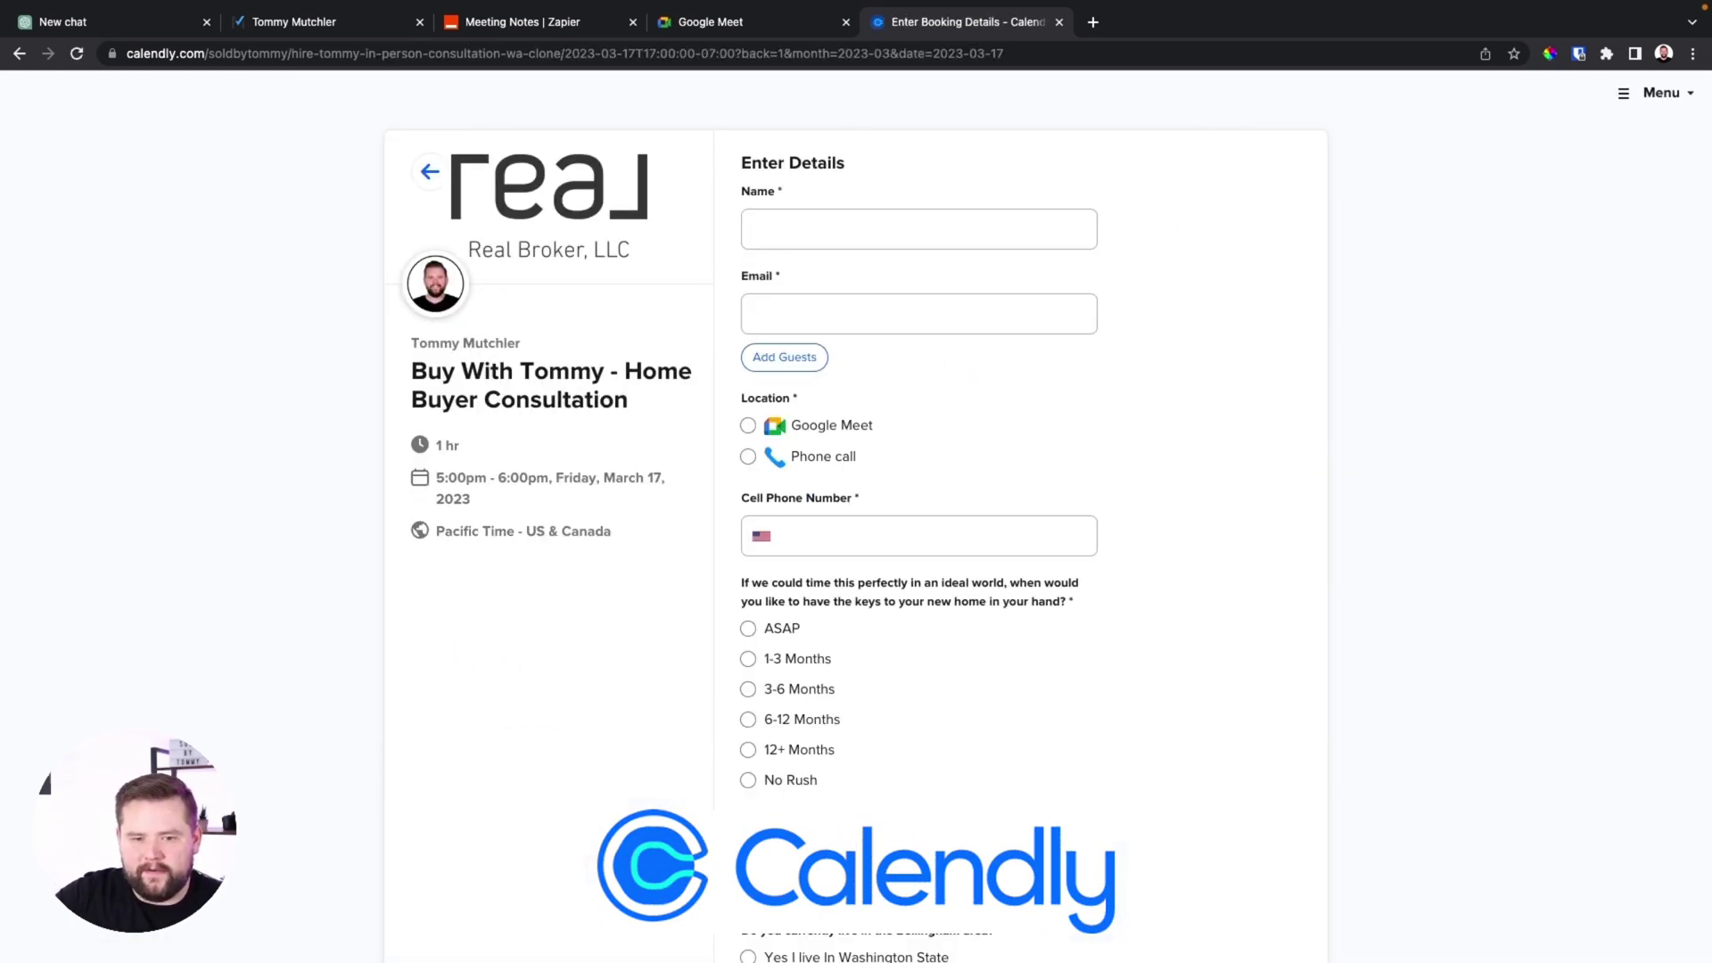
{"action": "scroll", "coordinate": [923, 847], "scroll_direction": "down", "scroll_amount": 5}
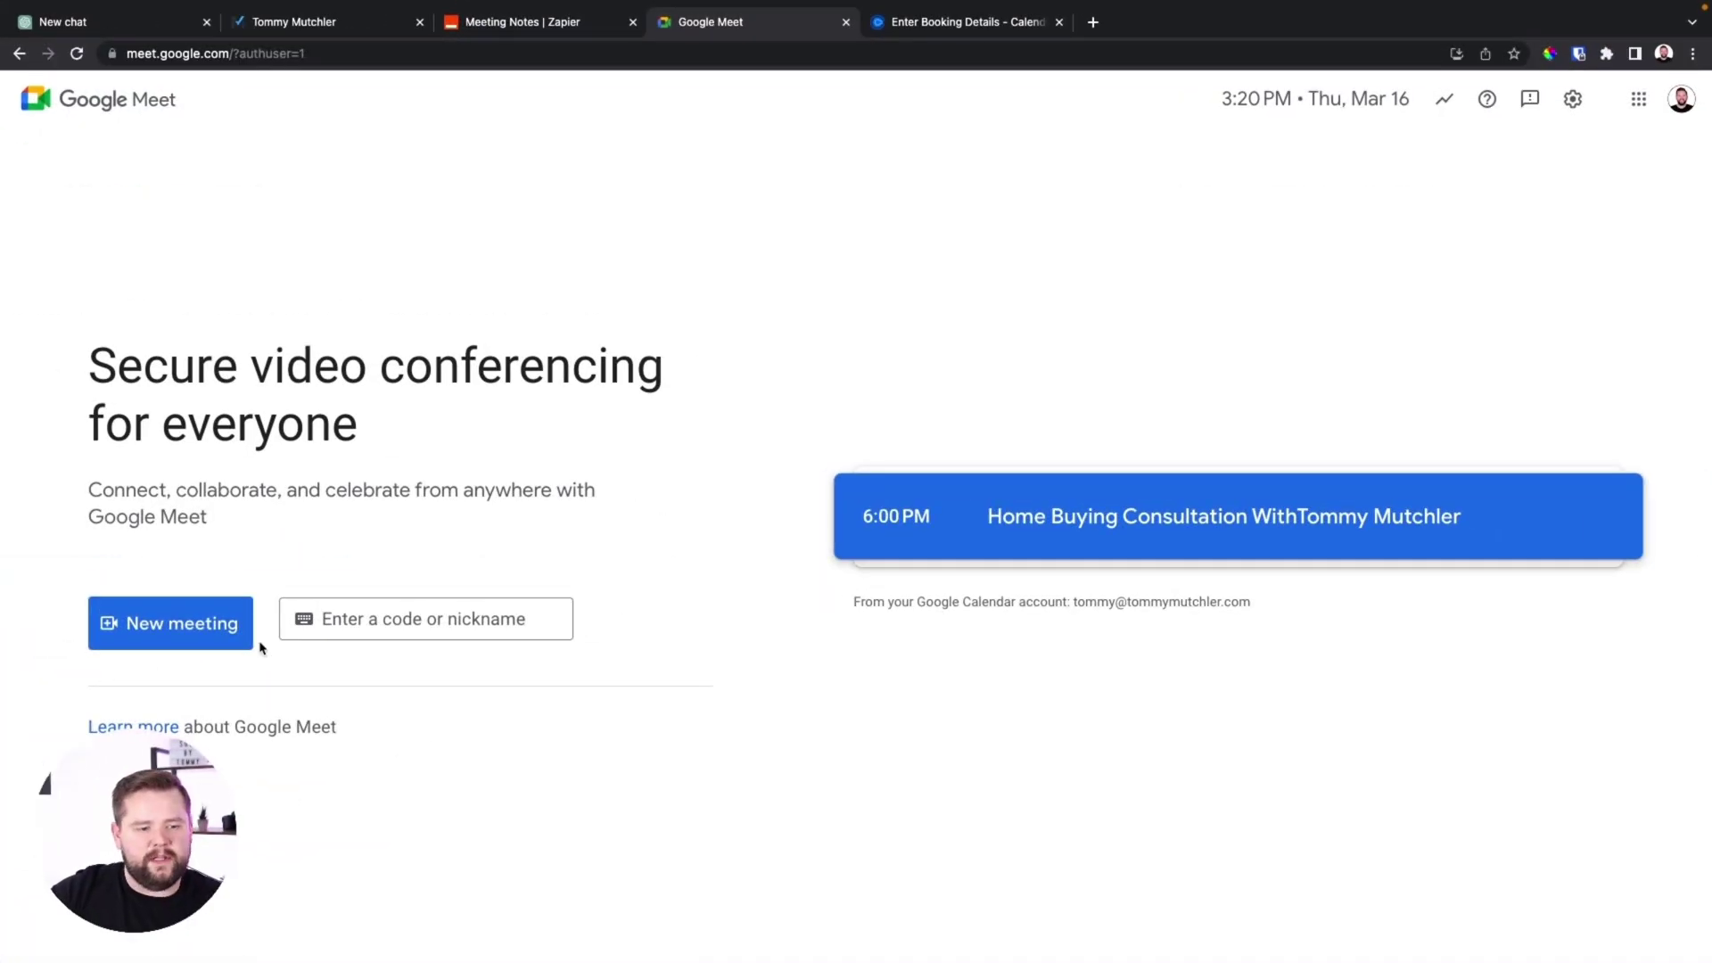
Start an instant Google Meet meeting and close its 'Your meeting's ready' card
{"action": "left_click", "coordinate": [203, 634]}
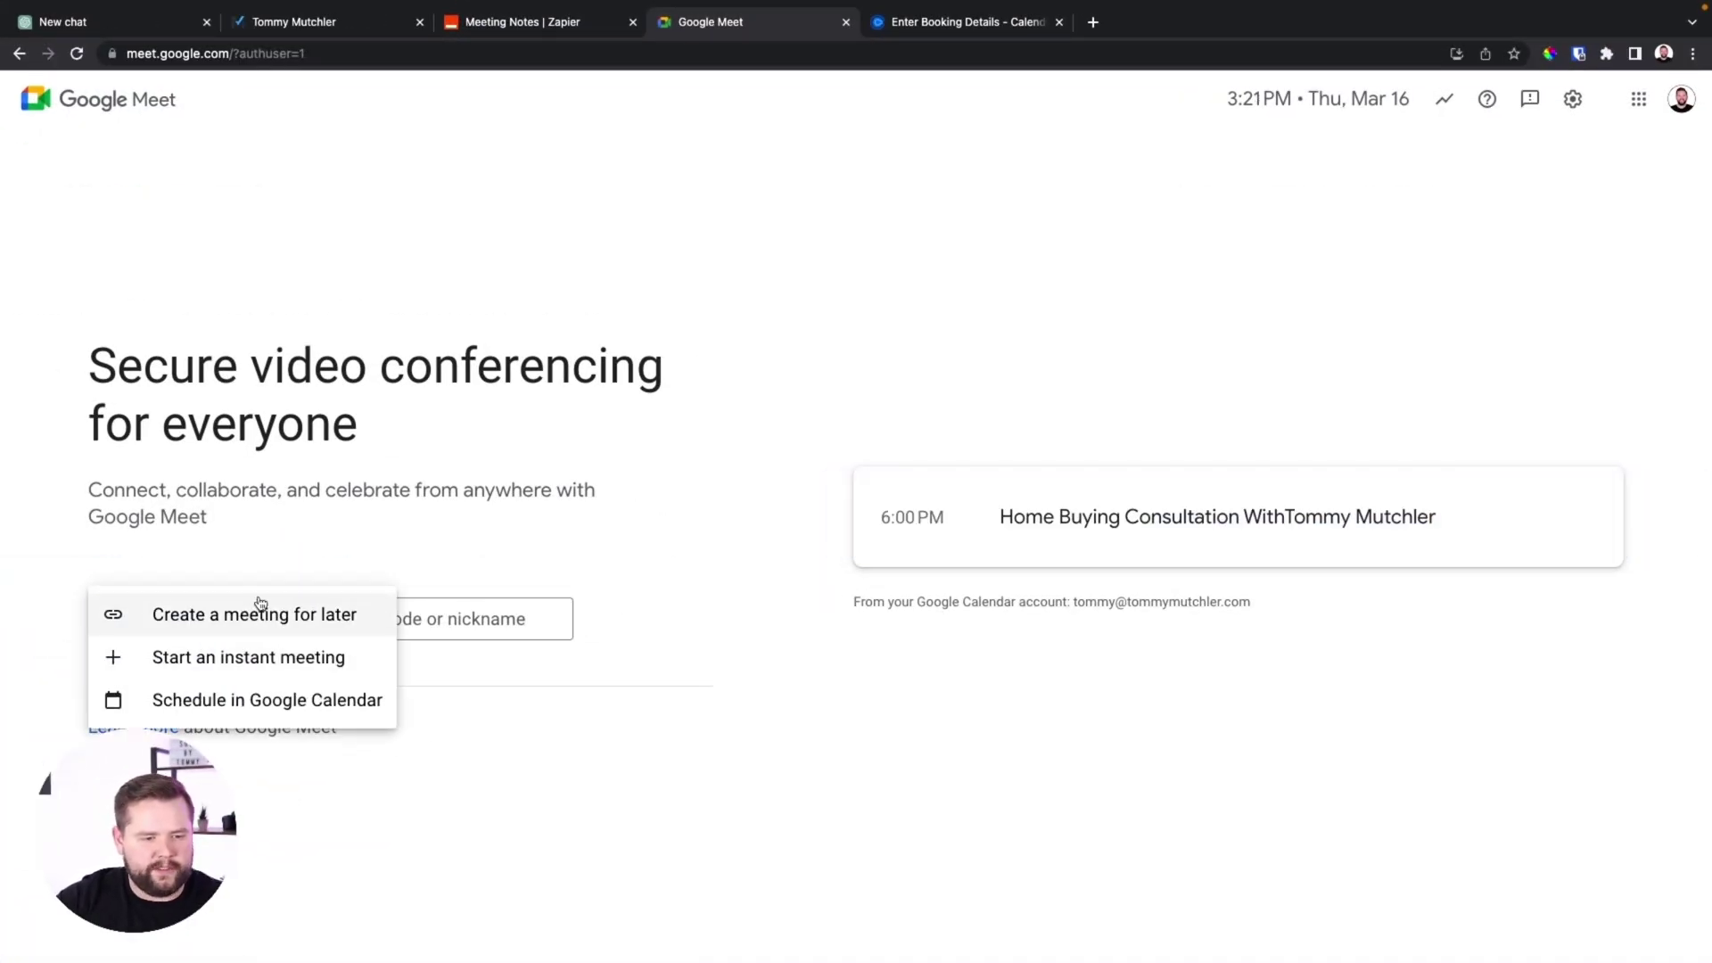
{"action": "left_click", "coordinate": [326, 658]}
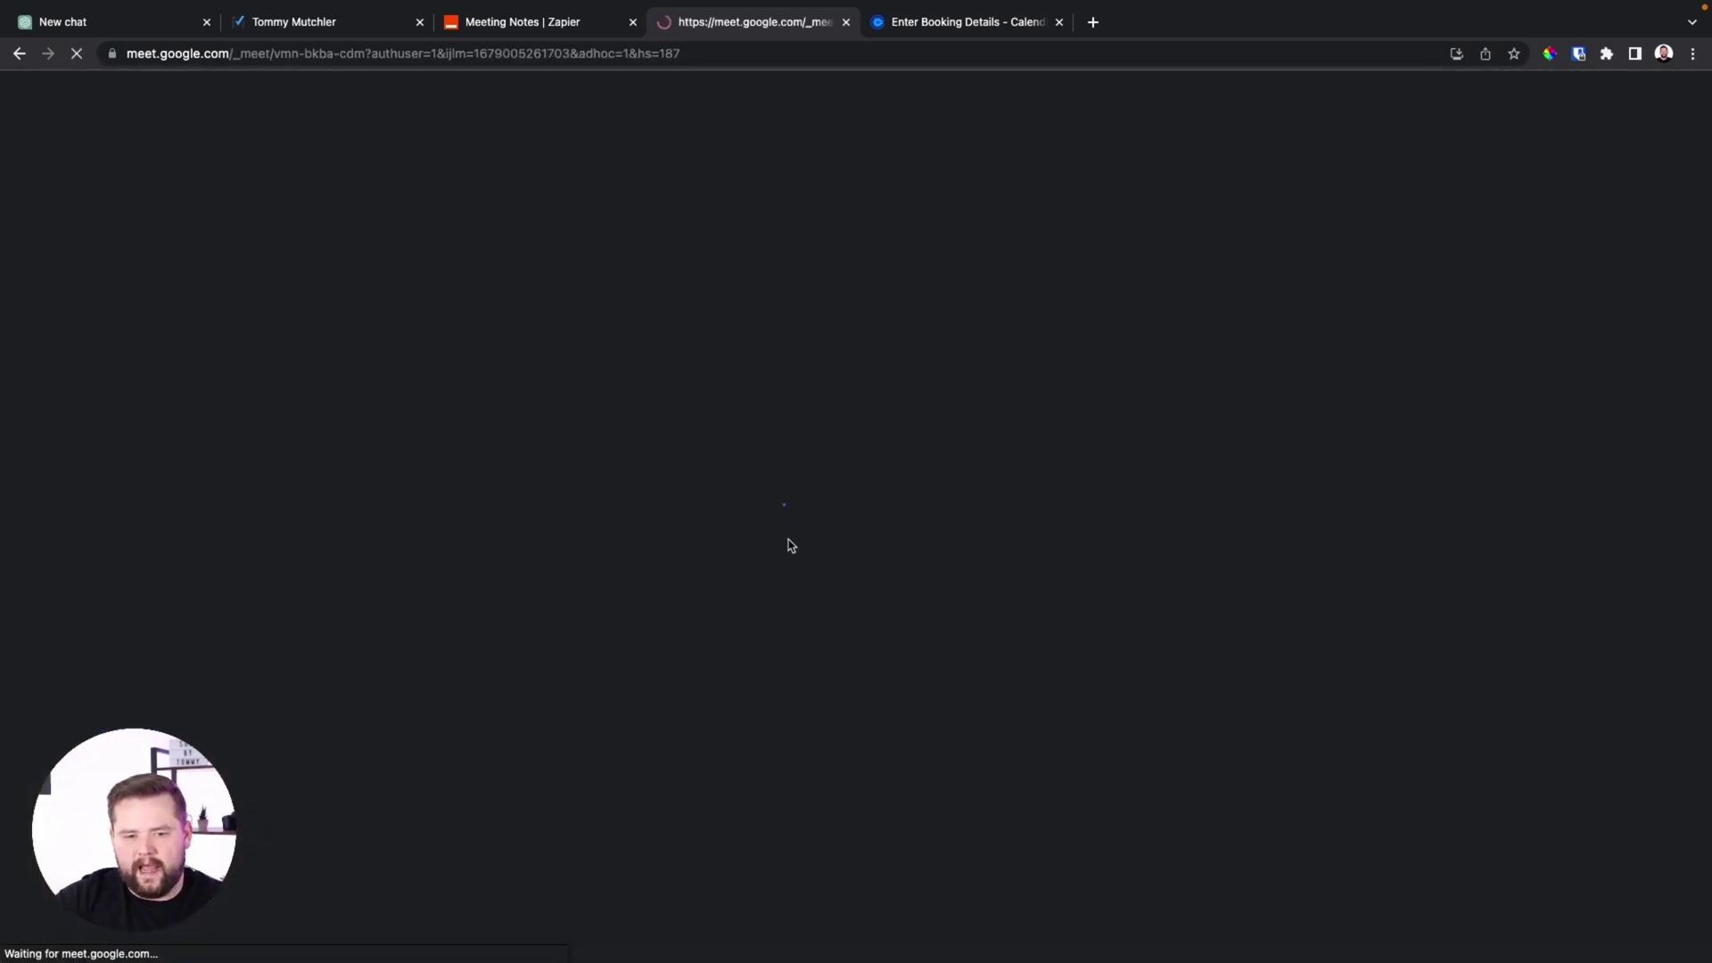
{"action": "left_click", "coordinate": [981, 34]}
{"action": "left_click", "coordinate": [753, 34]}
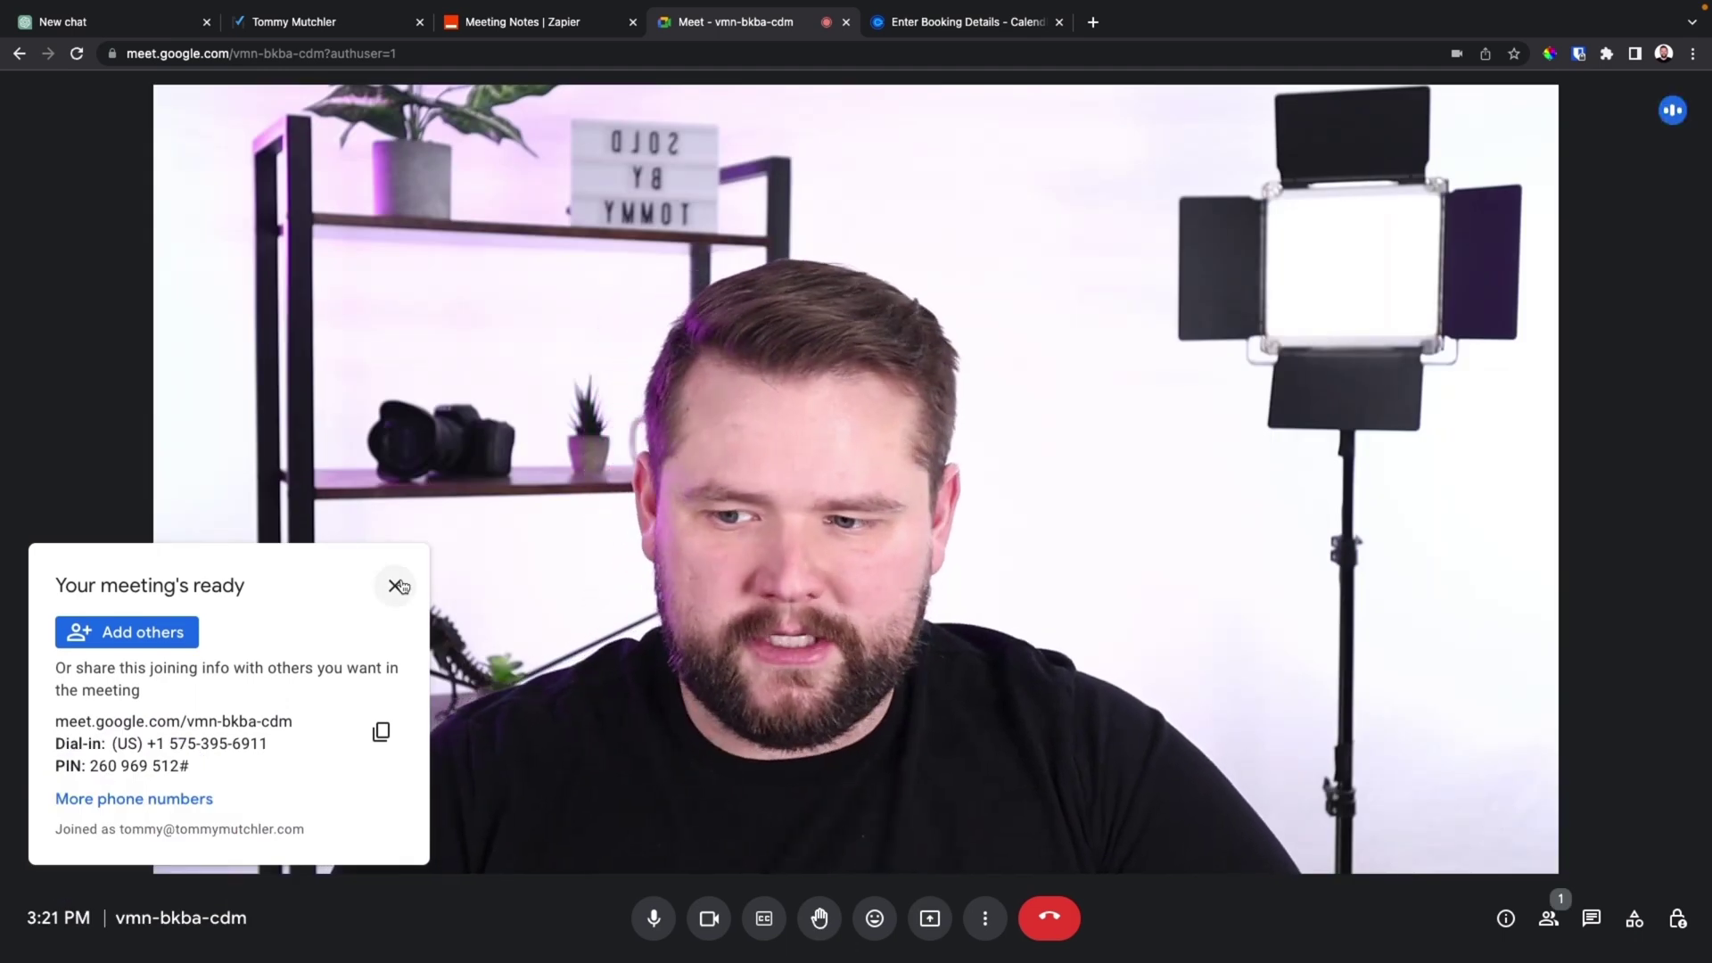
{"action": "left_click", "coordinate": [395, 586]}
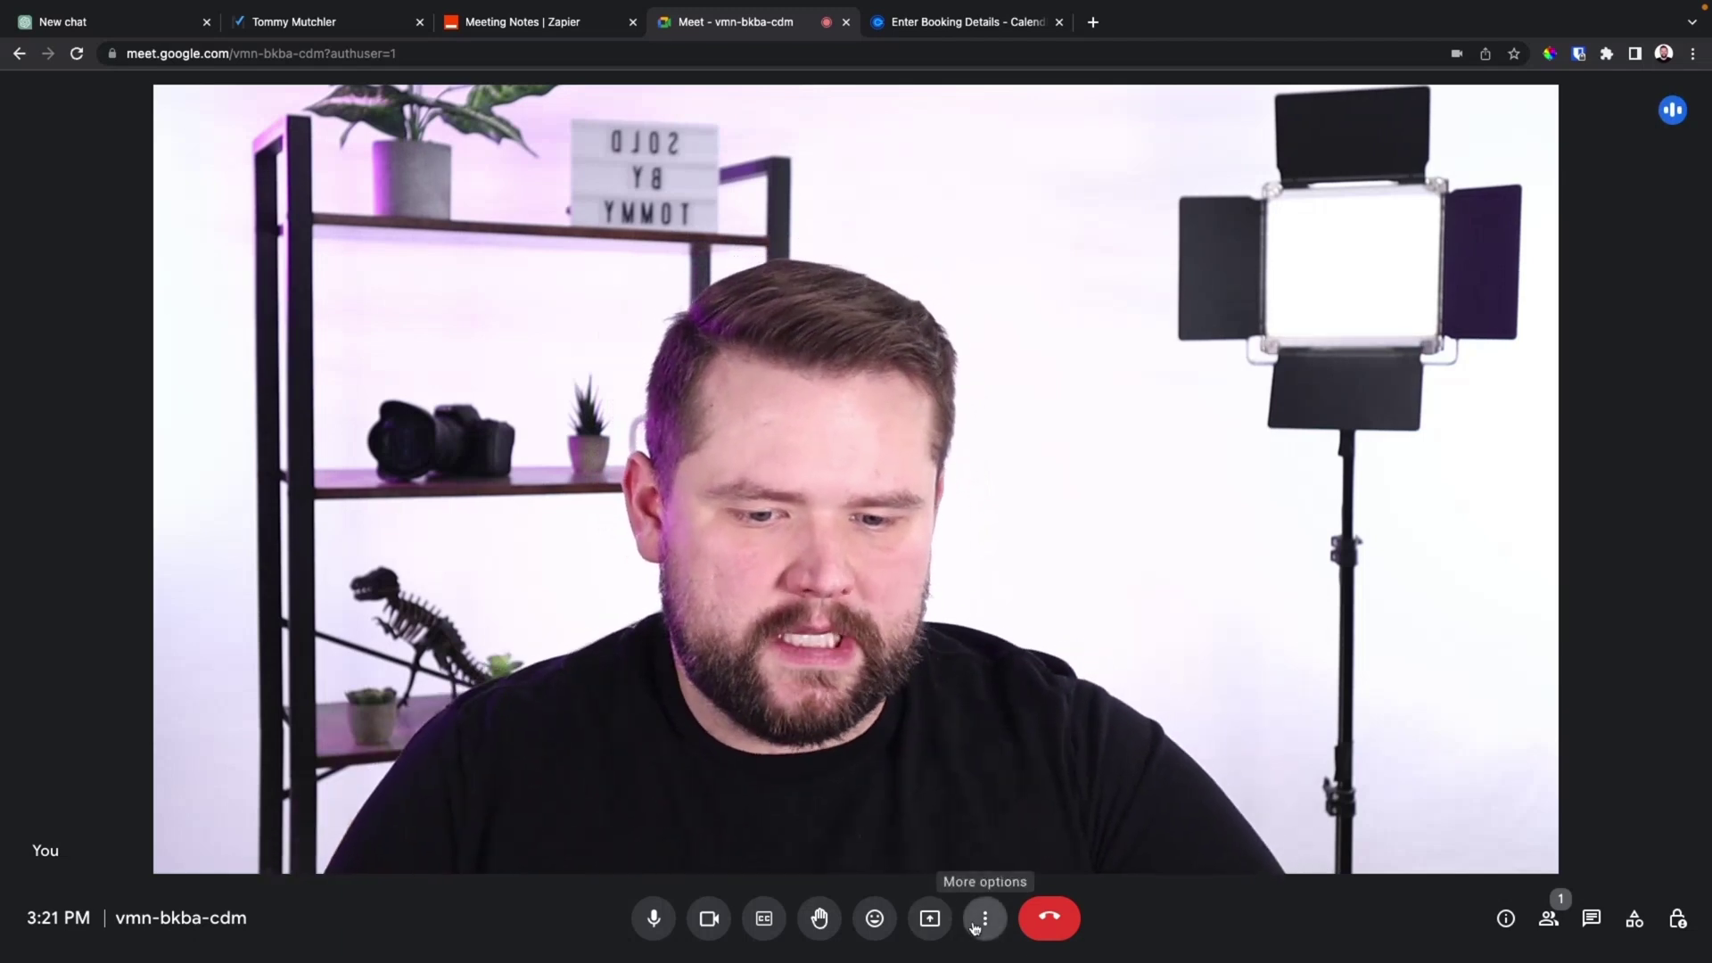
Record the call with 'Also start a transcript' enabled, confirming the start in the consent dialog
{"action": "left_click", "coordinate": [977, 923]}
{"action": "left_click", "coordinate": [1097, 471]}
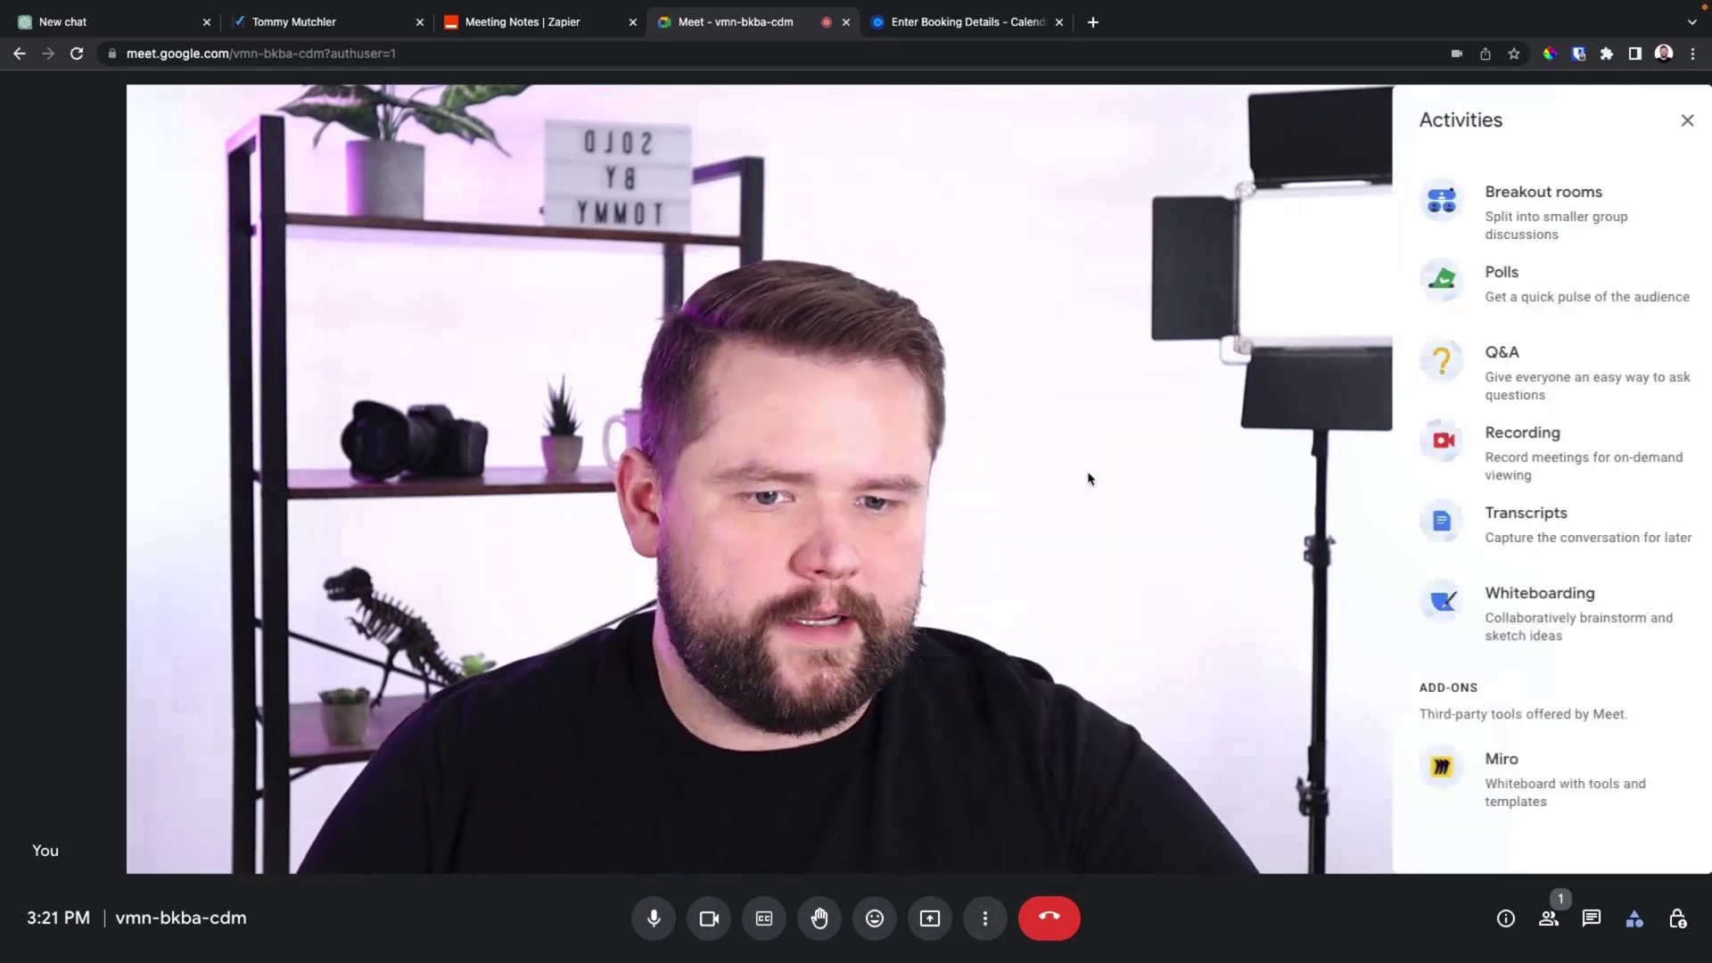
{"action": "left_click", "coordinate": [1434, 703]}
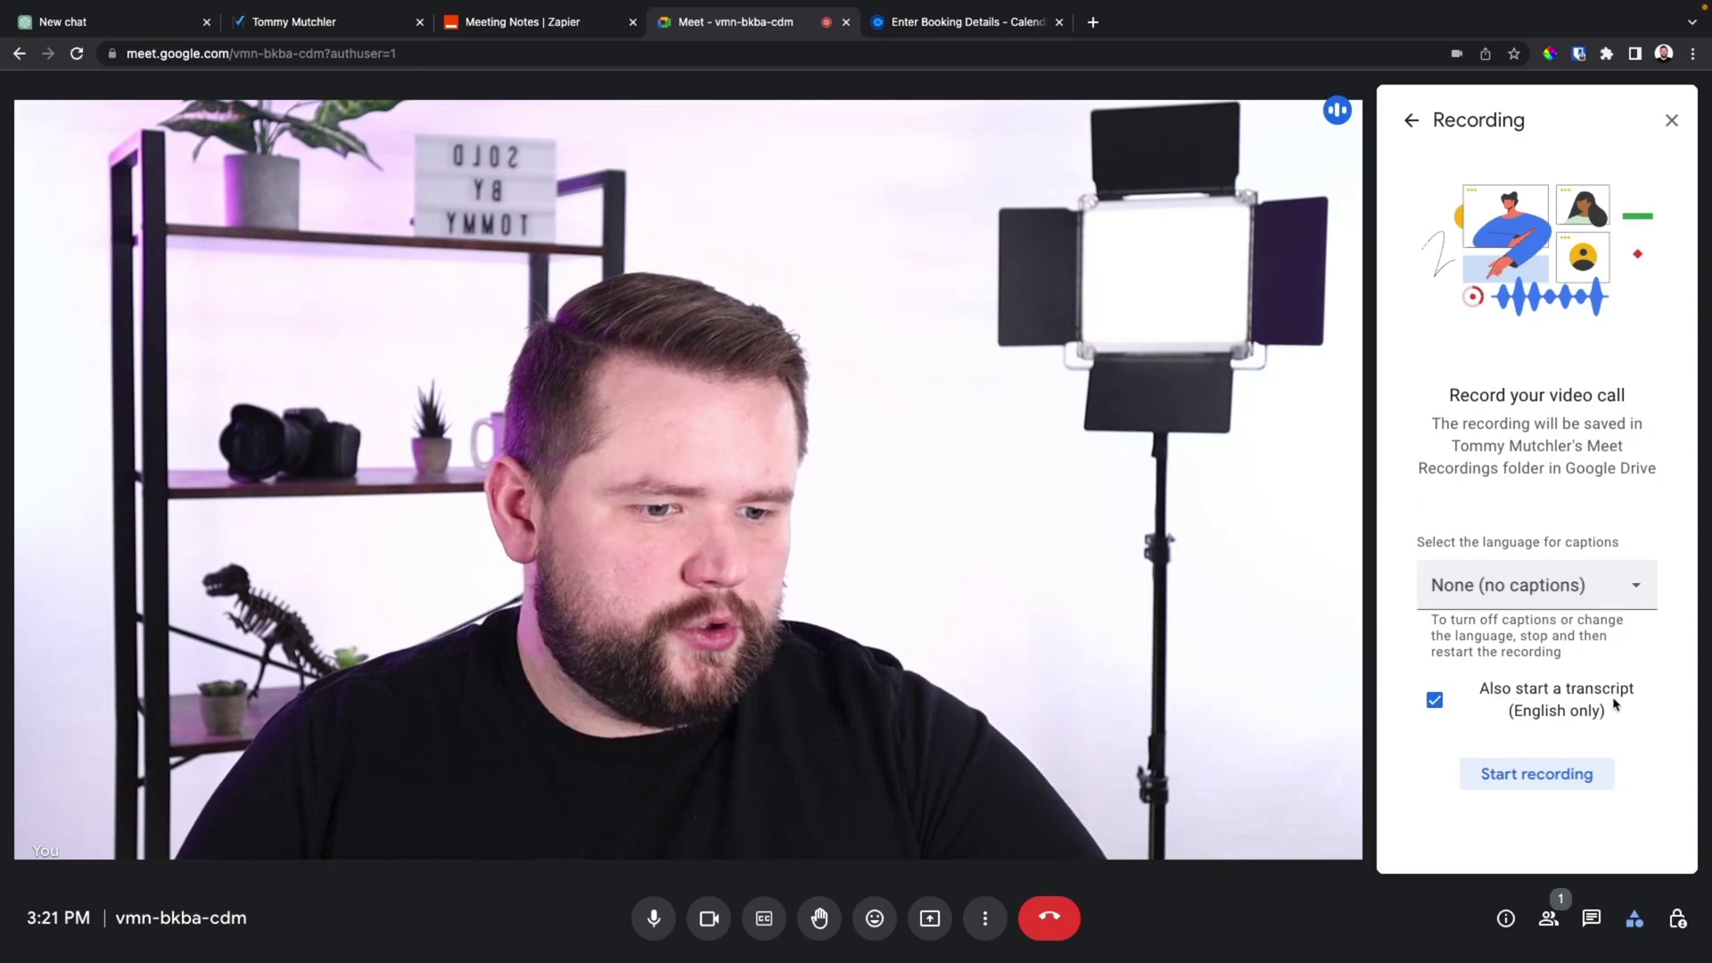
{"action": "left_click", "coordinate": [1535, 787]}
{"action": "left_click", "coordinate": [1068, 599]}
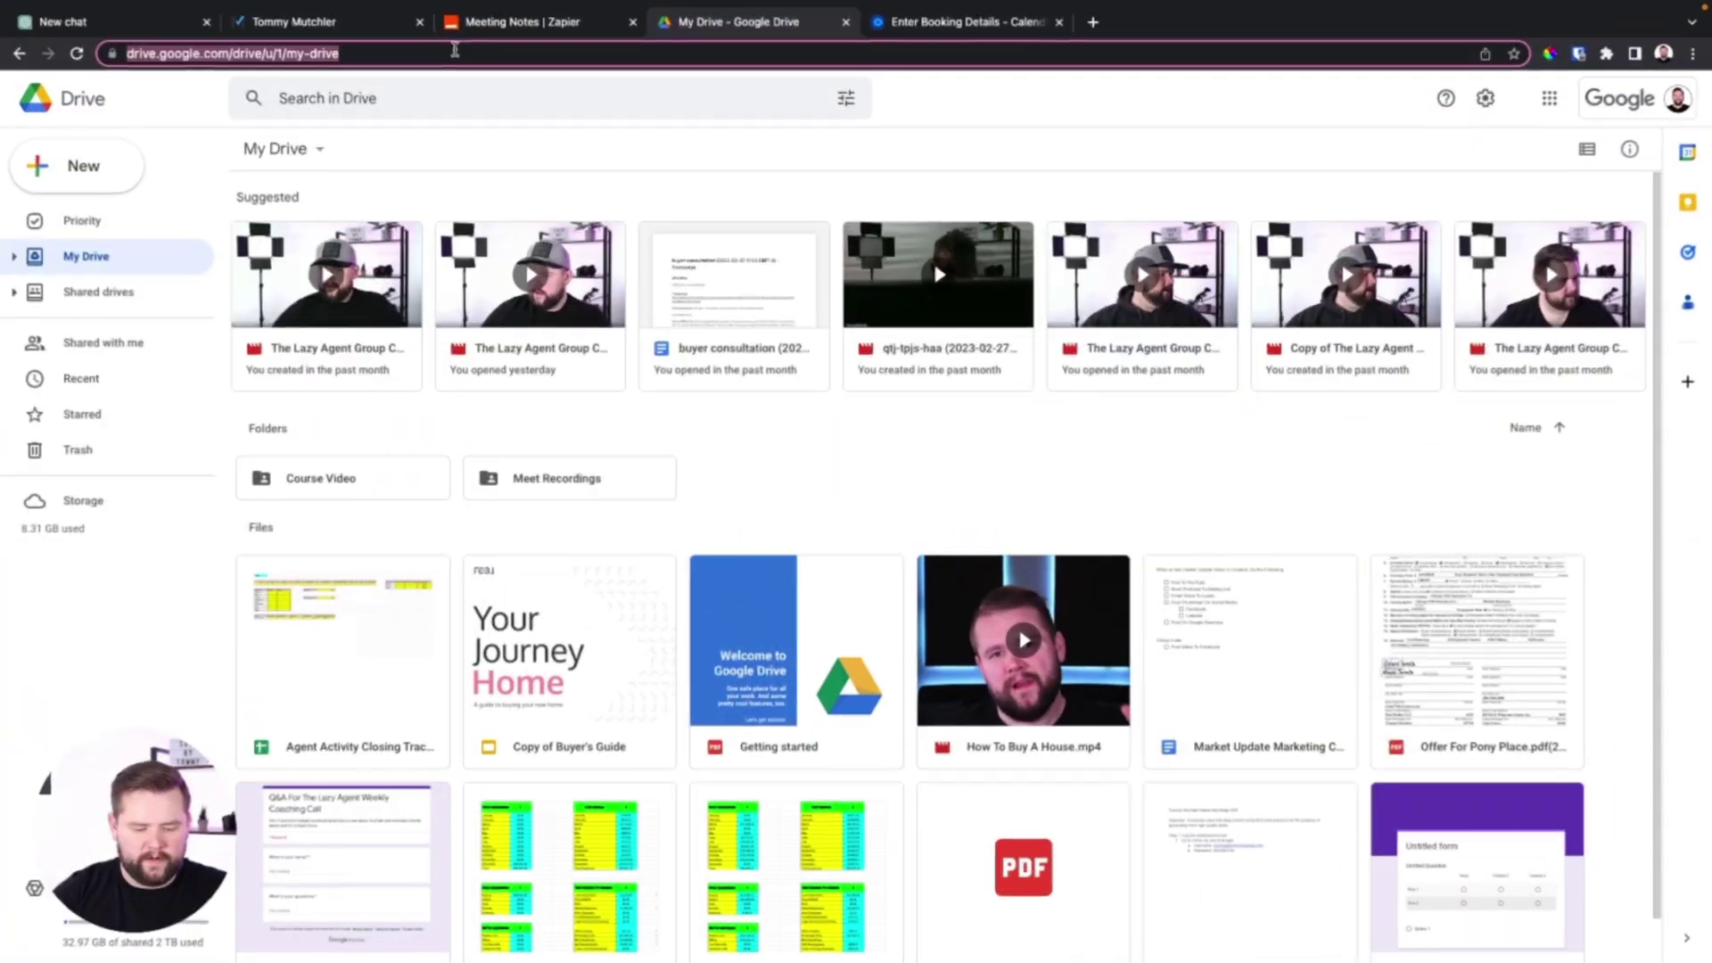
Go to Google Drive and open the buyer consultation transcript doc from Meet Recordings
{"action": "left_click", "coordinate": [451, 52]}
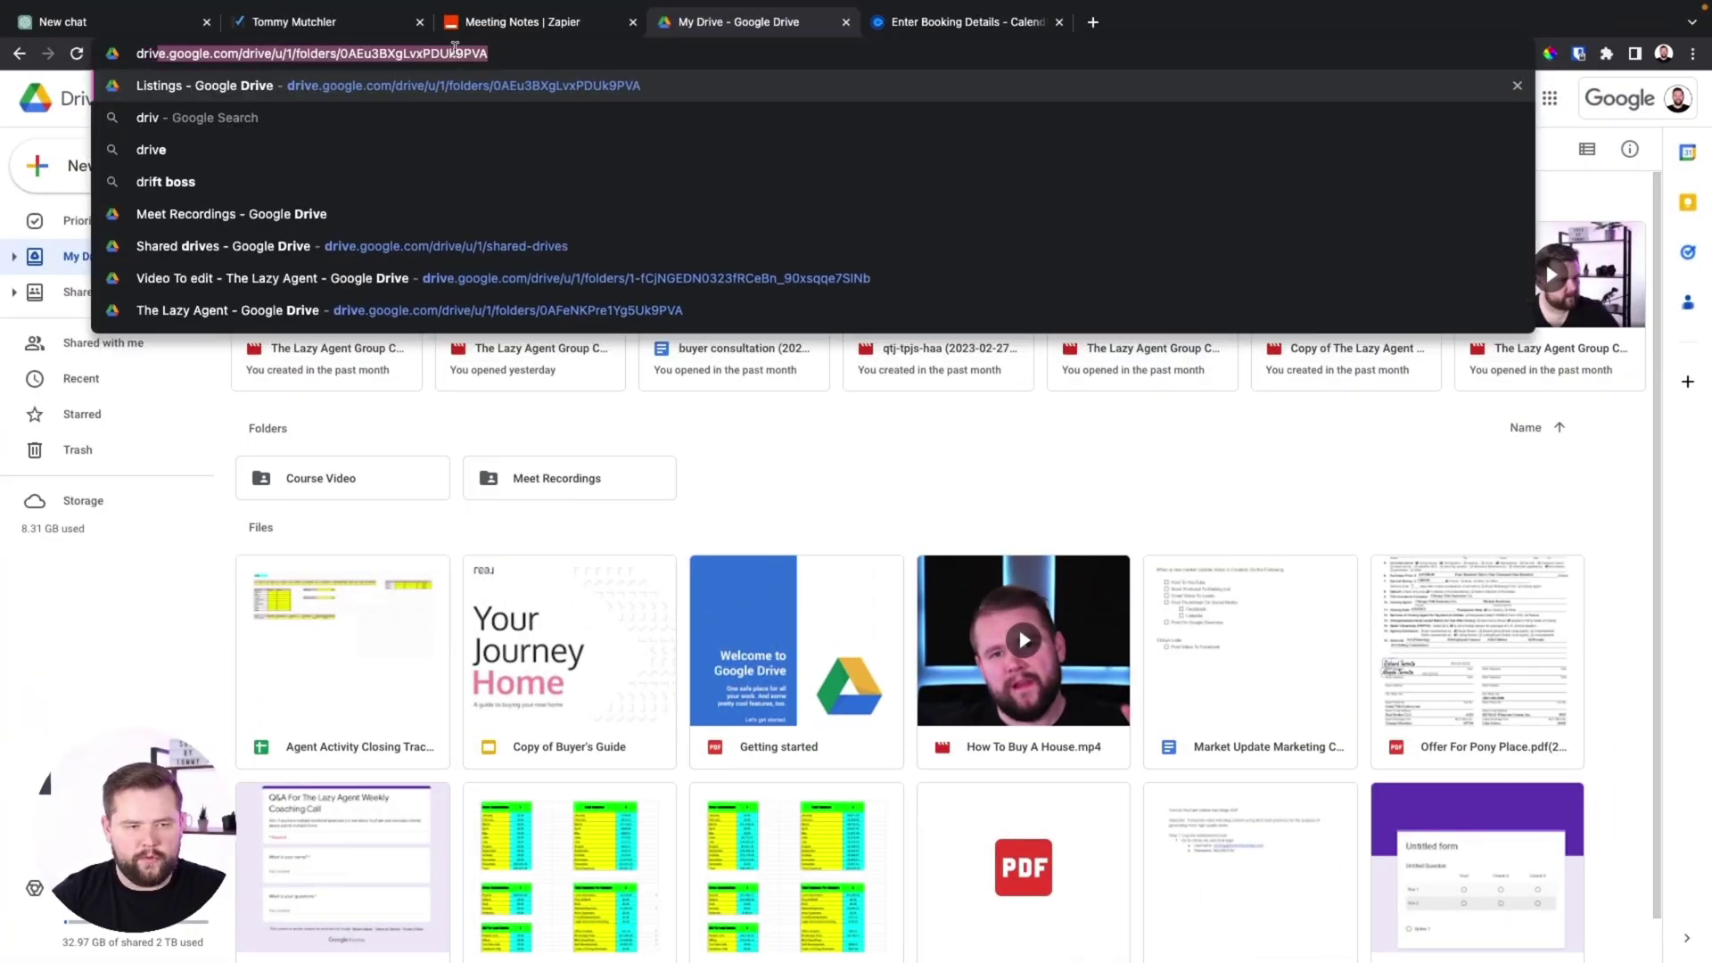
{"action": "key", "text": "Return"}
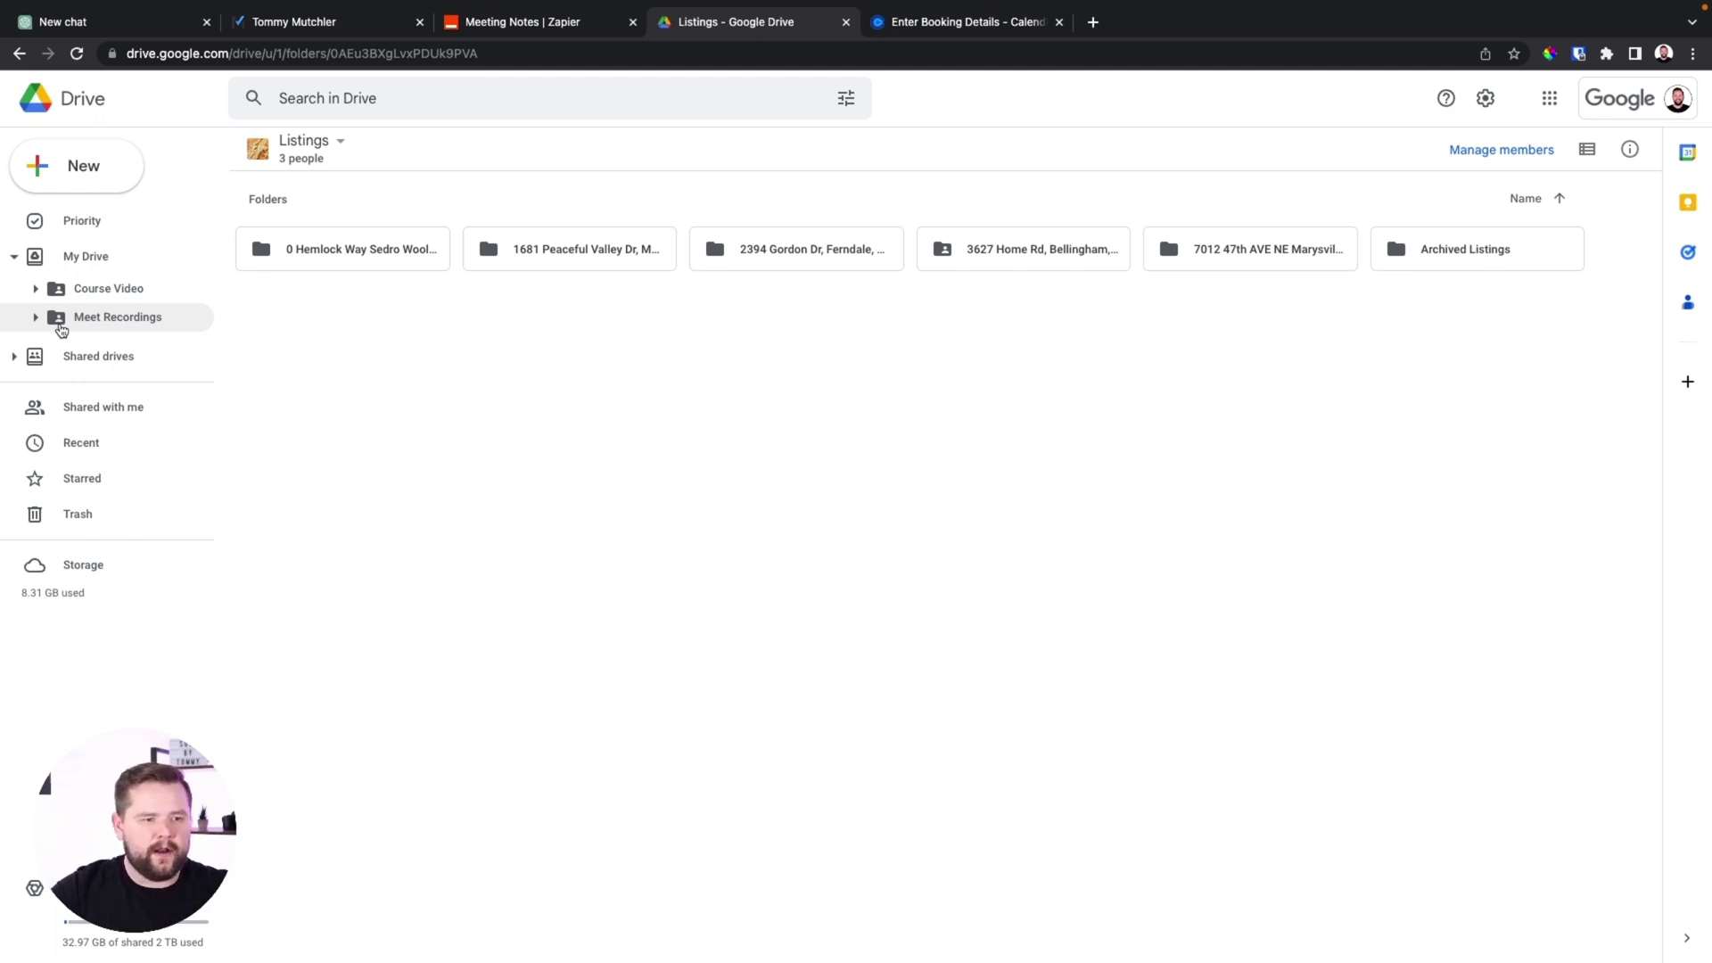
{"action": "left_click", "coordinate": [61, 327]}
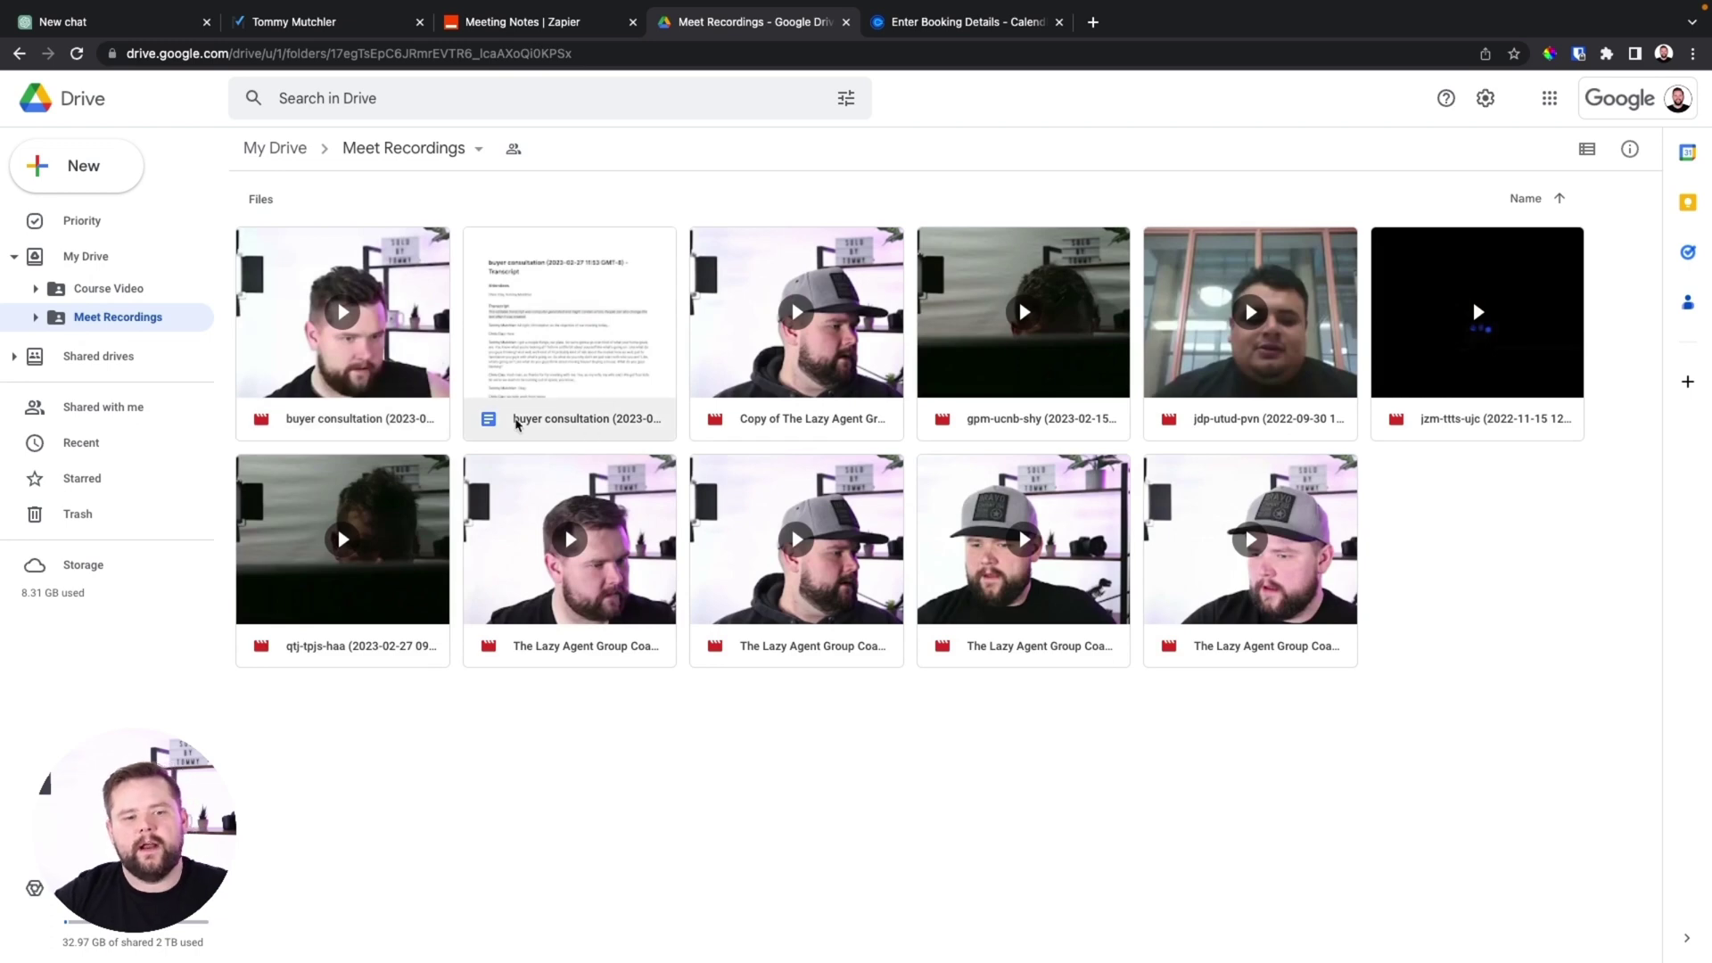
{"action": "double_click", "coordinate": [610, 415]}
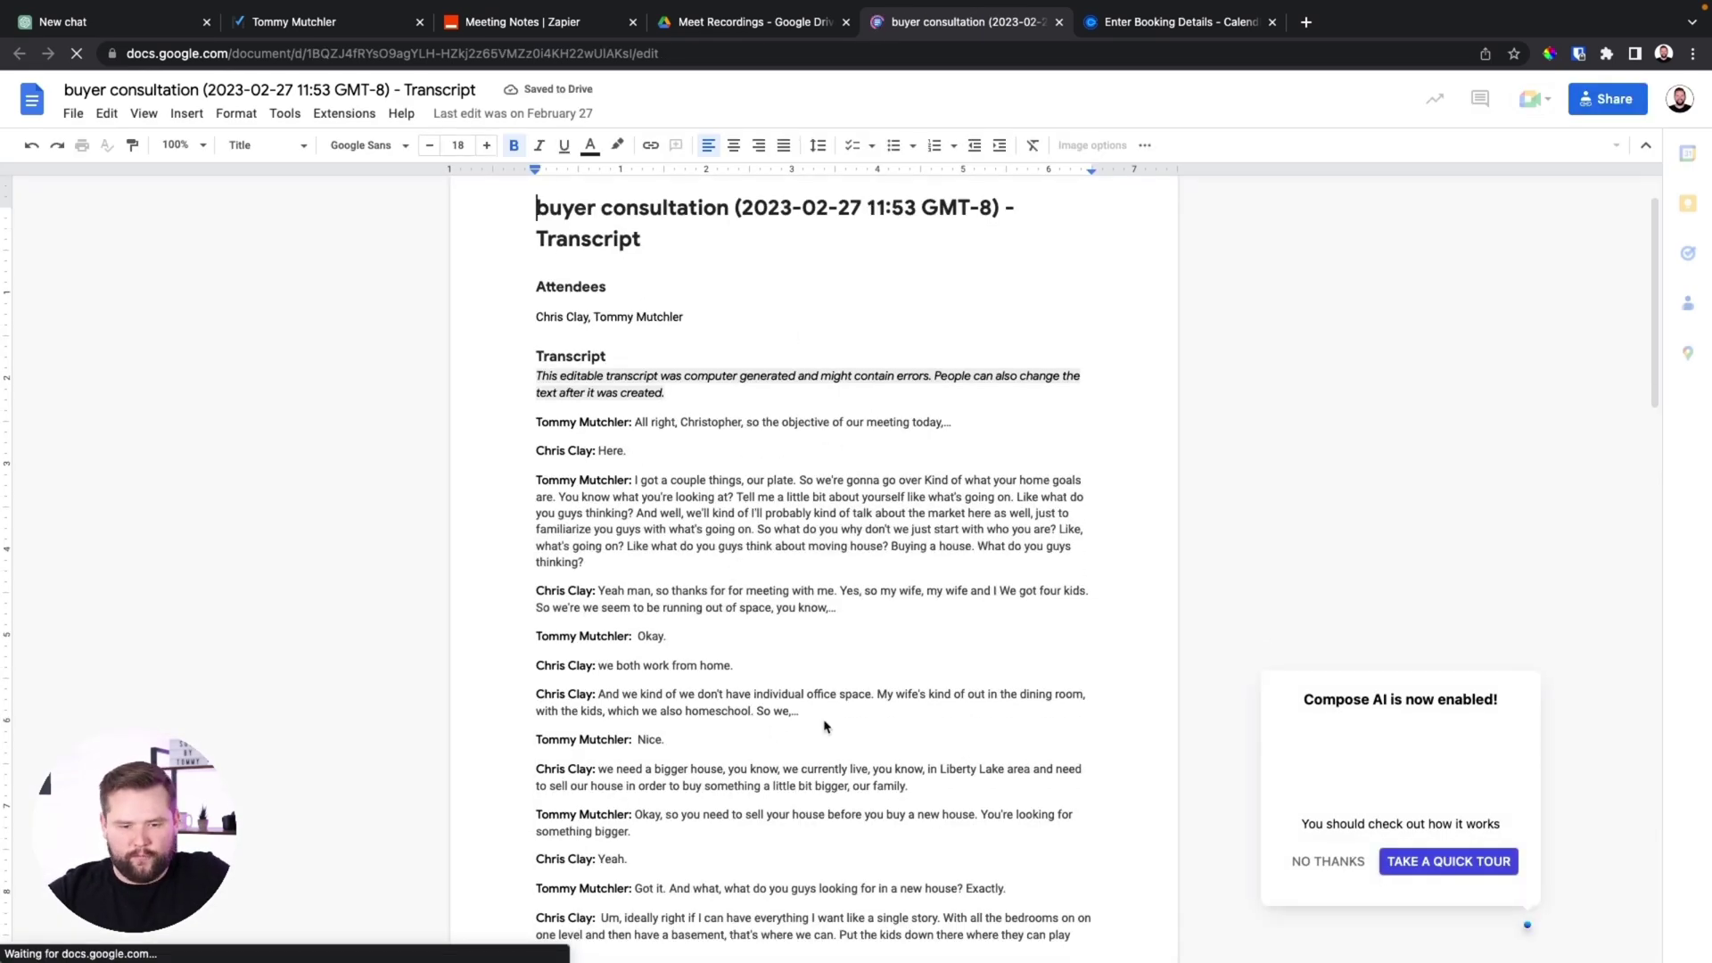
Review the transcript's attendees and conversation, dismiss the spelling popup, then select the whole document
{"action": "scroll", "coordinate": [929, 449], "scroll_direction": "down", "scroll_amount": 2}
{"action": "scroll", "coordinate": [928, 448], "scroll_direction": "down", "scroll_amount": 5}
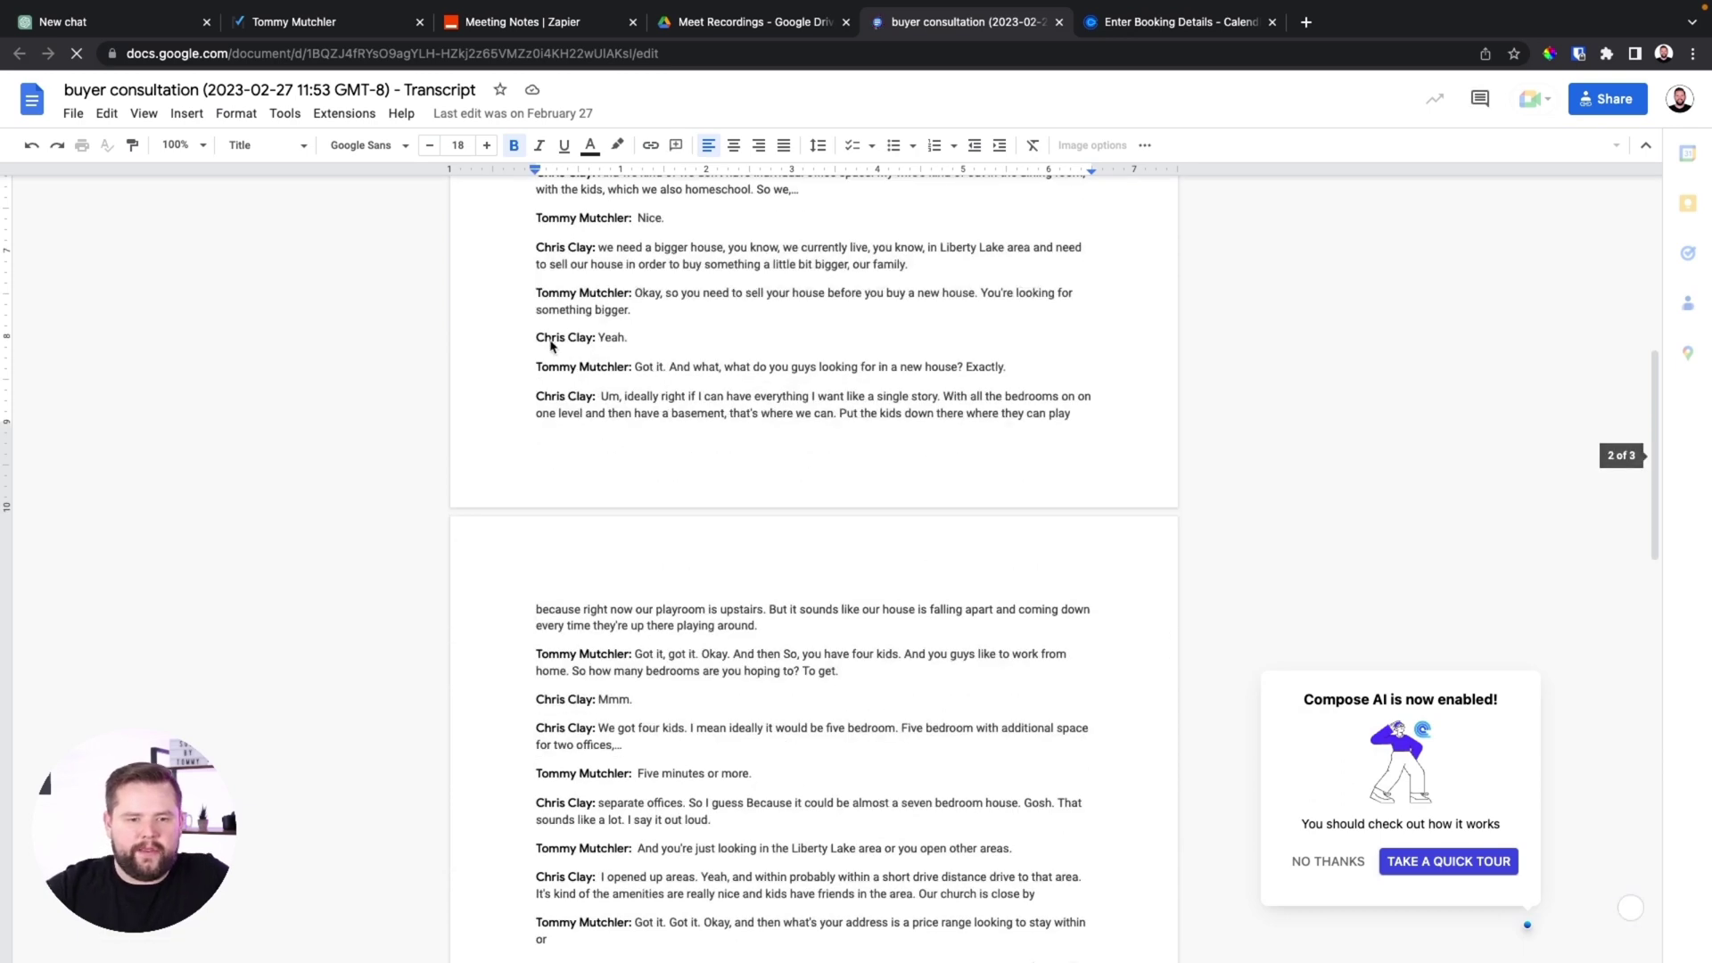
{"action": "scroll", "coordinate": [673, 344], "scroll_direction": "down", "scroll_amount": 3}
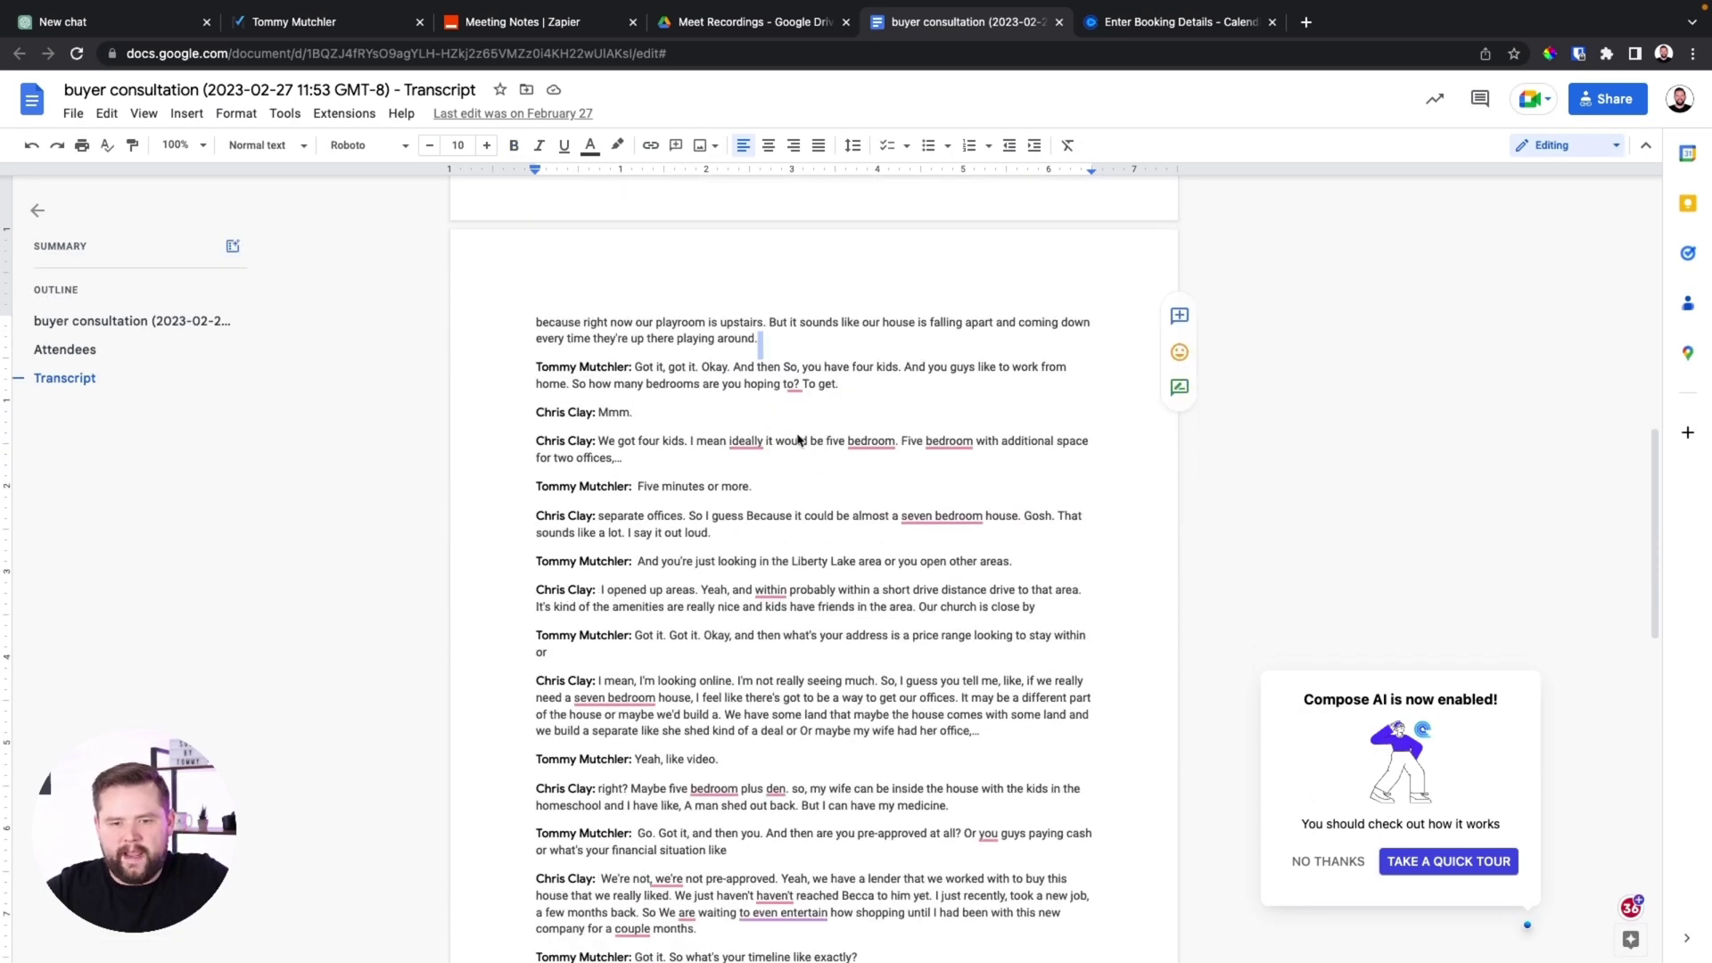
{"action": "scroll", "coordinate": [798, 439], "scroll_direction": "down", "scroll_amount": 2}
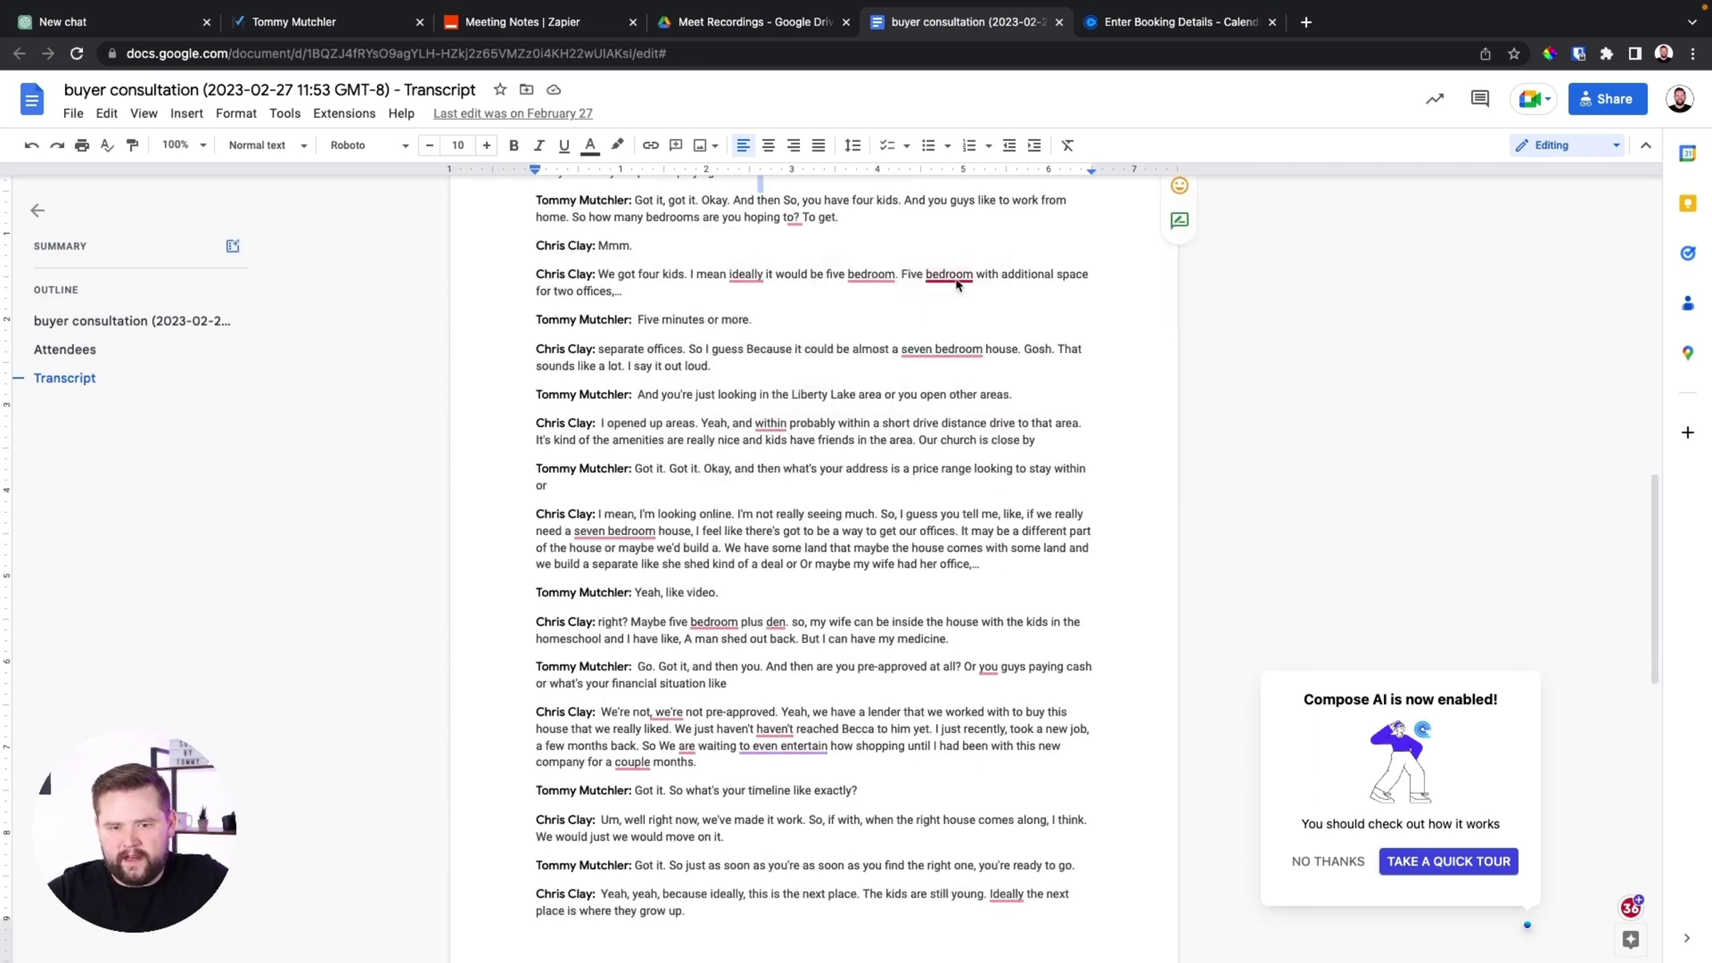
{"action": "left_click", "coordinate": [1110, 265]}
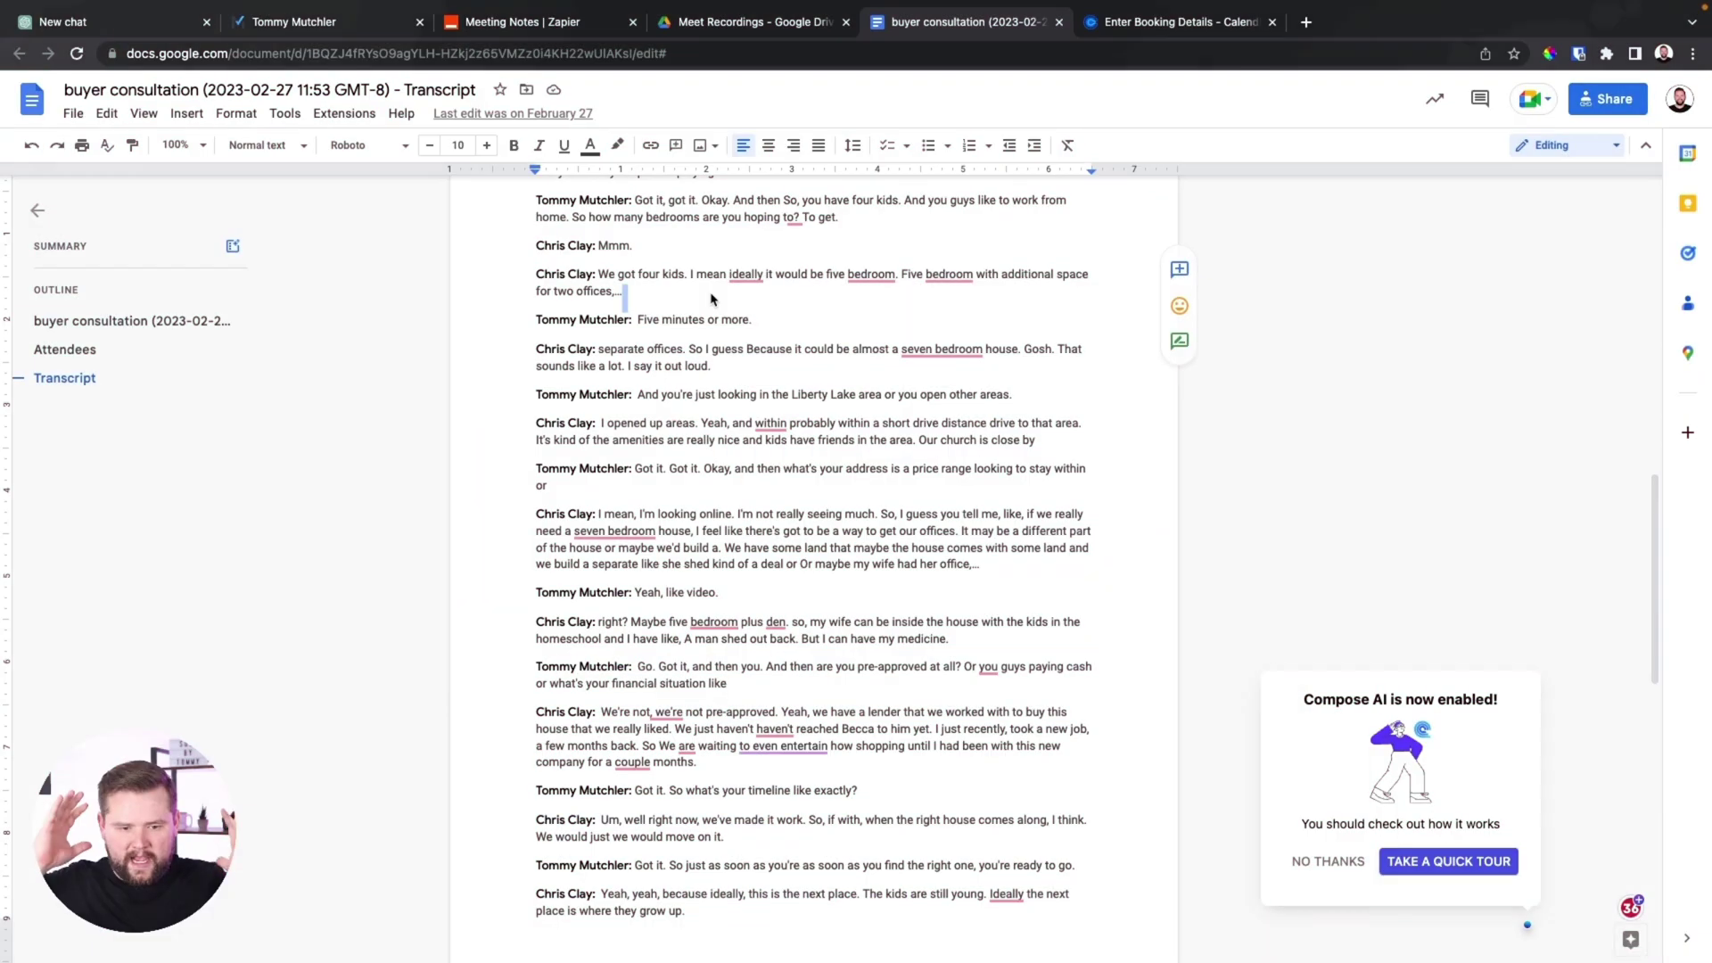
{"action": "scroll", "coordinate": [711, 298], "scroll_direction": "up", "scroll_amount": 15}
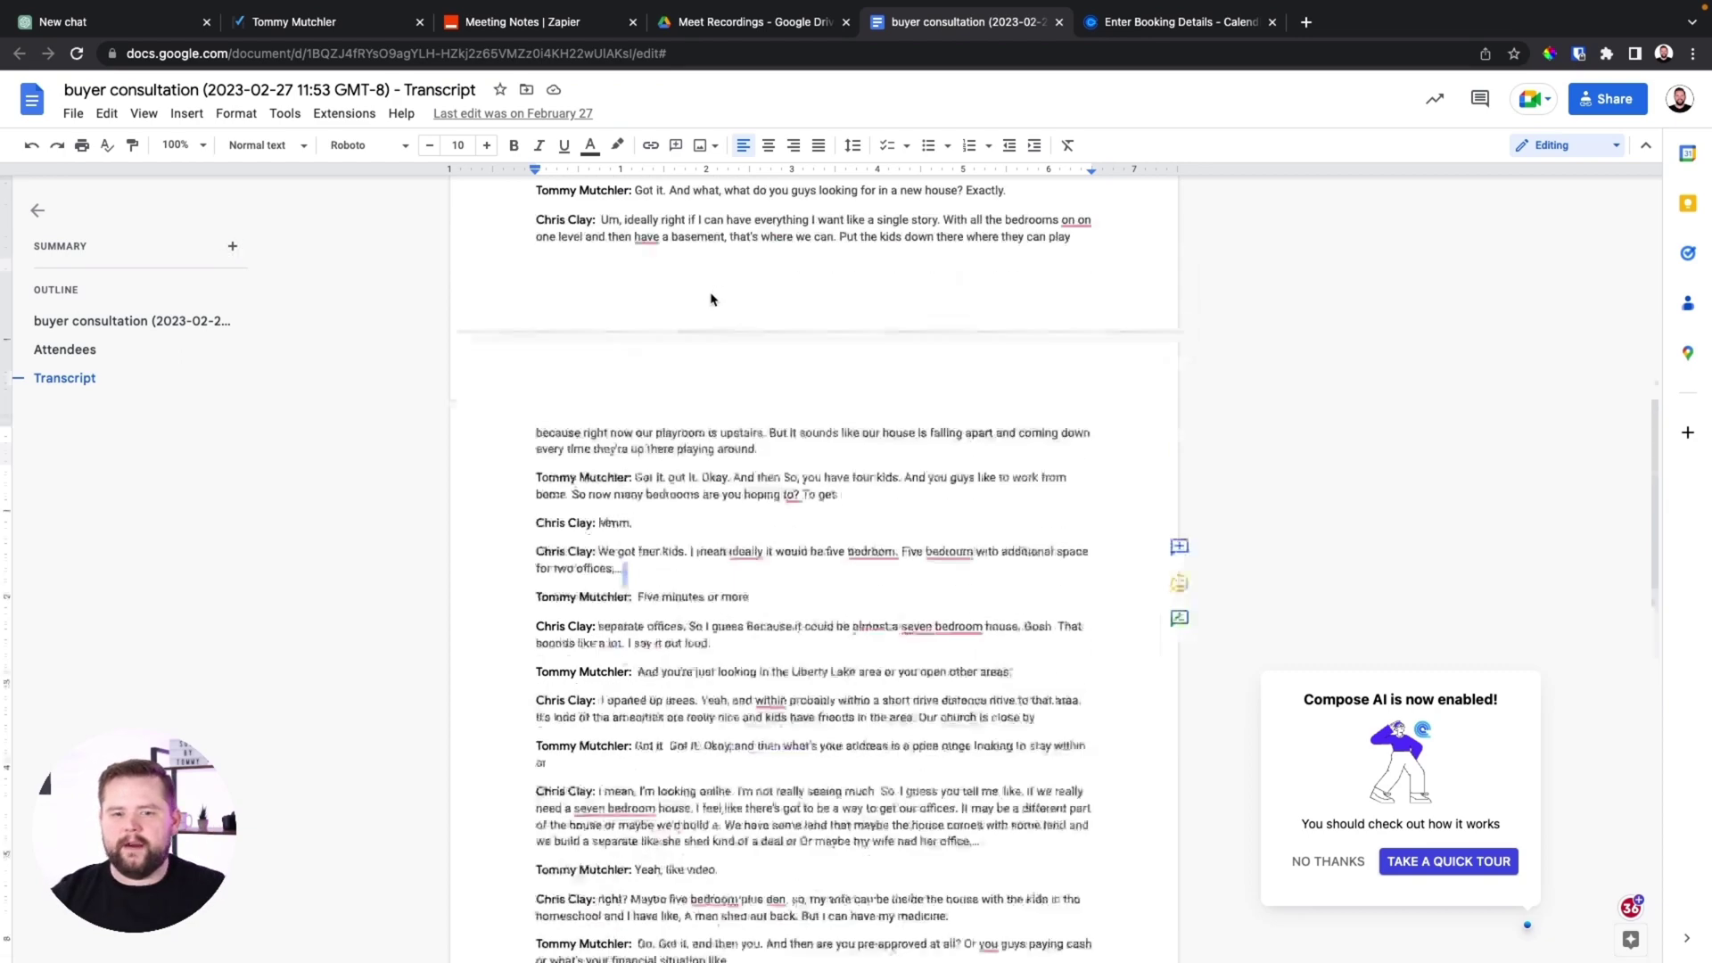
{"action": "scroll", "coordinate": [711, 294], "scroll_direction": "down", "scroll_amount": 8}
{"action": "scroll", "coordinate": [711, 295], "scroll_direction": "up", "scroll_amount": 8}
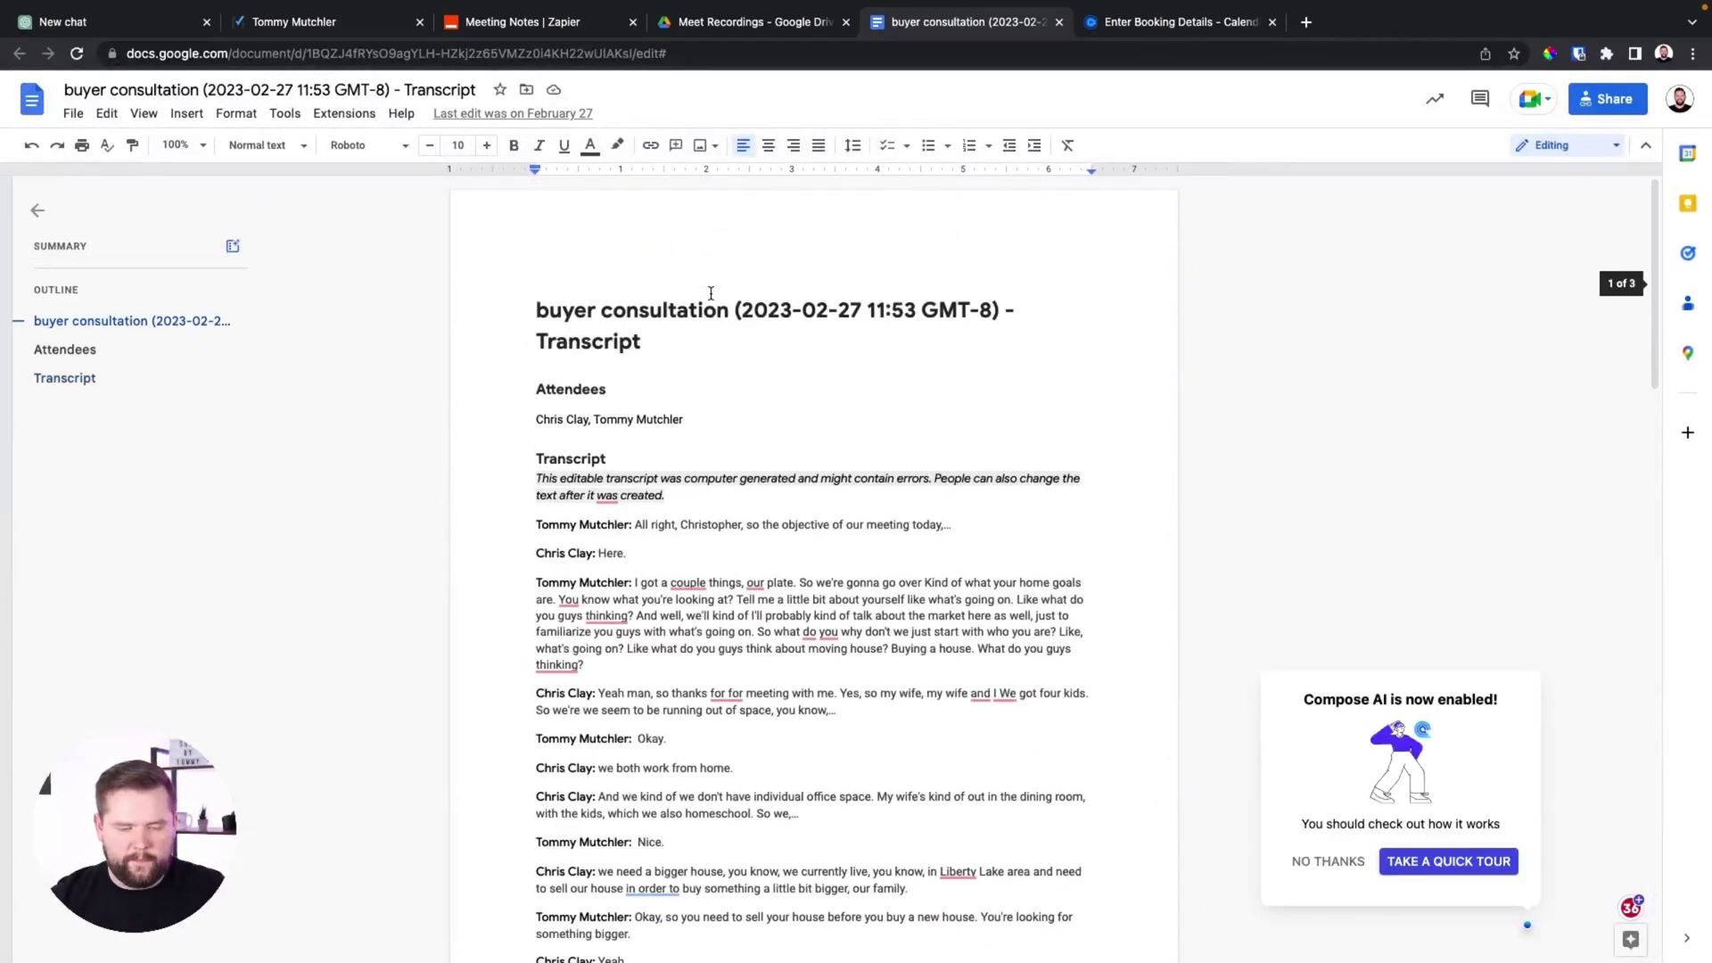
{"action": "key", "text": "ctrl+a"}
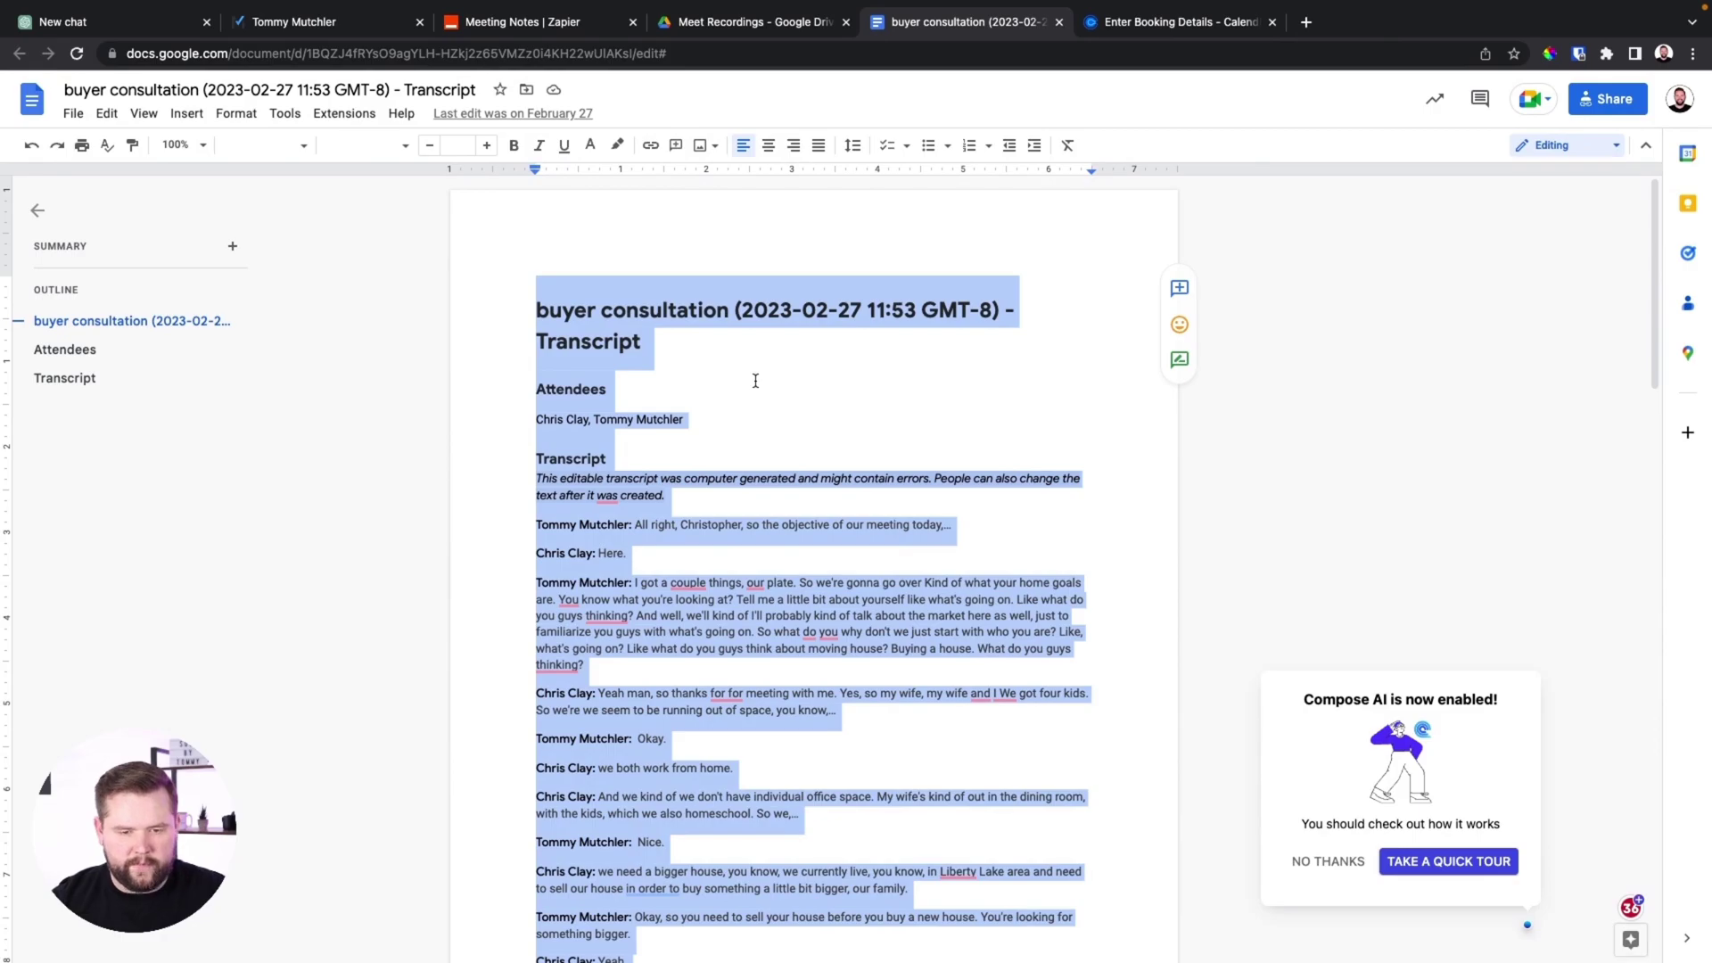
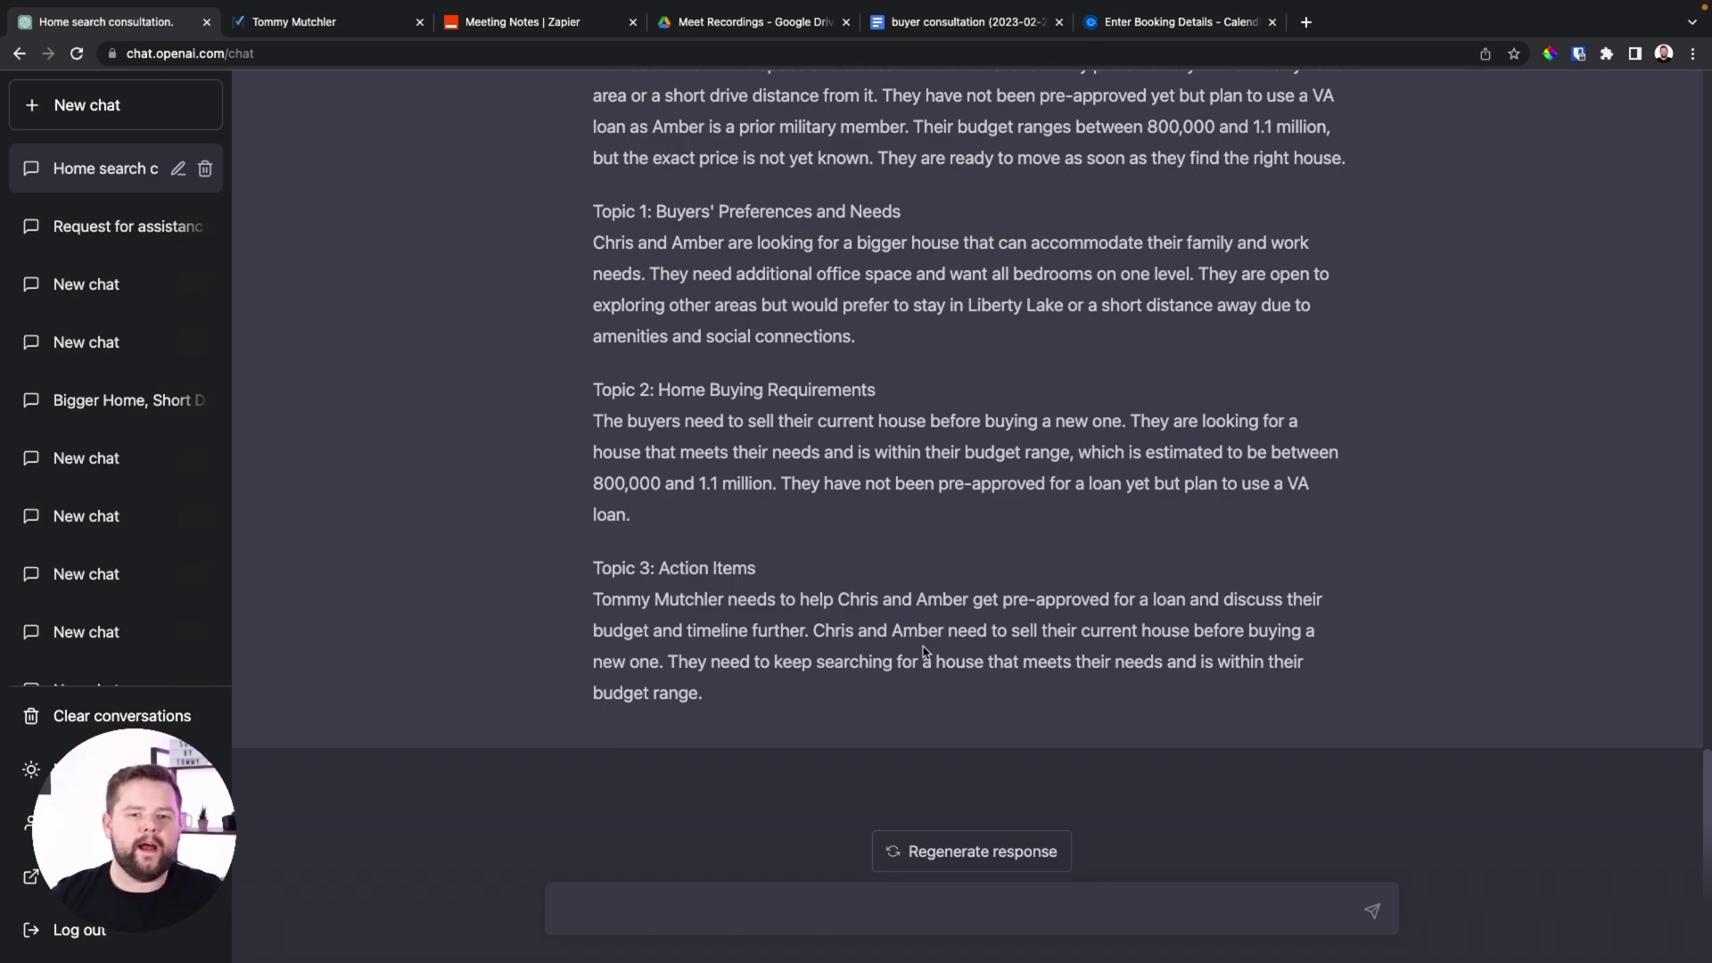
Scroll up through the Buyer Summary ChatGPT generated from the consultation transcript
{"action": "scroll", "coordinate": [924, 651], "scroll_direction": "up", "scroll_amount": 7}
Review the summarizing prompt and select the Buyer Summary text through Topic 3
{"action": "scroll", "coordinate": [923, 649], "scroll_direction": "down", "scroll_amount": 3}
{"action": "scroll", "coordinate": [924, 649], "scroll_direction": "up", "scroll_amount": 15}
{"action": "scroll", "coordinate": [927, 649], "scroll_direction": "up", "scroll_amount": 2}
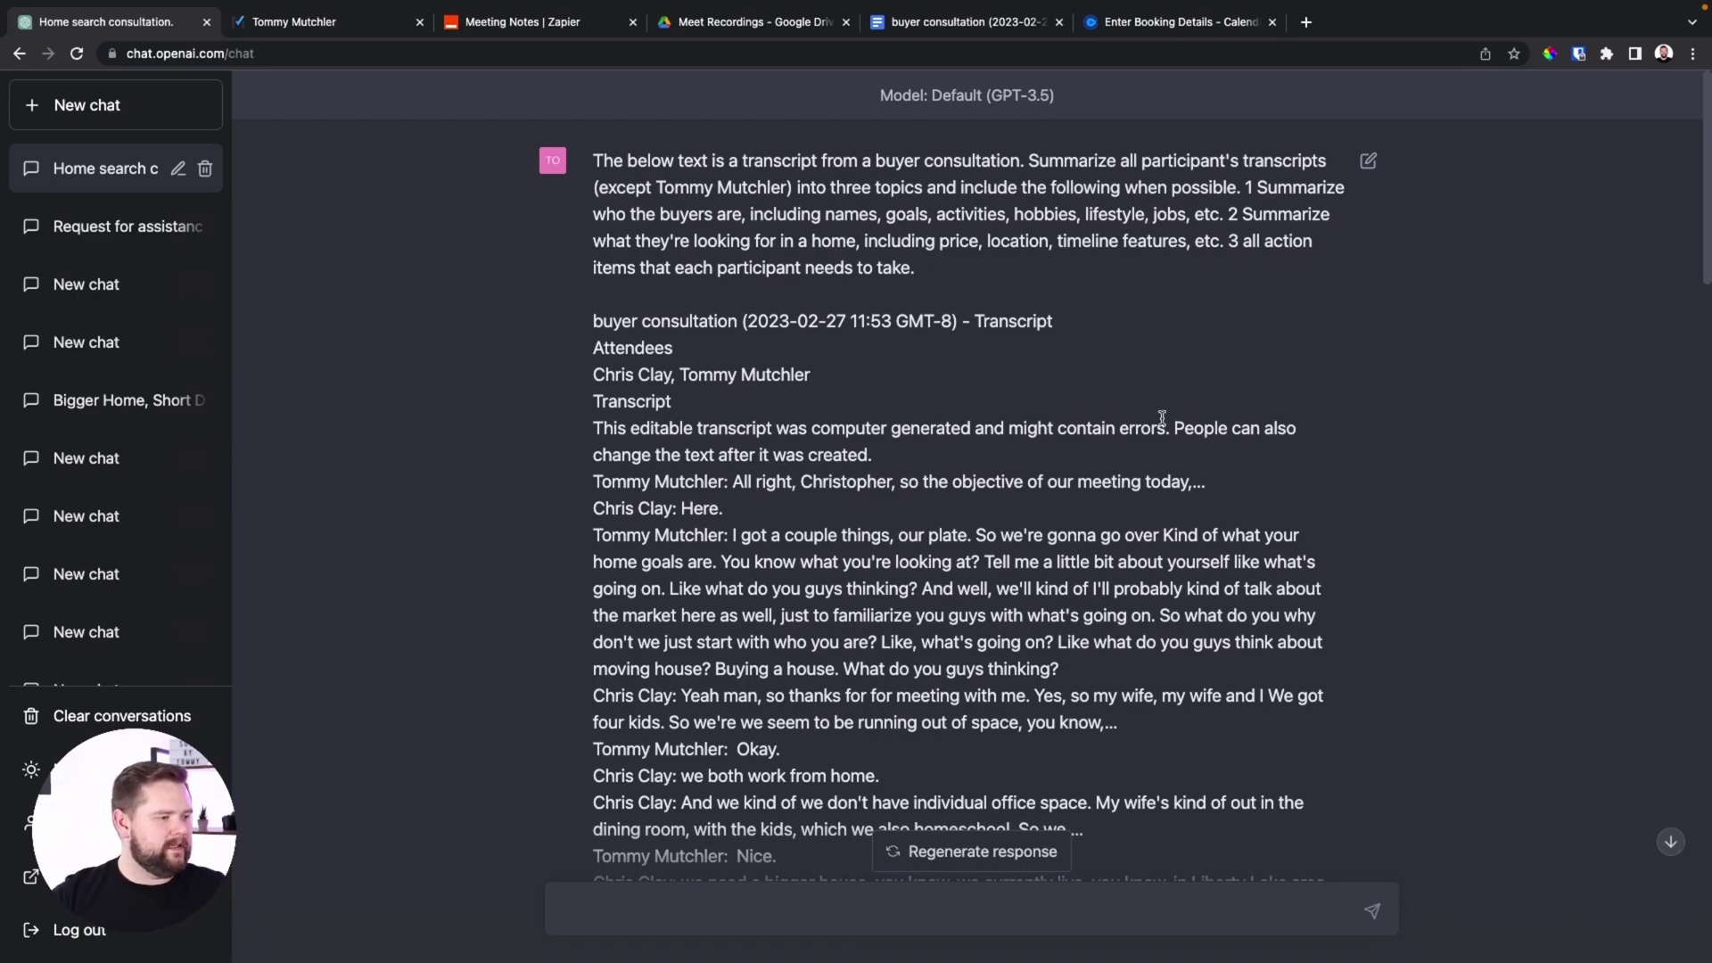
{"action": "scroll", "coordinate": [1114, 473], "scroll_direction": "down", "scroll_amount": 15}
{"action": "scroll", "coordinate": [1073, 658], "scroll_direction": "down", "scroll_amount": 10}
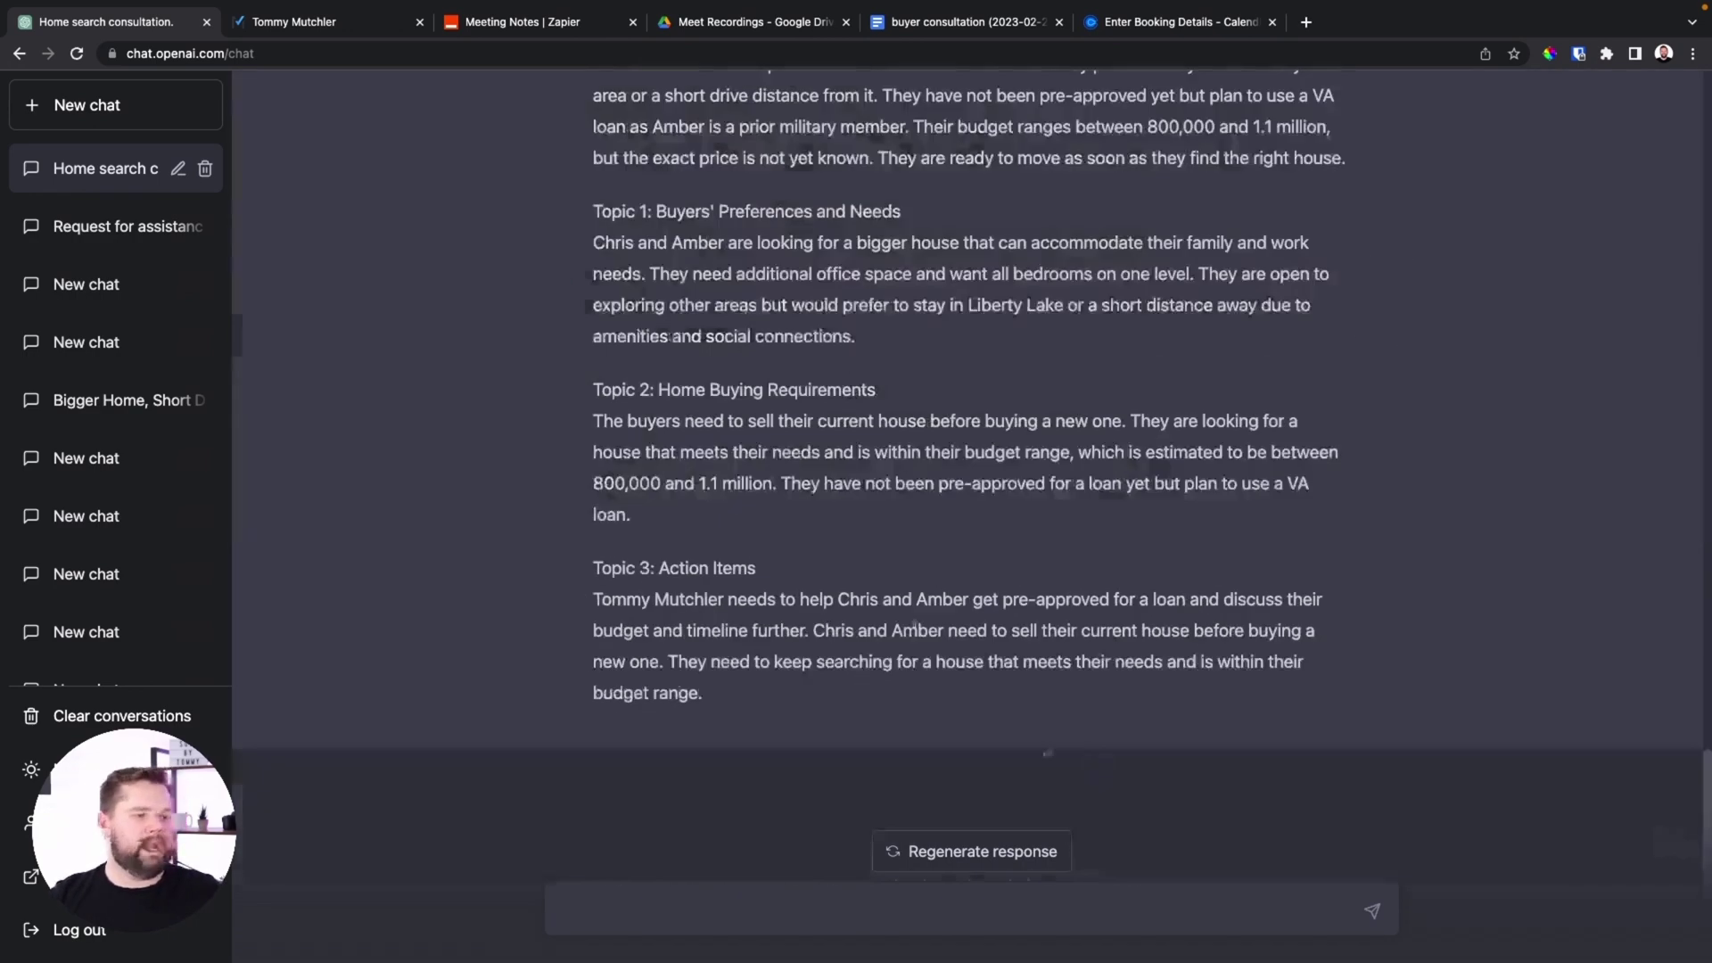
{"action": "scroll", "coordinate": [929, 485], "scroll_direction": "up", "scroll_amount": 1}
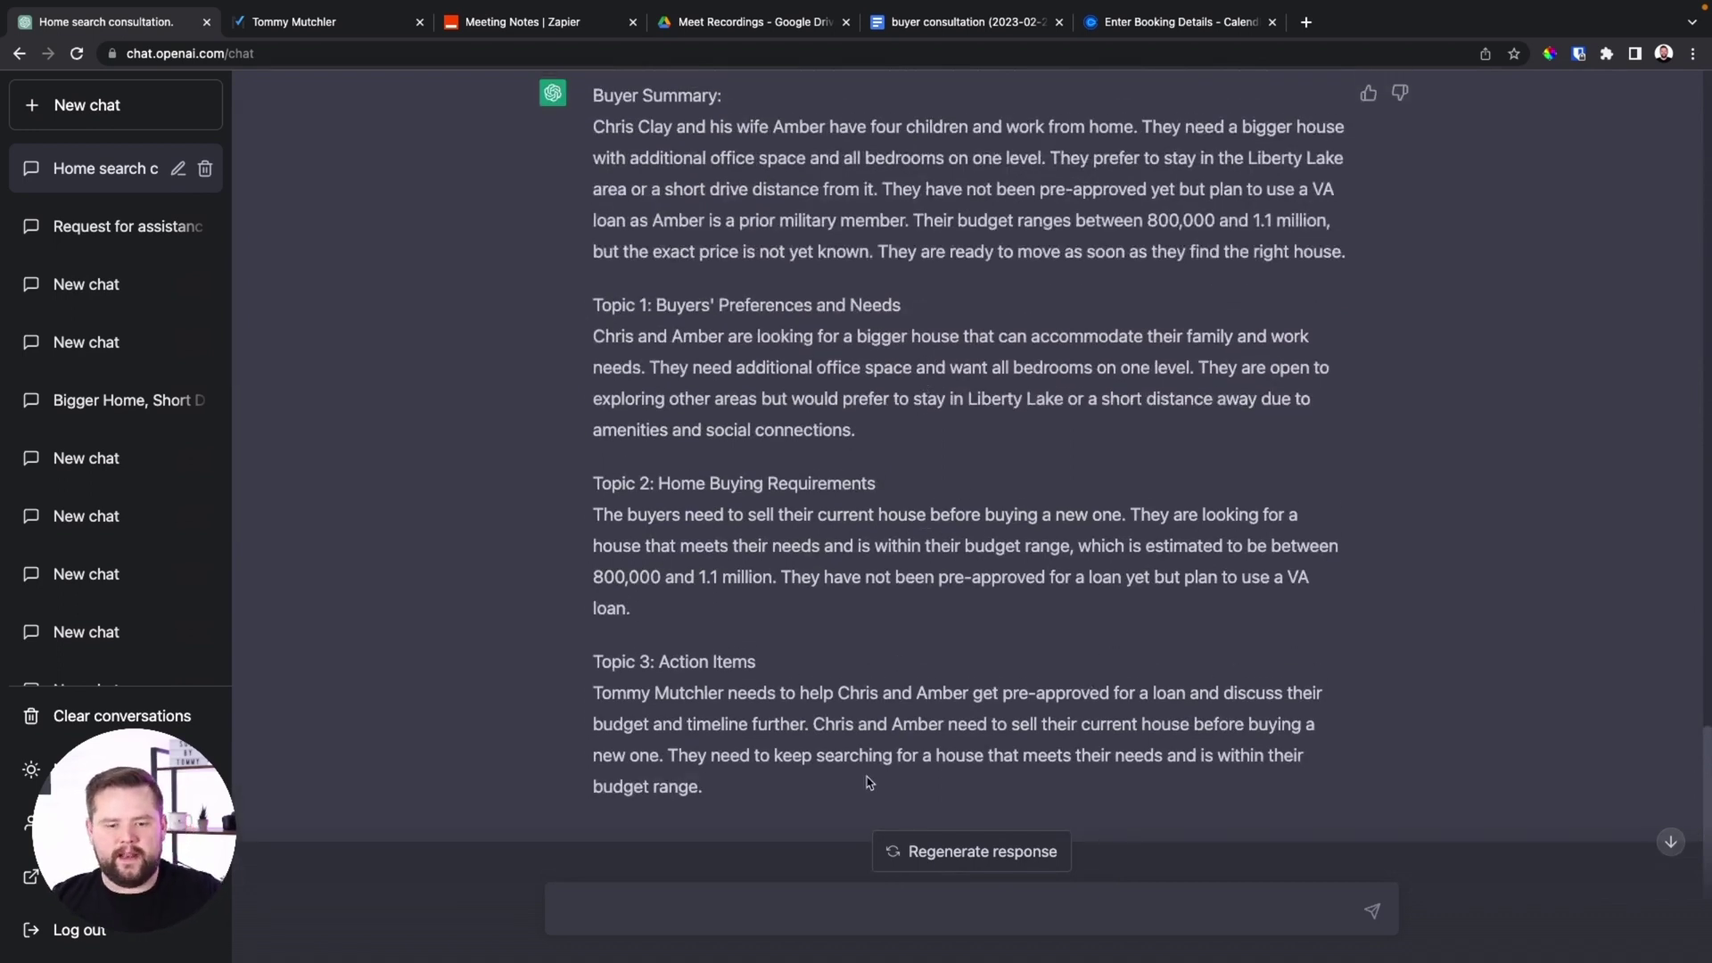
{"action": "left_click_drag", "start_coordinate": [751, 820], "coordinate": [528, 147]}
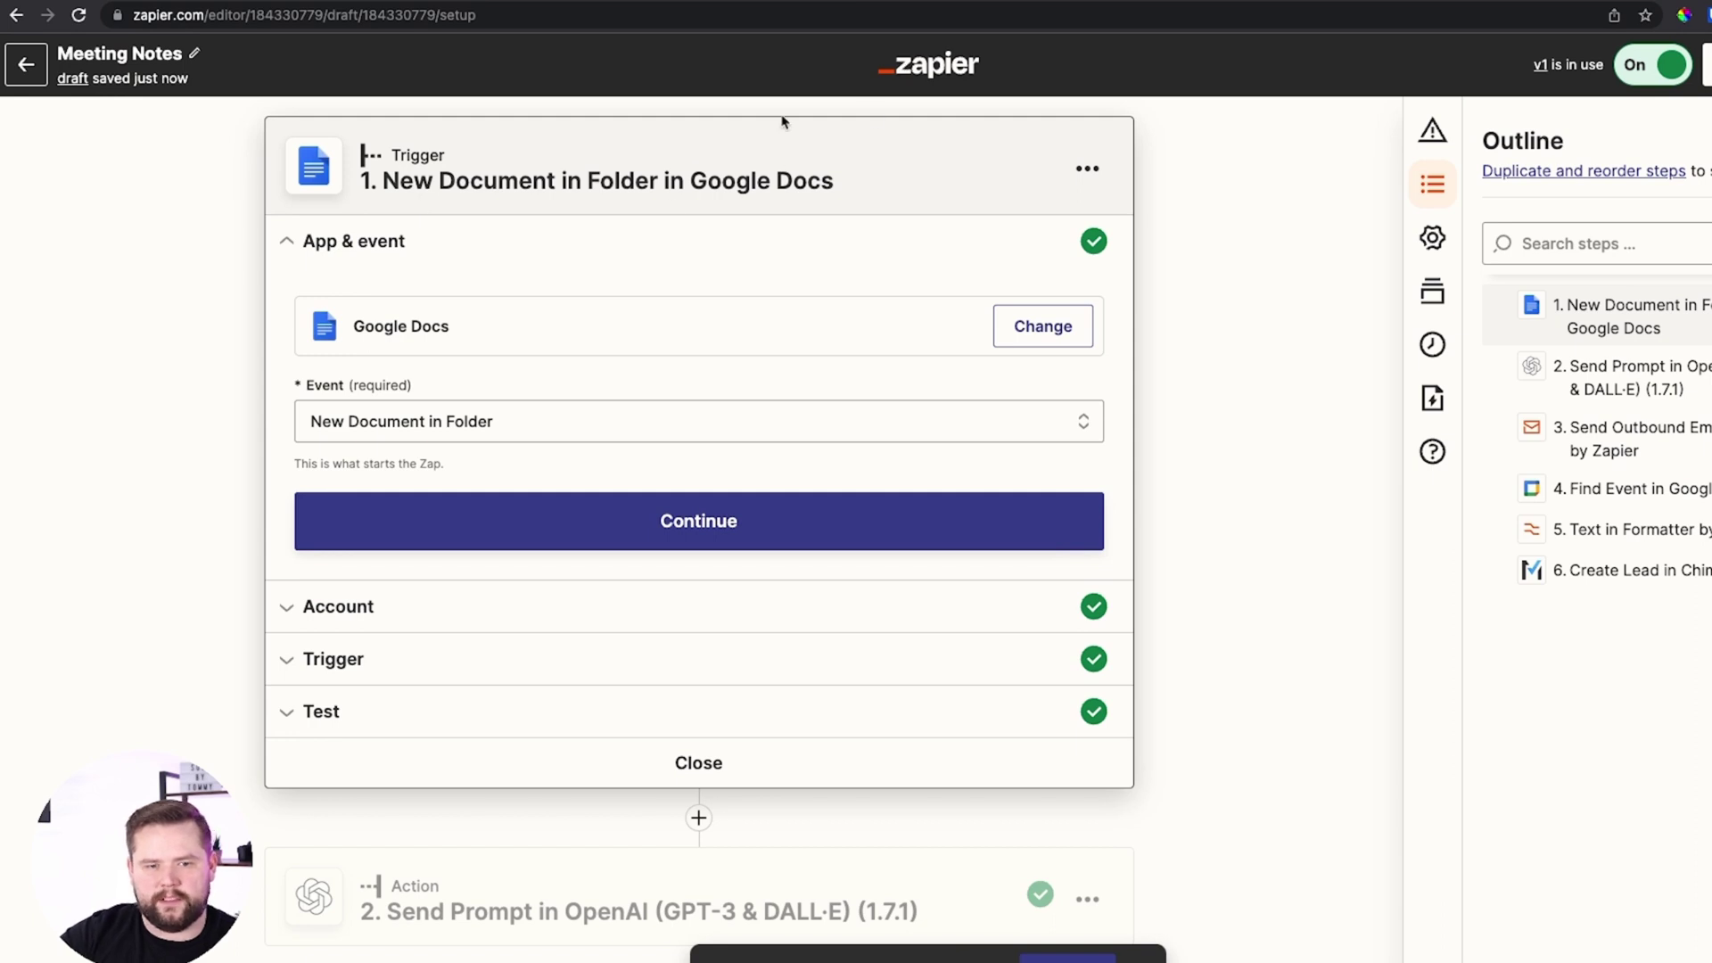
{"action": "left_click", "coordinate": [865, 2]}
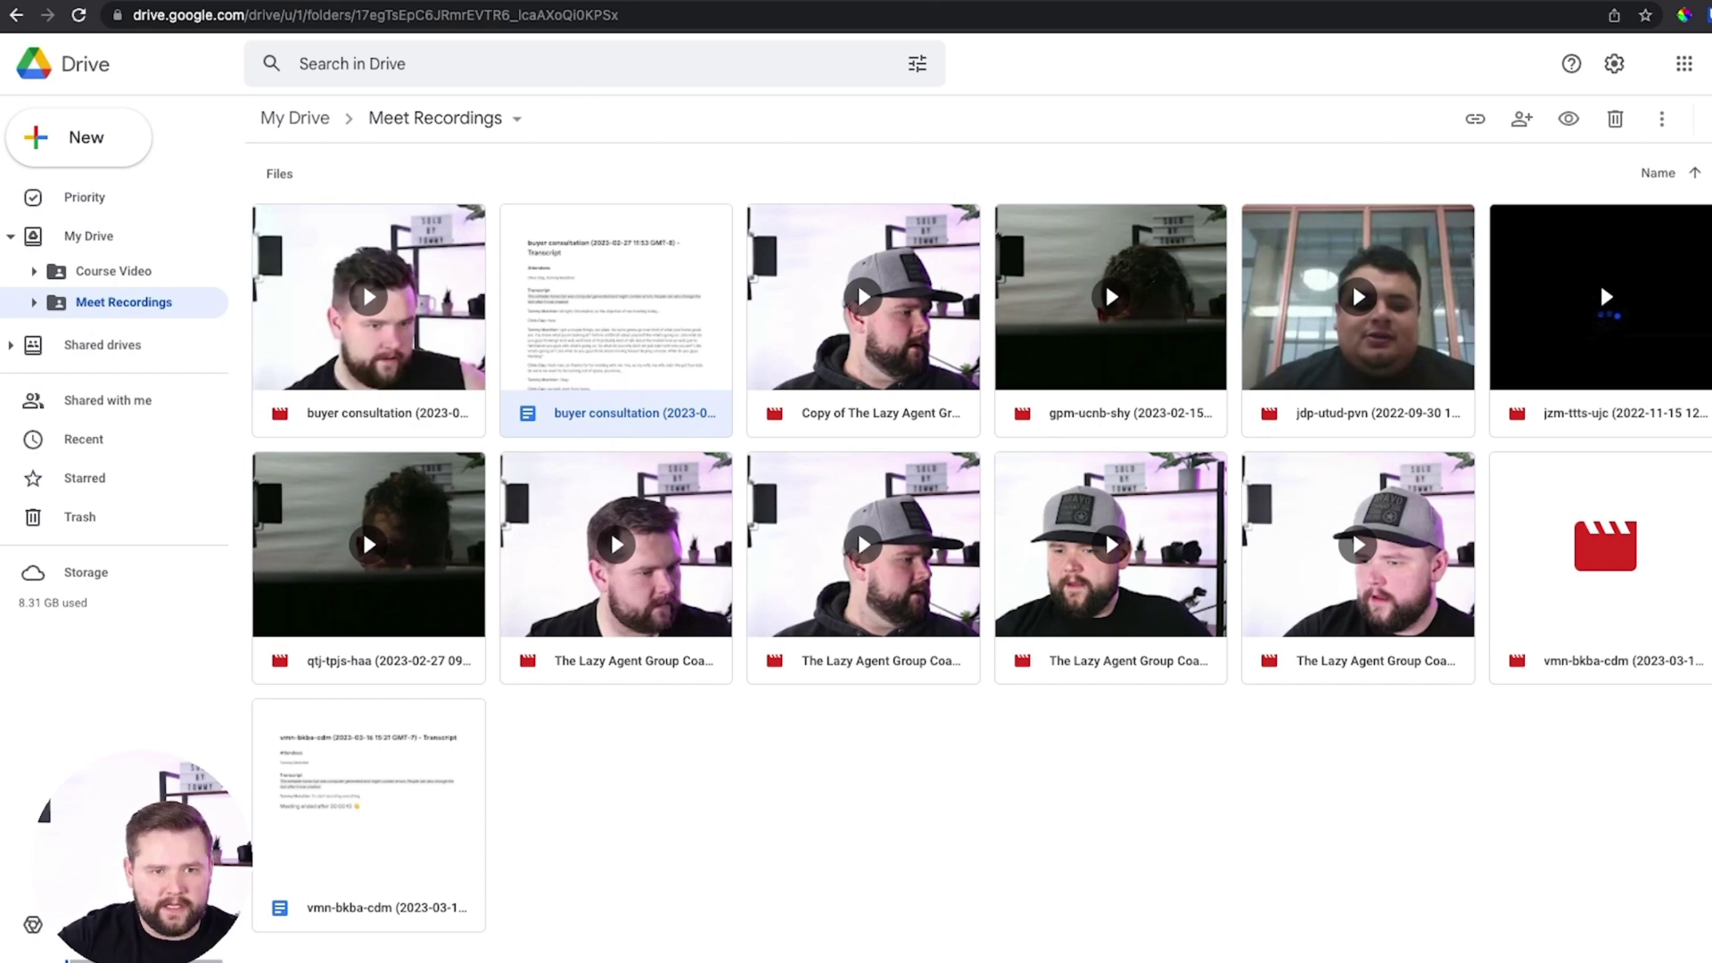
{"action": "left_click", "coordinate": [597, 2]}
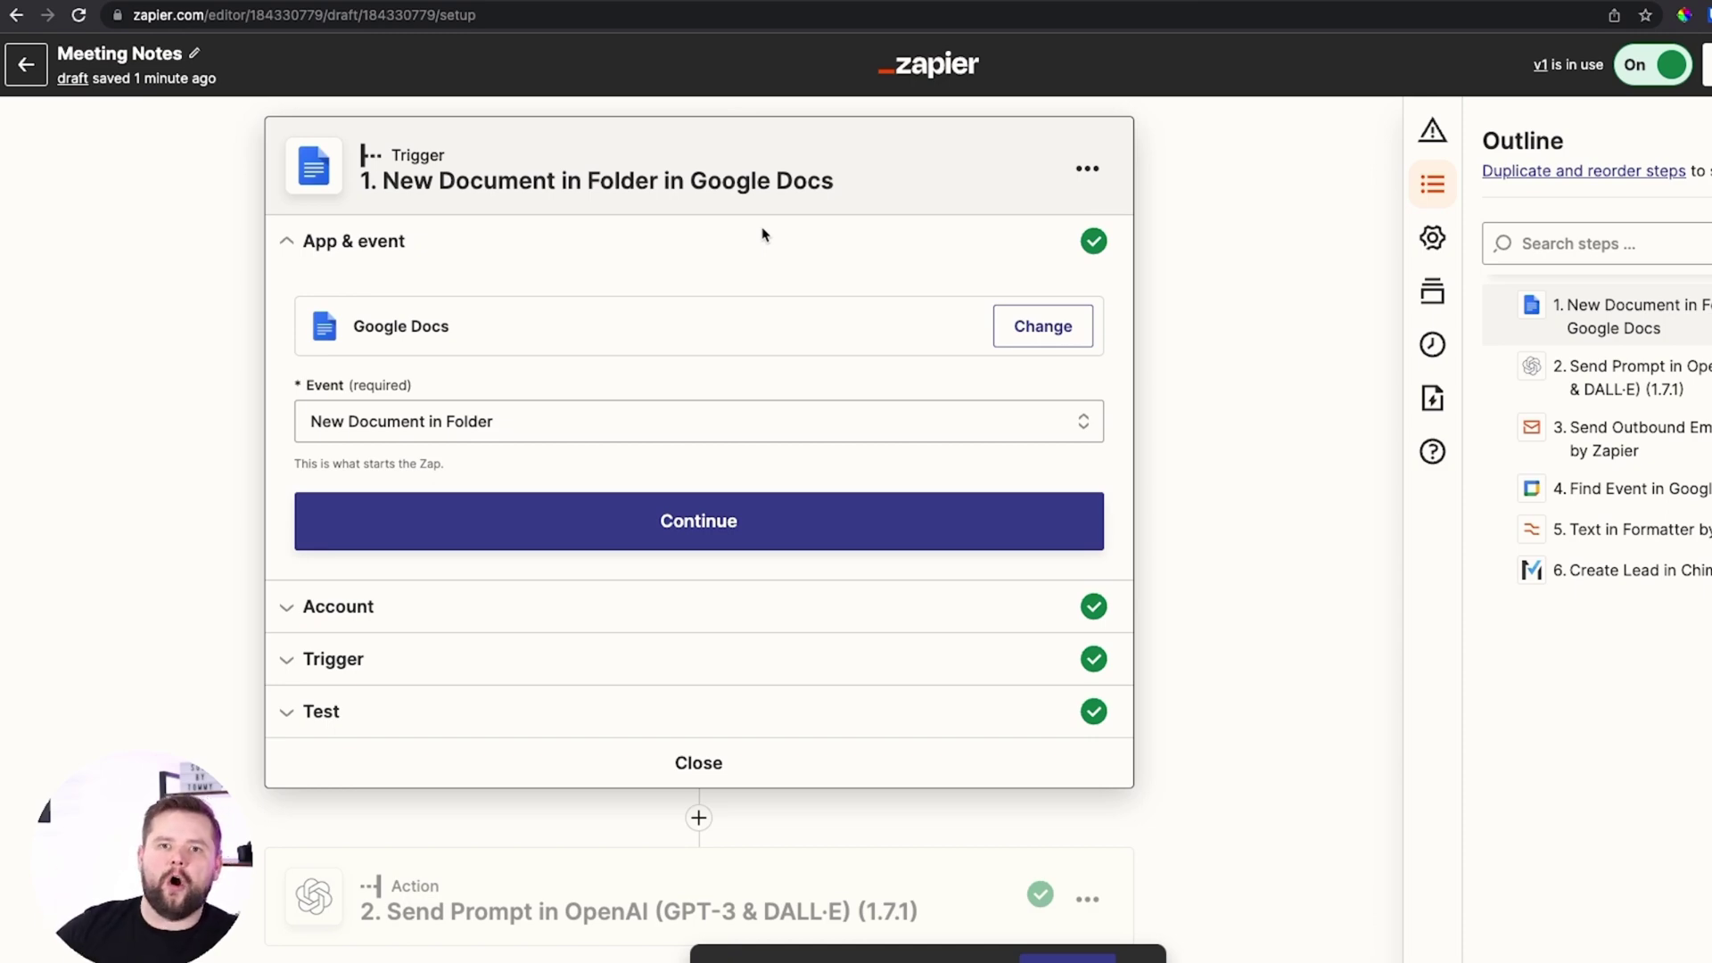
{"action": "key", "text": "ctrl+Tab"}
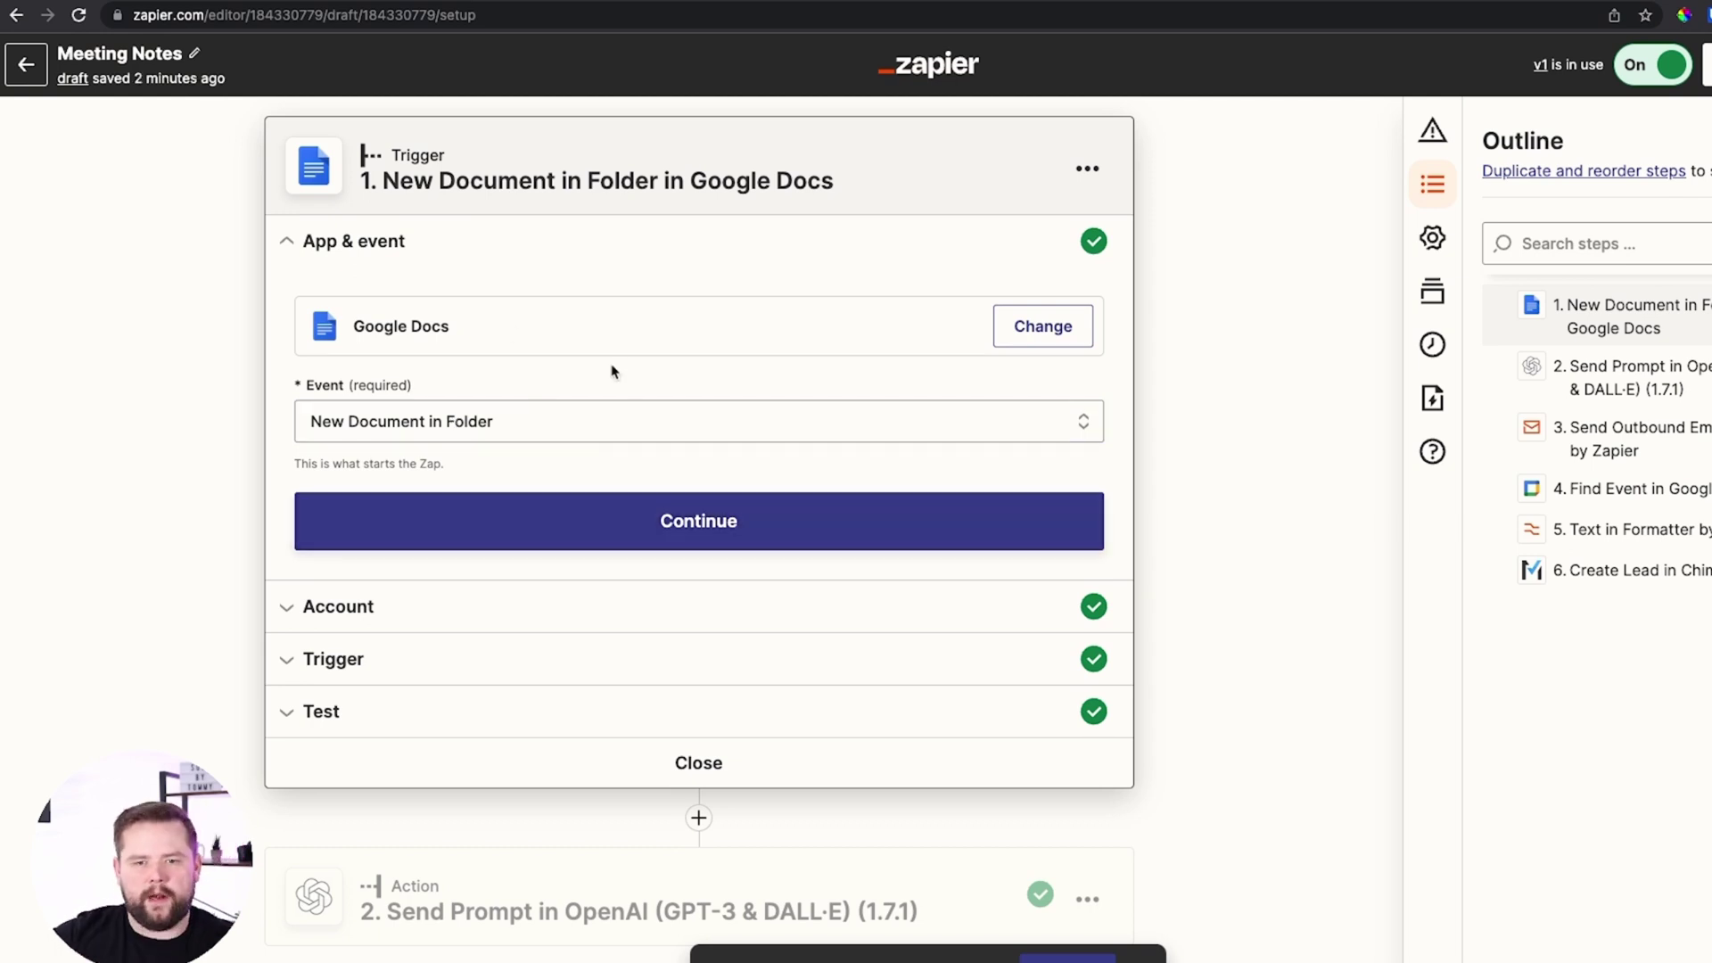
{"action": "scroll", "coordinate": [704, 703], "scroll_direction": "down", "scroll_amount": 1}
Keep the Google Docs trigger's app, connected account and Meet Recordings folder, and finish the trigger
{"action": "scroll", "coordinate": [678, 660], "scroll_direction": "up", "scroll_amount": 1}
{"action": "left_click", "coordinate": [687, 532]}
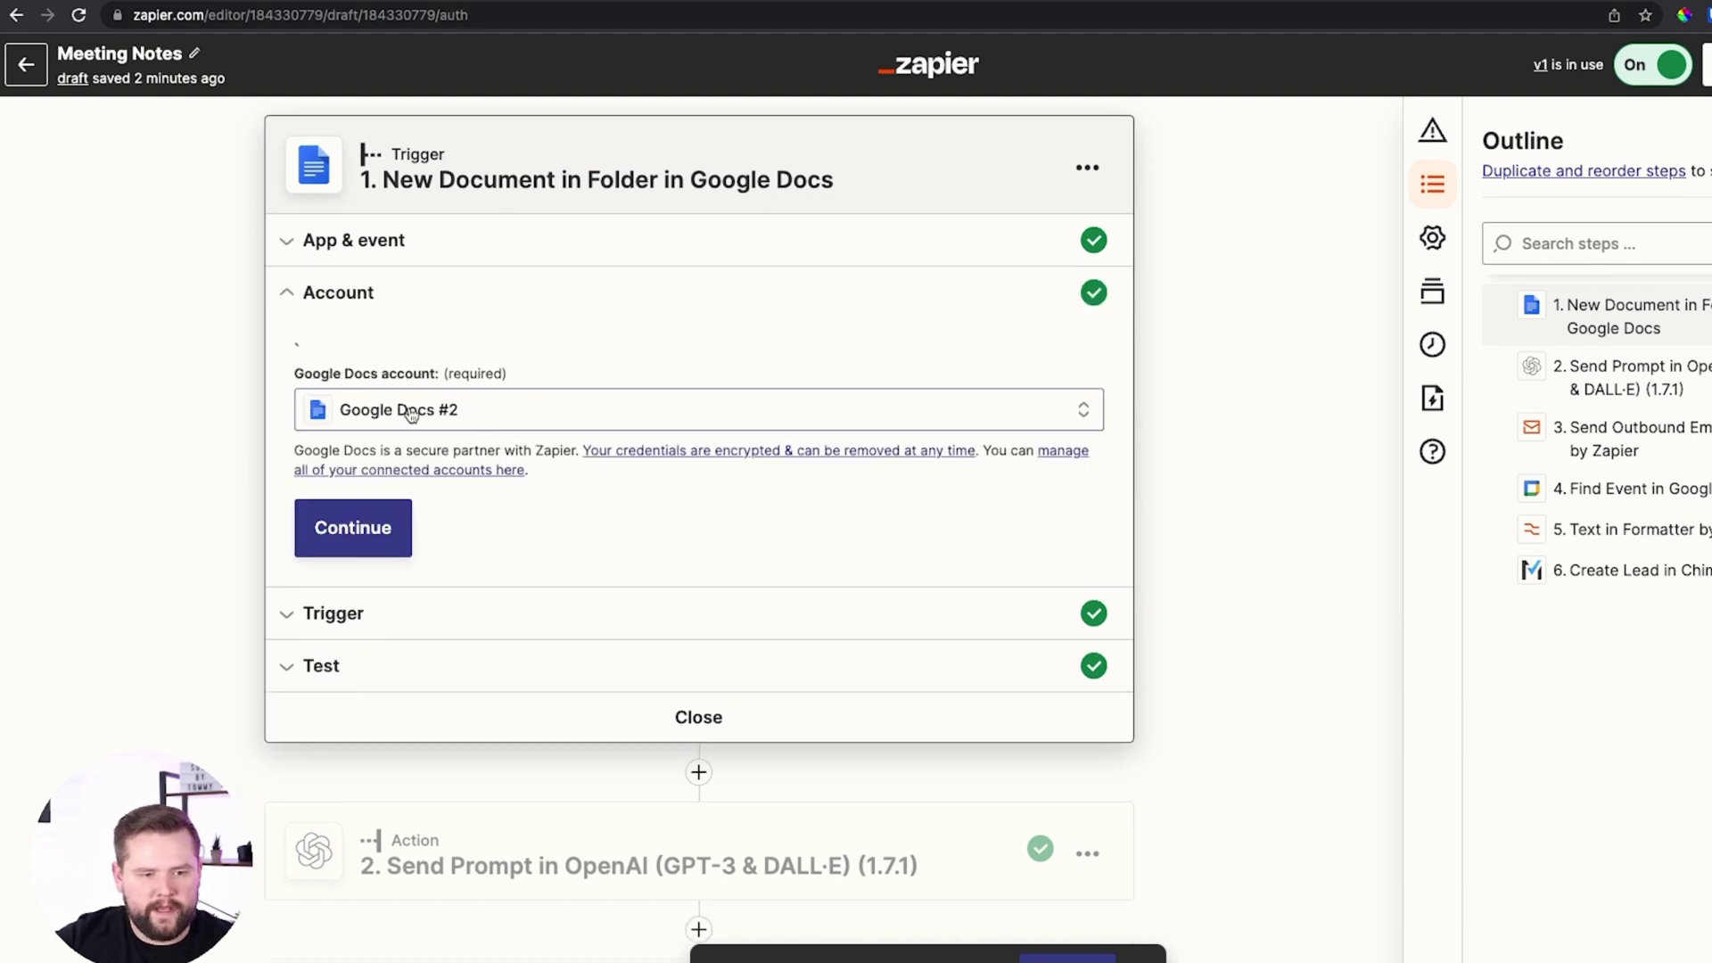
{"action": "left_click", "coordinate": [362, 530]}
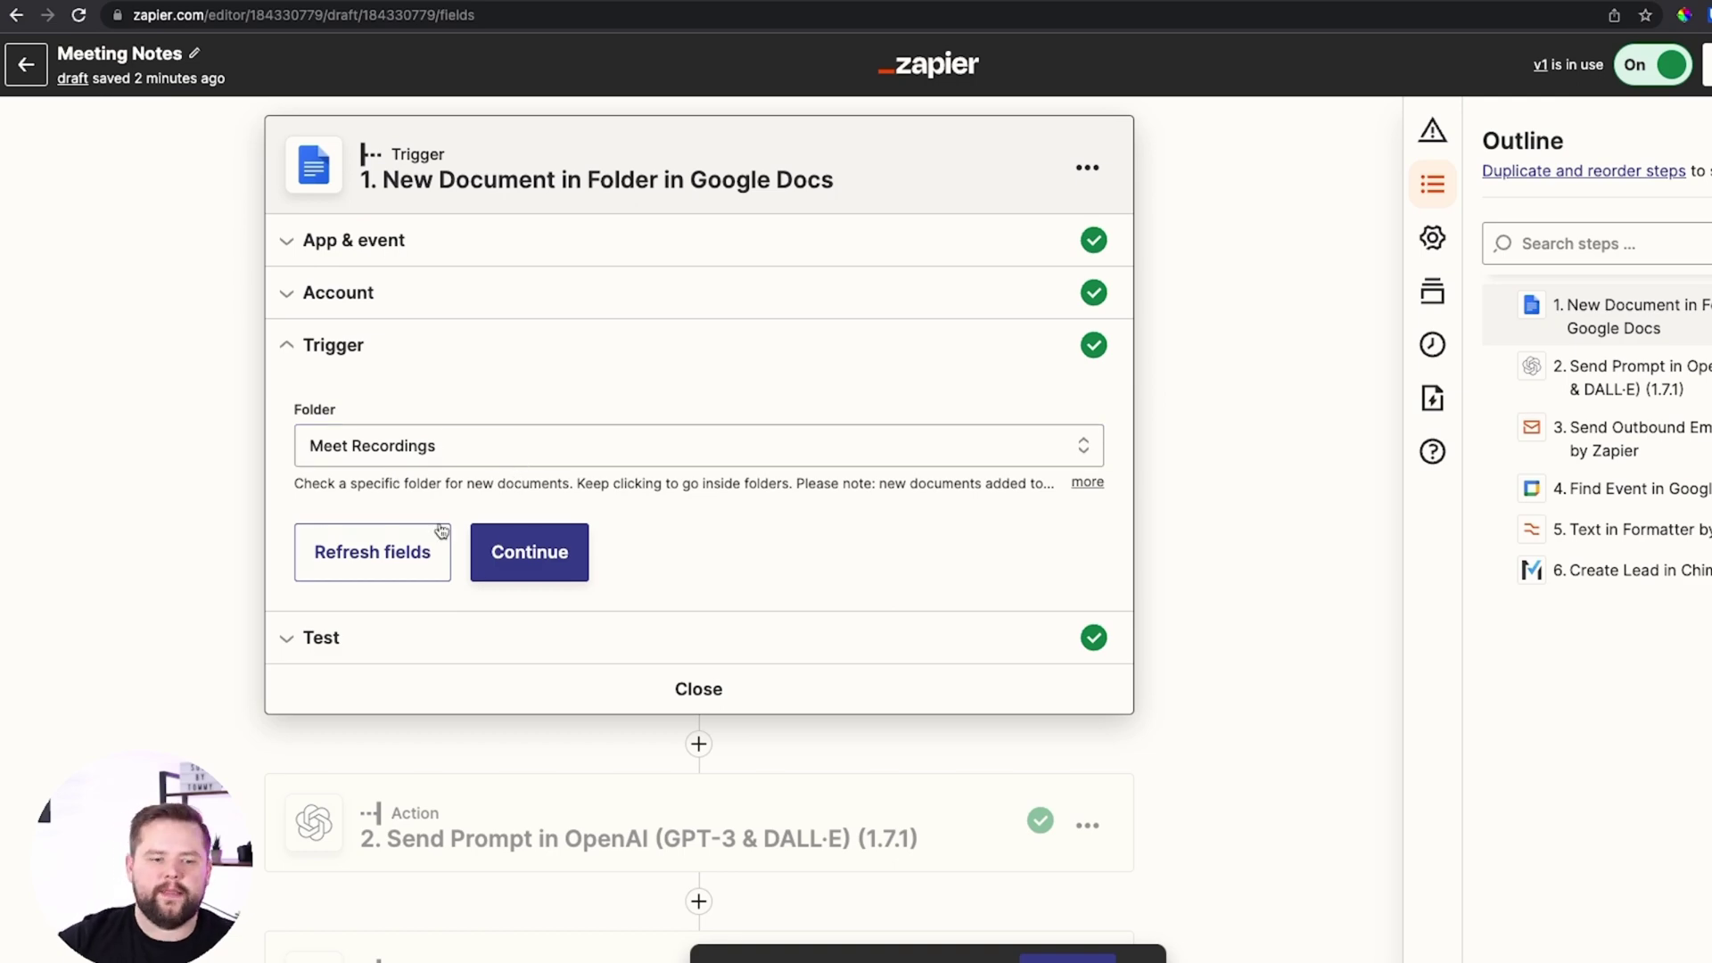
{"action": "left_click", "coordinate": [530, 553]}
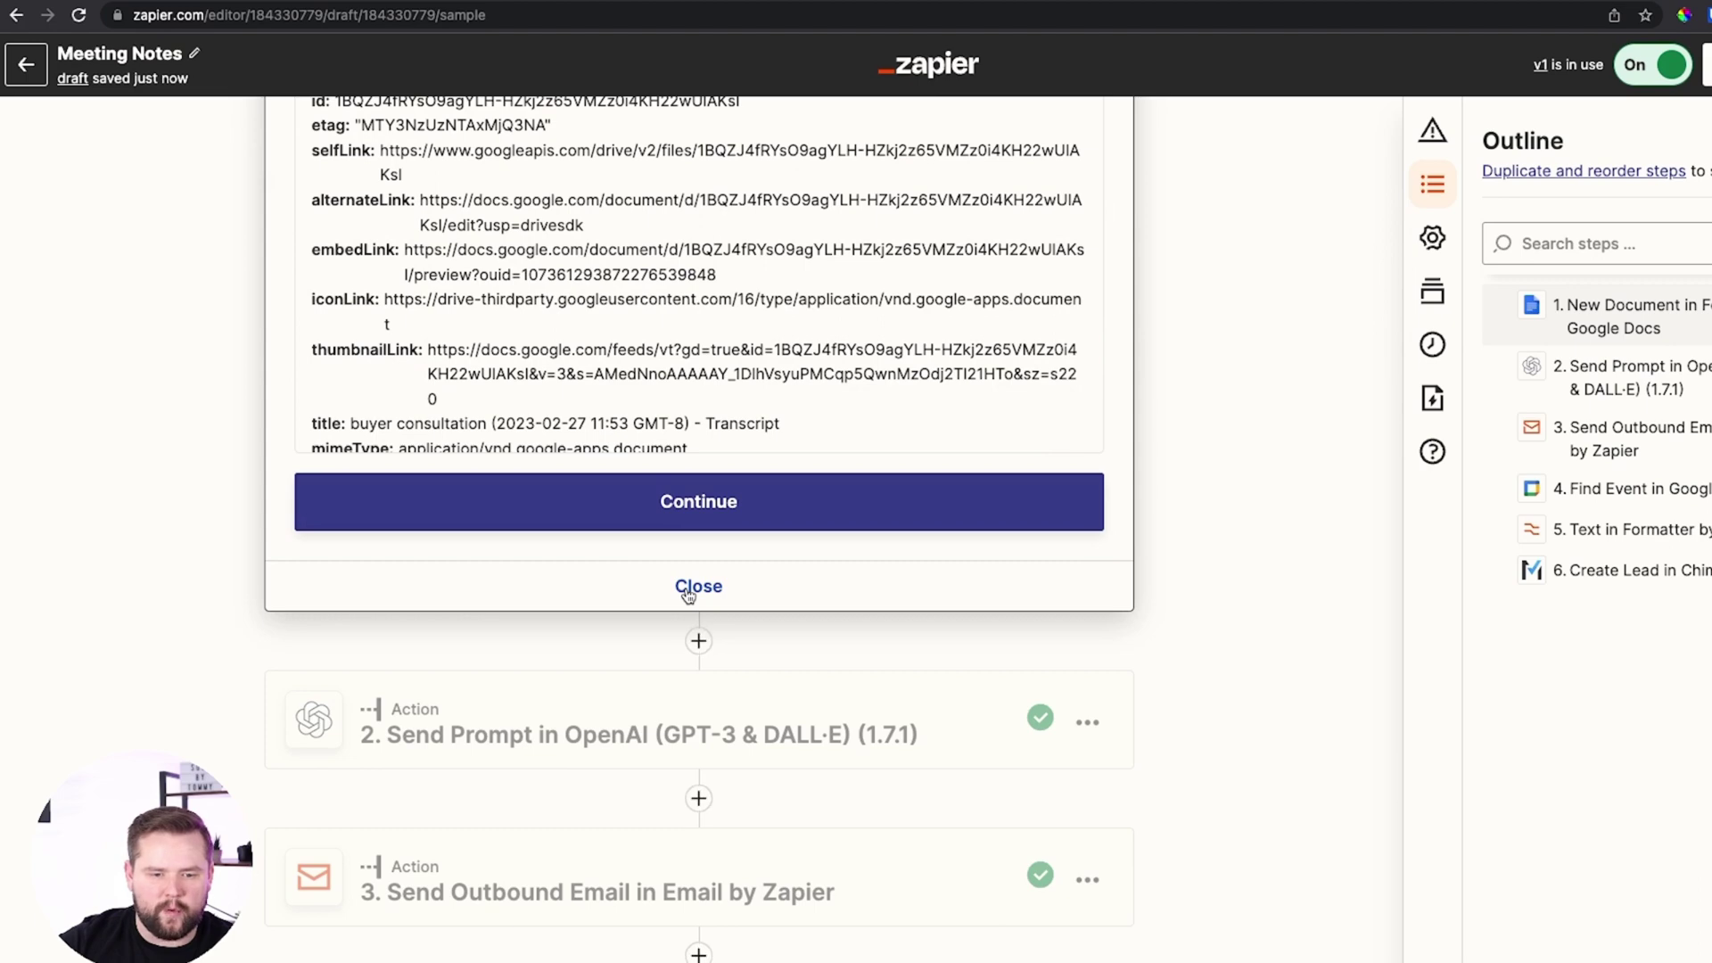
{"action": "scroll", "coordinate": [698, 589], "scroll_direction": "down", "scroll_amount": 1}
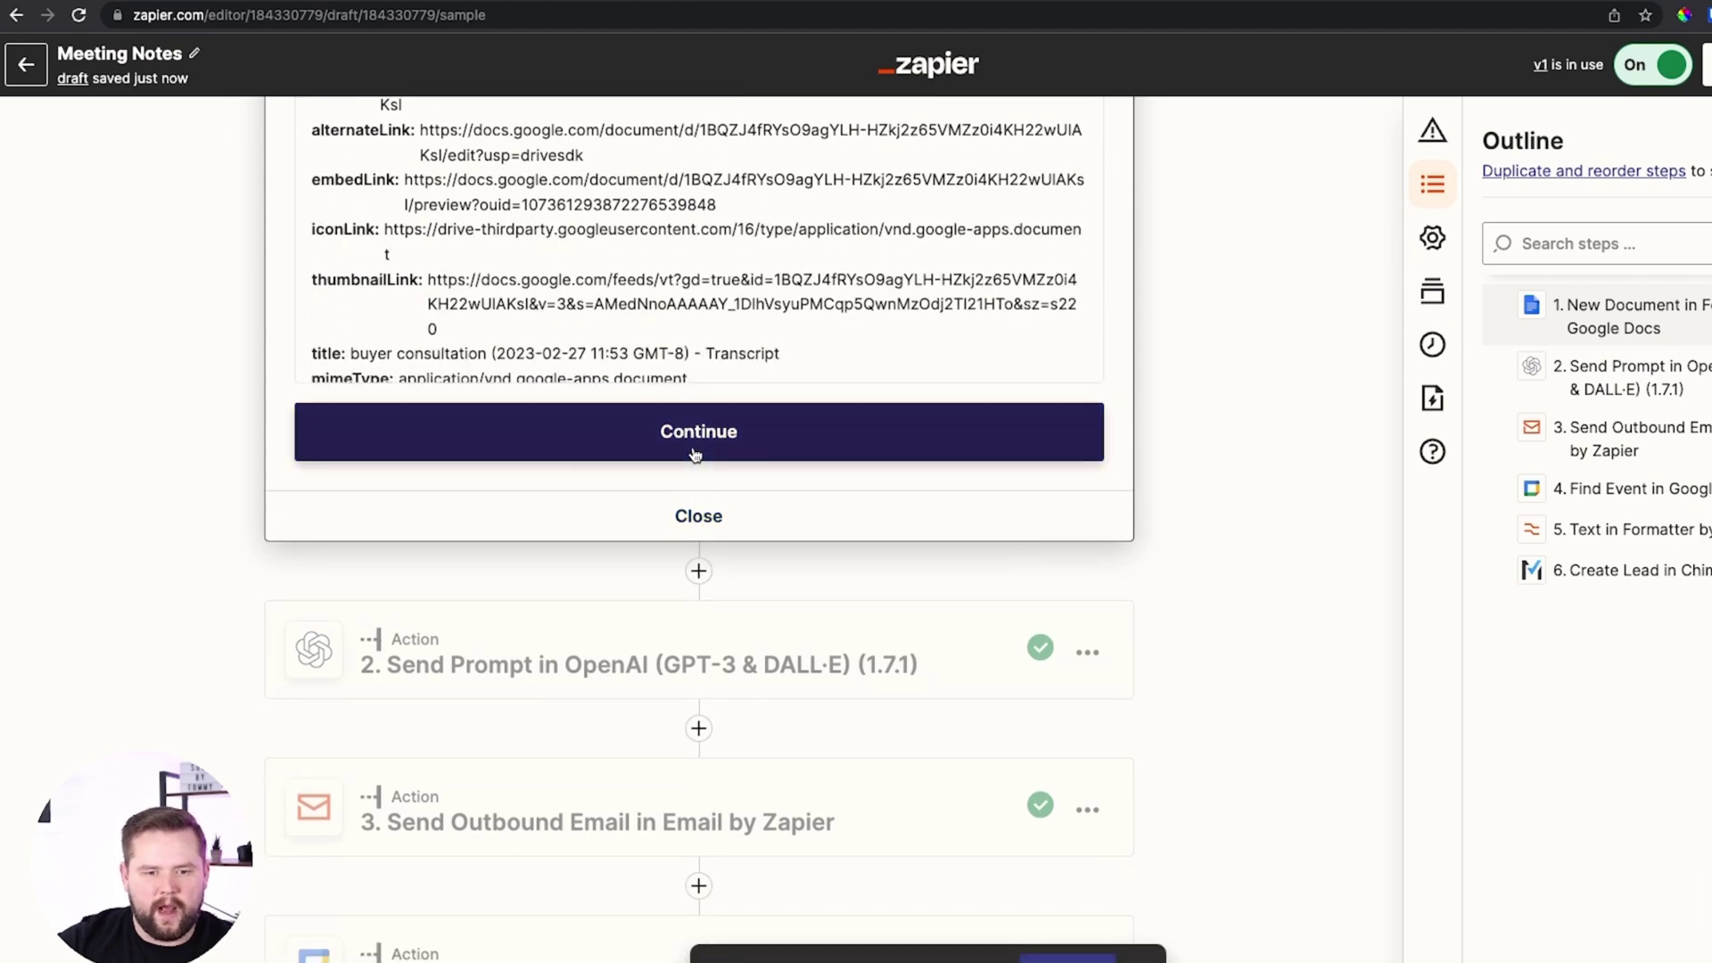
{"action": "left_click", "coordinate": [695, 455]}
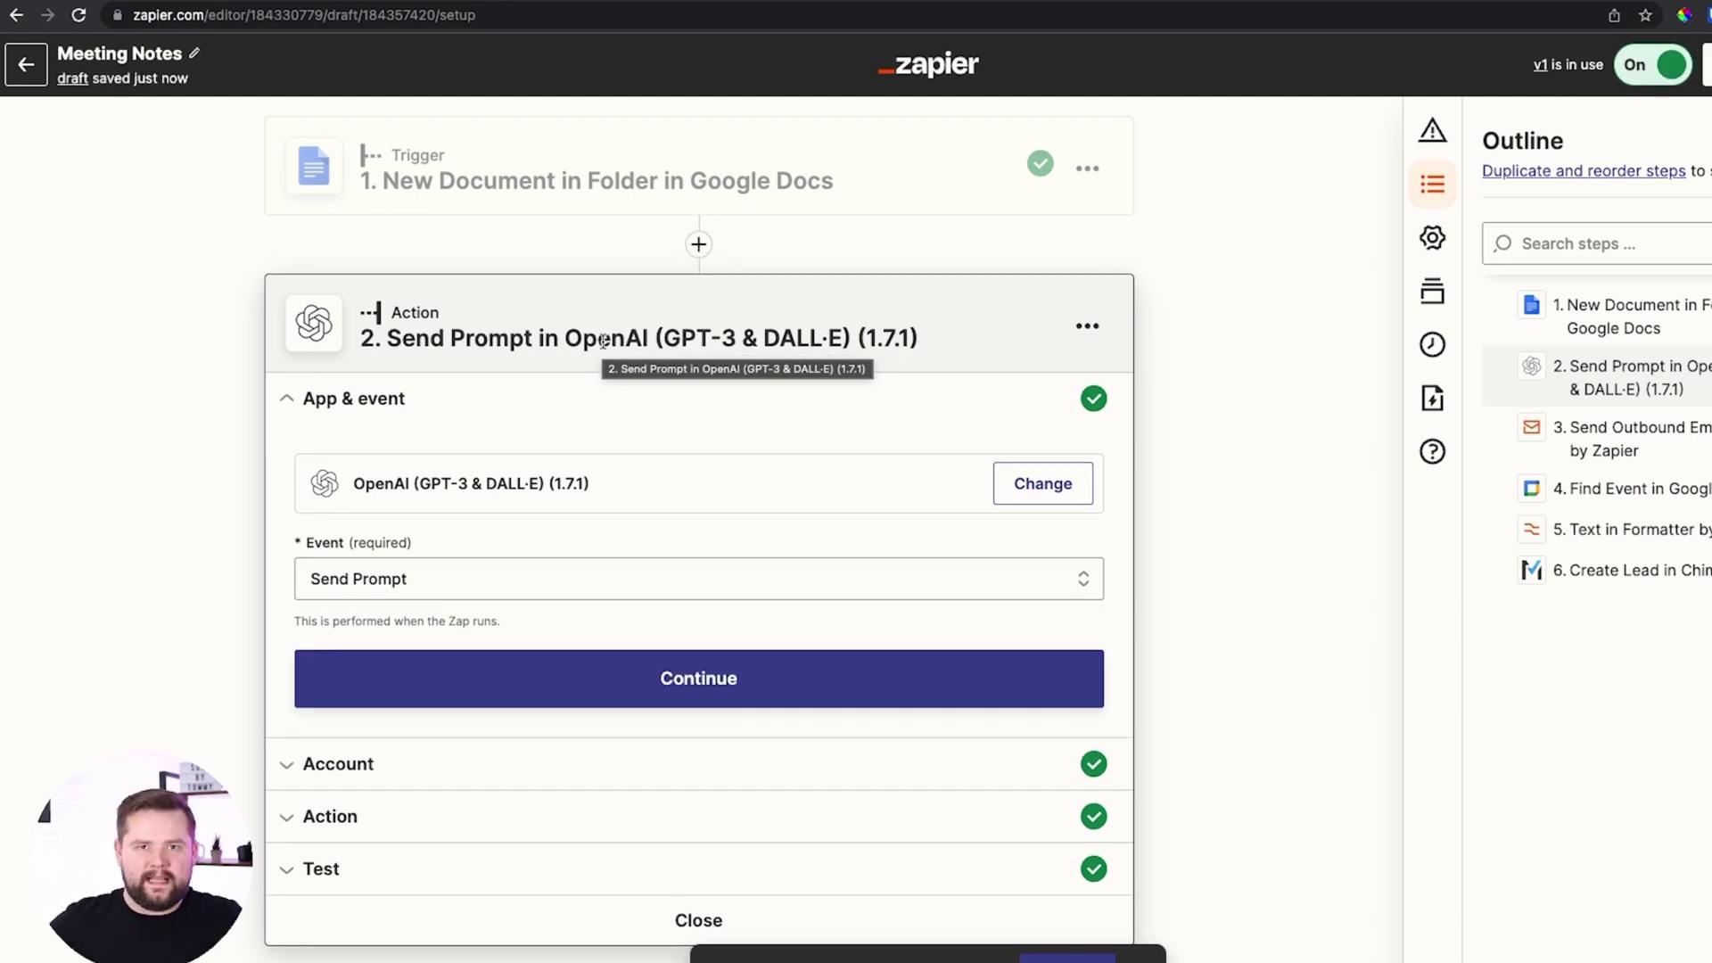
Keep Send Prompt as the OpenAI event and confirm the connected OpenAI account
{"action": "scroll", "coordinate": [604, 340], "scroll_direction": "down", "scroll_amount": 7}
{"action": "scroll", "coordinate": [657, 336], "scroll_direction": "up", "scroll_amount": 7}
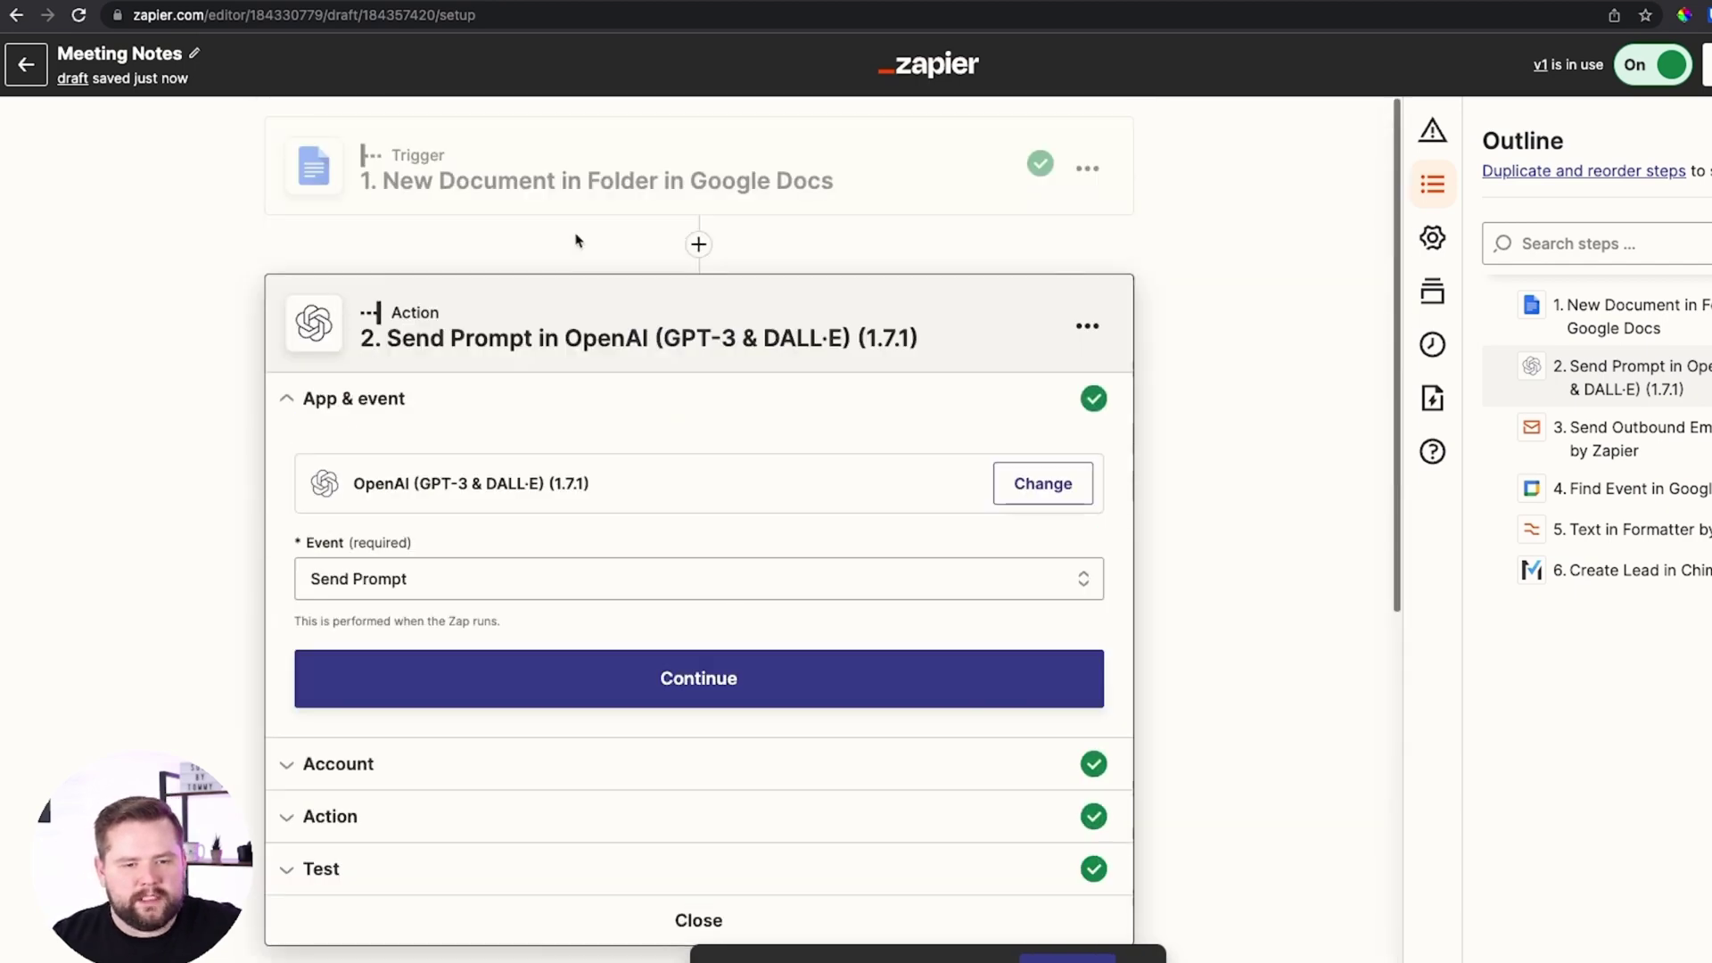
{"action": "scroll", "coordinate": [863, 321], "scroll_direction": "down", "scroll_amount": 1}
{"action": "scroll", "coordinate": [688, 307], "scroll_direction": "up", "scroll_amount": 1}
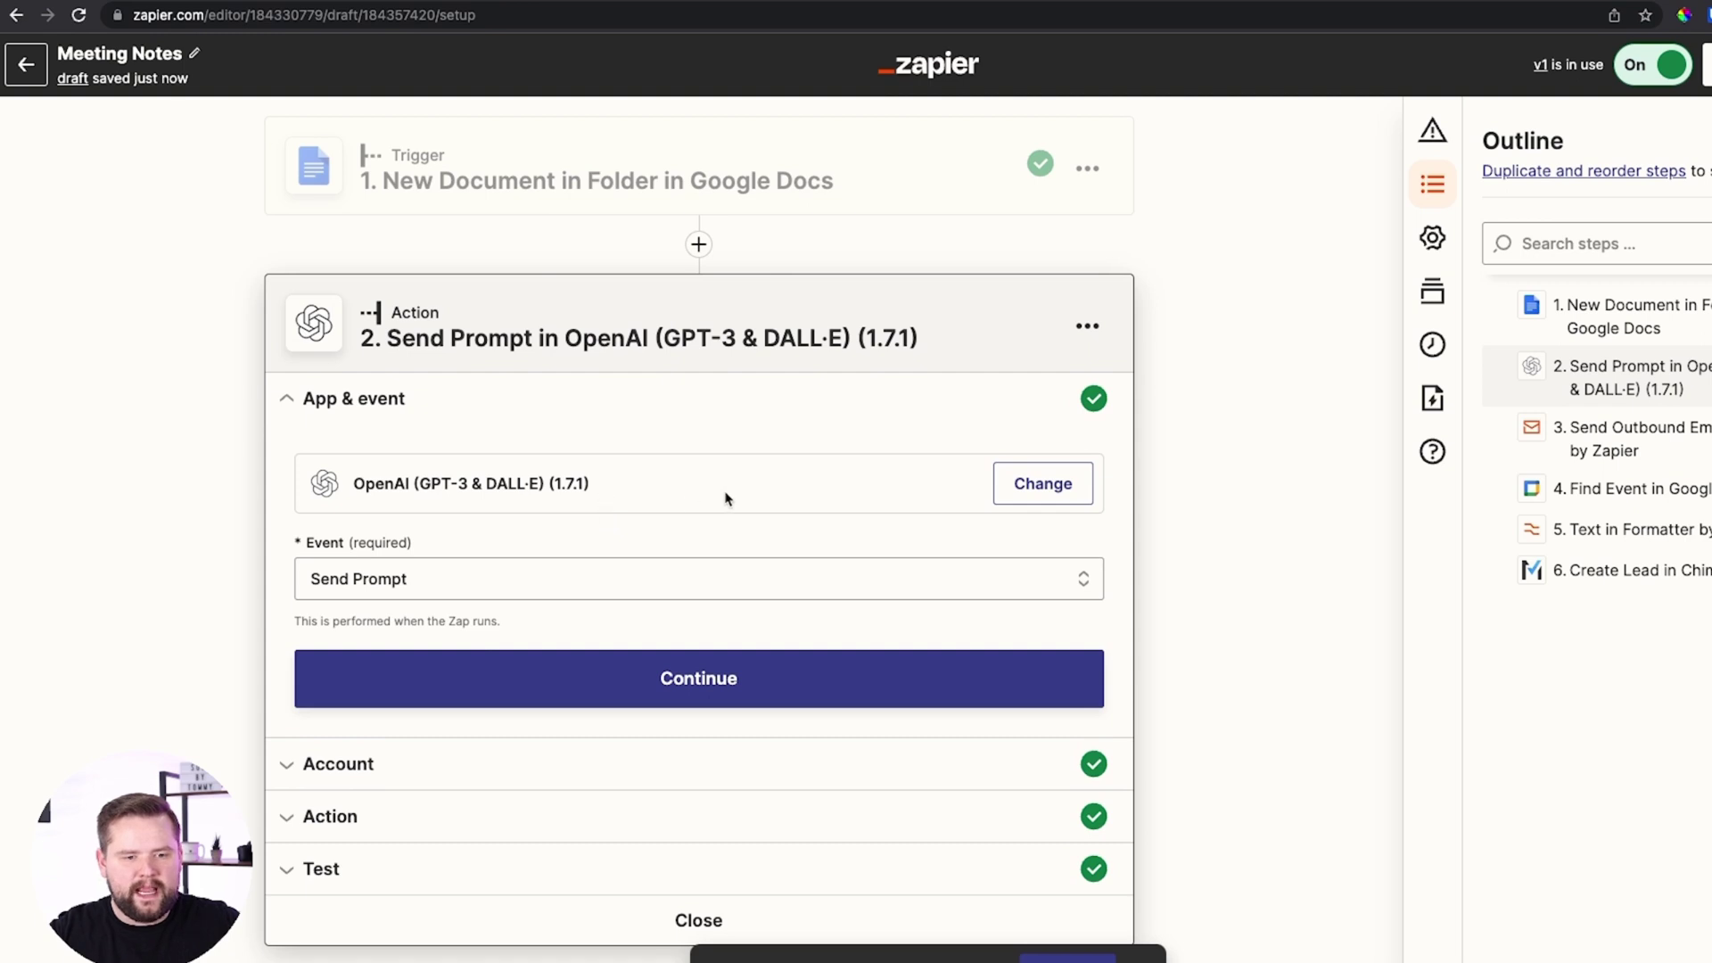
{"action": "scroll", "coordinate": [461, 459], "scroll_direction": "down", "scroll_amount": 2}
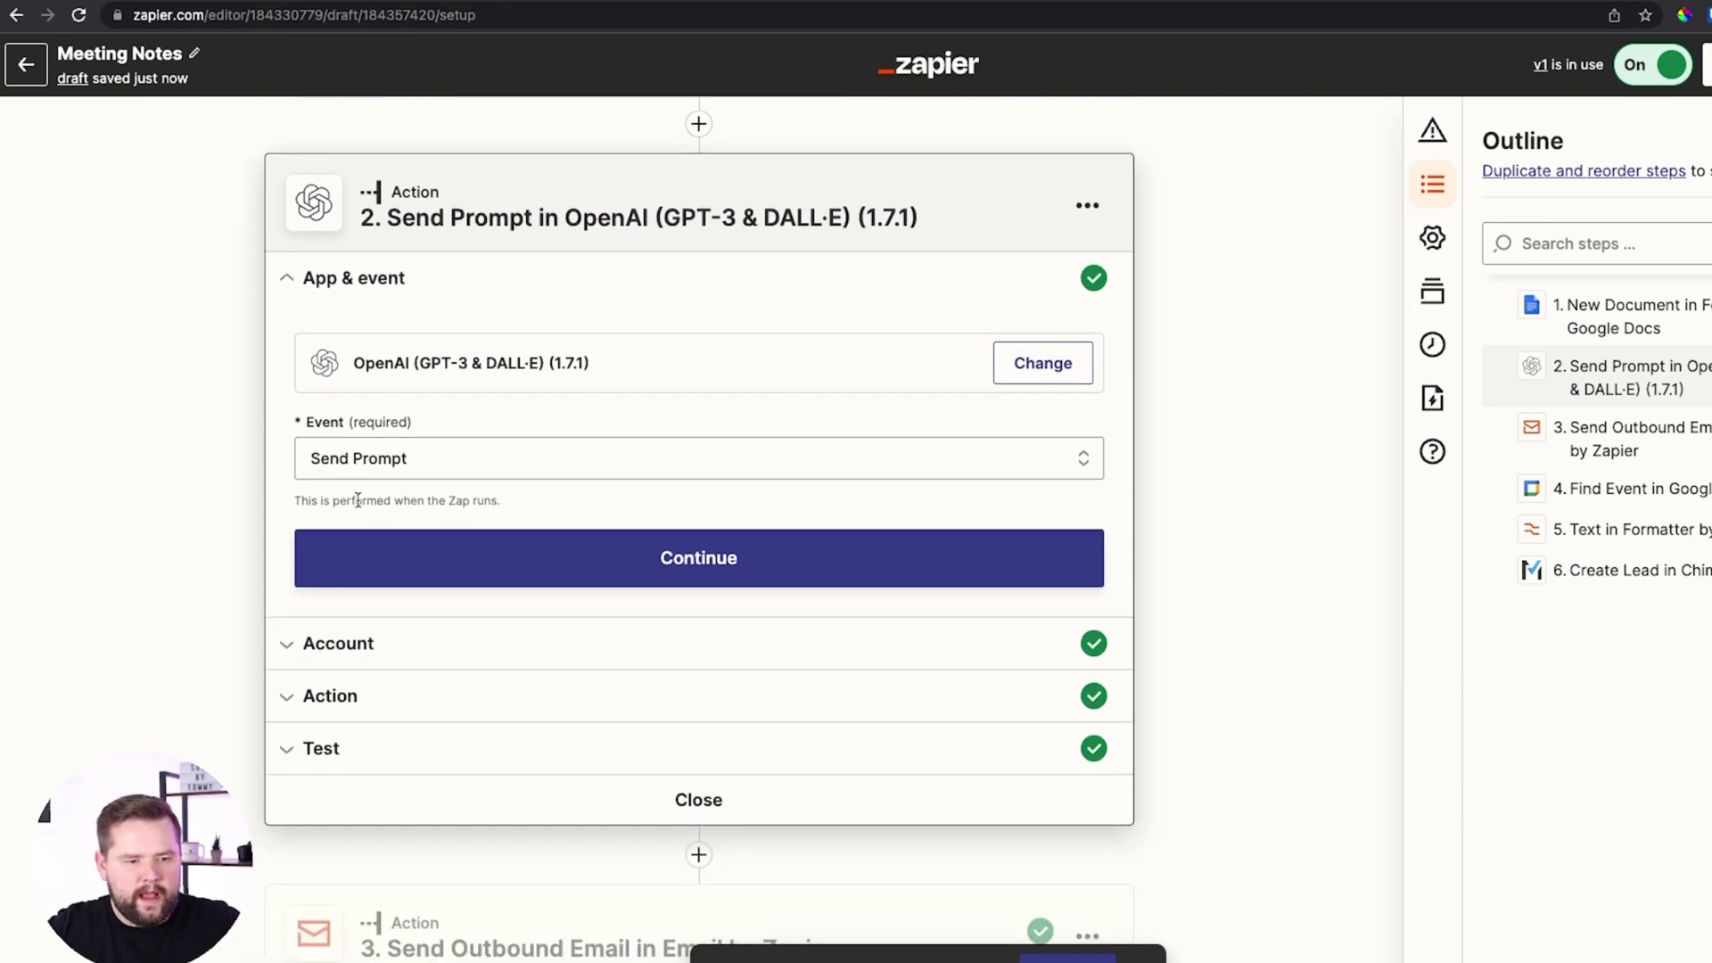
{"action": "left_click", "coordinate": [377, 459]}
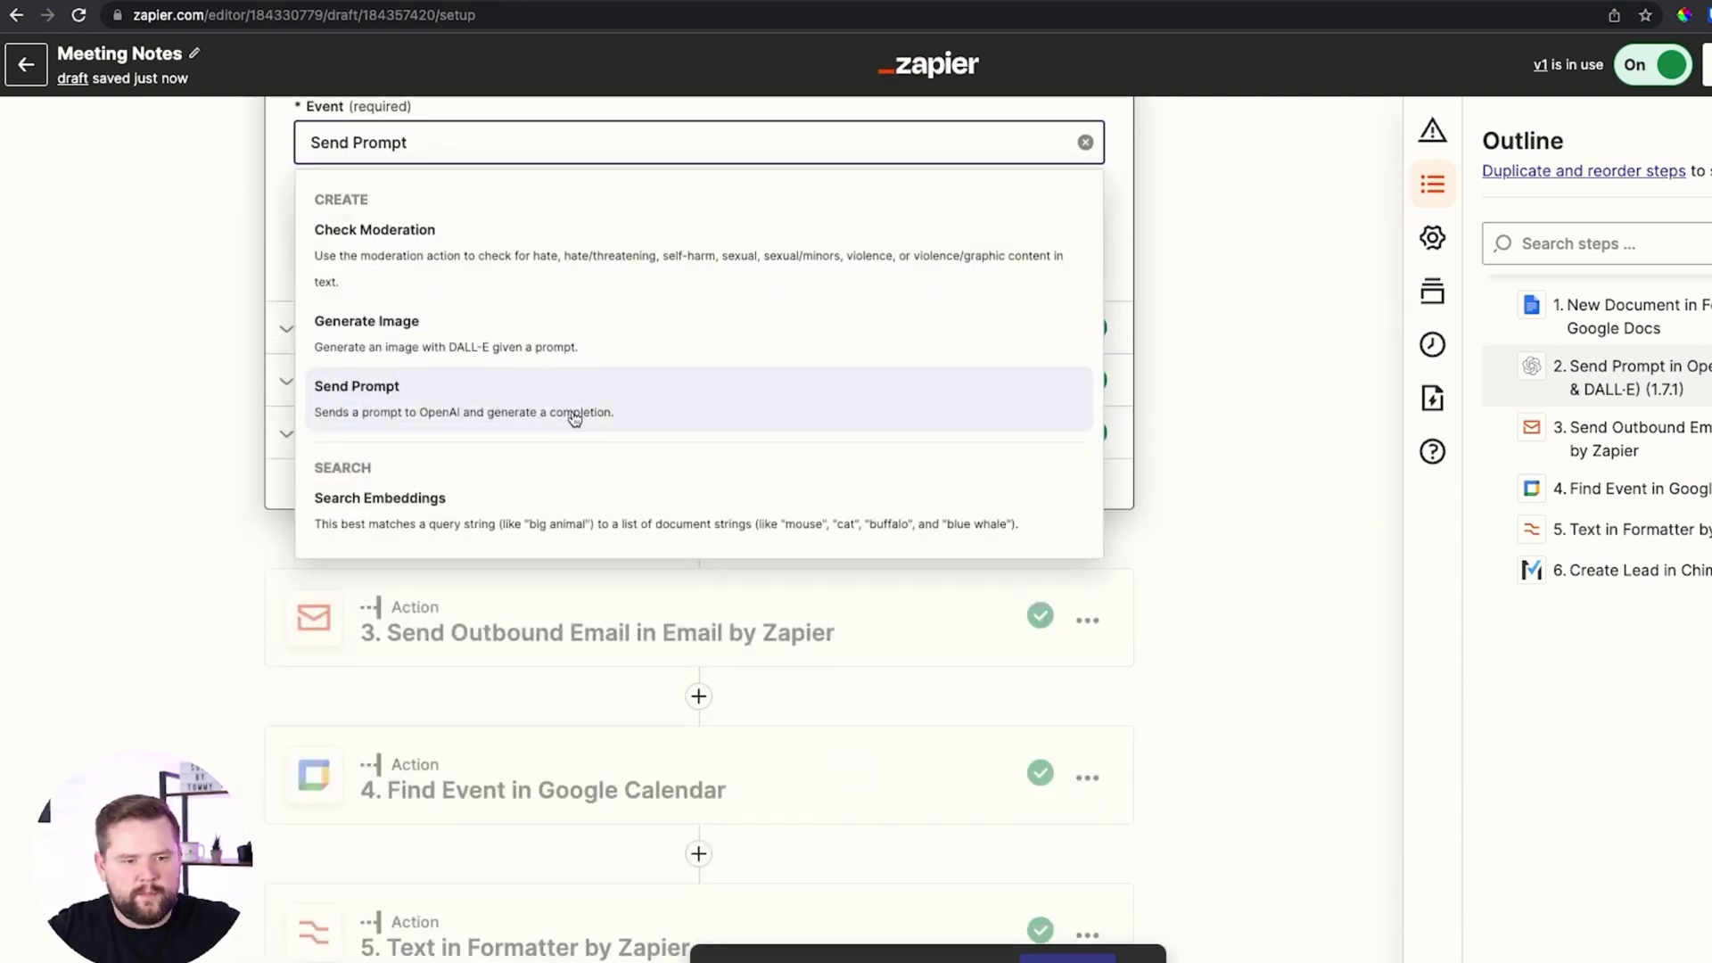
{"action": "key", "text": "Escape"}
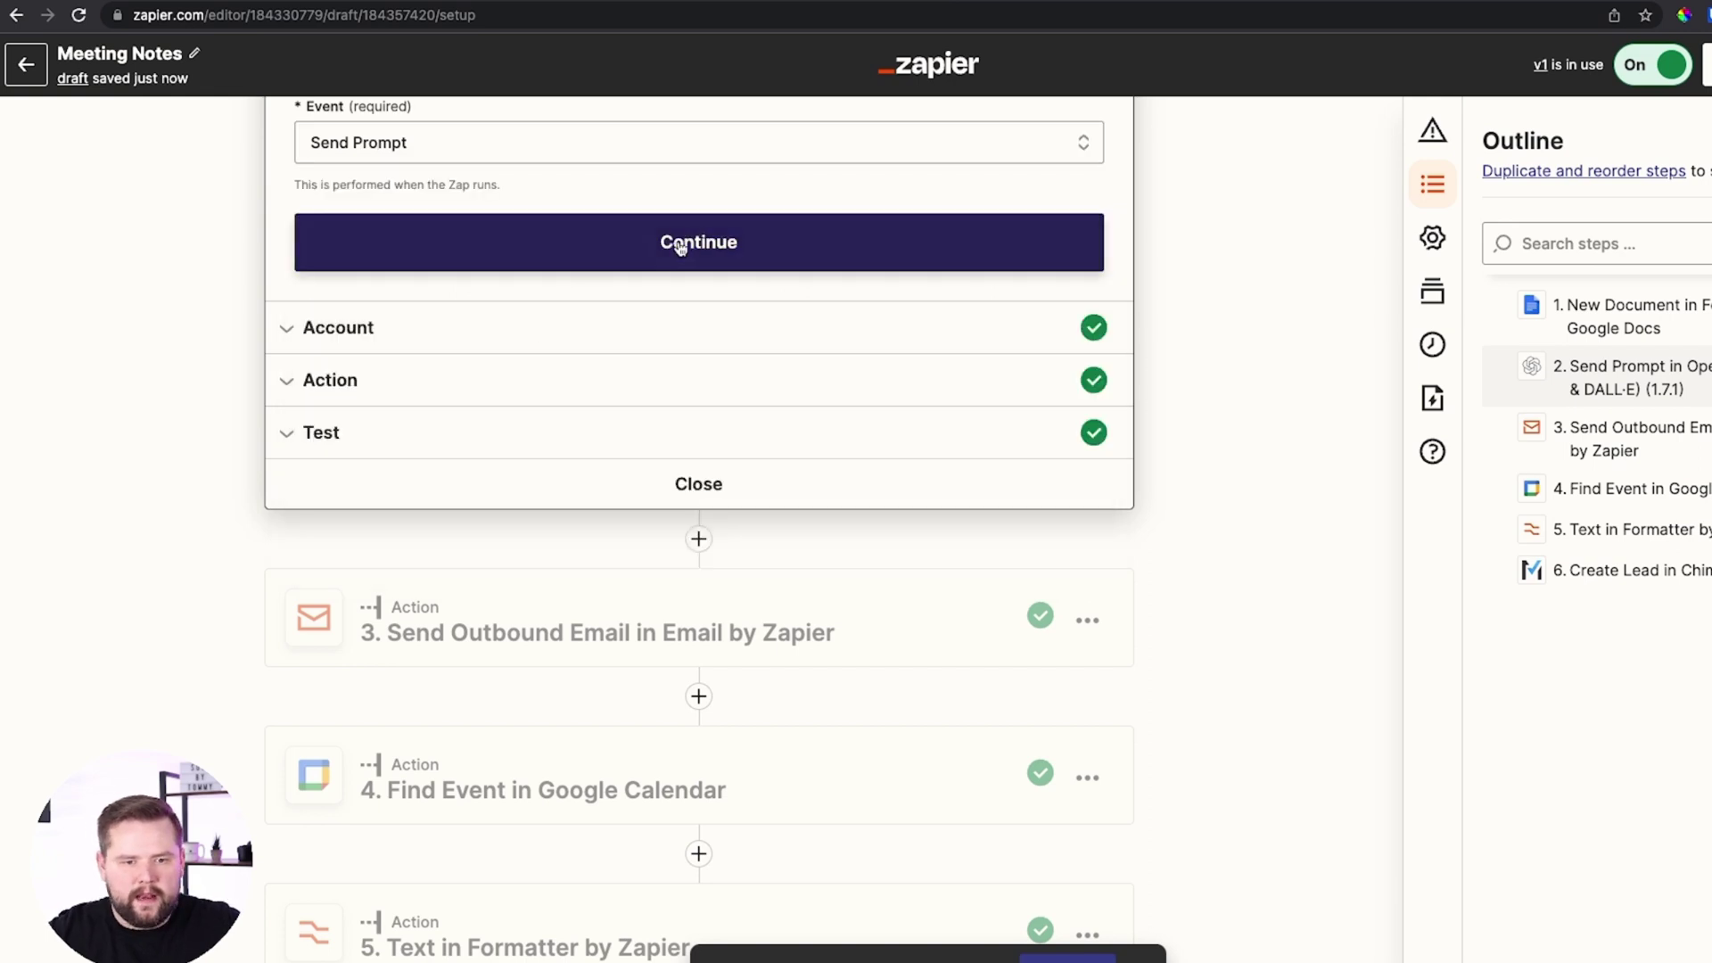
{"action": "left_click", "coordinate": [699, 241]}
{"action": "scroll", "coordinate": [428, 321], "scroll_direction": "up", "scroll_amount": 2}
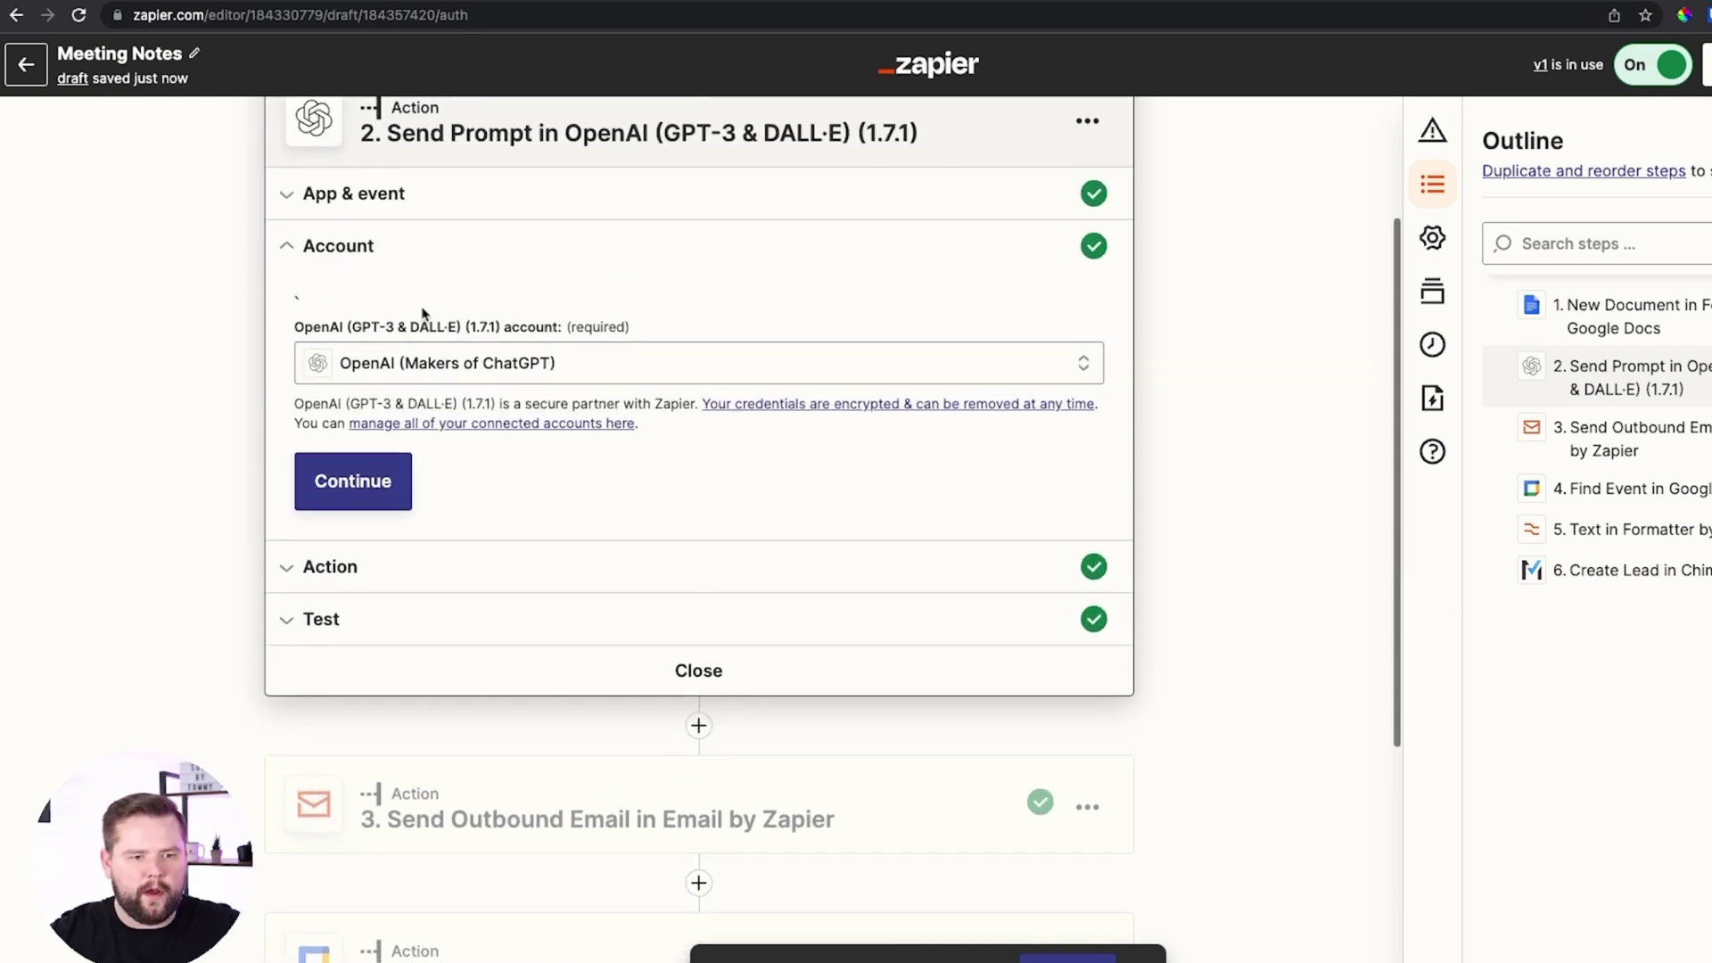
{"action": "left_click", "coordinate": [381, 486]}
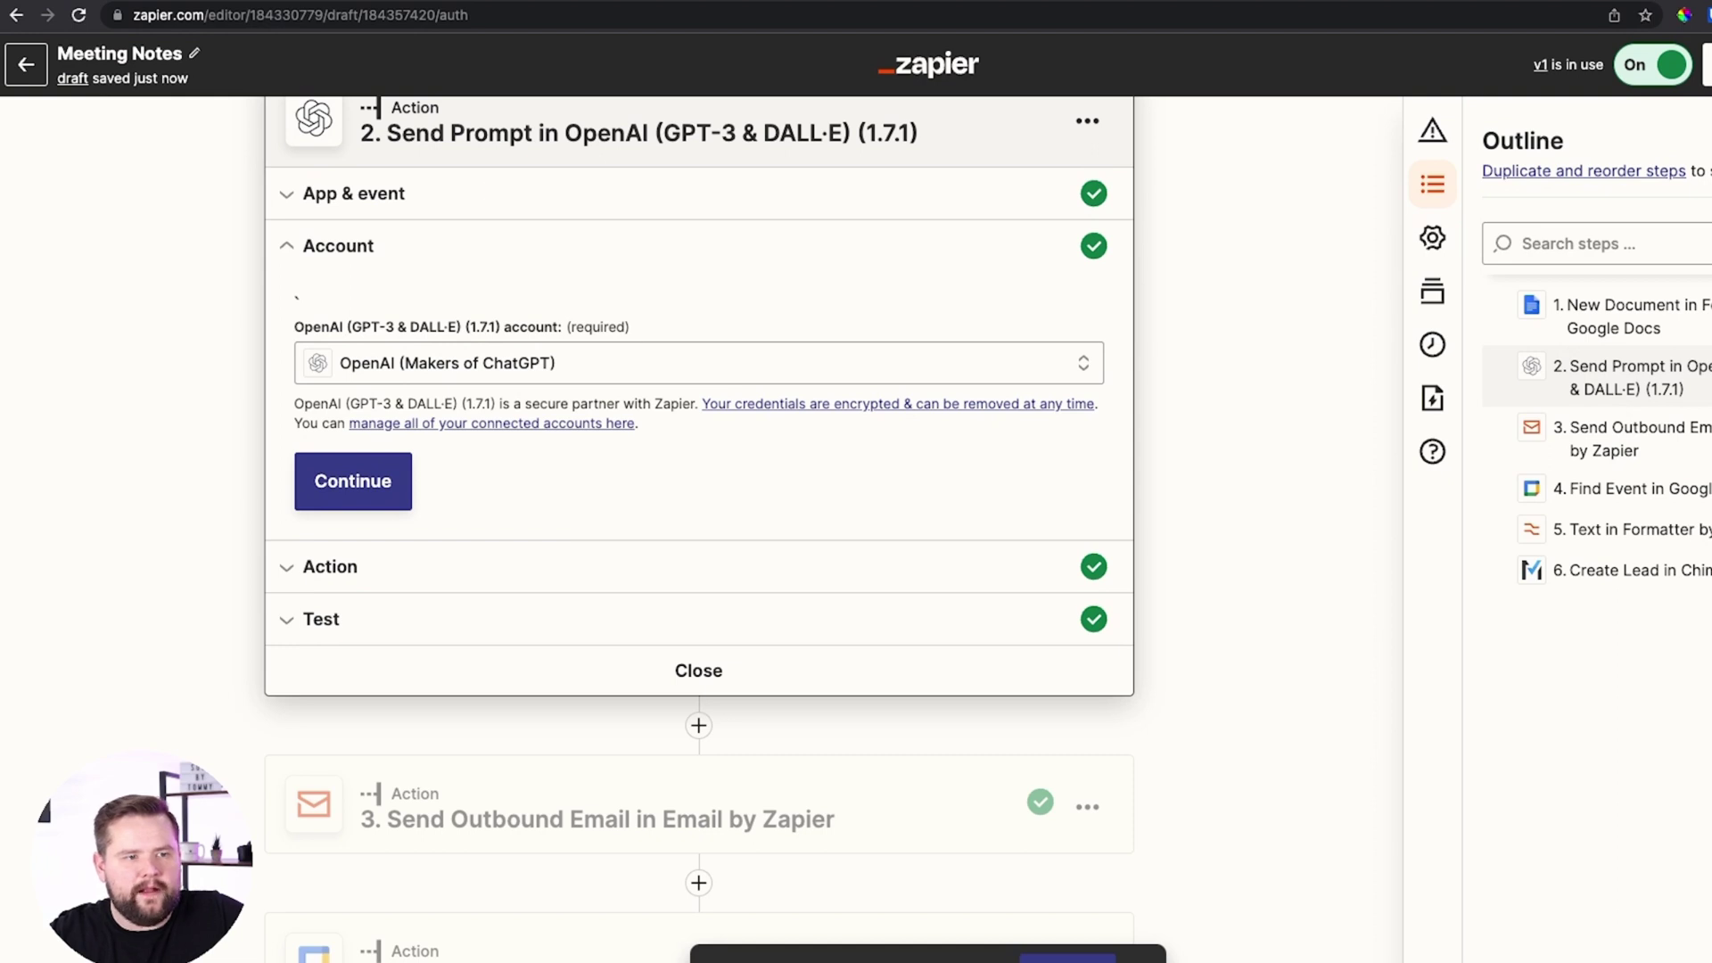
{"action": "left_click", "coordinate": [395, 470]}
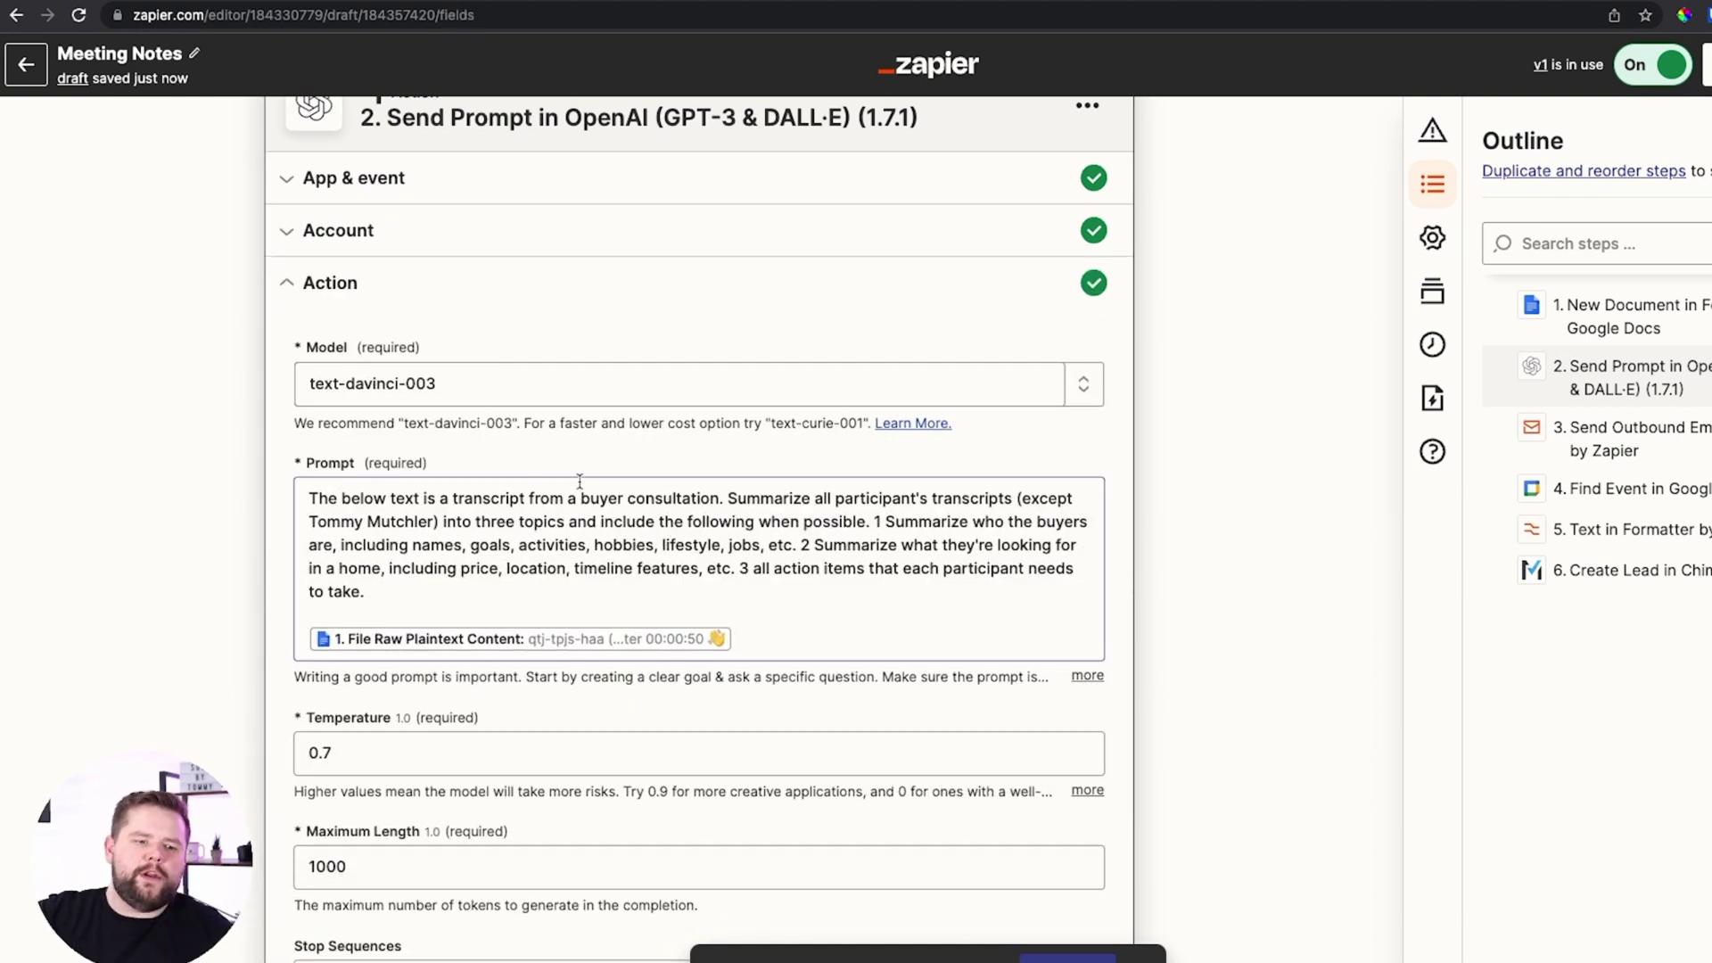
Compare the OpenAI step with ChatGPT's Buyer Summary and clear the text selection
{"action": "scroll", "coordinate": [579, 481], "scroll_direction": "down", "scroll_amount": 3}
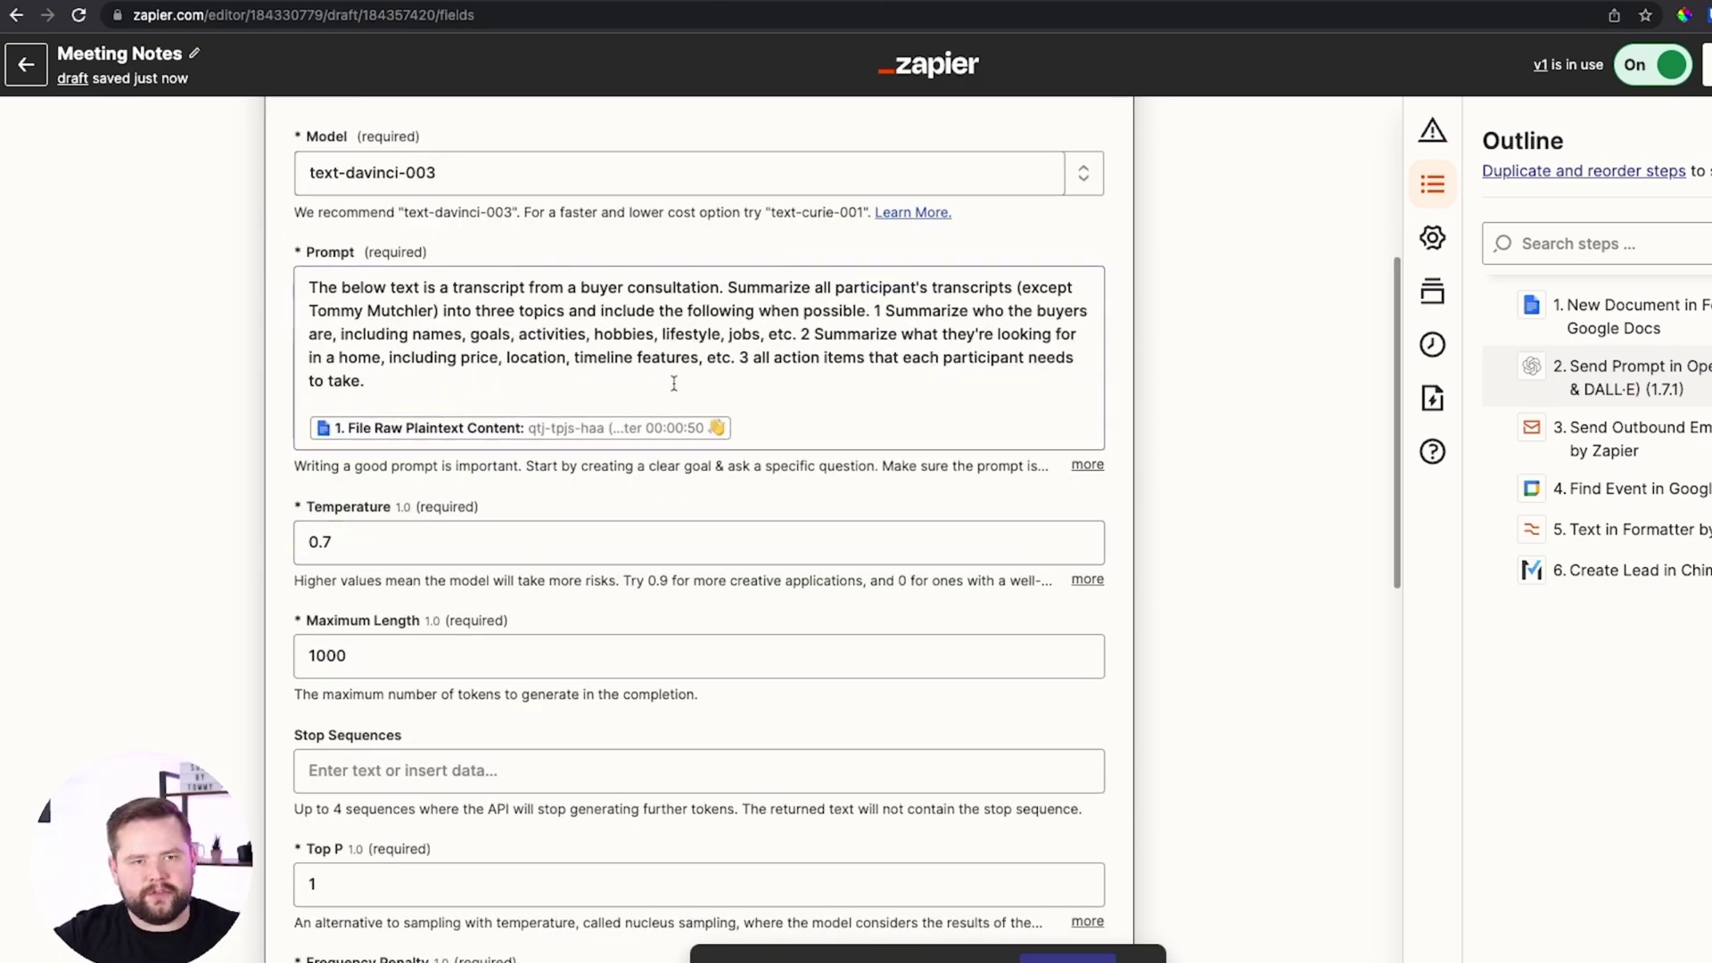
{"action": "scroll", "coordinate": [638, 528], "scroll_direction": "up", "scroll_amount": 3}
{"action": "left_click", "coordinate": [182, 3]}
{"action": "left_click", "coordinate": [1112, 937]}
{"action": "scroll", "coordinate": [1112, 937], "scroll_direction": "down", "scroll_amount": 3}
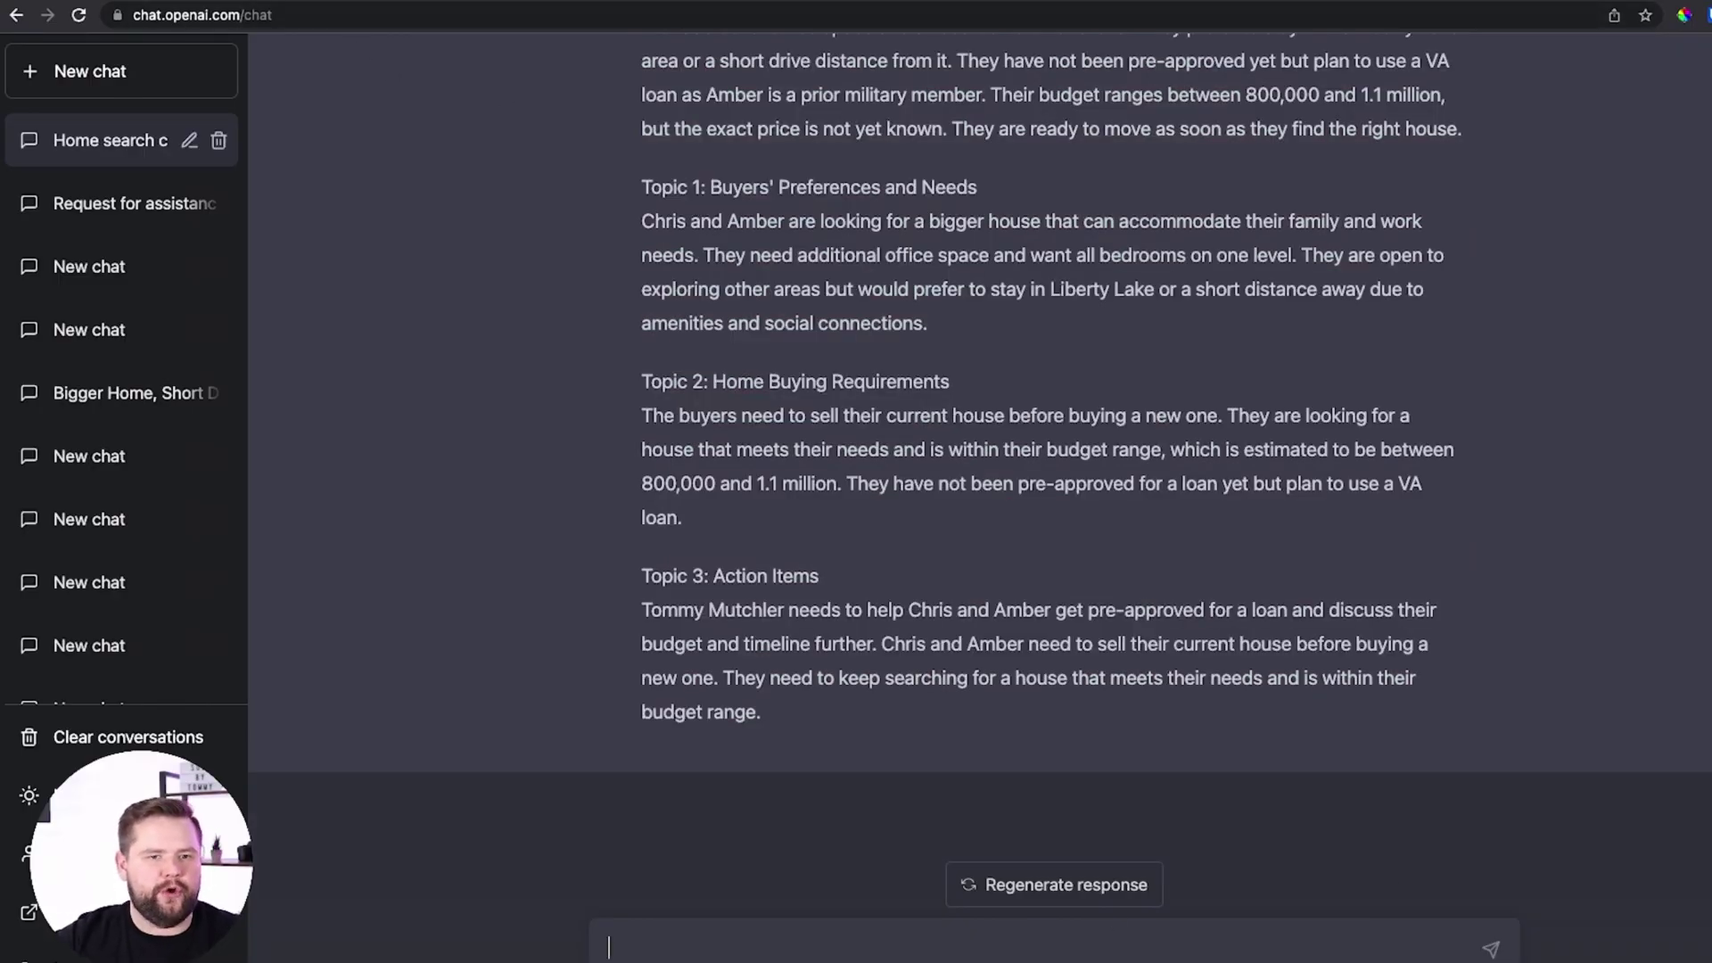
{"action": "key", "text": "ctrl+shift+Tab"}
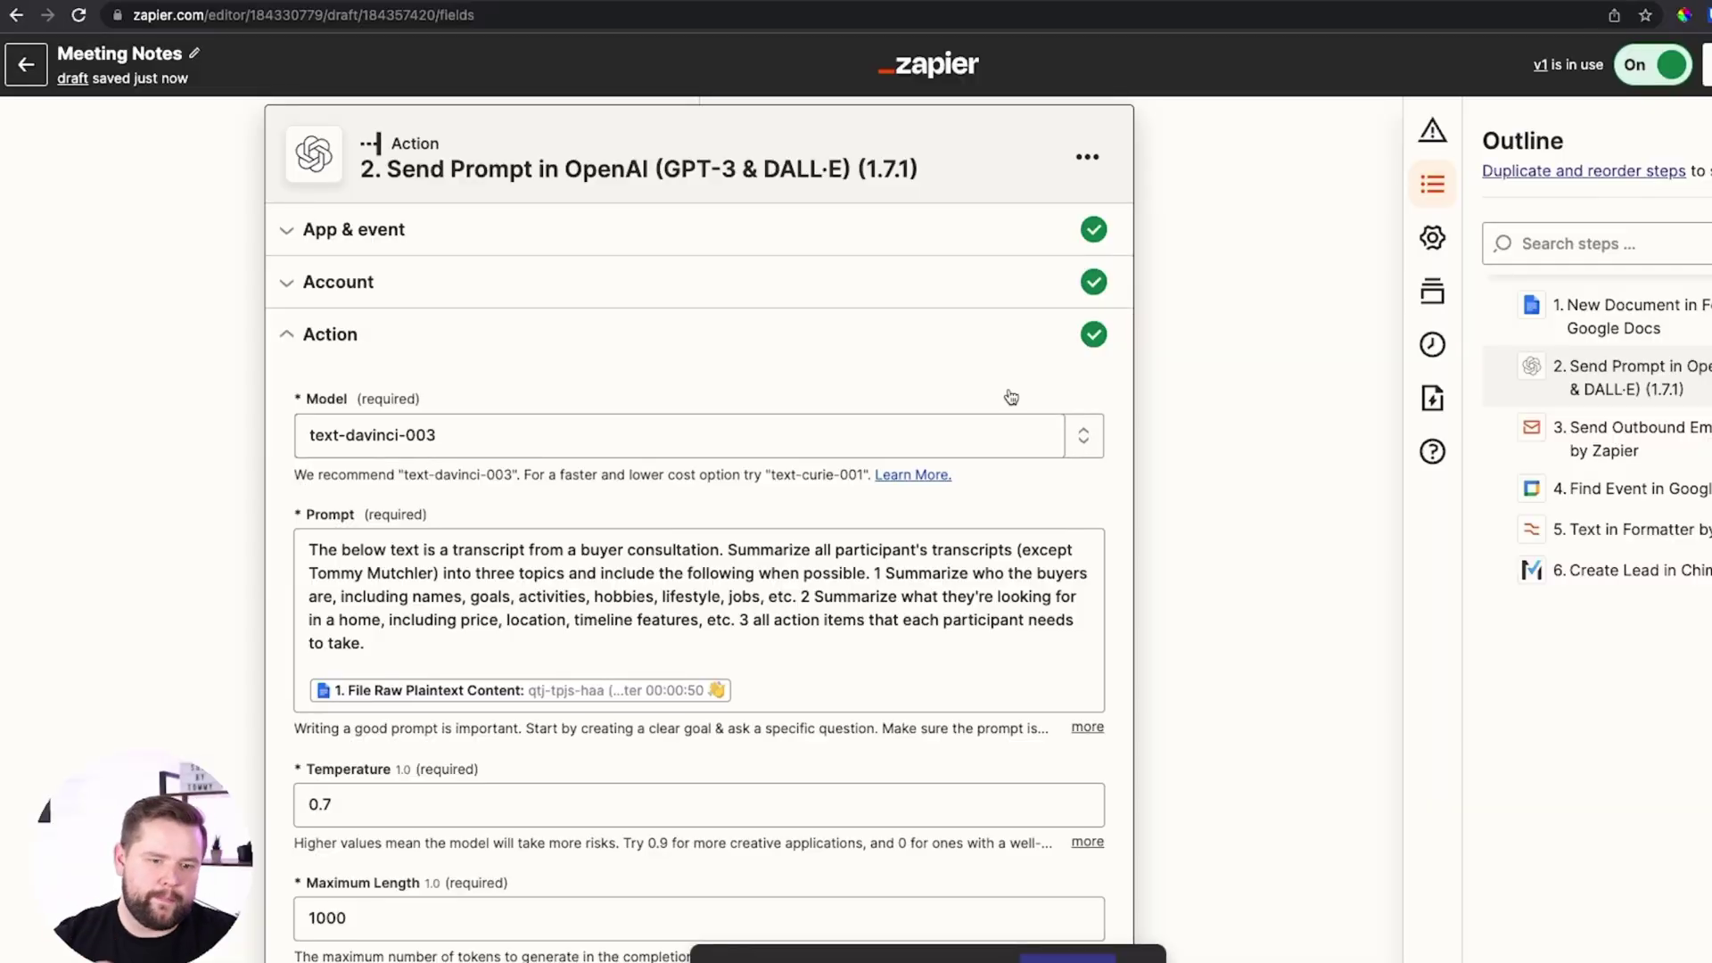
Re-select text-davinci-003 as the OpenAI model, leaving the prompt, temperature 0.7 and max length 1000
{"action": "left_click", "coordinate": [1086, 437]}
{"action": "left_click", "coordinate": [525, 365]}
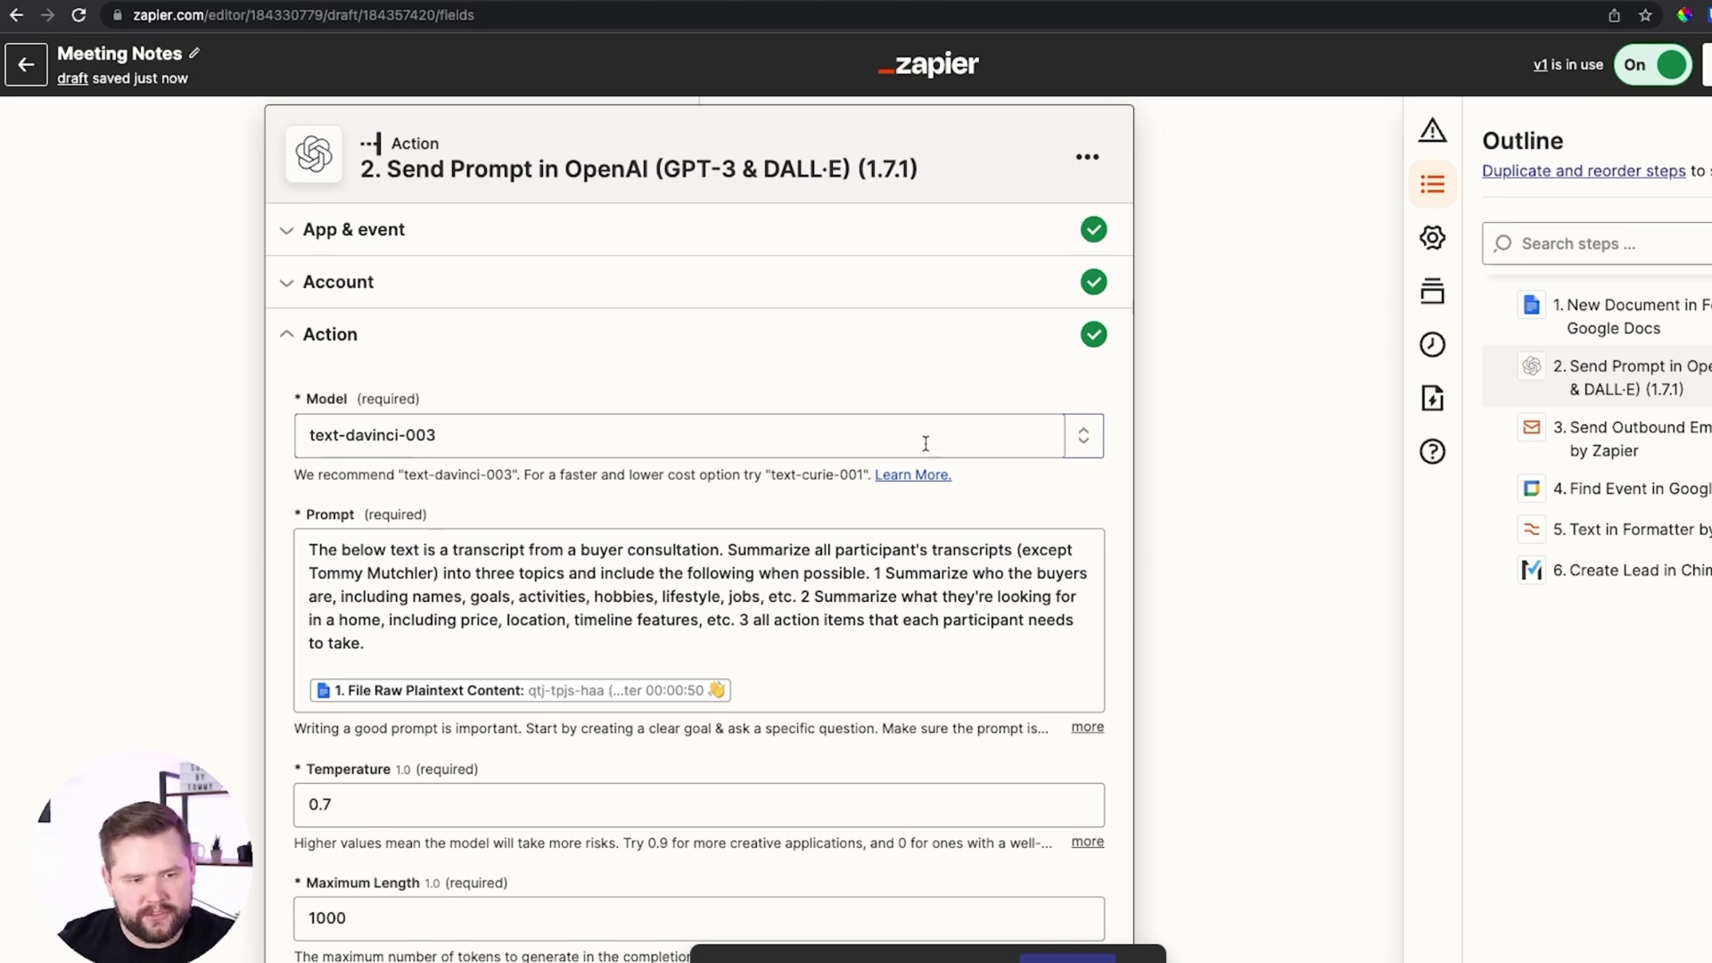
{"action": "left_click", "coordinate": [895, 450]}
{"action": "scroll", "coordinate": [567, 765], "scroll_direction": "down", "scroll_amount": 1}
{"action": "scroll", "coordinate": [309, 652], "scroll_direction": "up", "scroll_amount": 4}
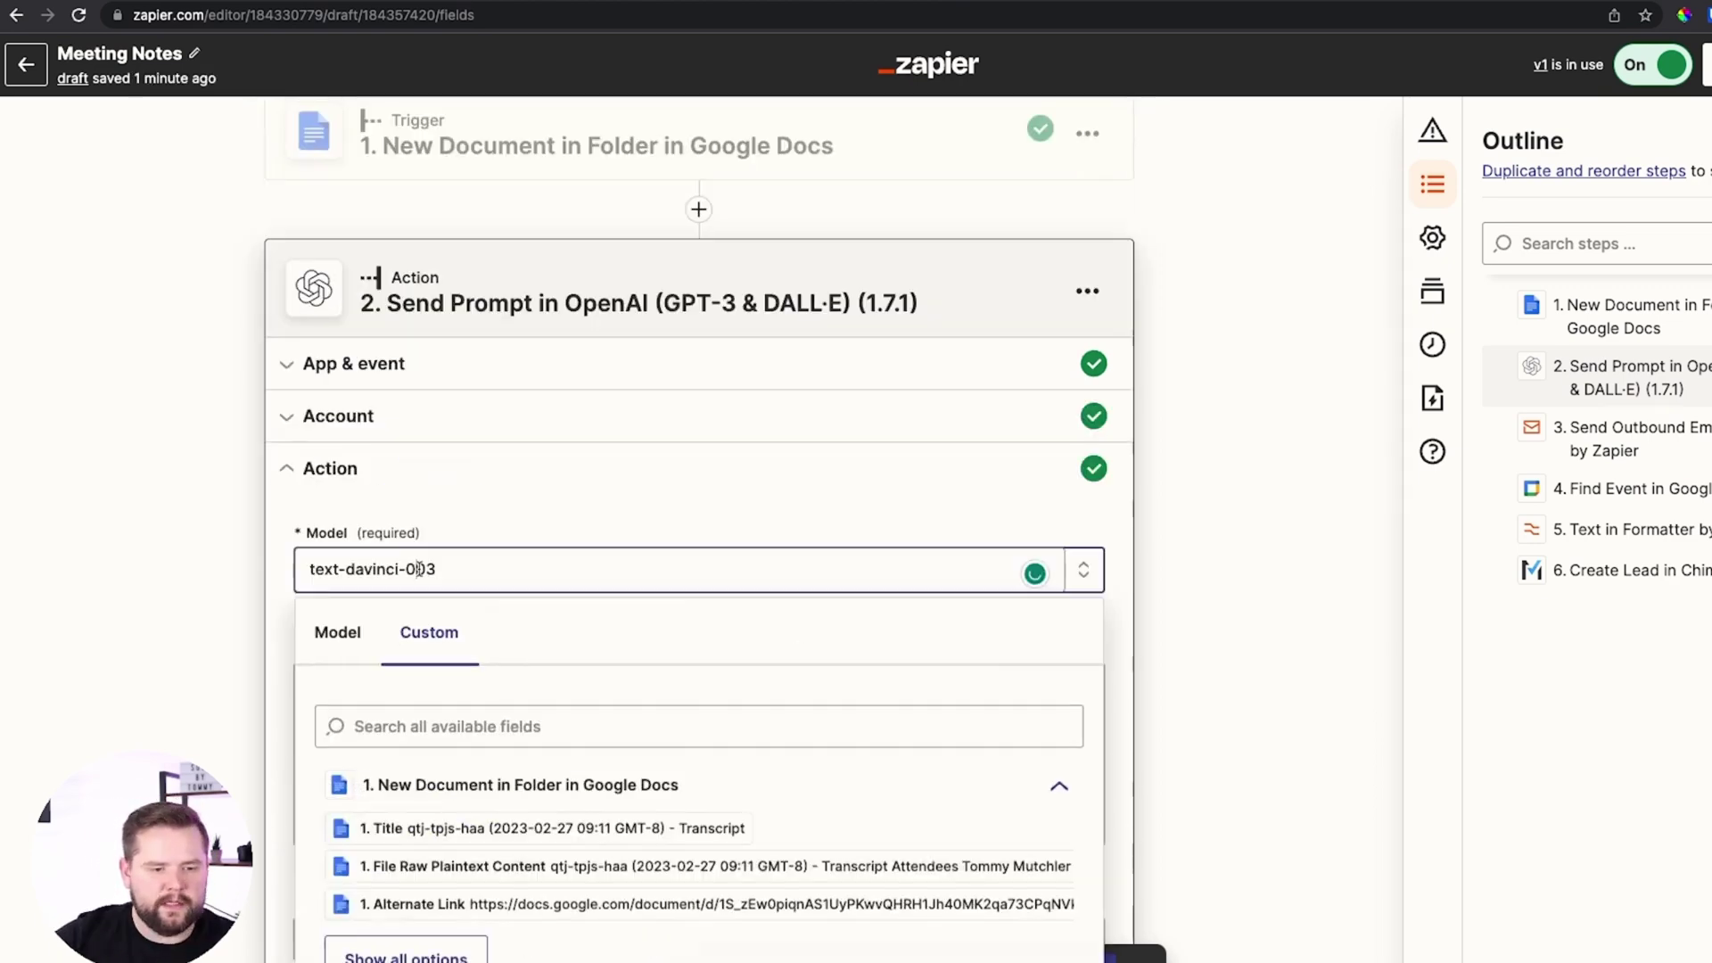
{"action": "left_click", "coordinate": [325, 650]}
{"action": "scroll", "coordinate": [477, 776], "scroll_direction": "down", "scroll_amount": 5}
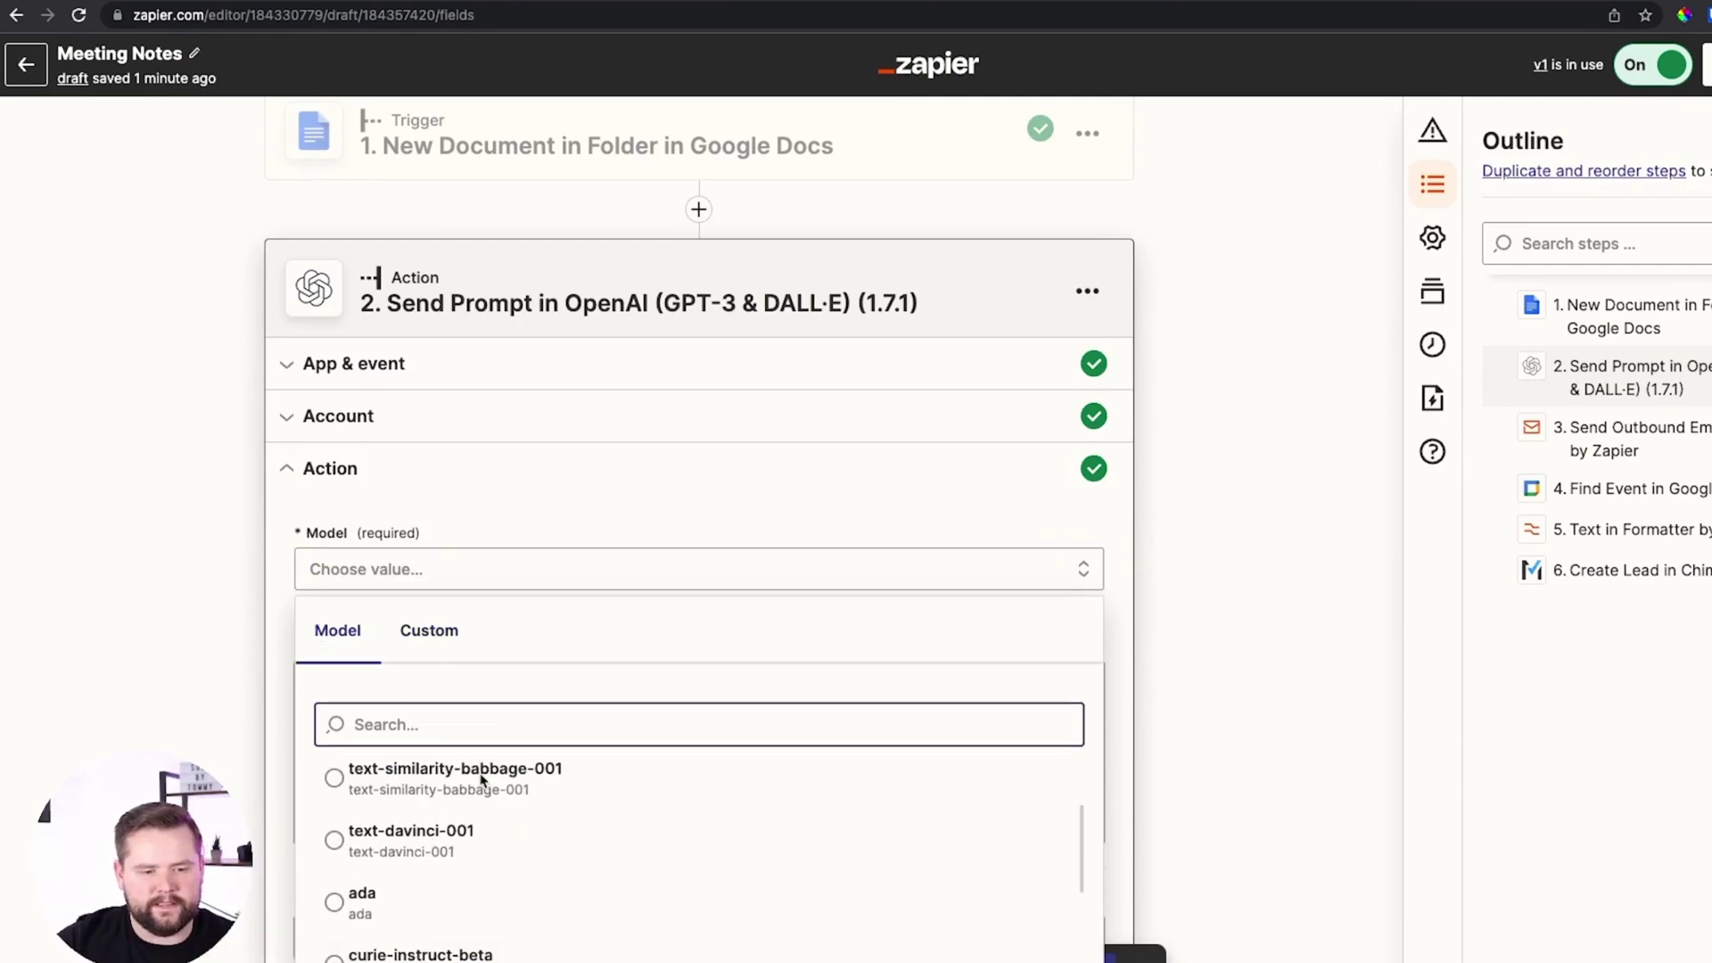
{"action": "scroll", "coordinate": [508, 631], "scroll_direction": "down", "scroll_amount": 3}
{"action": "scroll", "coordinate": [506, 612], "scroll_direction": "down", "scroll_amount": 10}
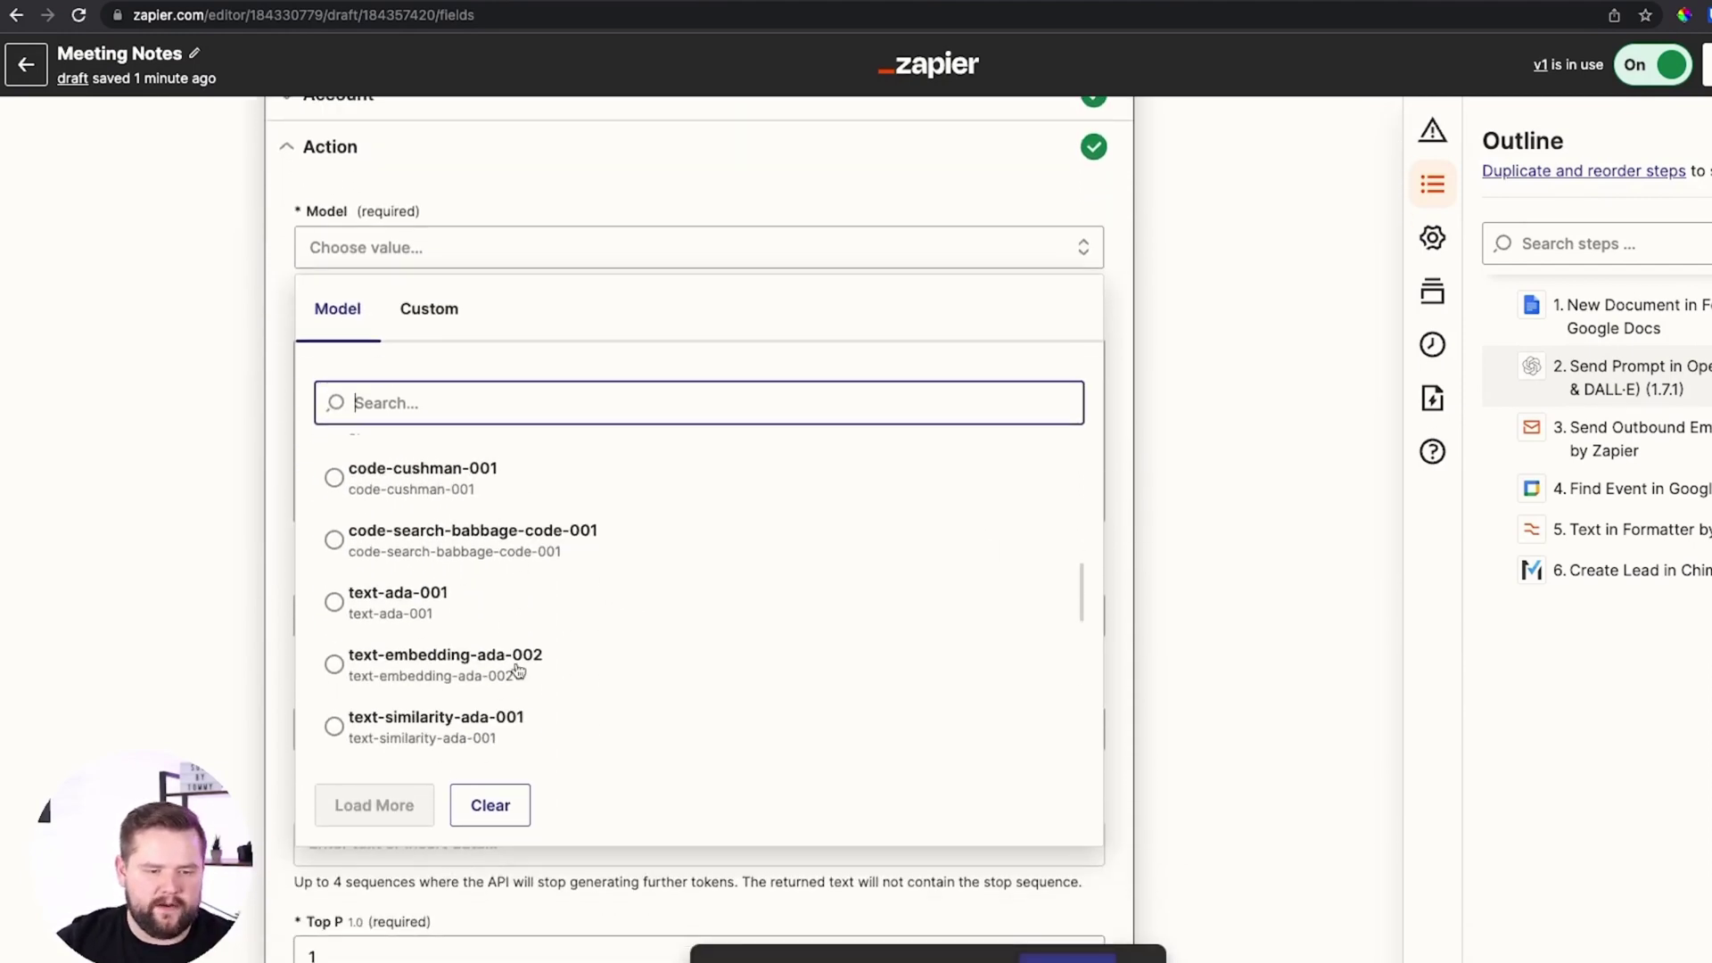
{"action": "scroll", "coordinate": [517, 669], "scroll_direction": "down", "scroll_amount": 8}
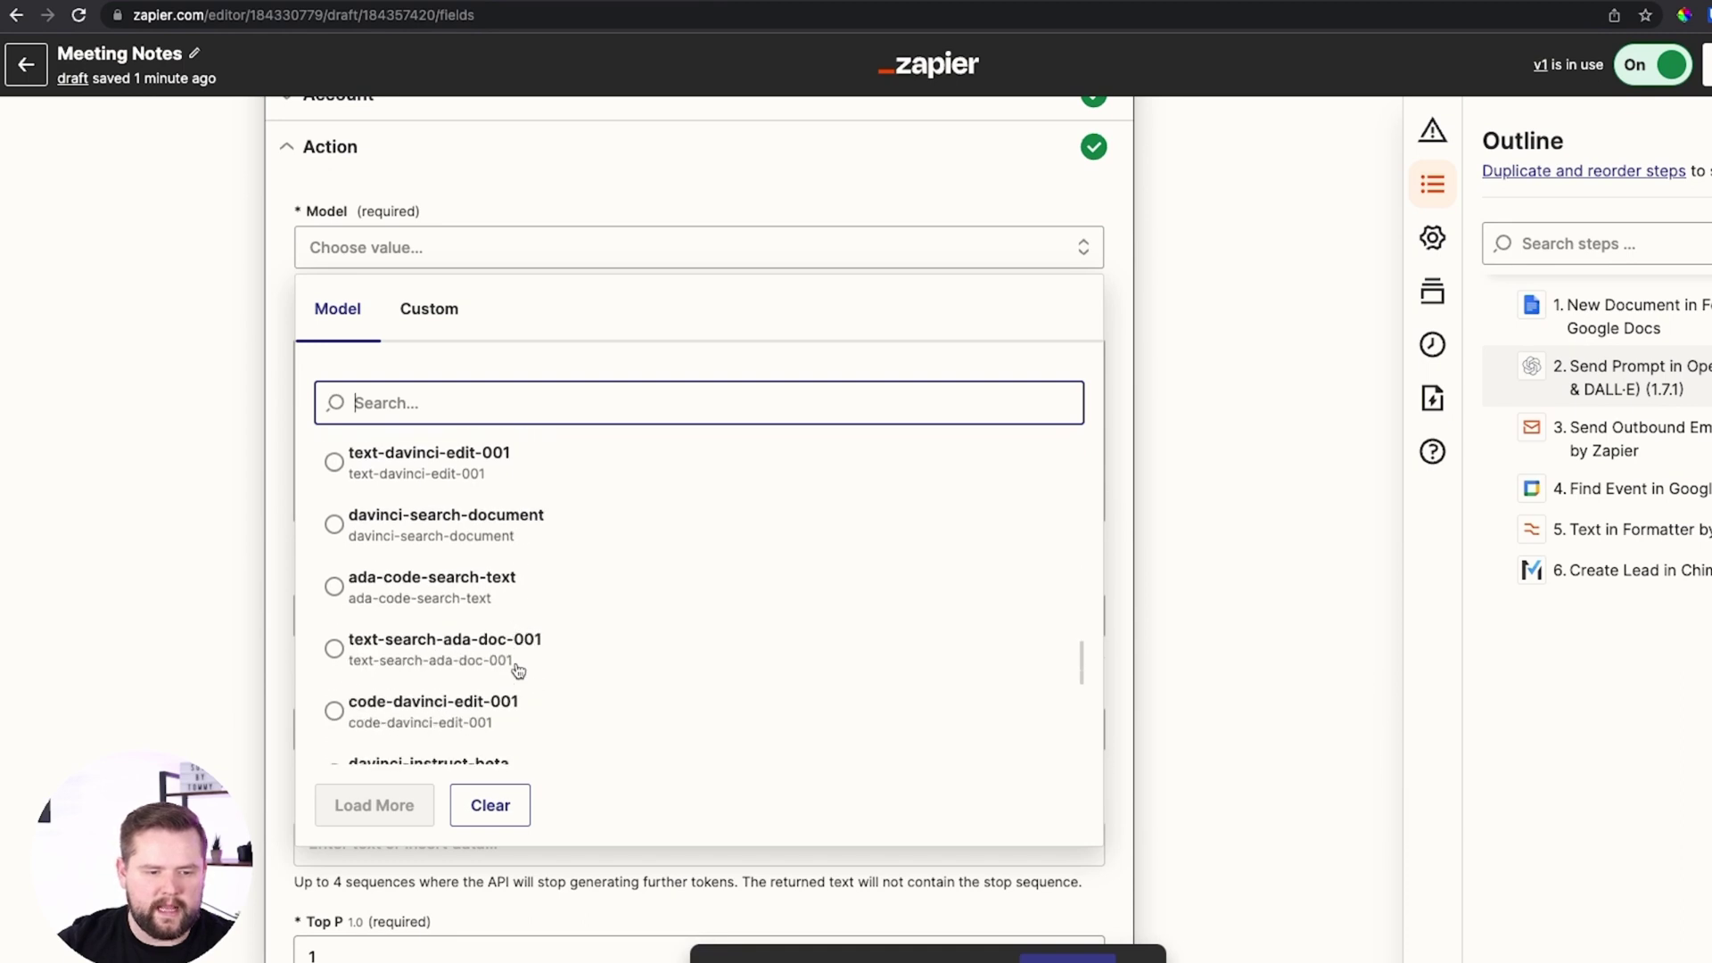
{"action": "scroll", "coordinate": [517, 668], "scroll_direction": "down", "scroll_amount": 10}
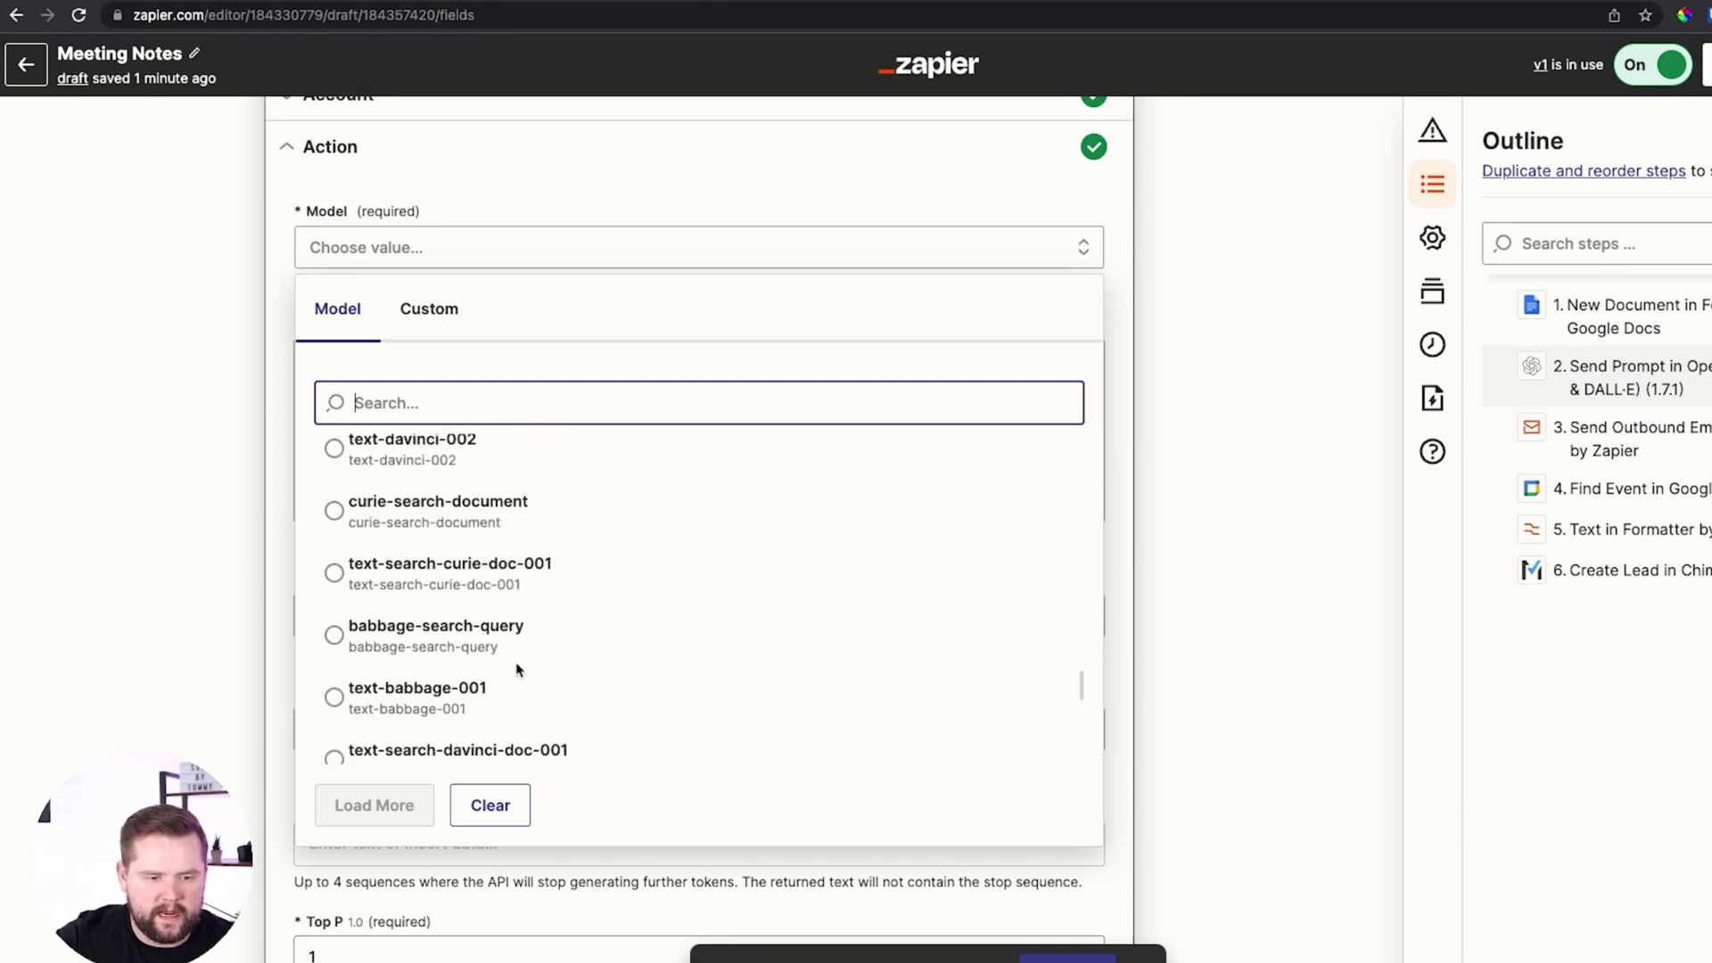
{"action": "type", "text": "003"}
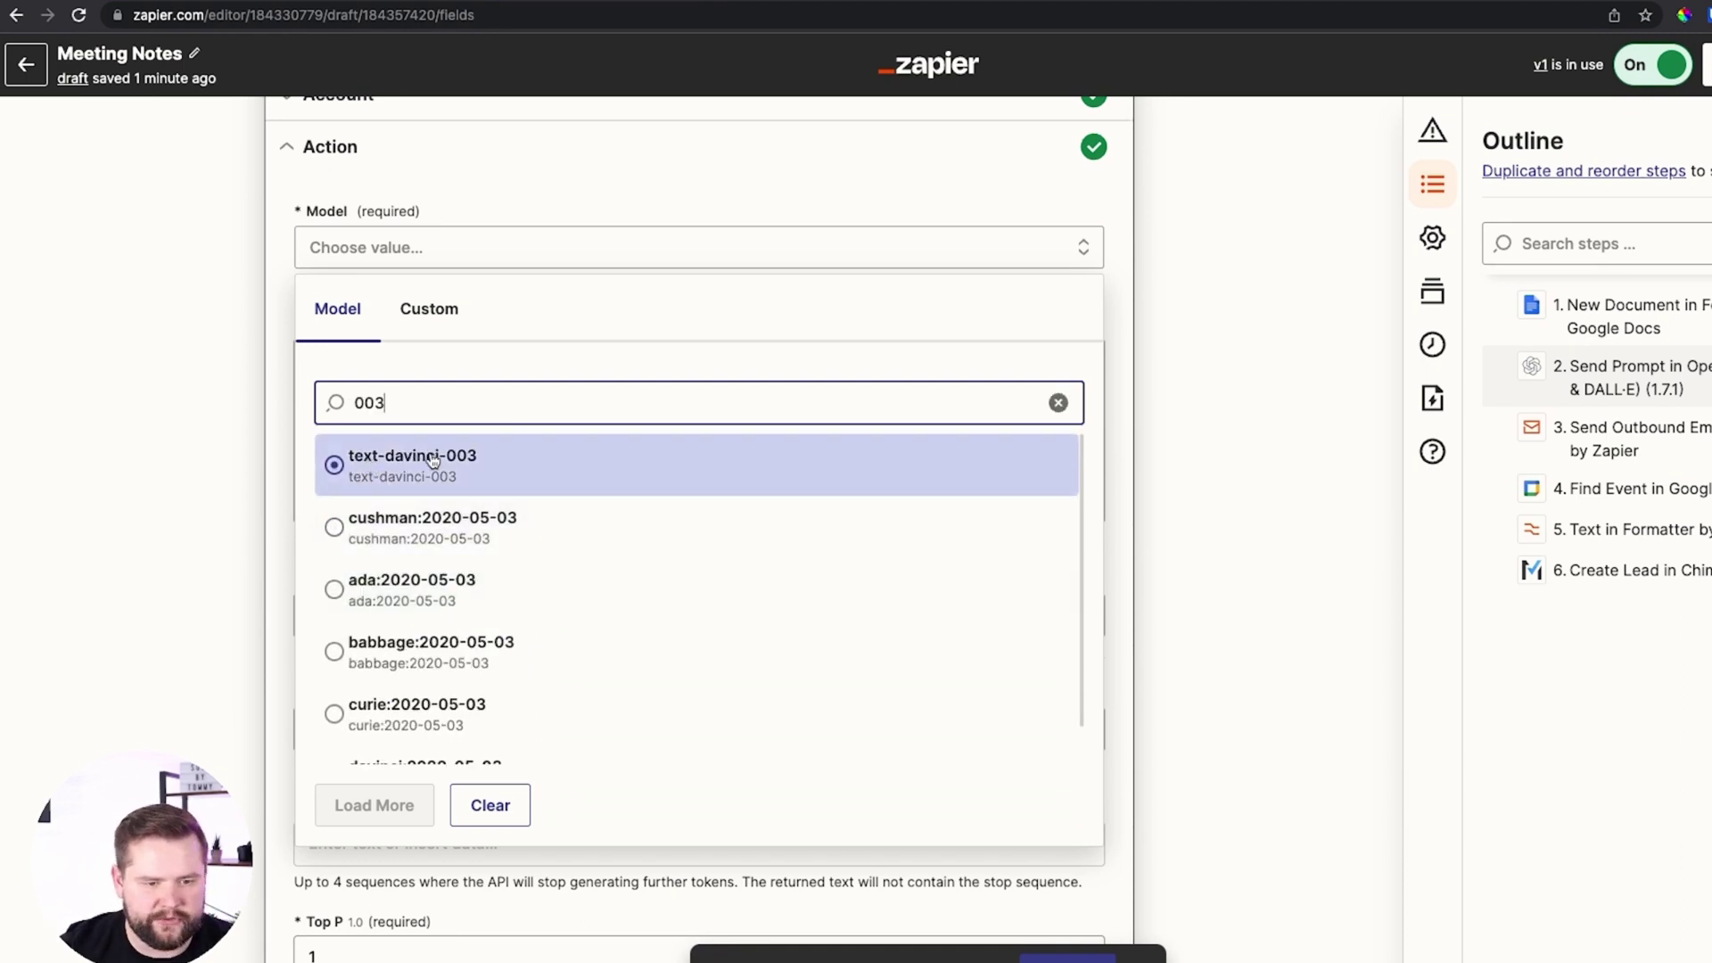
{"action": "left_click", "coordinate": [433, 459]}
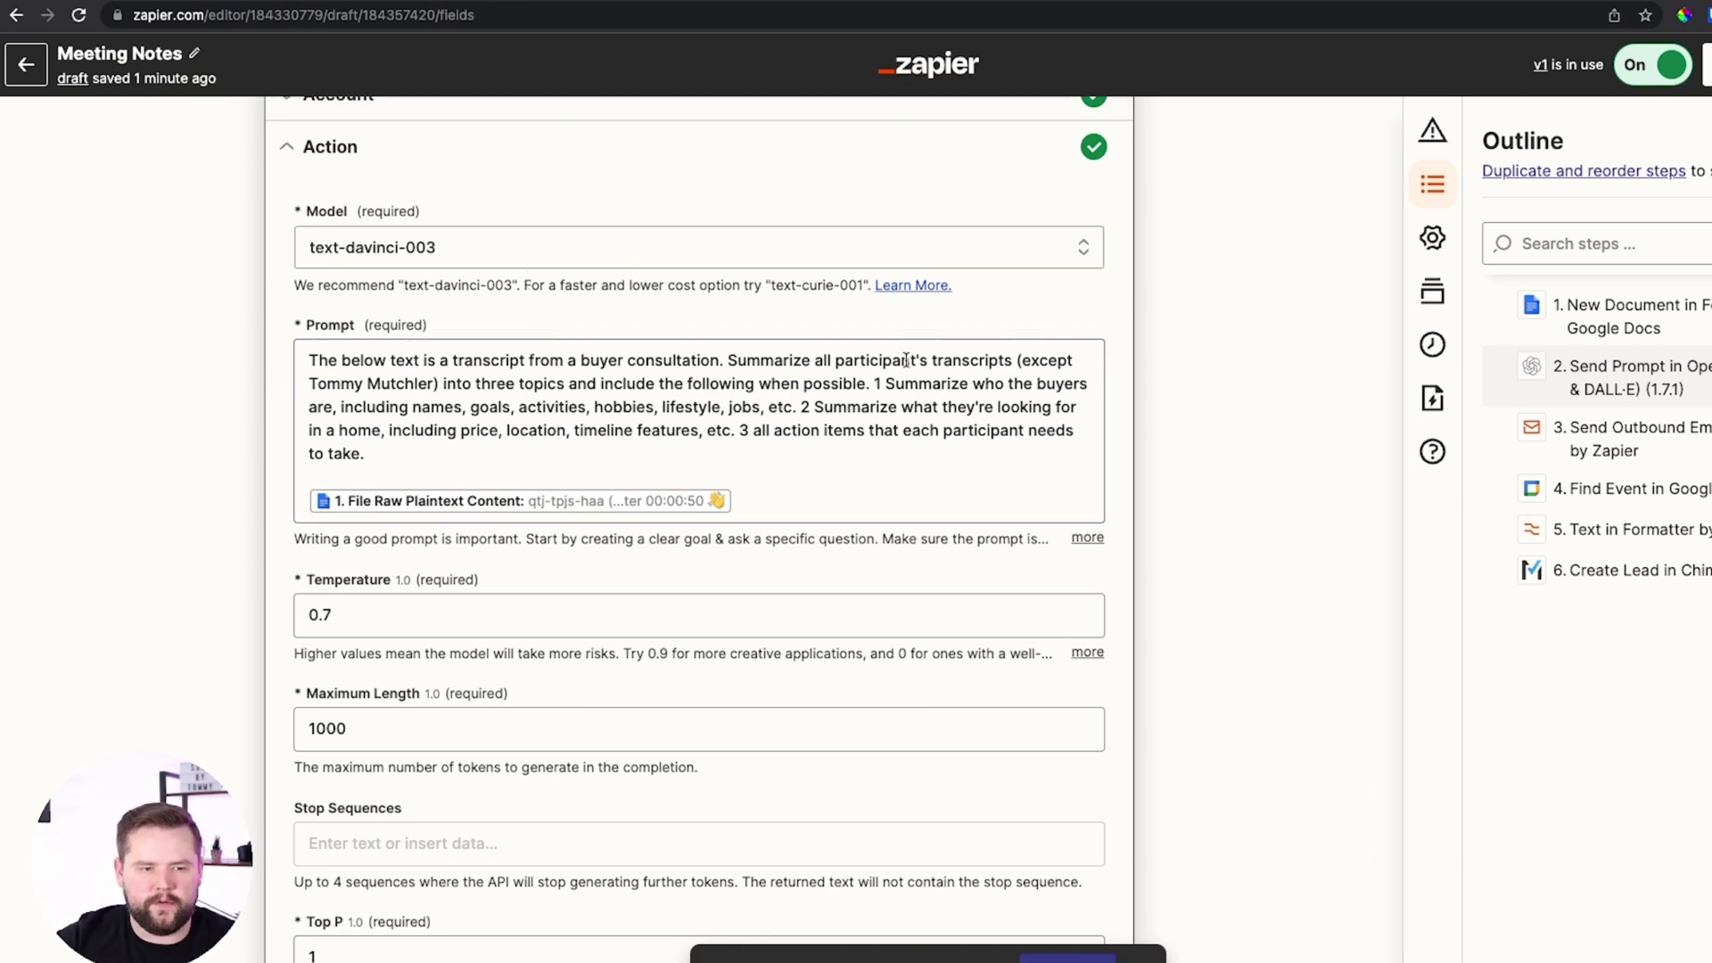
{"action": "left_click", "coordinate": [375, 417]}
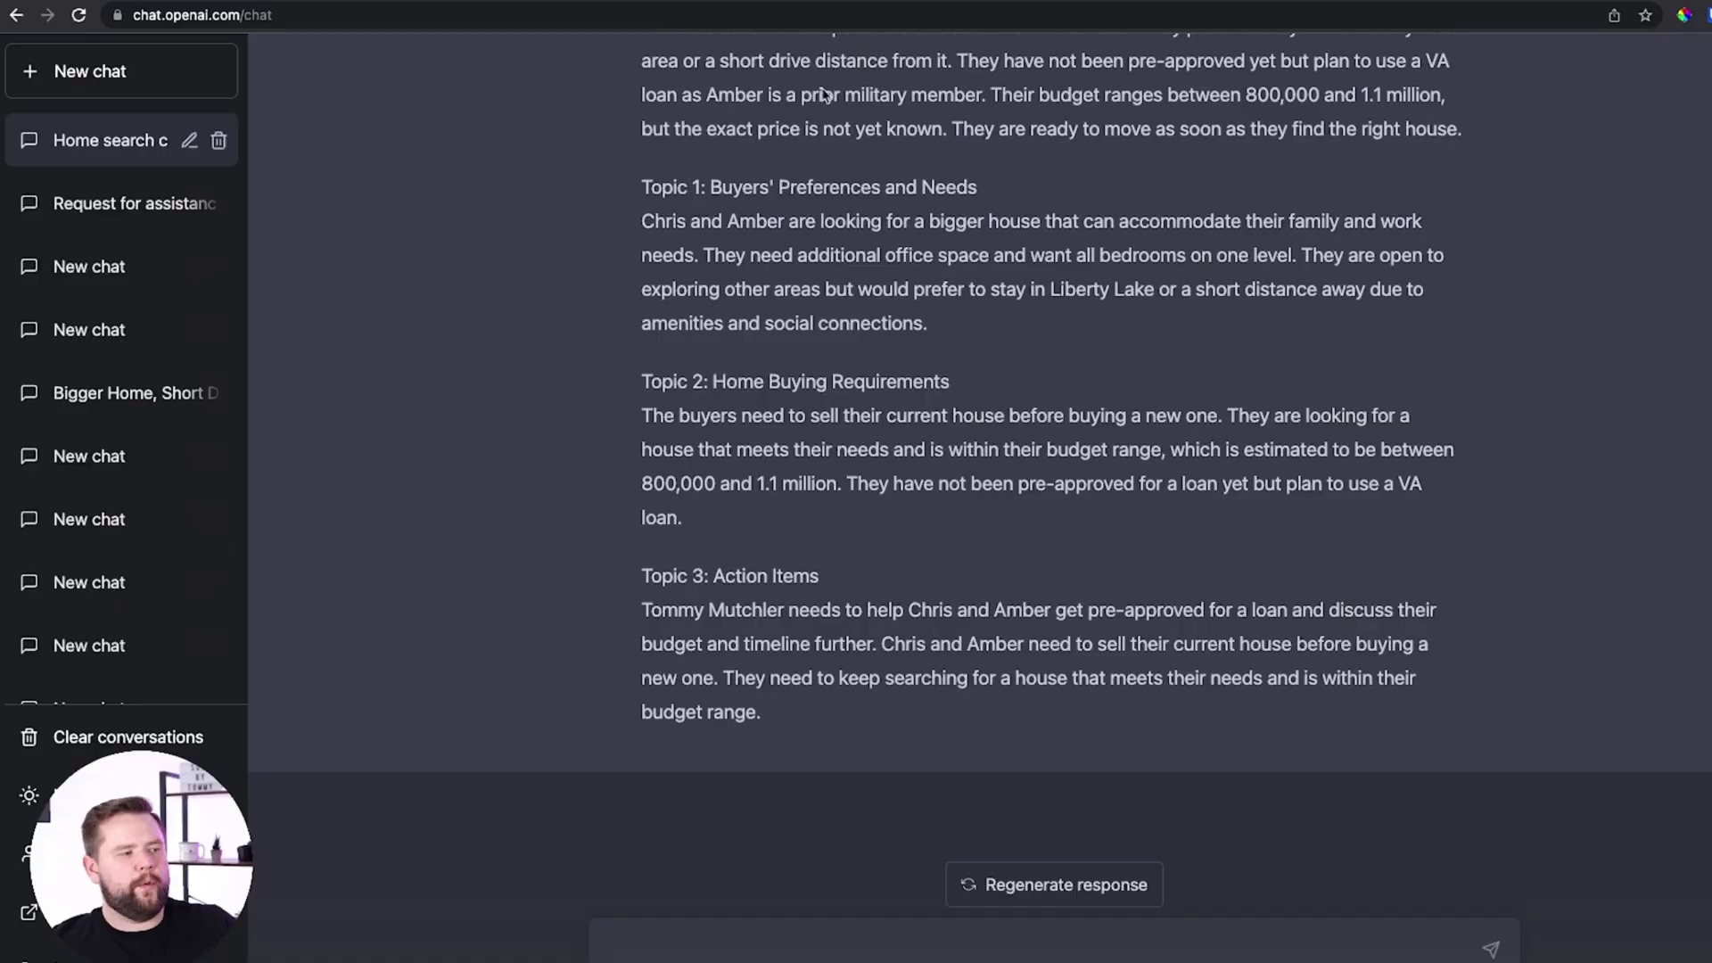
{"action": "scroll", "coordinate": [825, 93], "scroll_direction": "up", "scroll_amount": 15}
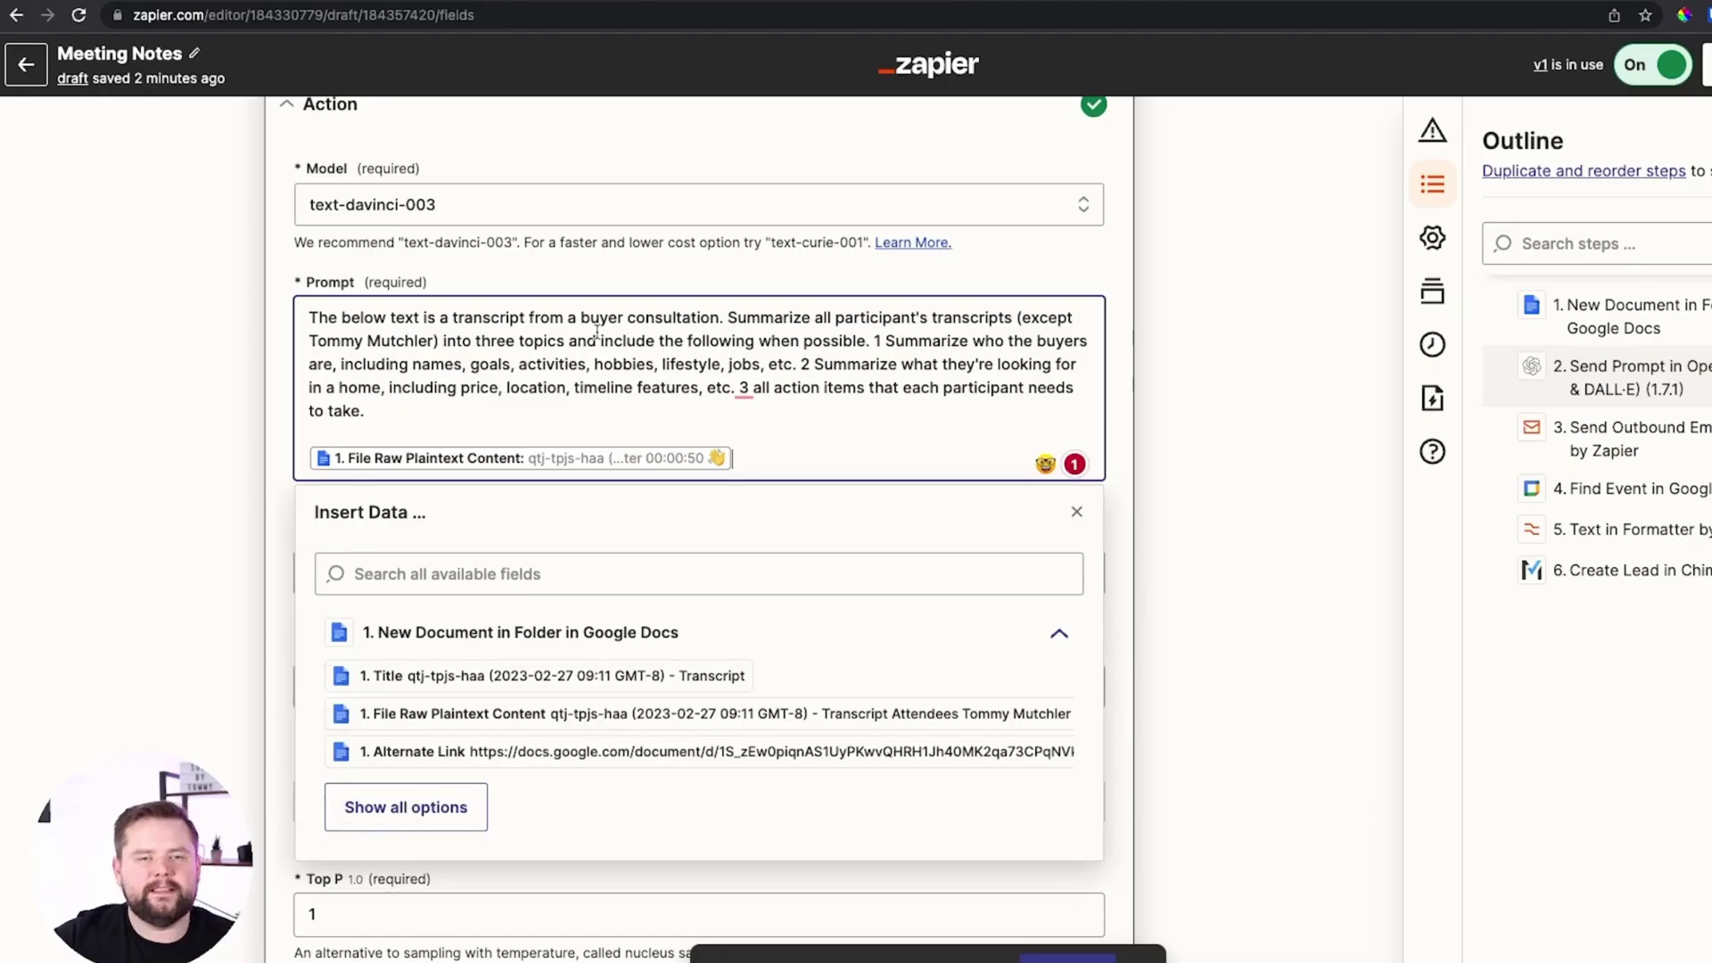
{"action": "scroll", "coordinate": [381, 424], "scroll_direction": "down", "scroll_amount": 1}
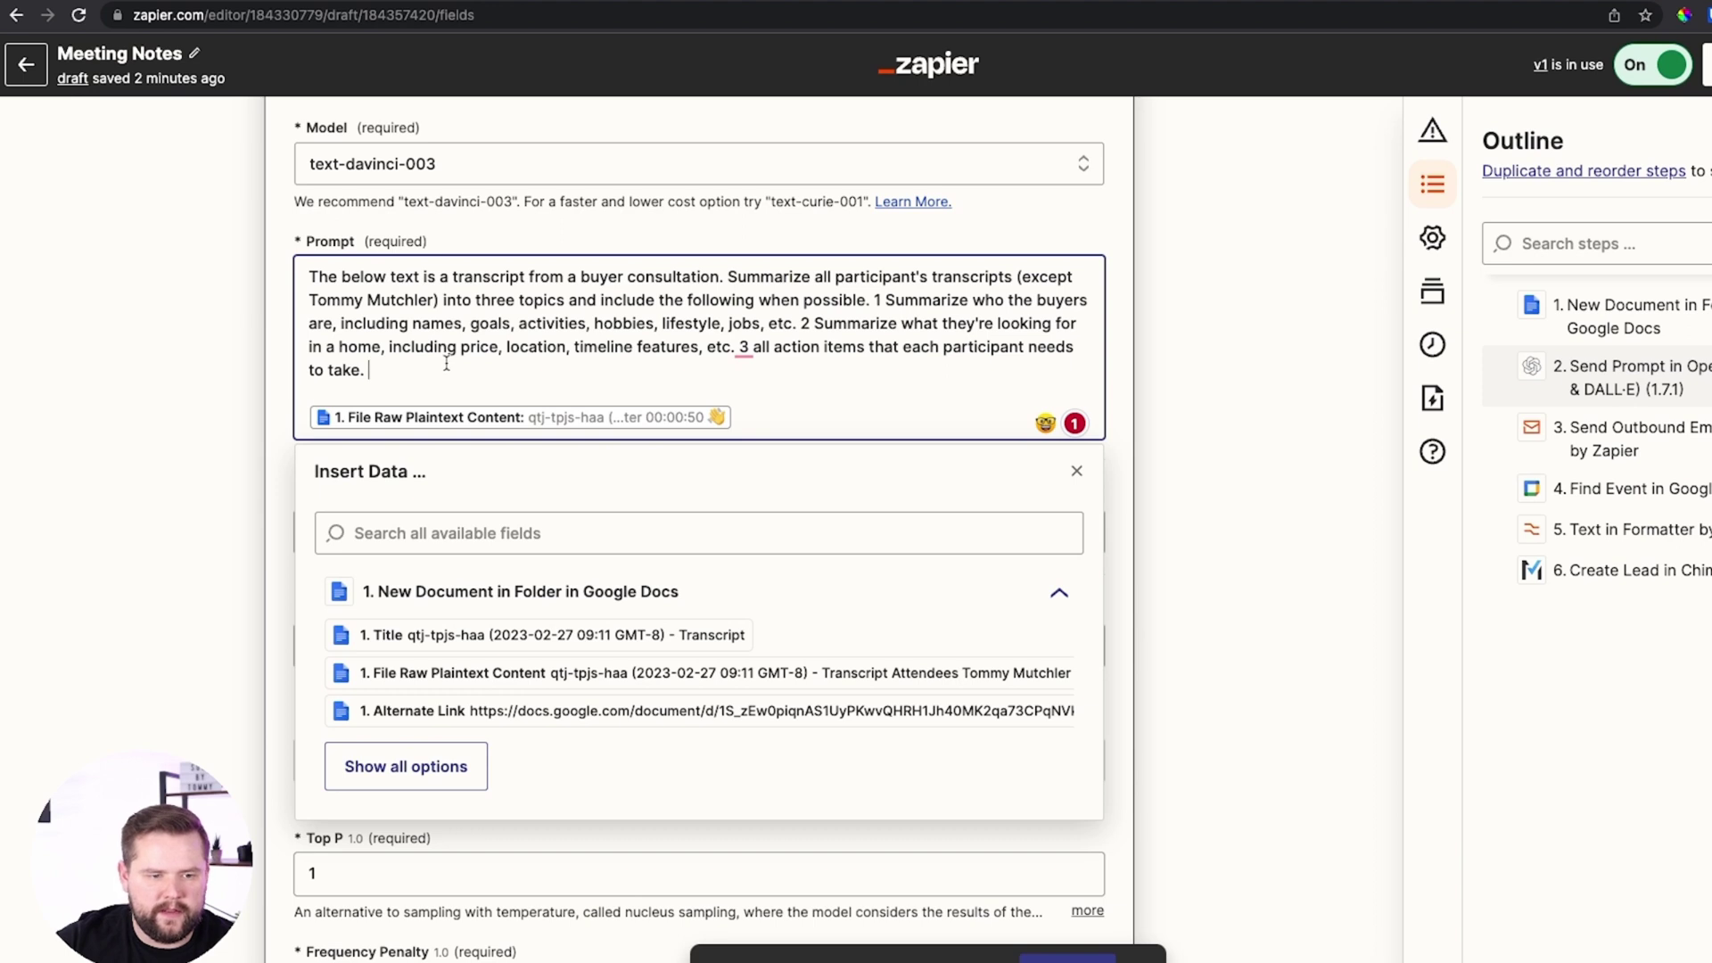
{"action": "double_click", "coordinate": [407, 303]}
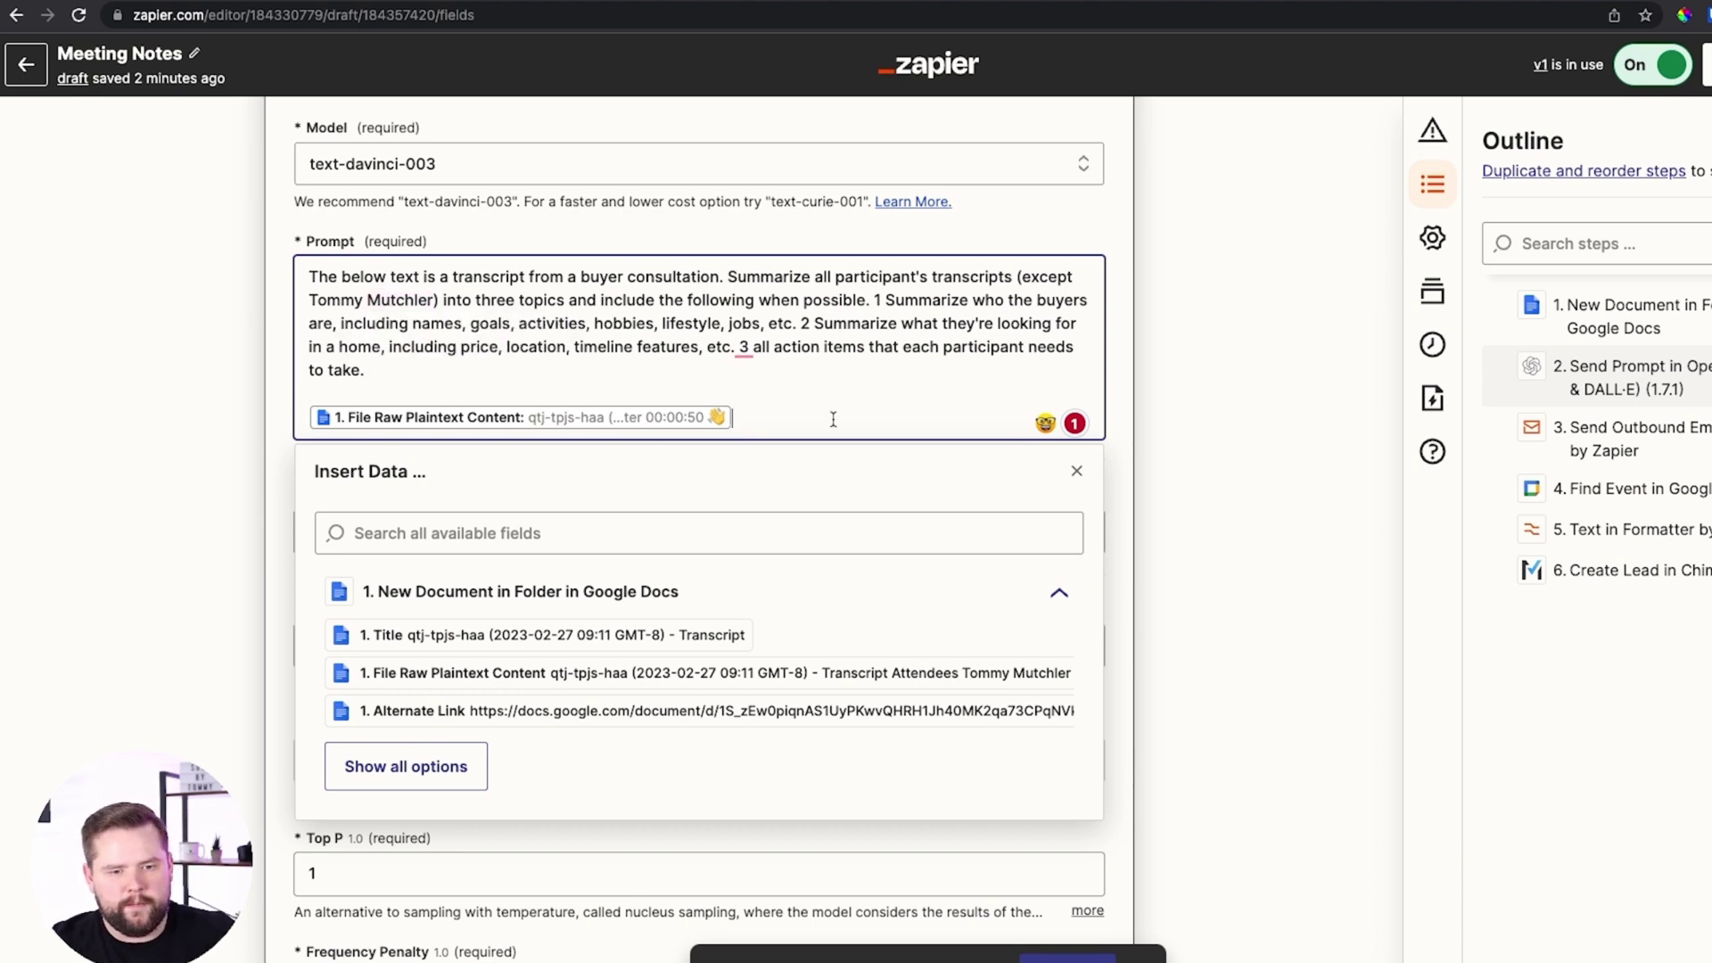
{"action": "left_click", "coordinate": [405, 766]}
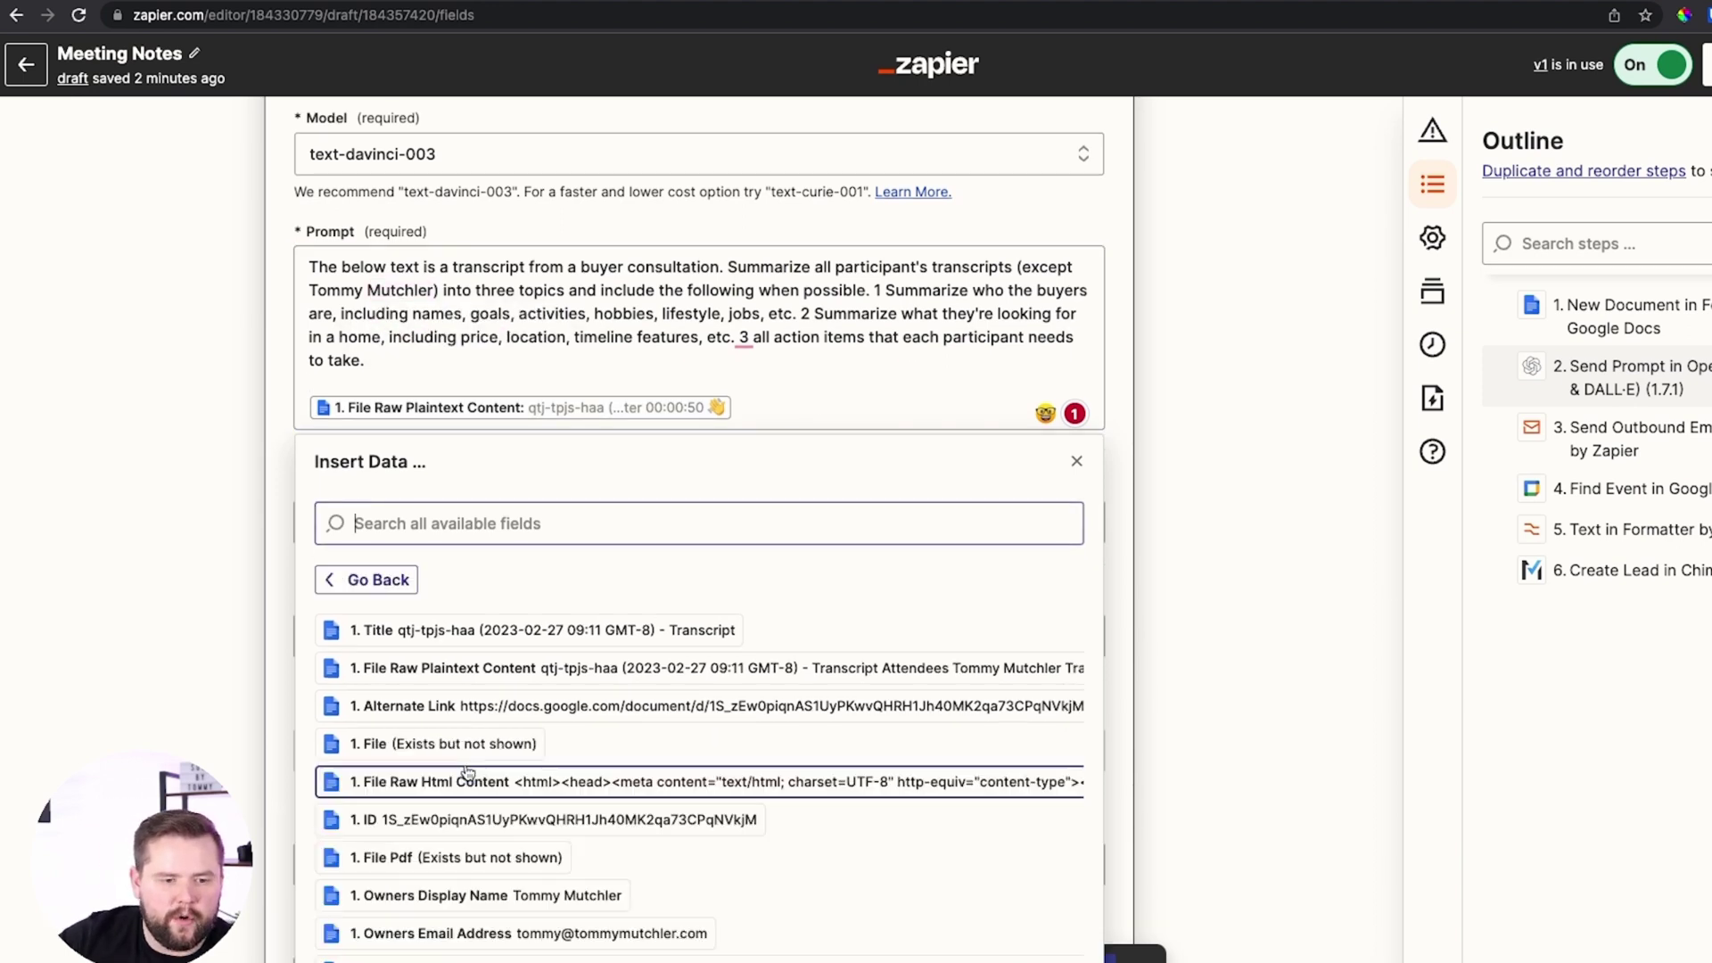
{"action": "scroll", "coordinate": [446, 662], "scroll_direction": "down", "scroll_amount": 1}
{"action": "scroll", "coordinate": [446, 661], "scroll_direction": "down", "scroll_amount": 3}
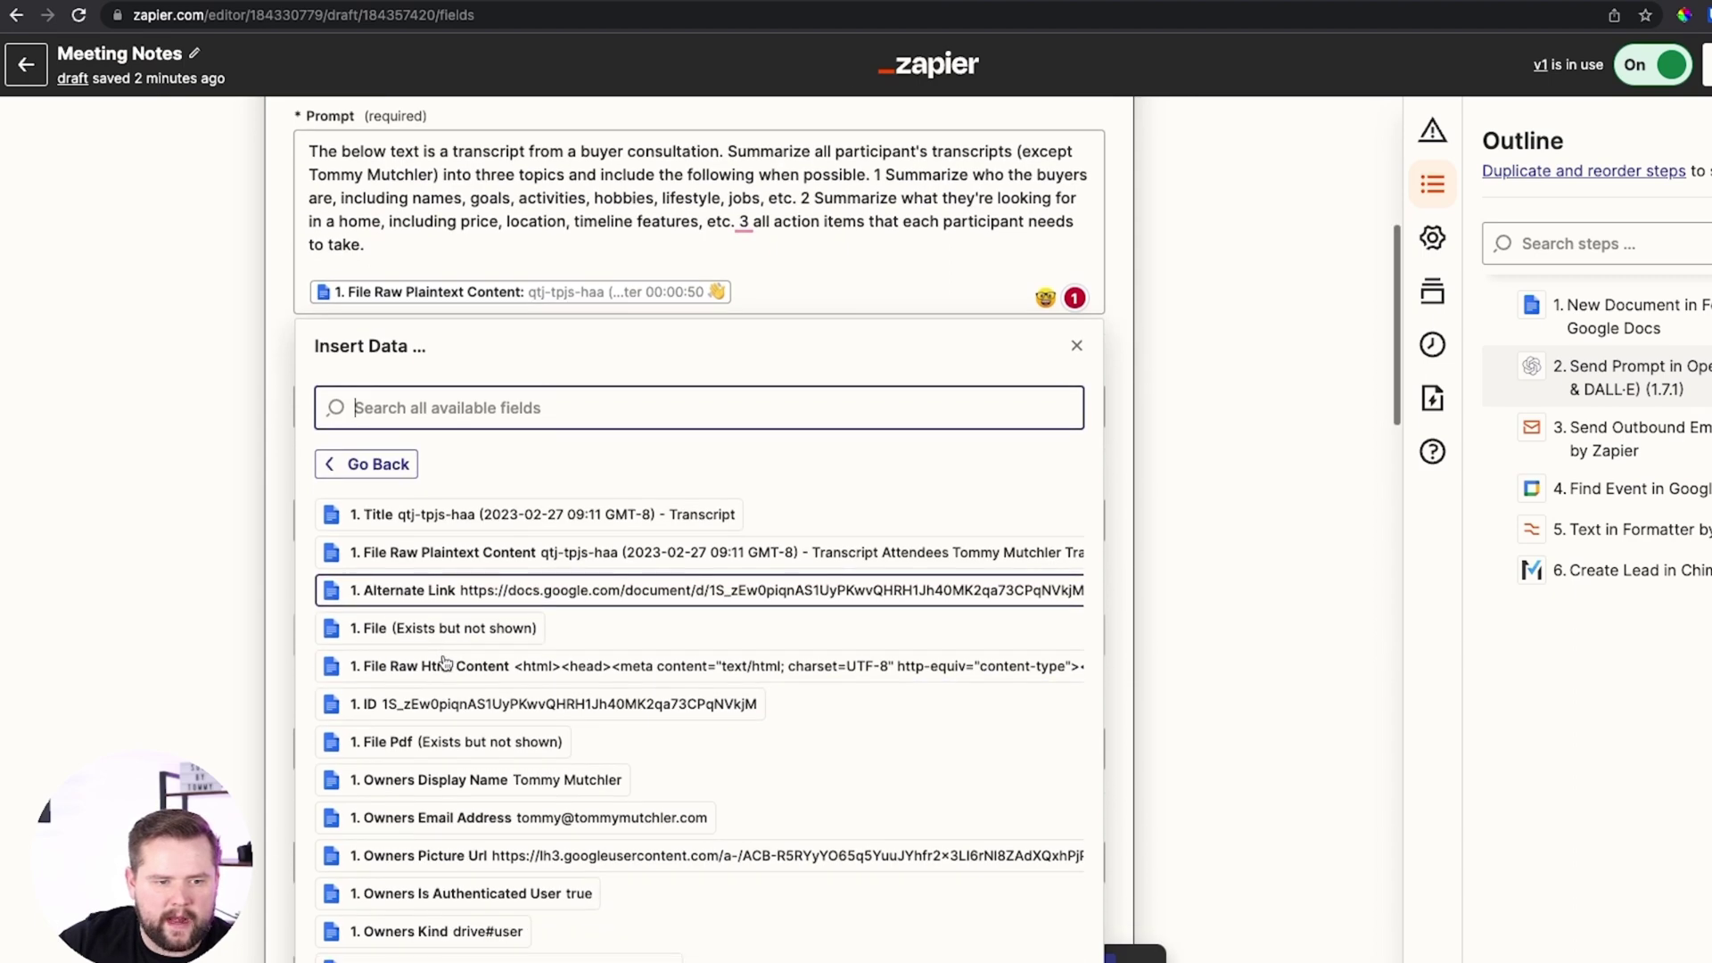
{"action": "scroll", "coordinate": [445, 660], "scroll_direction": "down", "scroll_amount": 1}
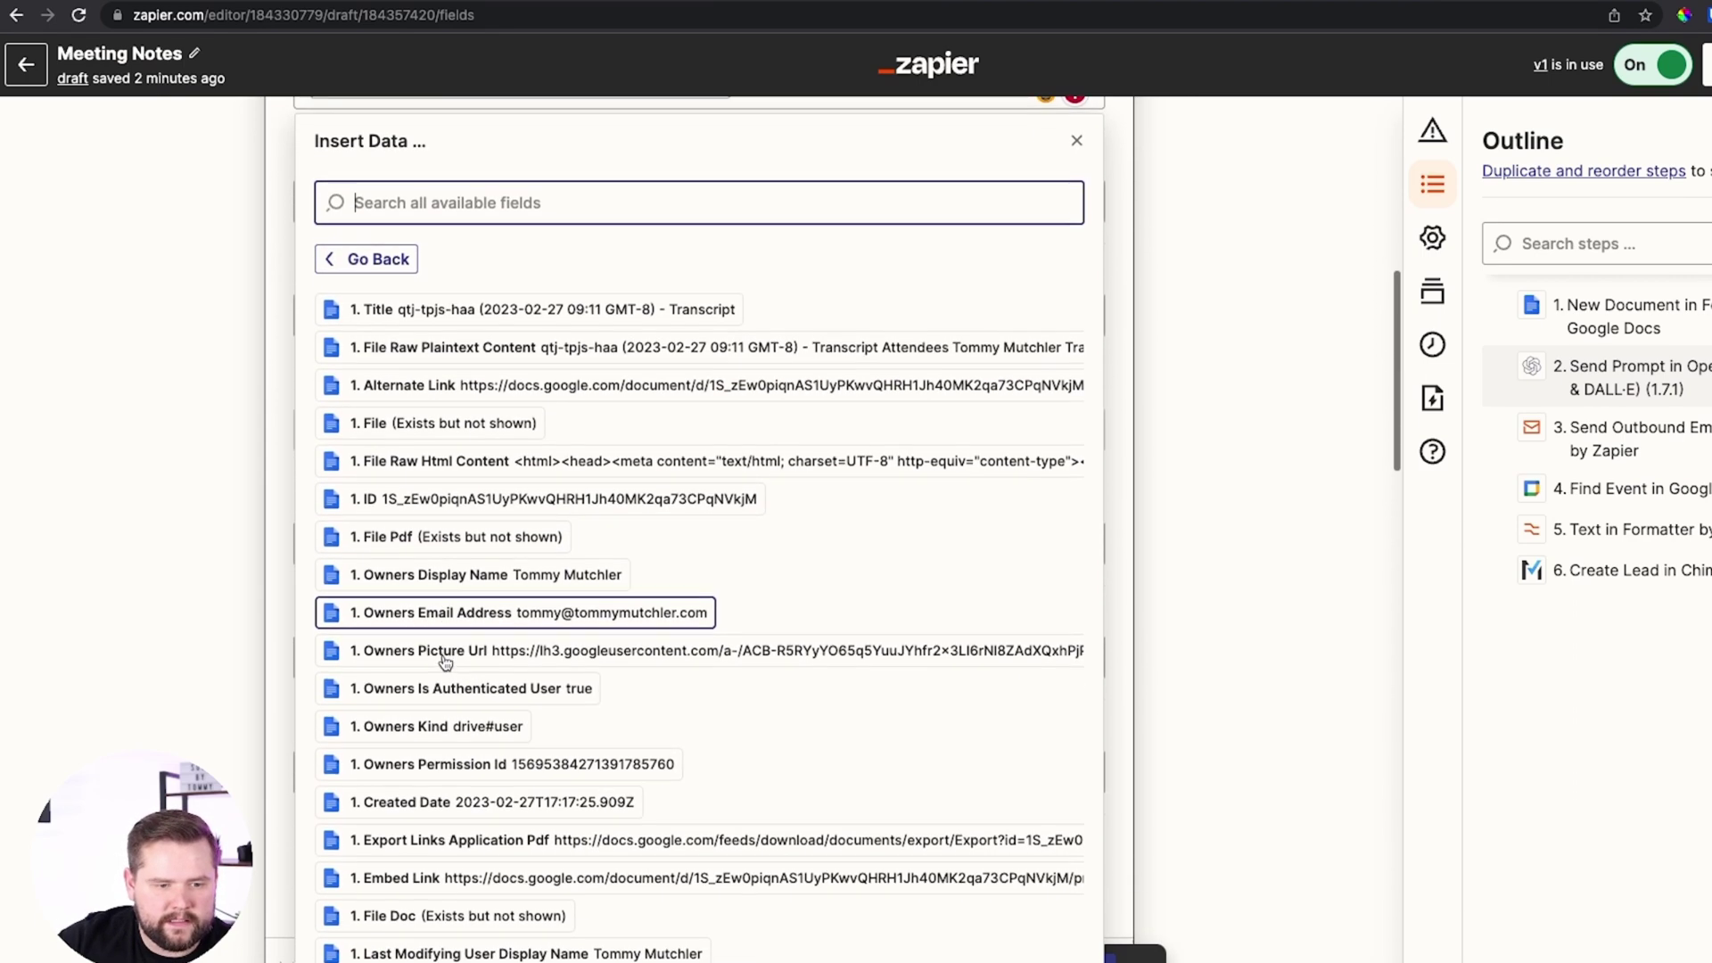
{"action": "left_click", "coordinate": [493, 163]}
{"action": "type", "text": "file raw"}
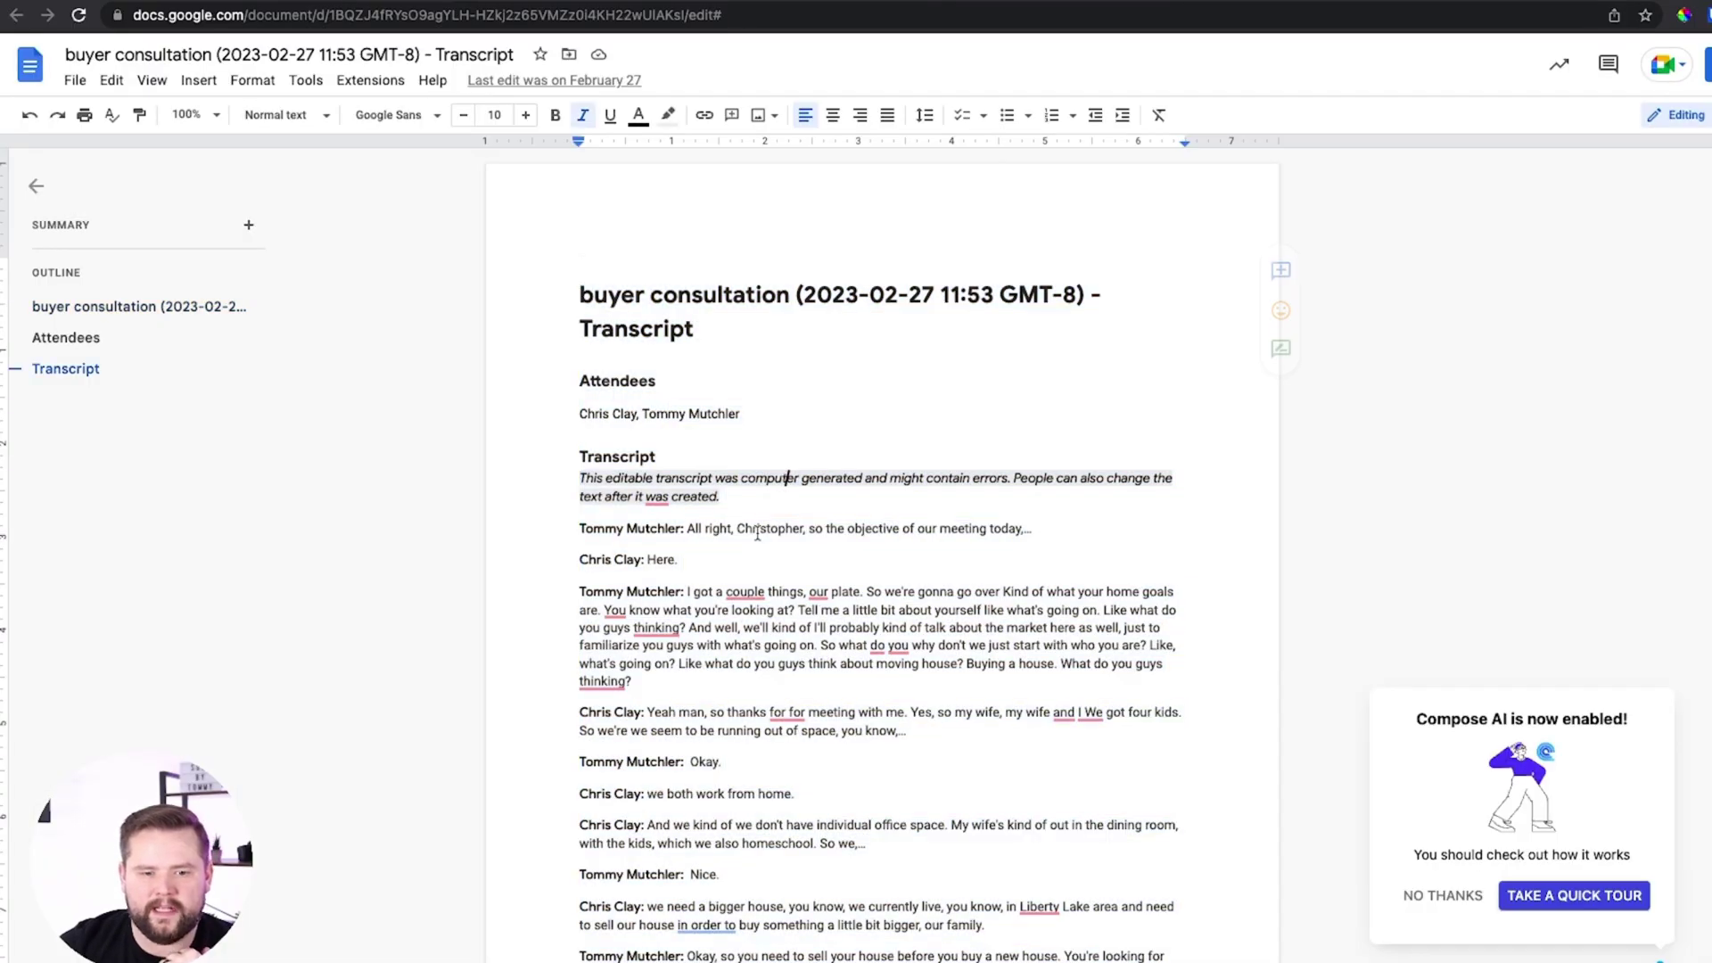
{"action": "scroll", "coordinate": [690, 617], "scroll_direction": "down", "scroll_amount": 5}
{"action": "scroll", "coordinate": [689, 617], "scroll_direction": "down", "scroll_amount": 3}
{"action": "scroll", "coordinate": [1000, 723], "scroll_direction": "down", "scroll_amount": 6}
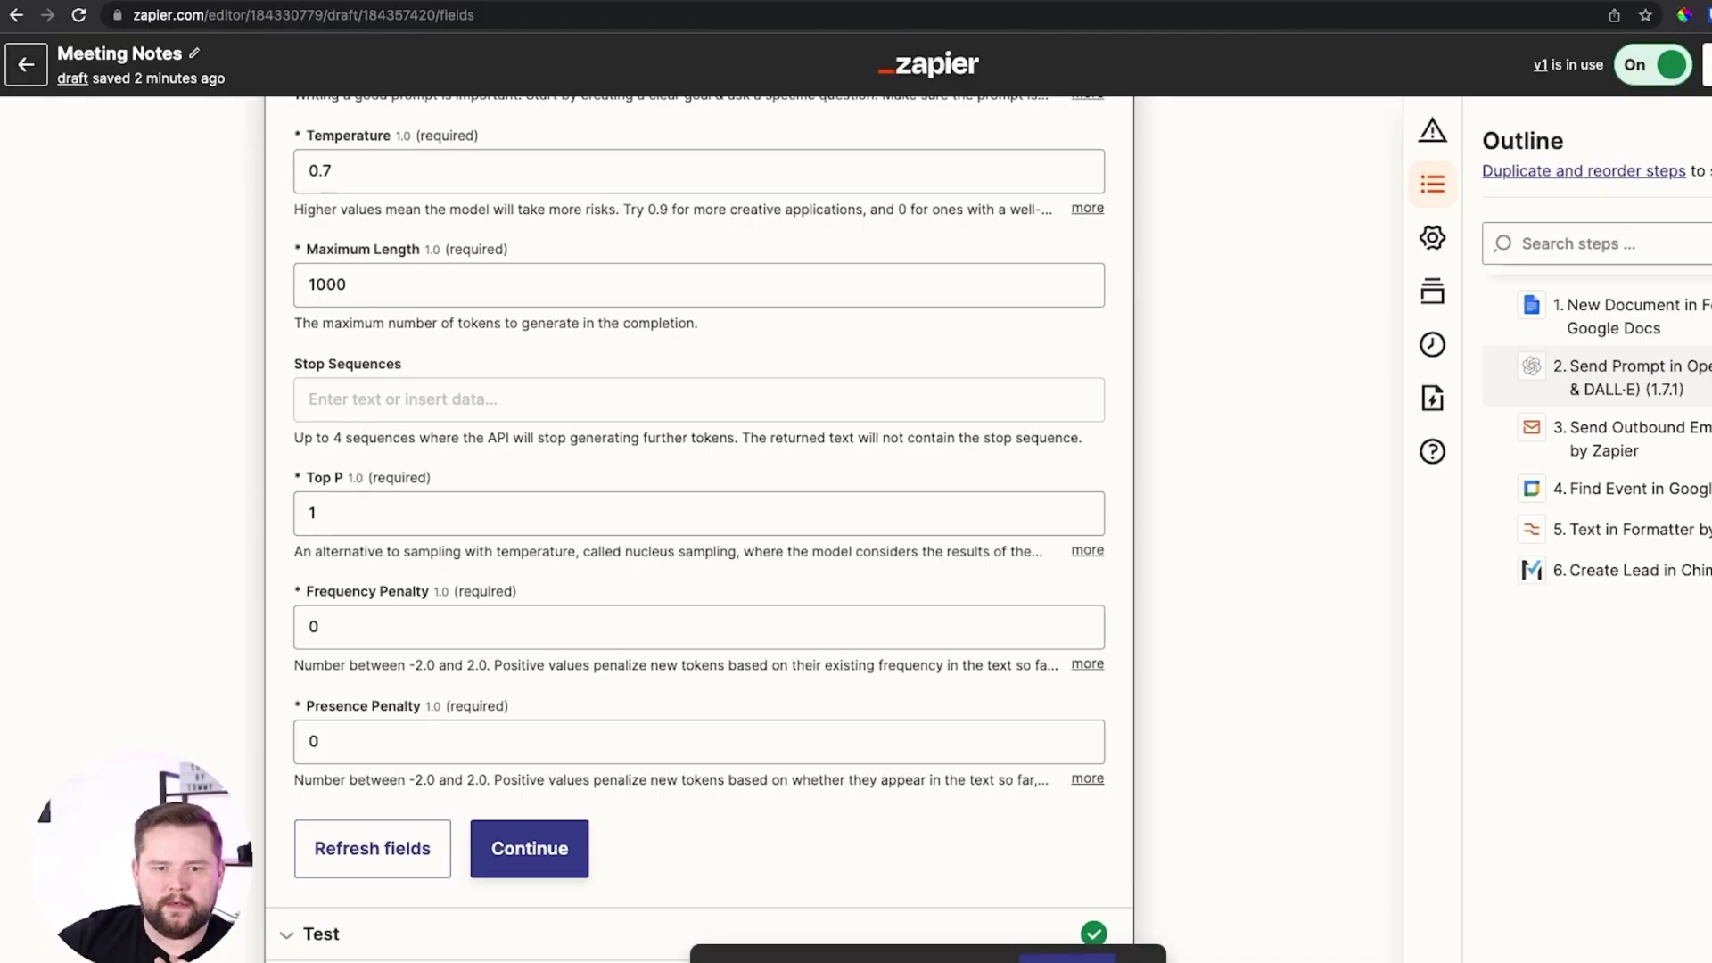
{"action": "scroll", "coordinate": [688, 267], "scroll_direction": "up", "scroll_amount": 8}
{"action": "scroll", "coordinate": [267, 541], "scroll_direction": "down", "scroll_amount": 4}
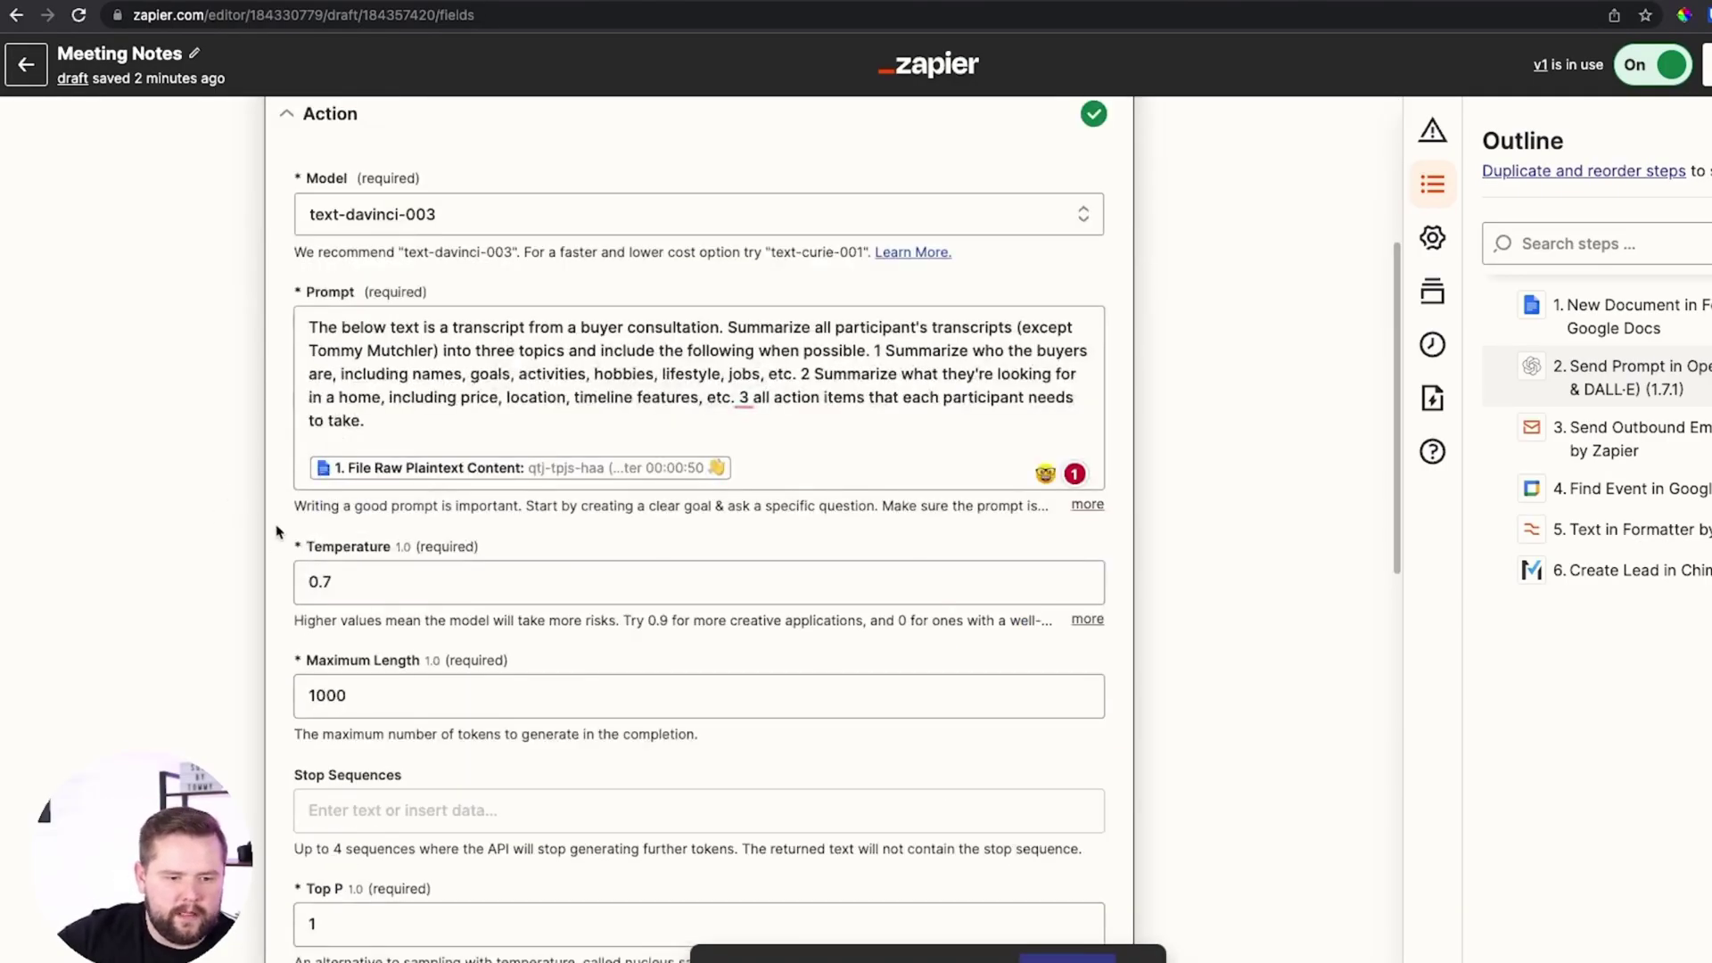
{"action": "scroll", "coordinate": [266, 522], "scroll_direction": "down", "scroll_amount": 3}
{"action": "left_click", "coordinate": [439, 497]}
{"action": "scroll", "coordinate": [1004, 256], "scroll_direction": "down", "scroll_amount": 2}
{"action": "left_click", "coordinate": [1159, 276]}
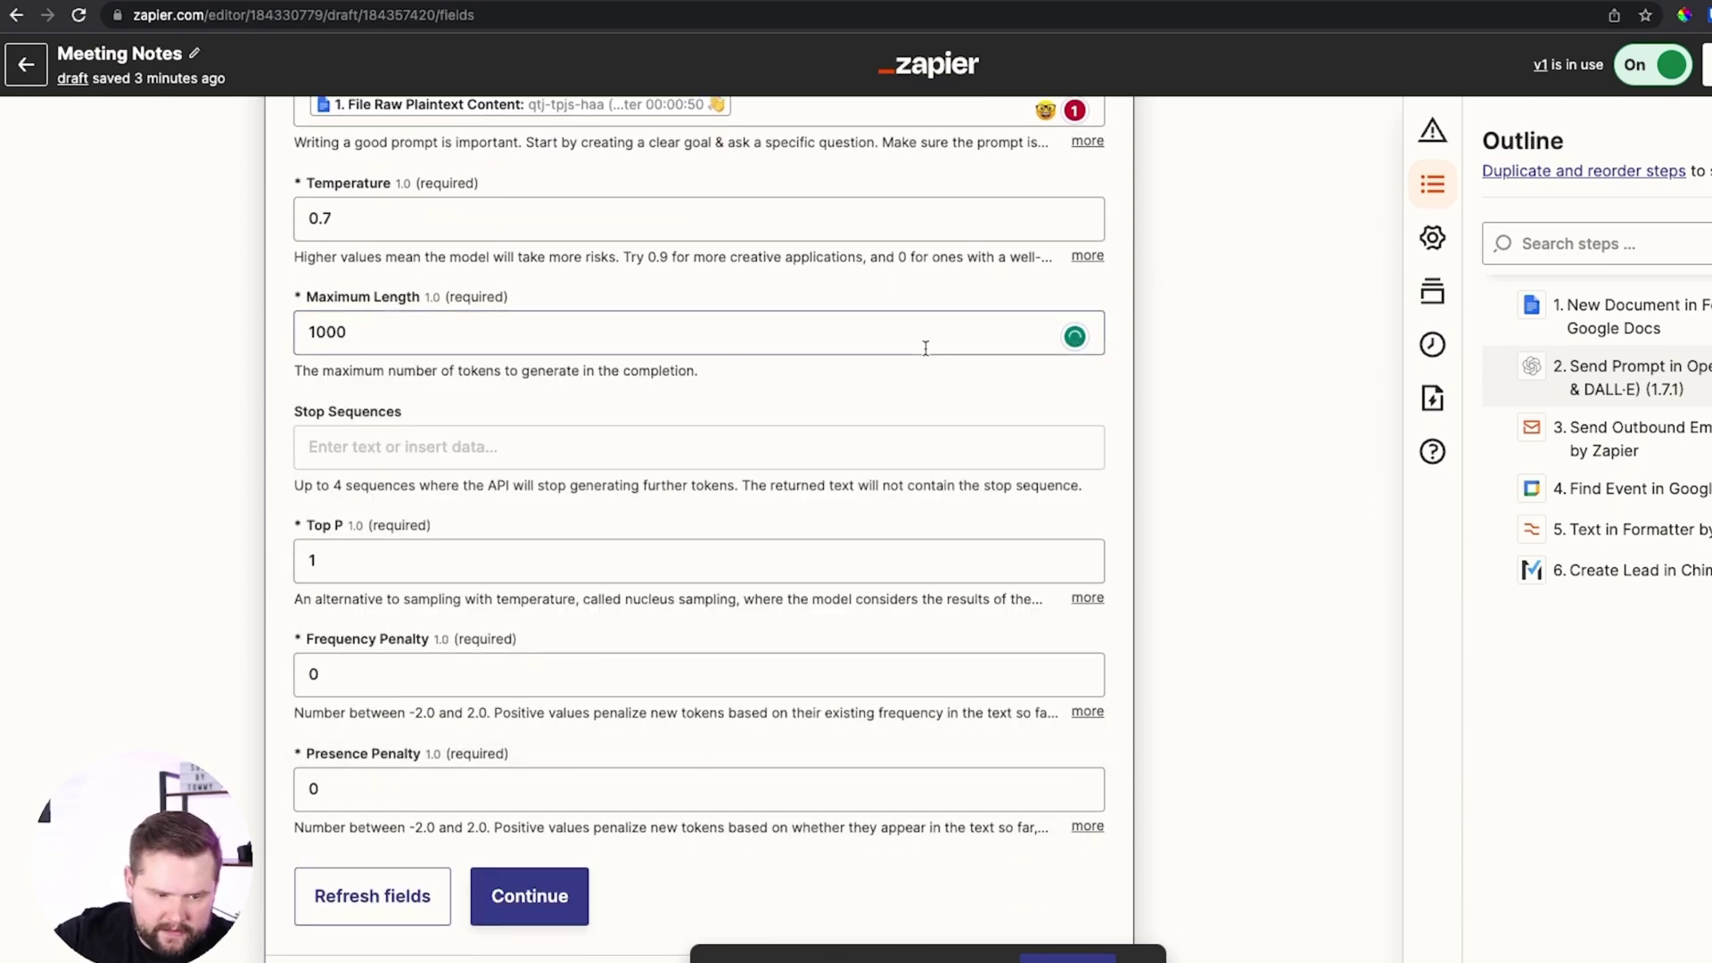
{"action": "scroll", "coordinate": [925, 348], "scroll_direction": "up", "scroll_amount": 3}
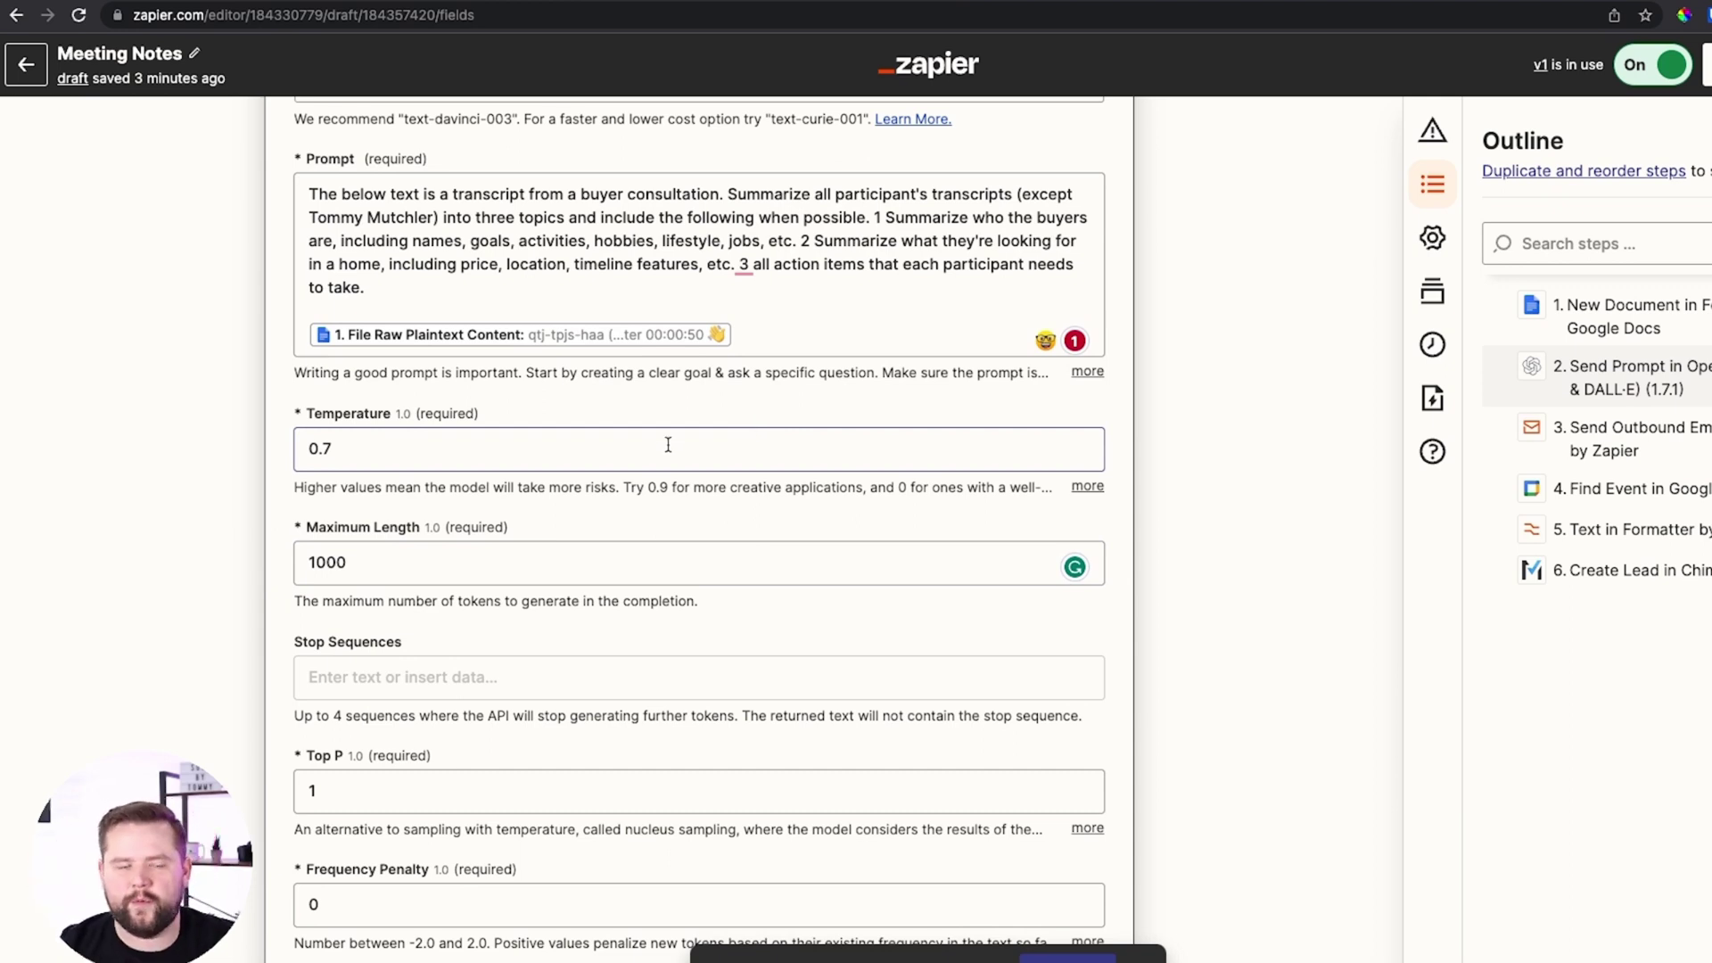
{"action": "scroll", "coordinate": [708, 459], "scroll_direction": "down", "scroll_amount": 1}
{"action": "scroll", "coordinate": [538, 482], "scroll_direction": "down", "scroll_amount": 1}
{"action": "scroll", "coordinate": [646, 527], "scroll_direction": "down", "scroll_amount": 3}
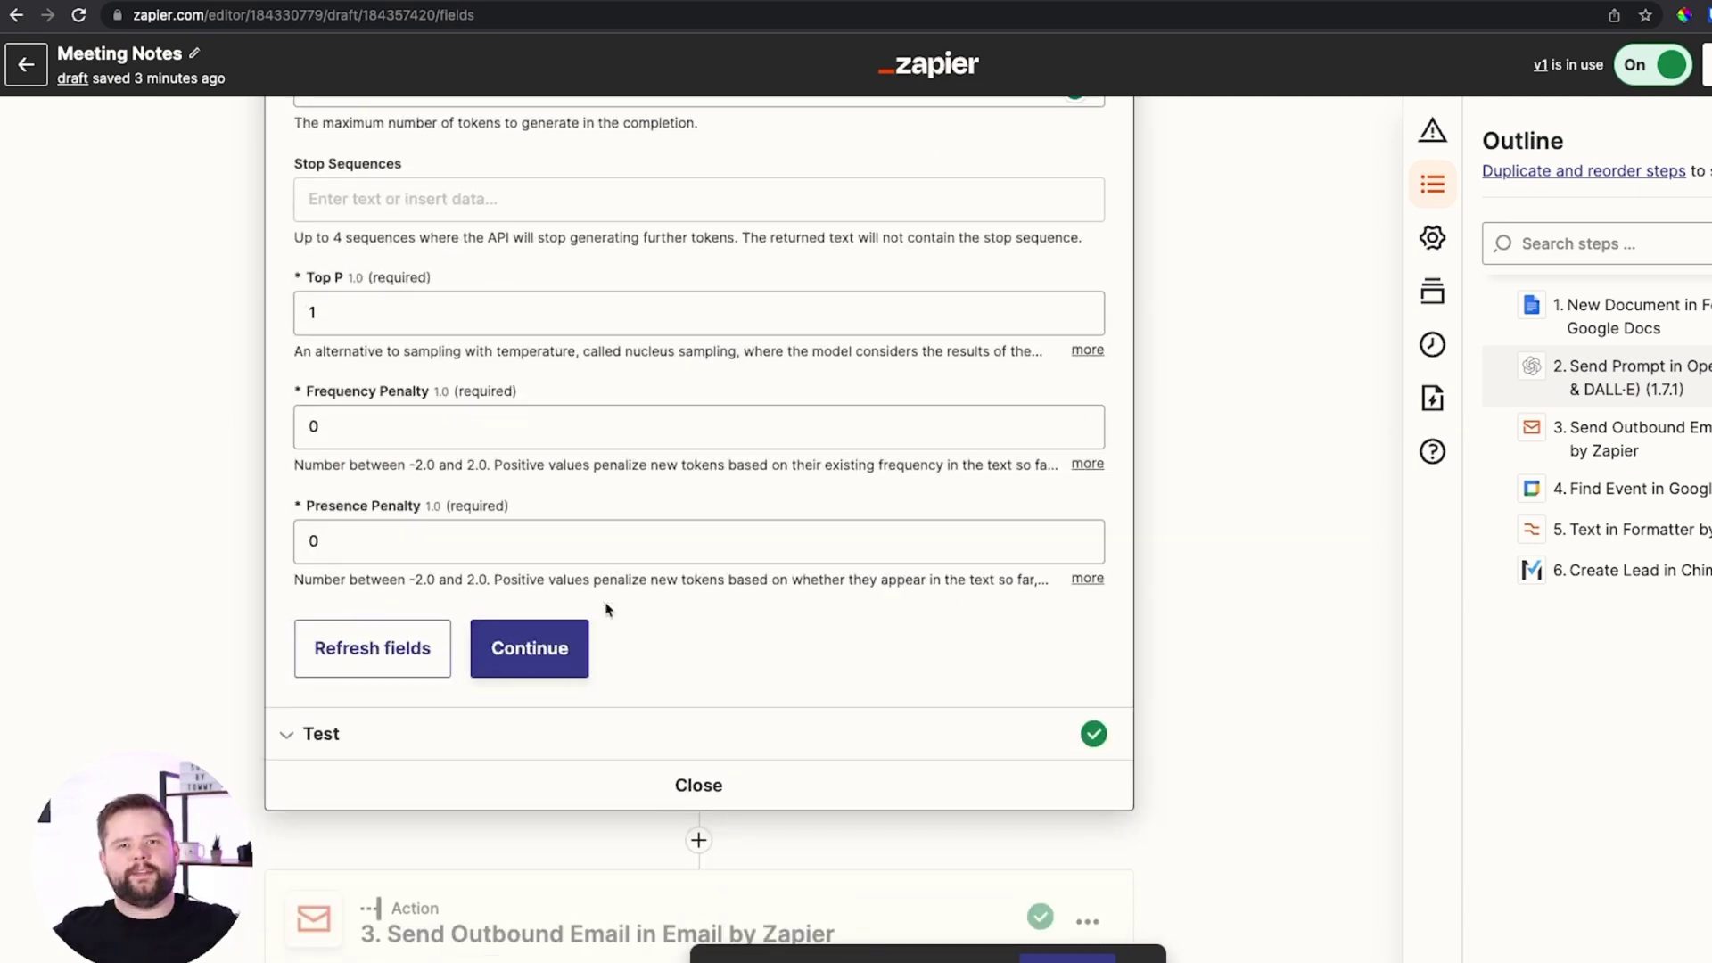
{"action": "scroll", "coordinate": [605, 609], "scroll_direction": "up", "scroll_amount": 4}
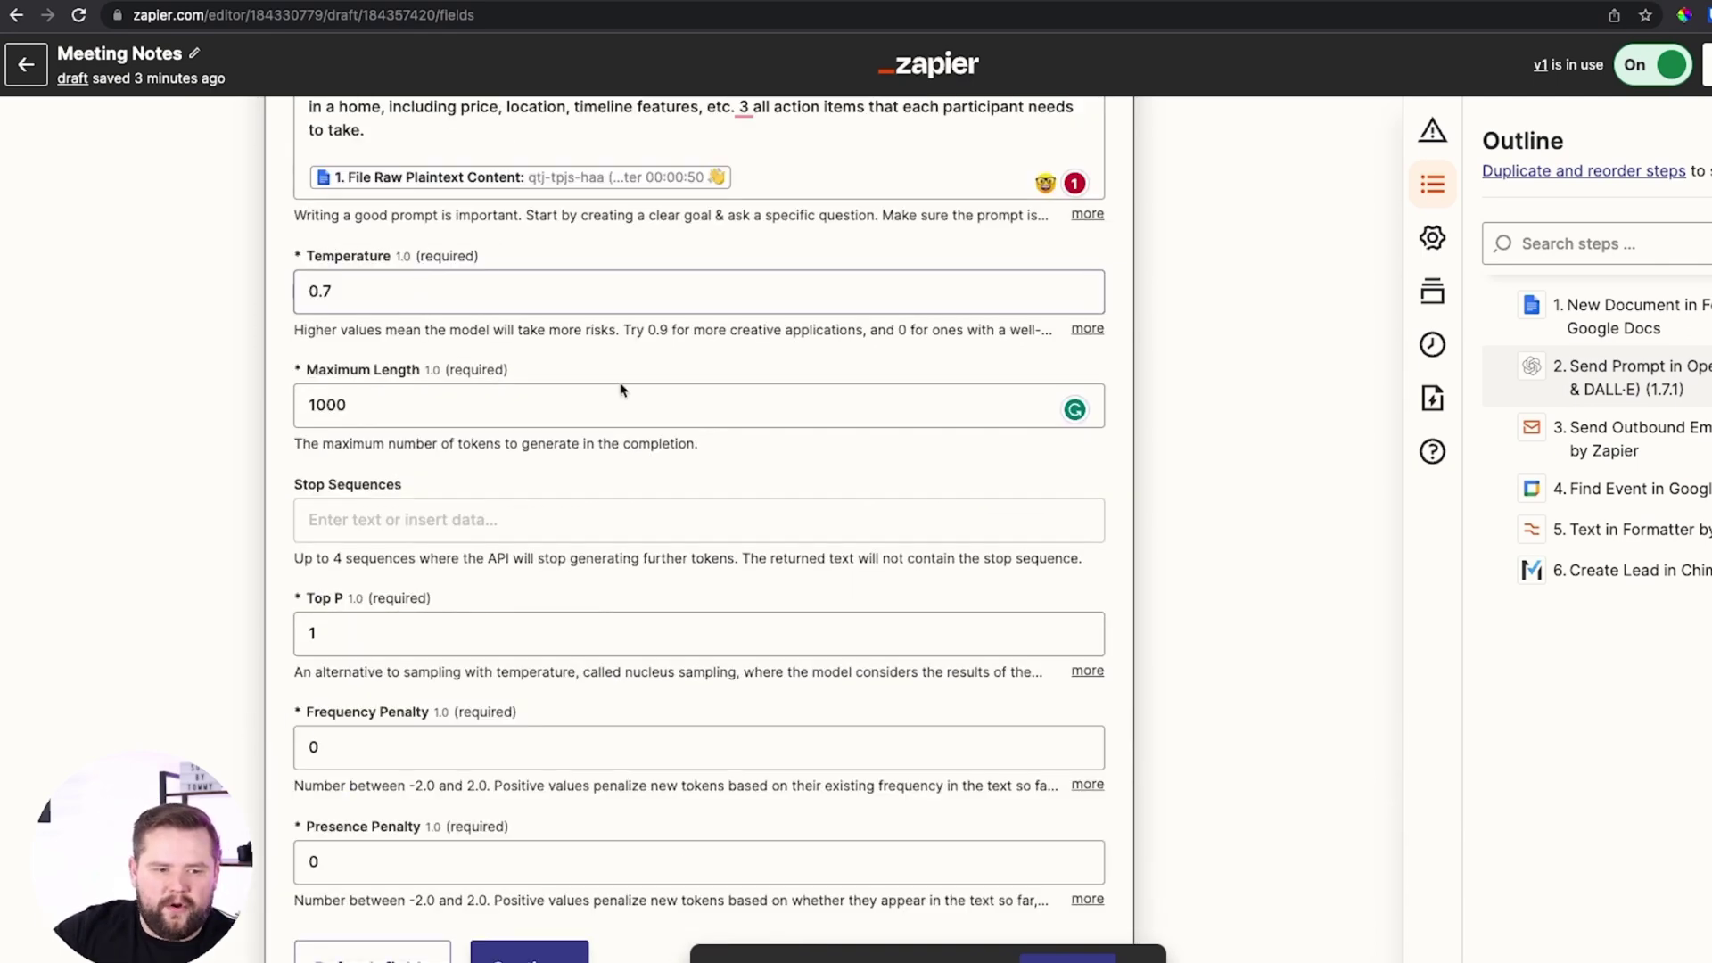
{"action": "scroll", "coordinate": [473, 280], "scroll_direction": "down", "scroll_amount": 3}
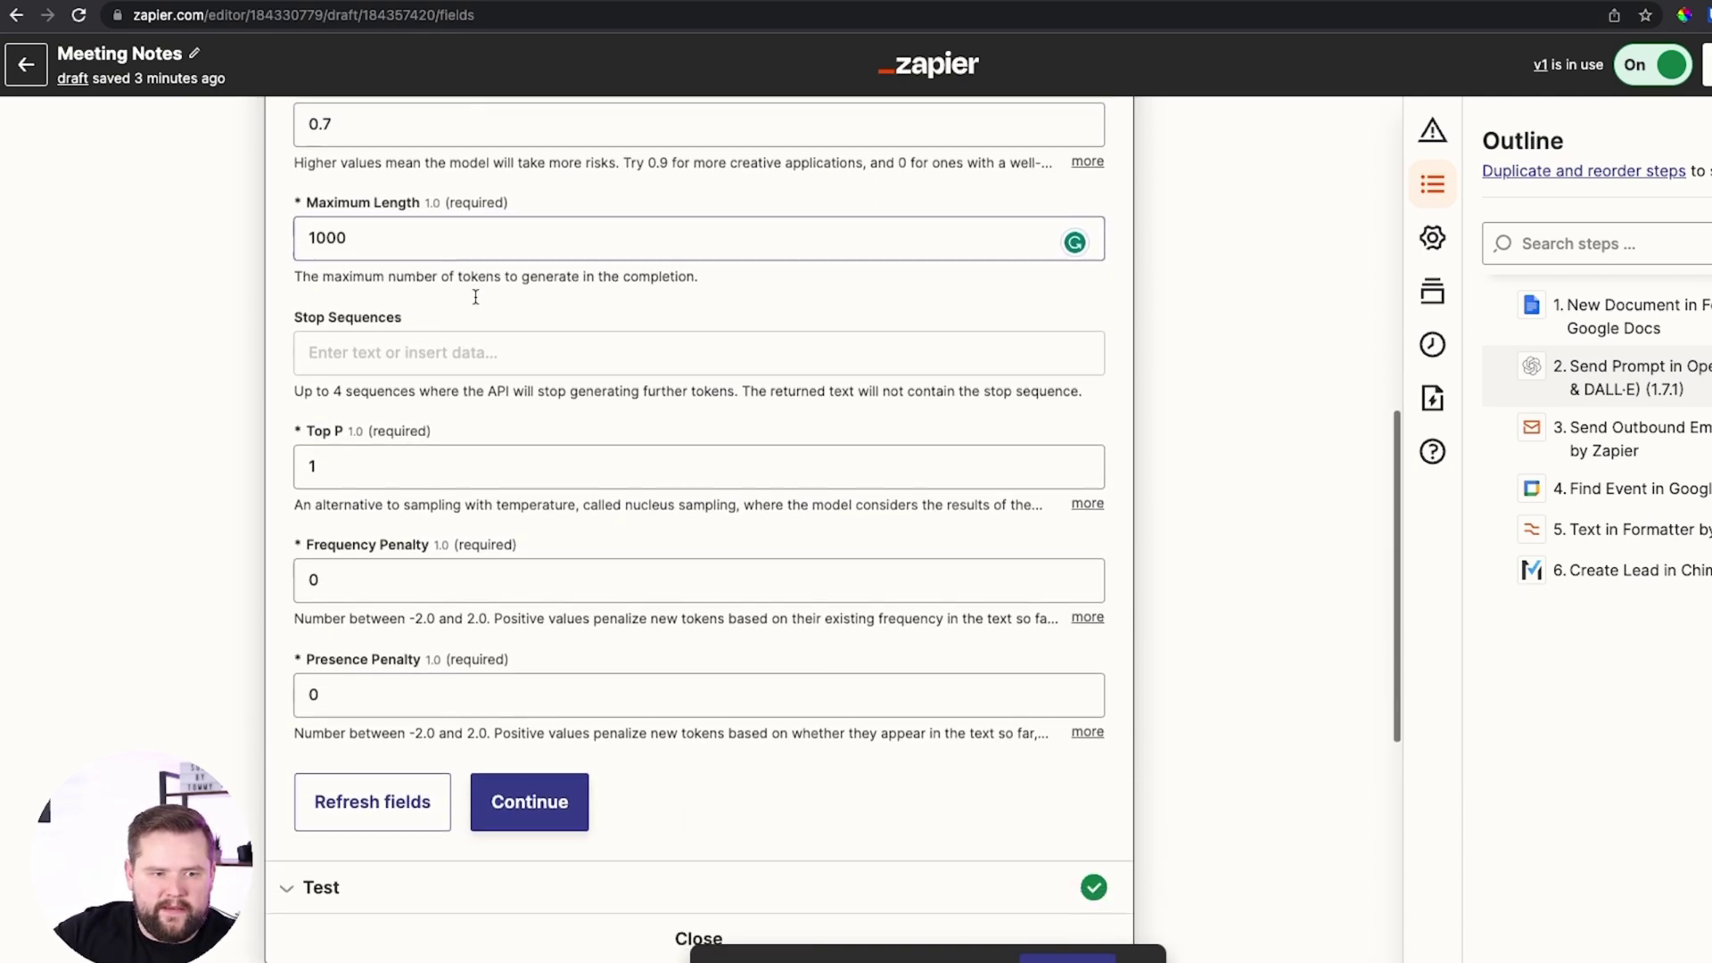
{"action": "scroll", "coordinate": [457, 316], "scroll_direction": "down", "scroll_amount": 2}
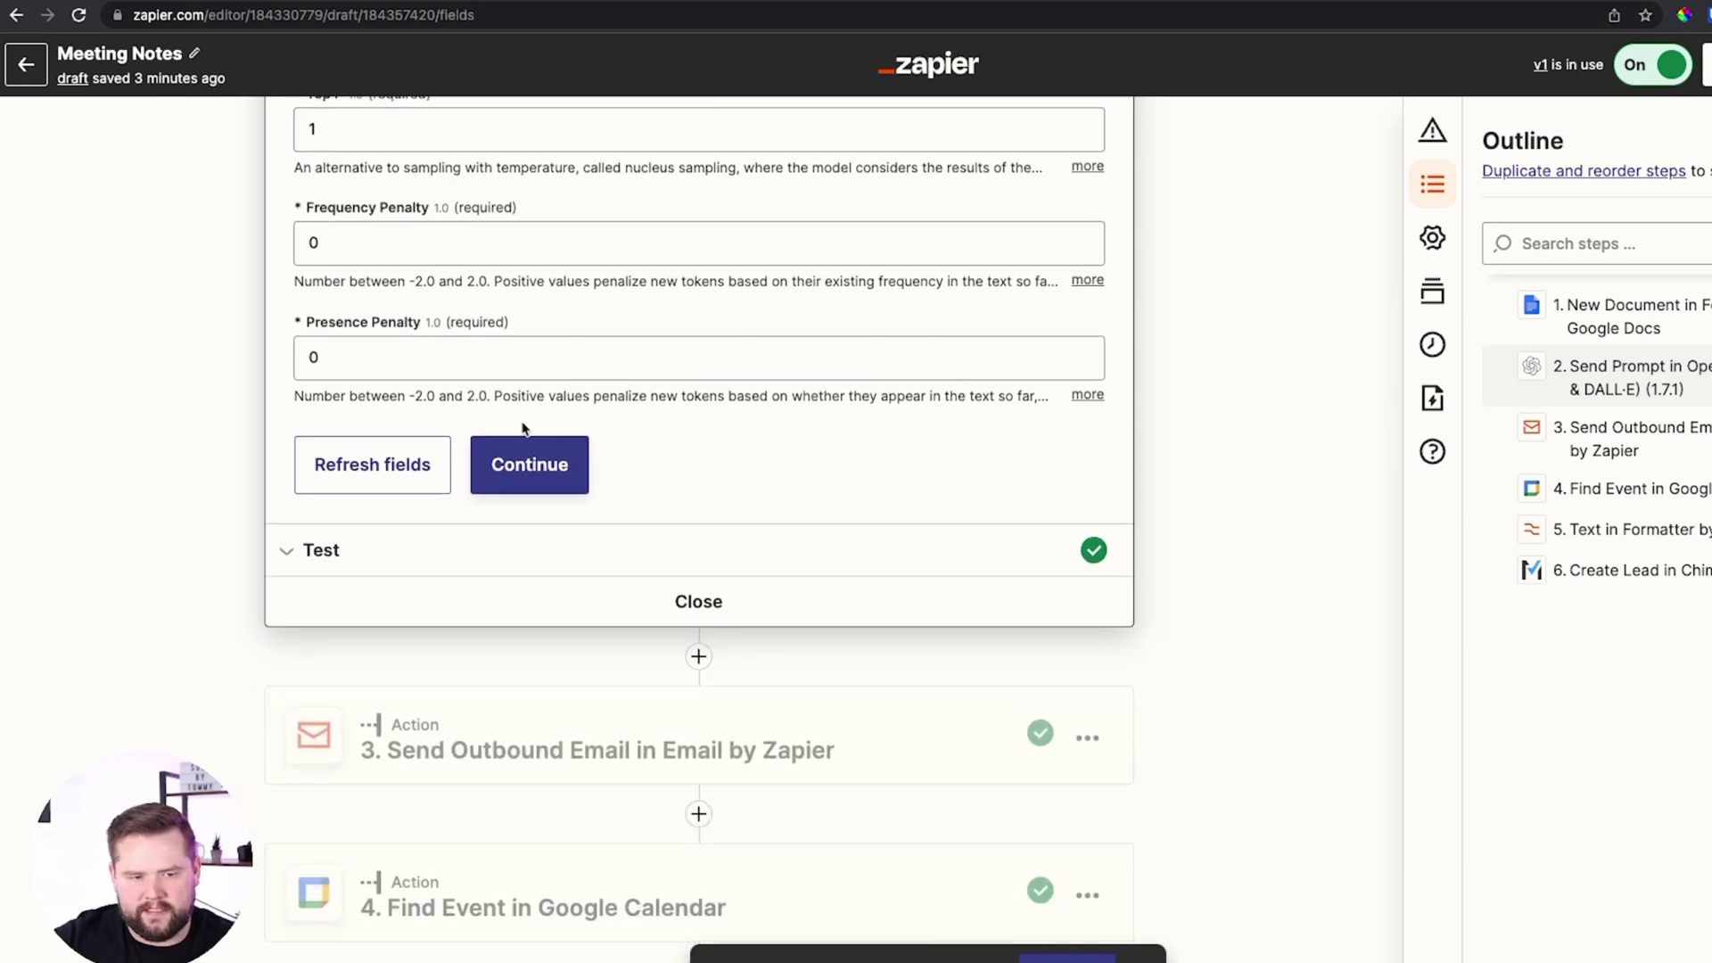
Review the OpenAI step's test result, a three-point buyer summary, and finish the step
{"action": "left_click", "coordinate": [552, 460]}
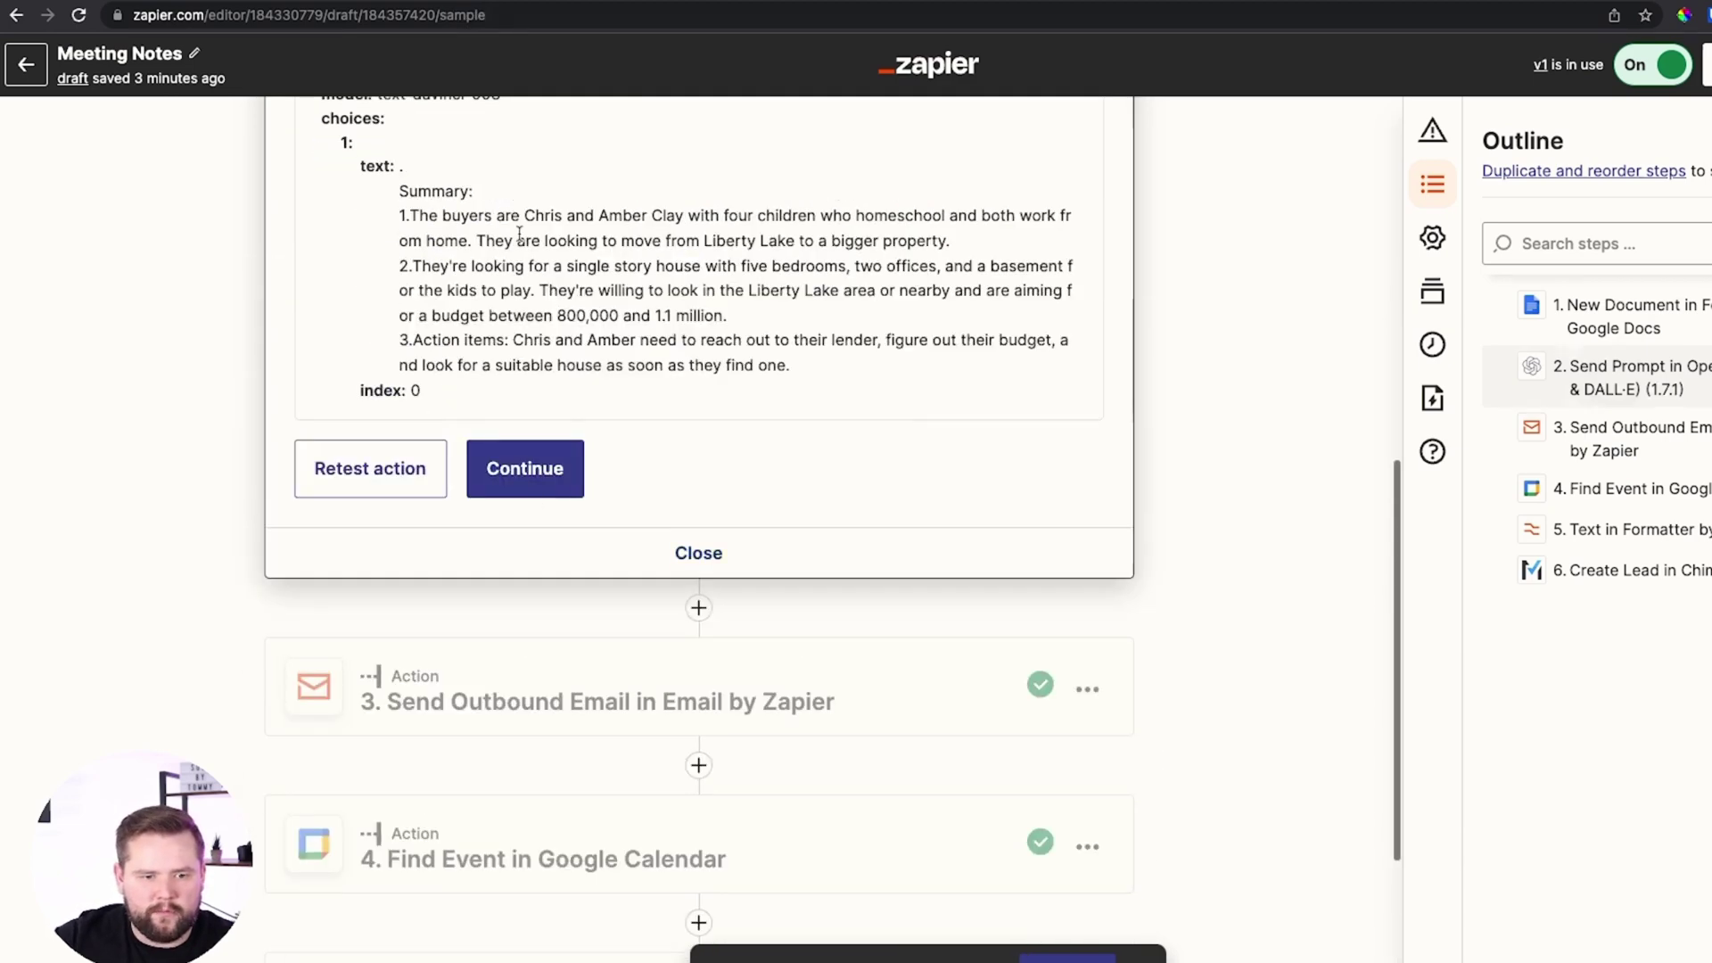
{"action": "scroll", "coordinate": [398, 624], "scroll_direction": "up", "scroll_amount": 3}
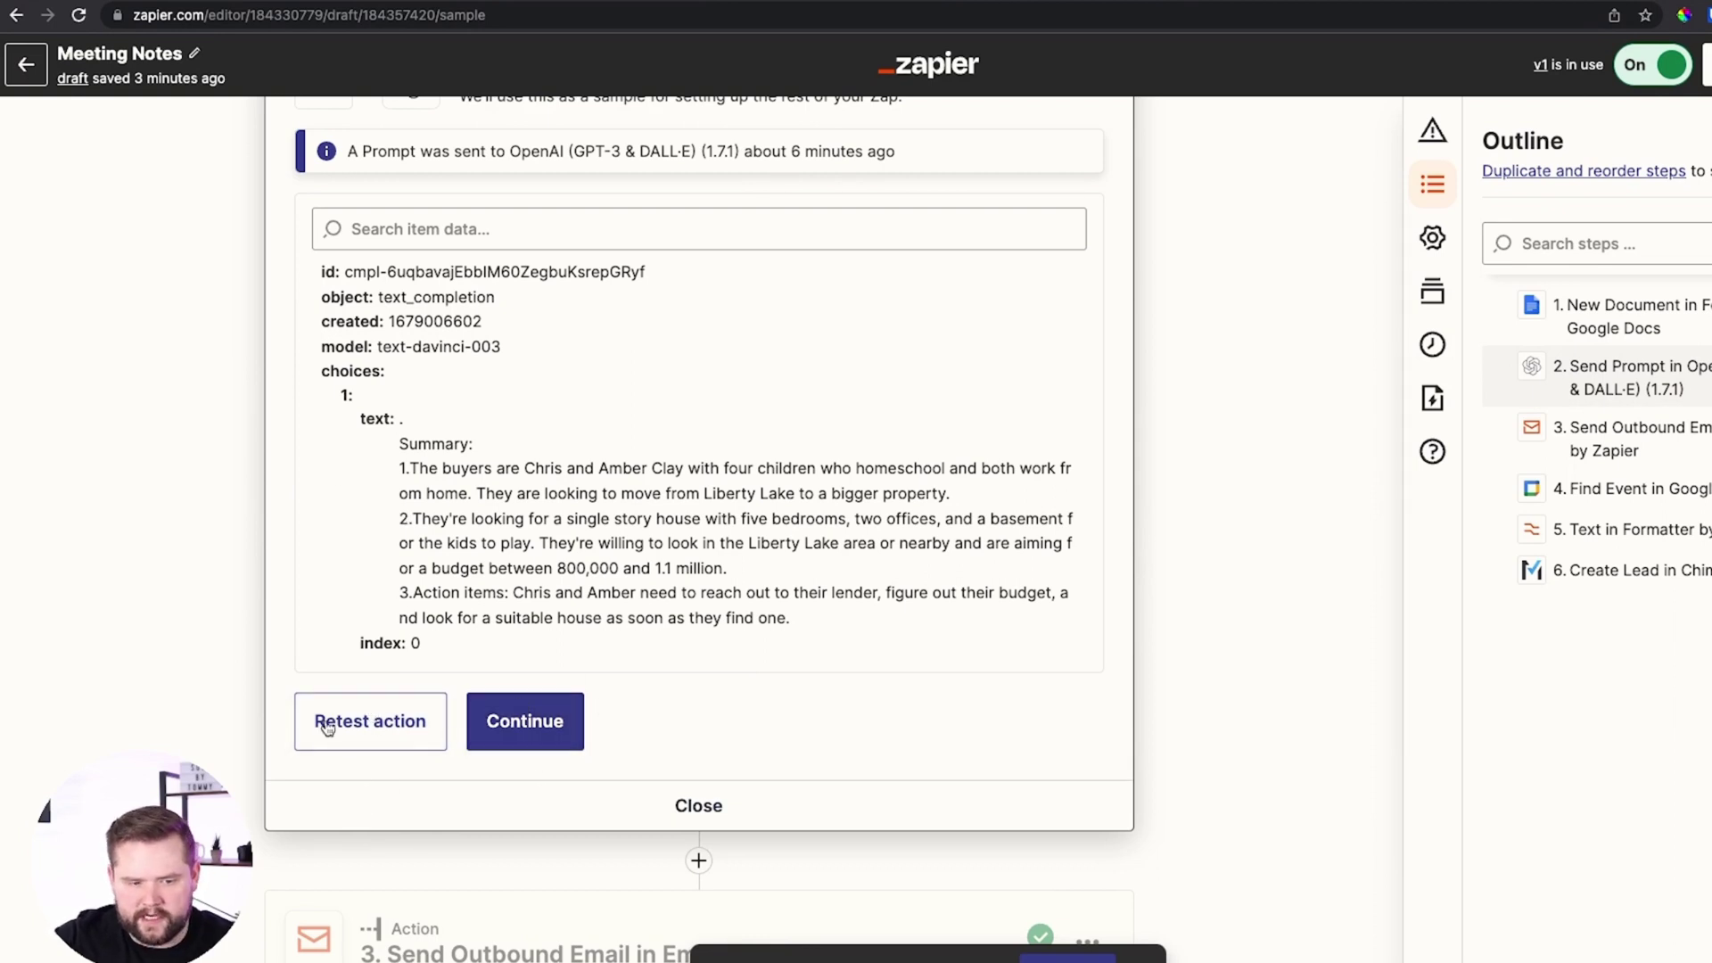
{"action": "scroll", "coordinate": [568, 486], "scroll_direction": "down", "scroll_amount": 1}
{"action": "left_click", "coordinate": [524, 721]}
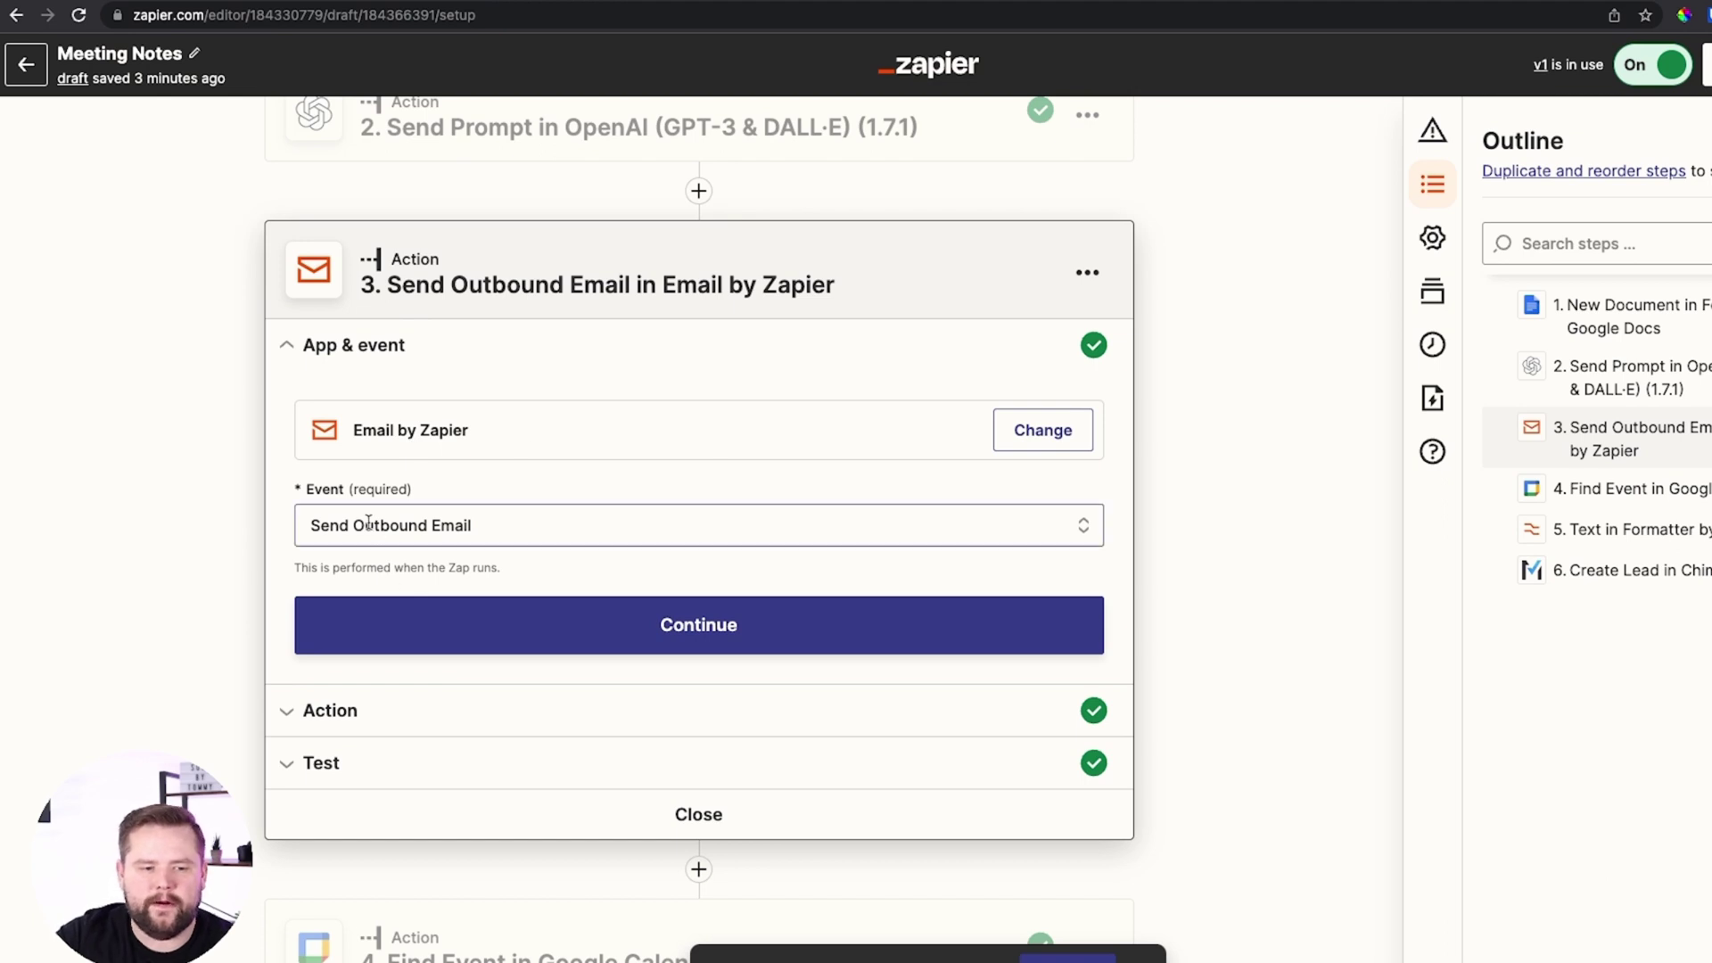
Check the email's subject and its body, which inserts the OpenAI step's summary output
{"action": "left_click", "coordinate": [714, 626]}
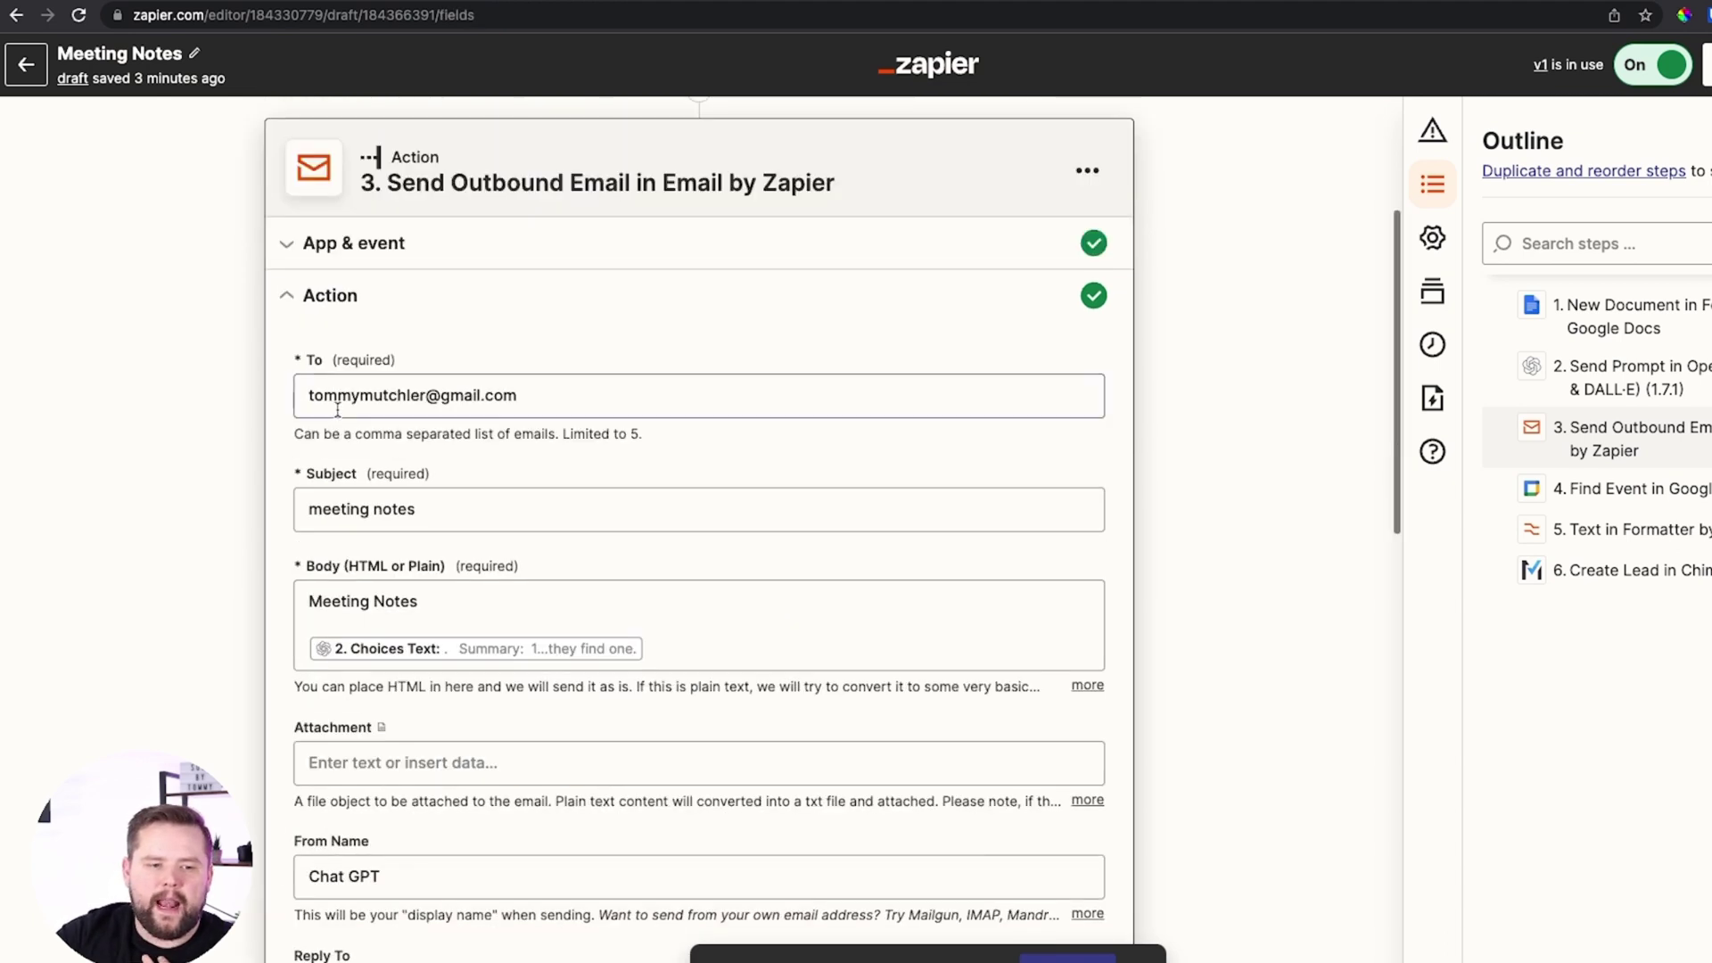
{"action": "left_click", "coordinate": [438, 498]}
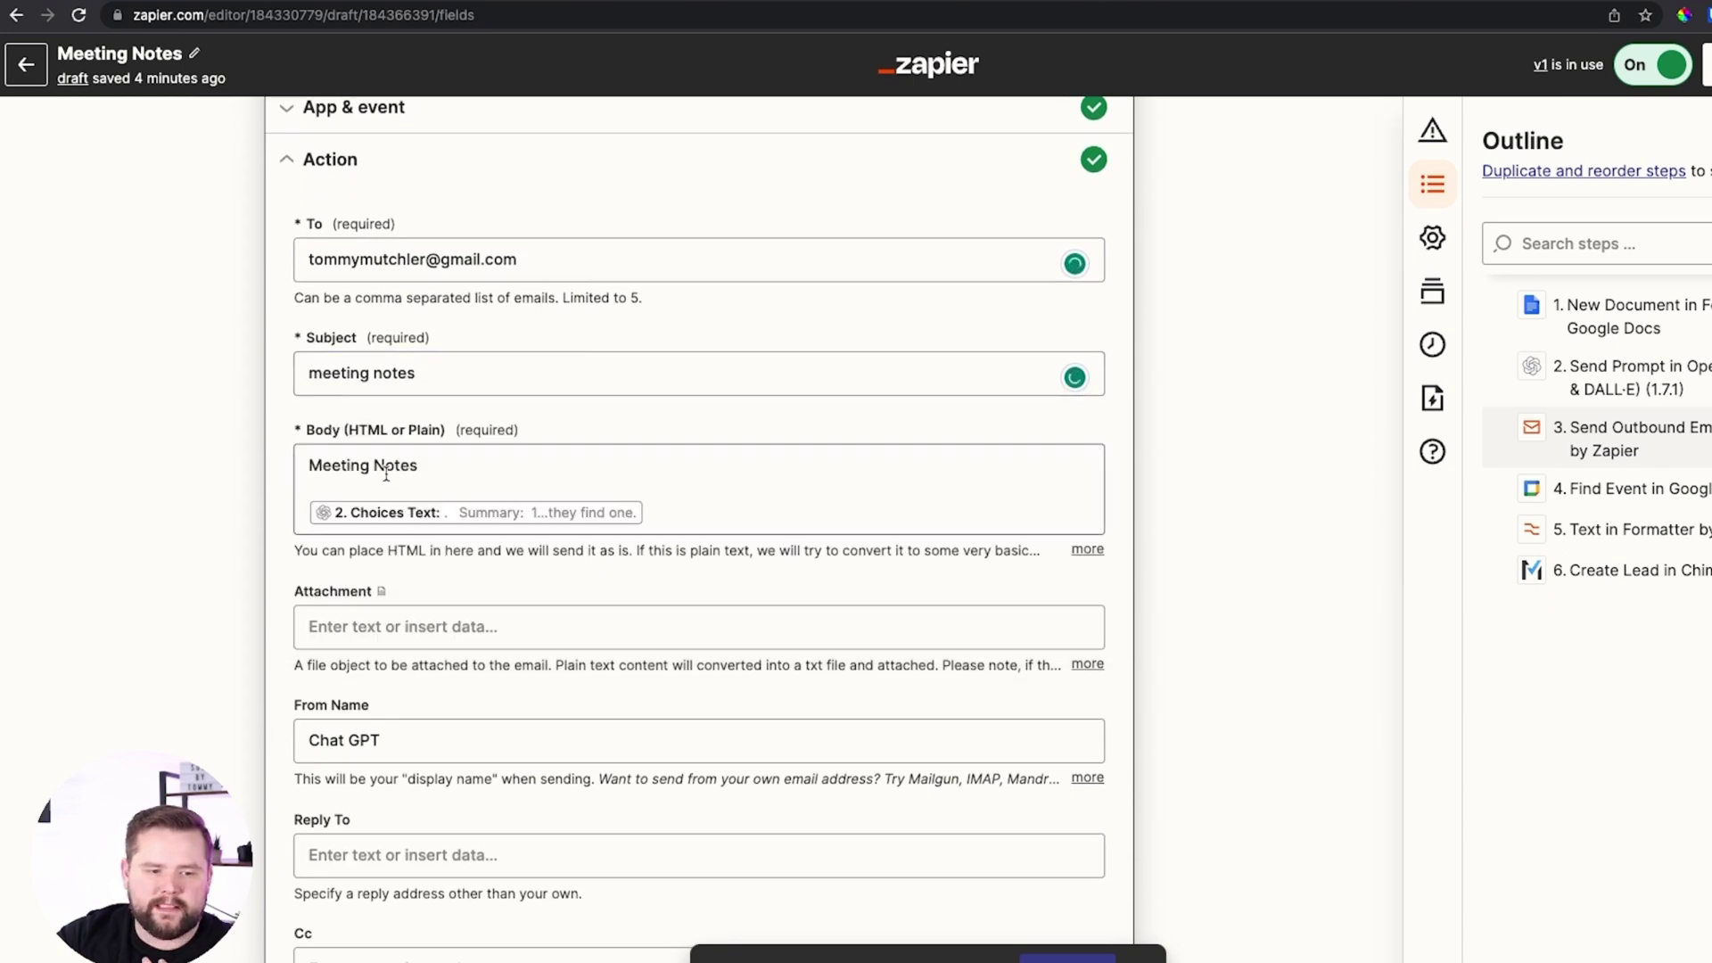
{"action": "left_click", "coordinate": [796, 490]}
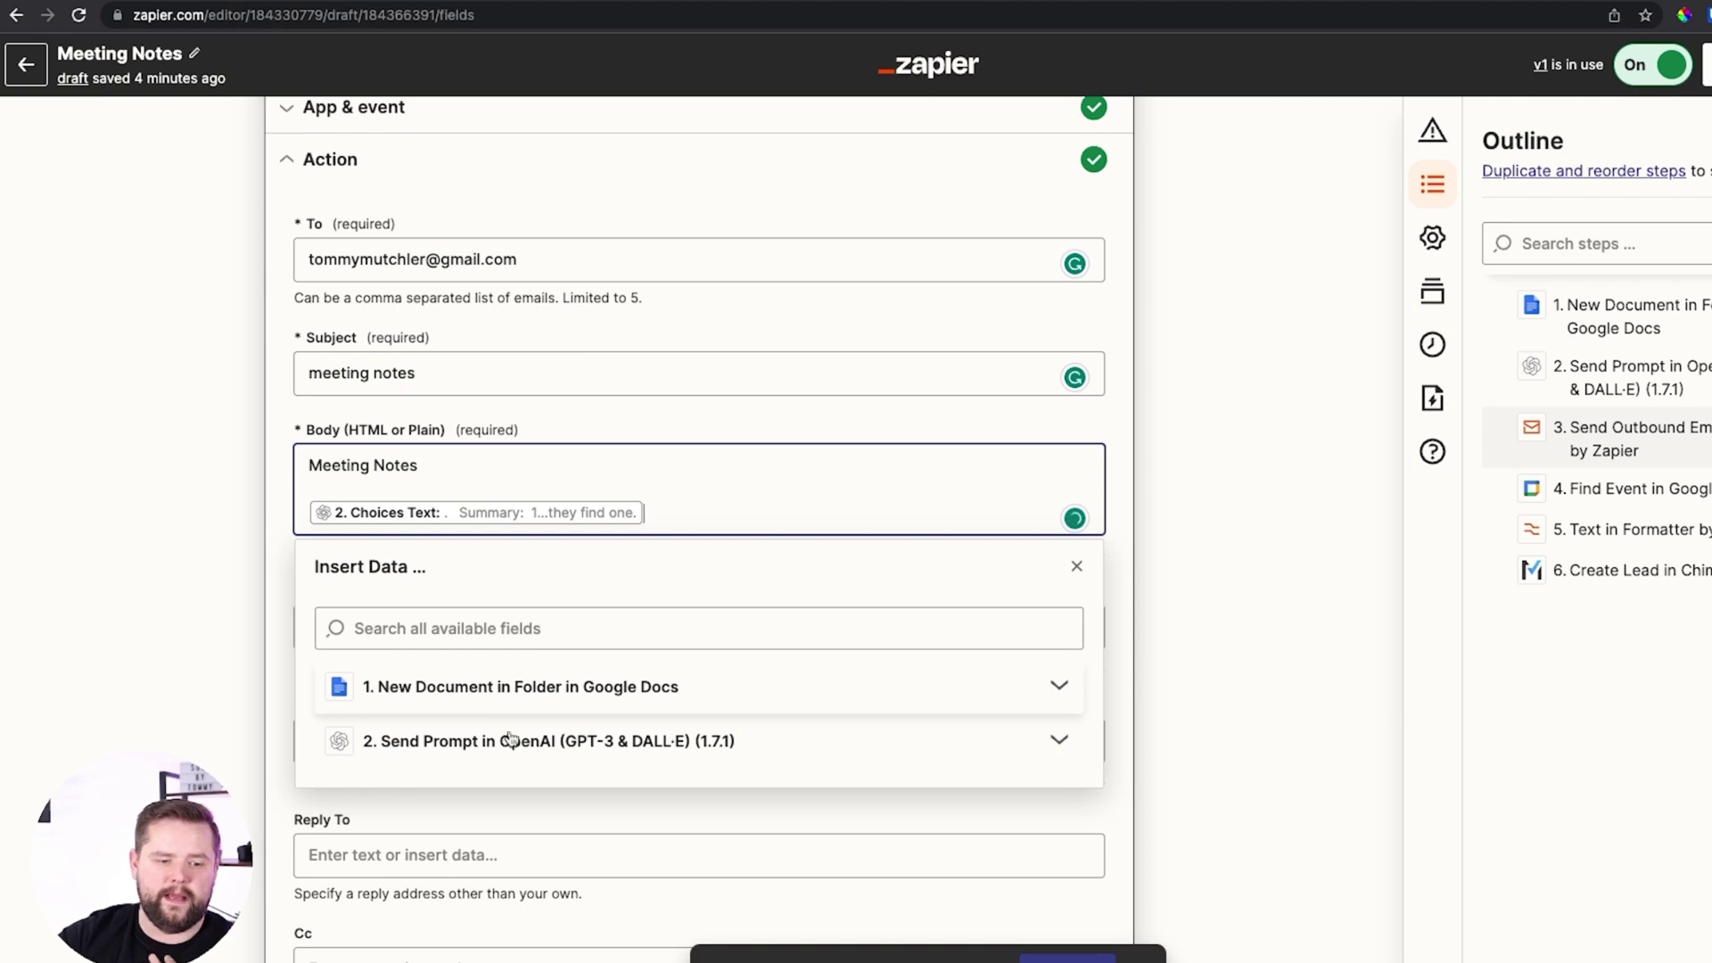
{"action": "left_click", "coordinate": [618, 747]}
{"action": "scroll", "coordinate": [554, 776], "scroll_direction": "down", "scroll_amount": 1}
{"action": "left_click", "coordinate": [423, 757]}
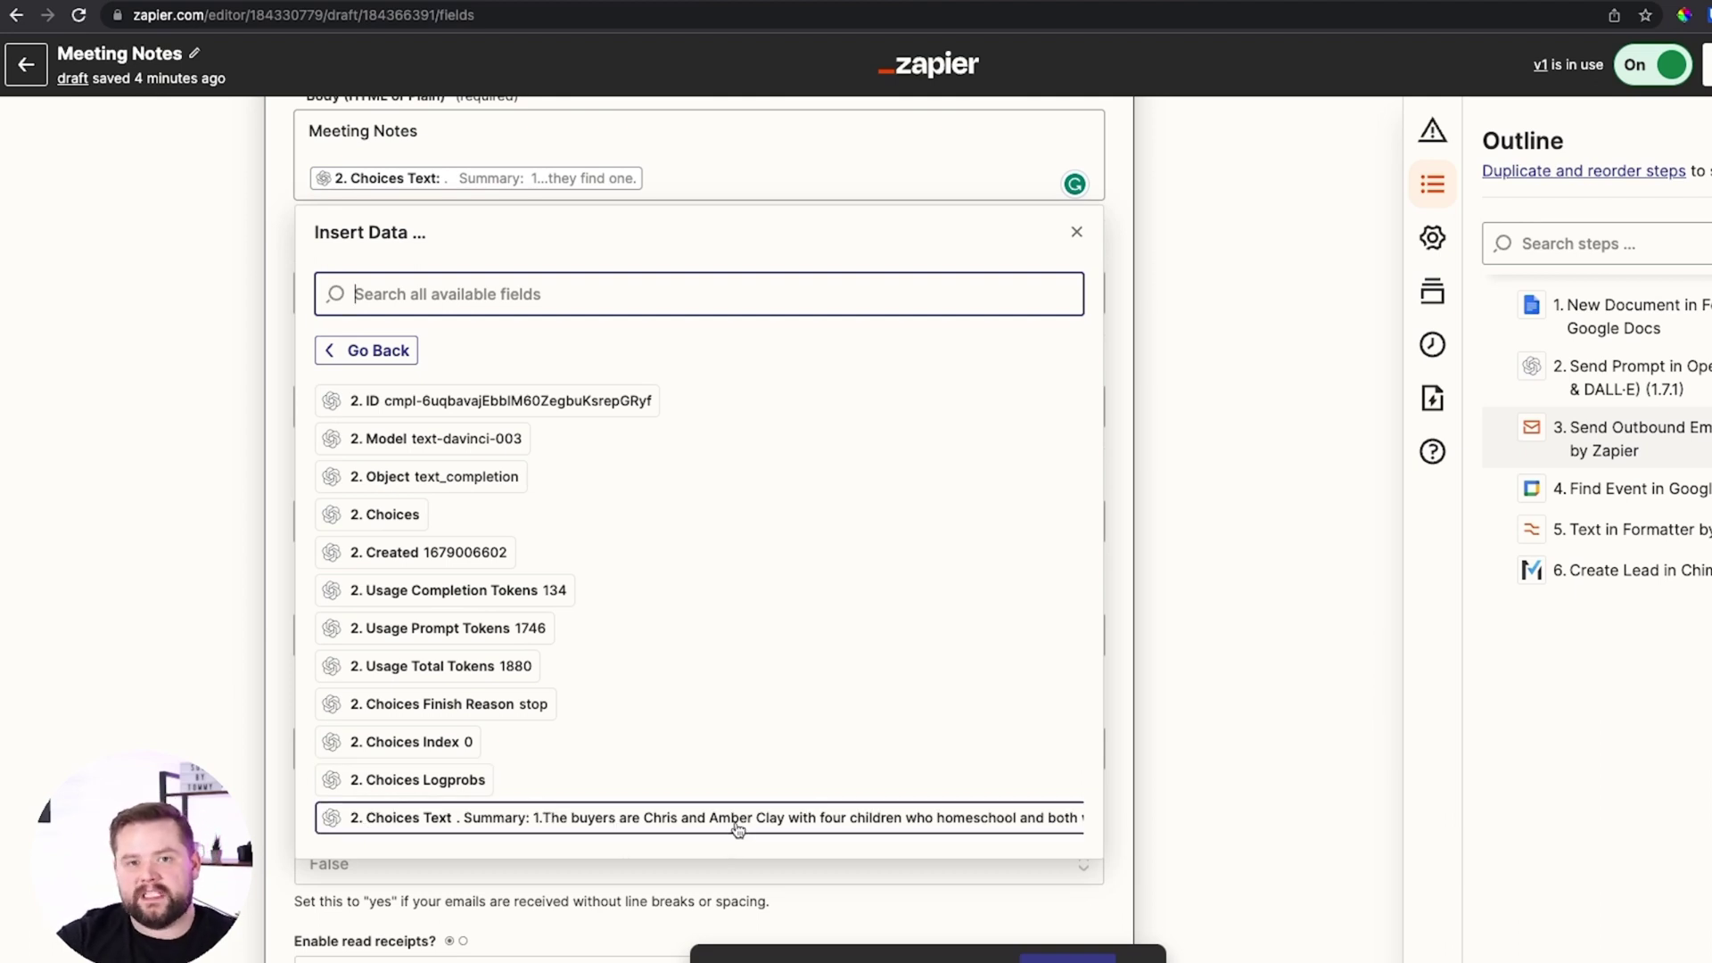
{"action": "scroll", "coordinate": [681, 455], "scroll_direction": "up", "scroll_amount": 4}
{"action": "left_click", "coordinate": [634, 447]}
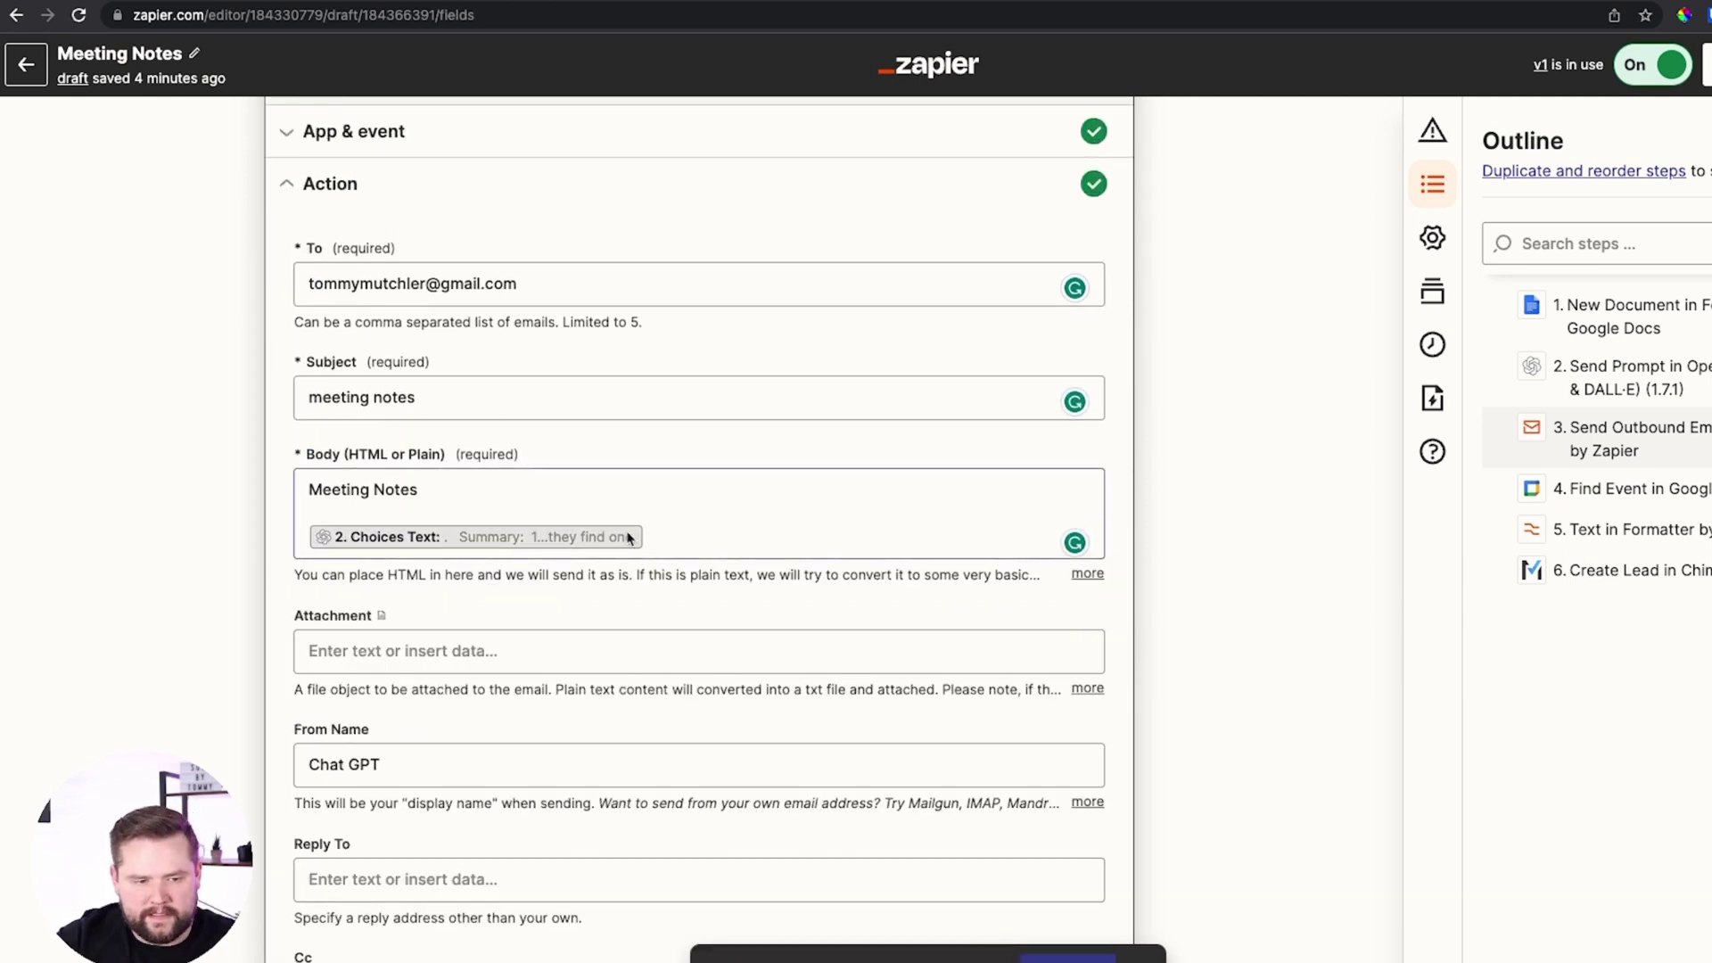
Check the sender display name 'Chat GPT' and bring up the email step's test
{"action": "scroll", "coordinate": [745, 627], "scroll_direction": "down", "scroll_amount": 4}
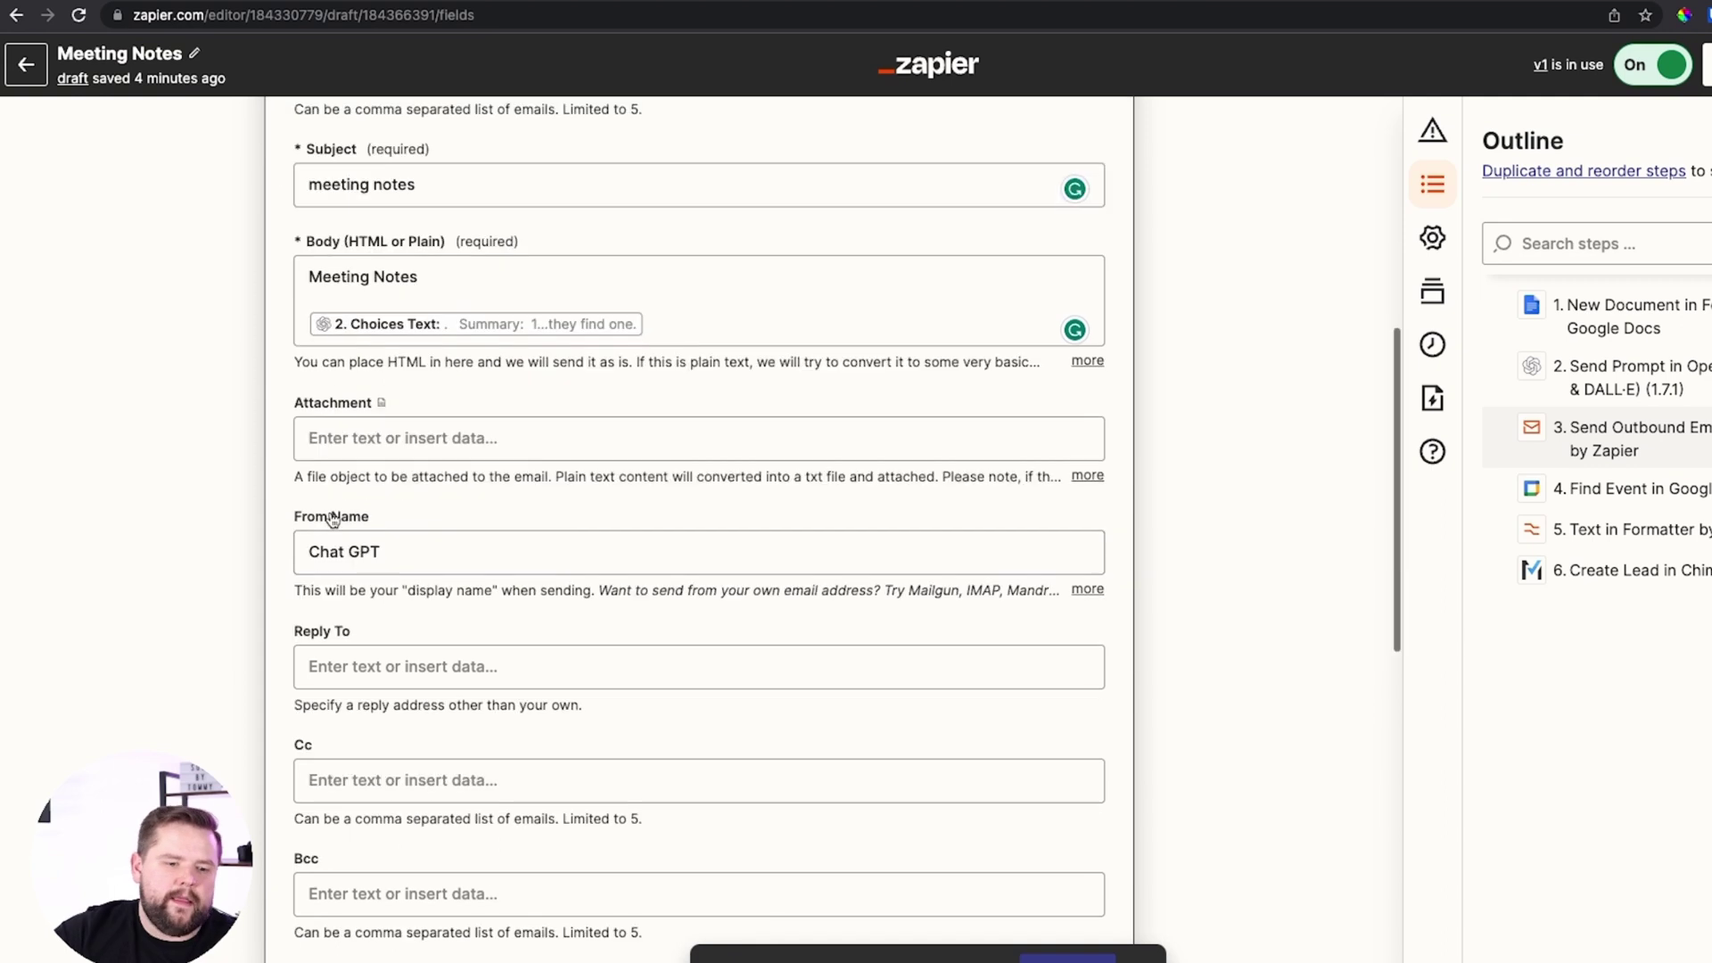
{"action": "left_click", "coordinate": [345, 485]}
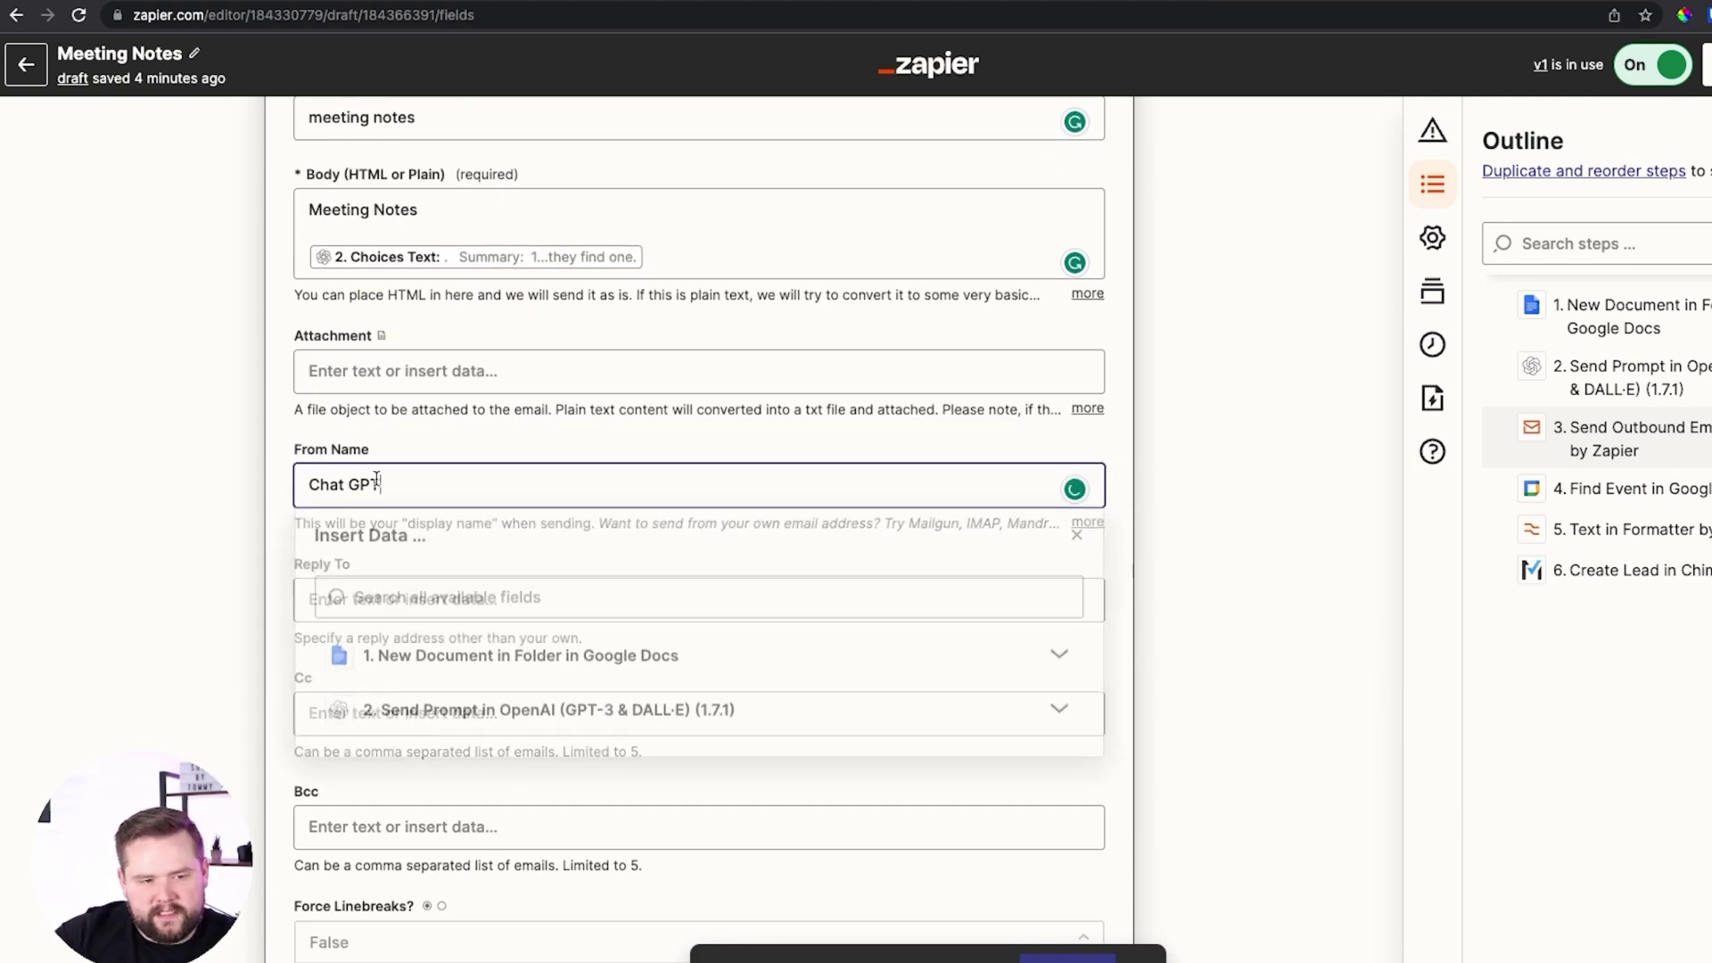
{"action": "scroll", "coordinate": [383, 468], "scroll_direction": "down", "scroll_amount": 1}
{"action": "left_click", "coordinate": [557, 328]}
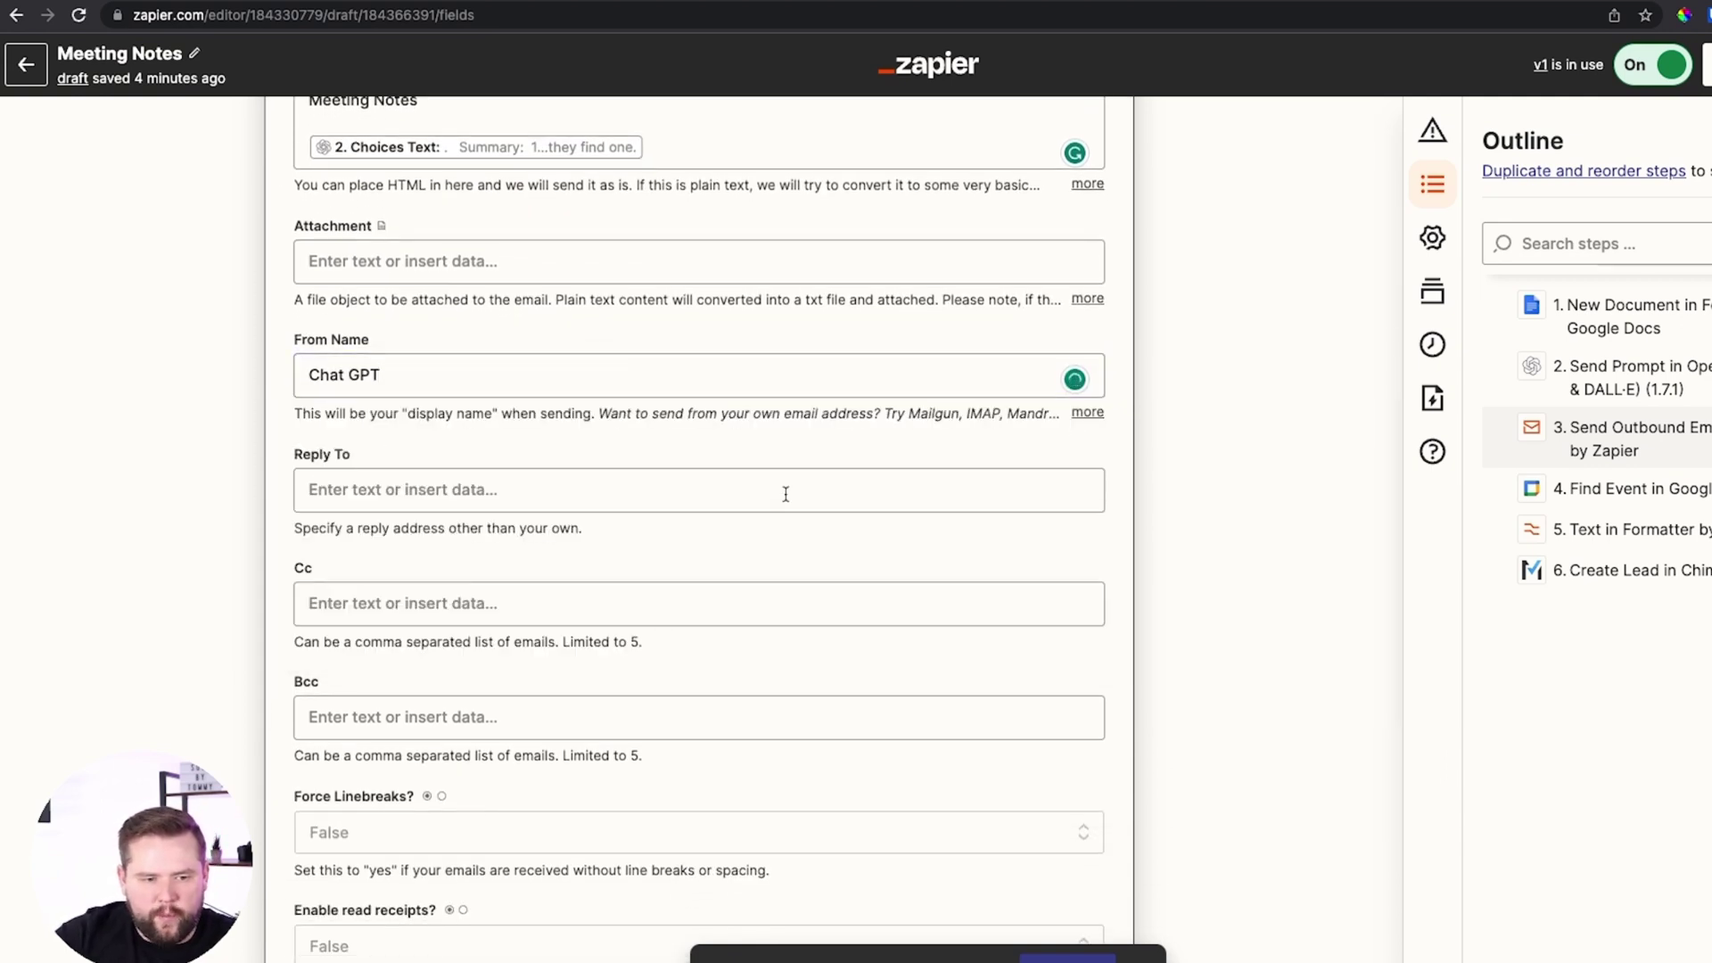
{"action": "scroll", "coordinate": [779, 474], "scroll_direction": "down", "scroll_amount": 4}
{"action": "left_click", "coordinate": [529, 669]}
{"action": "scroll", "coordinate": [553, 678], "scroll_direction": "up", "scroll_amount": 5}
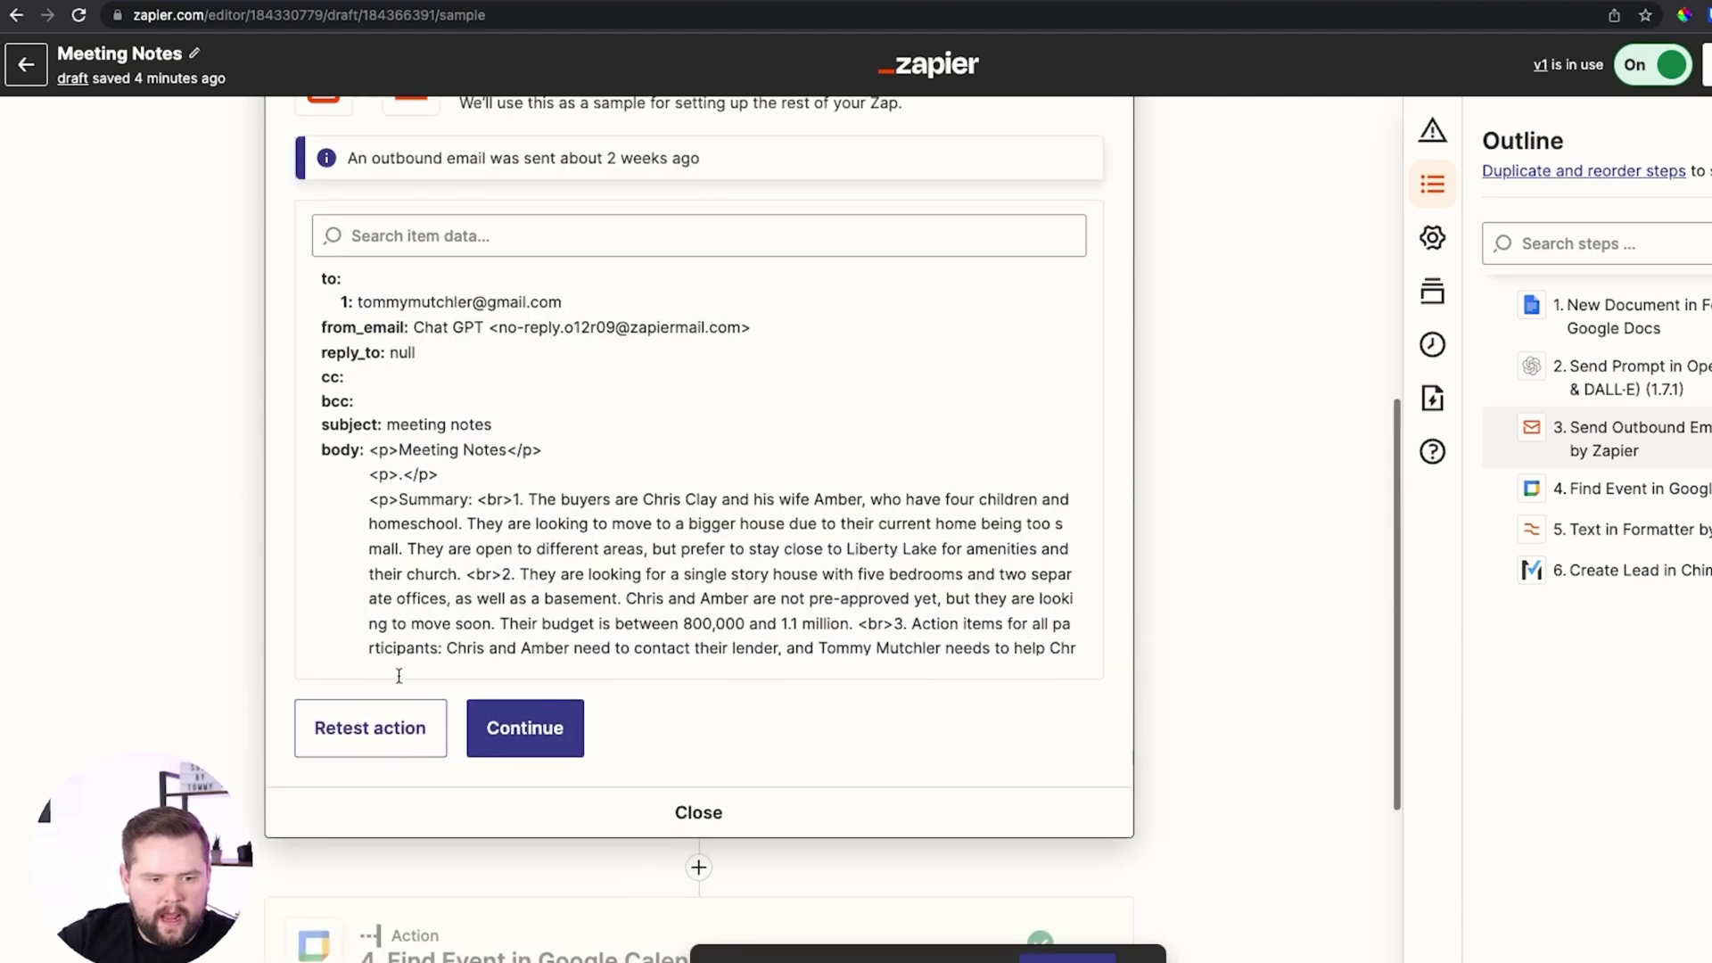
Retest the email step to send a fresh meeting-notes email with the buyer summary
{"action": "left_click", "coordinate": [373, 727]}
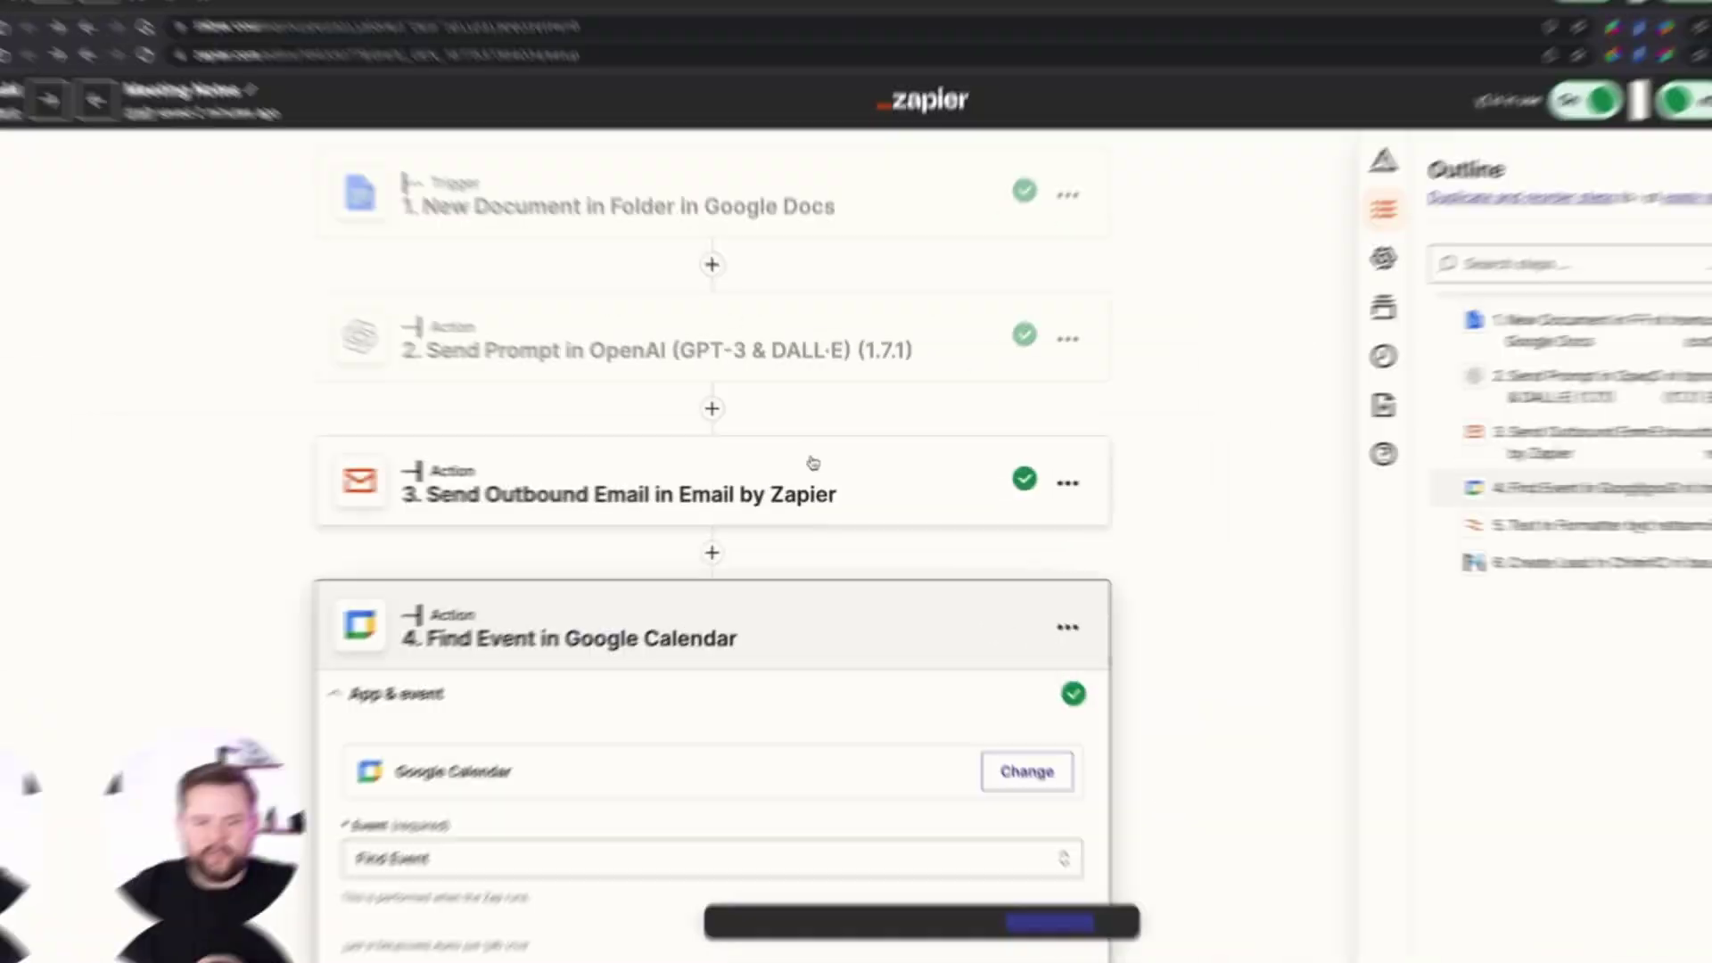
{"action": "scroll", "coordinate": [799, 471], "scroll_direction": "down", "scroll_amount": 2}
{"action": "scroll", "coordinate": [631, 345], "scroll_direction": "up", "scroll_amount": 2}
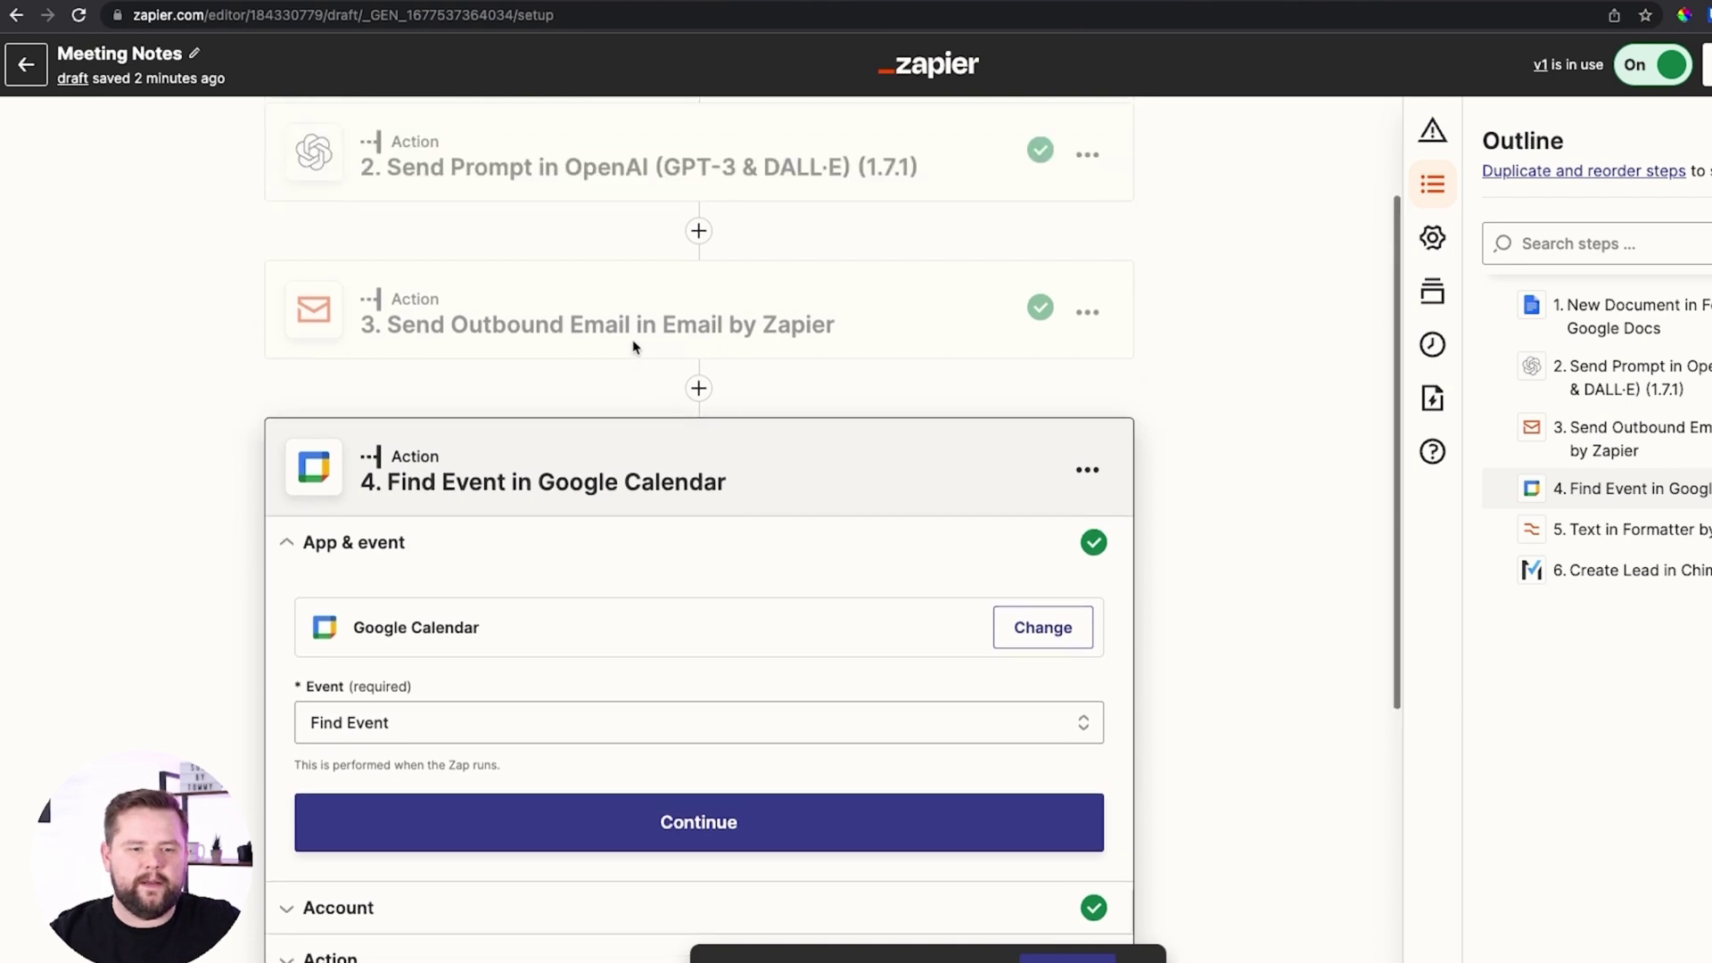
{"action": "scroll", "coordinate": [521, 606], "scroll_direction": "down", "scroll_amount": 2}
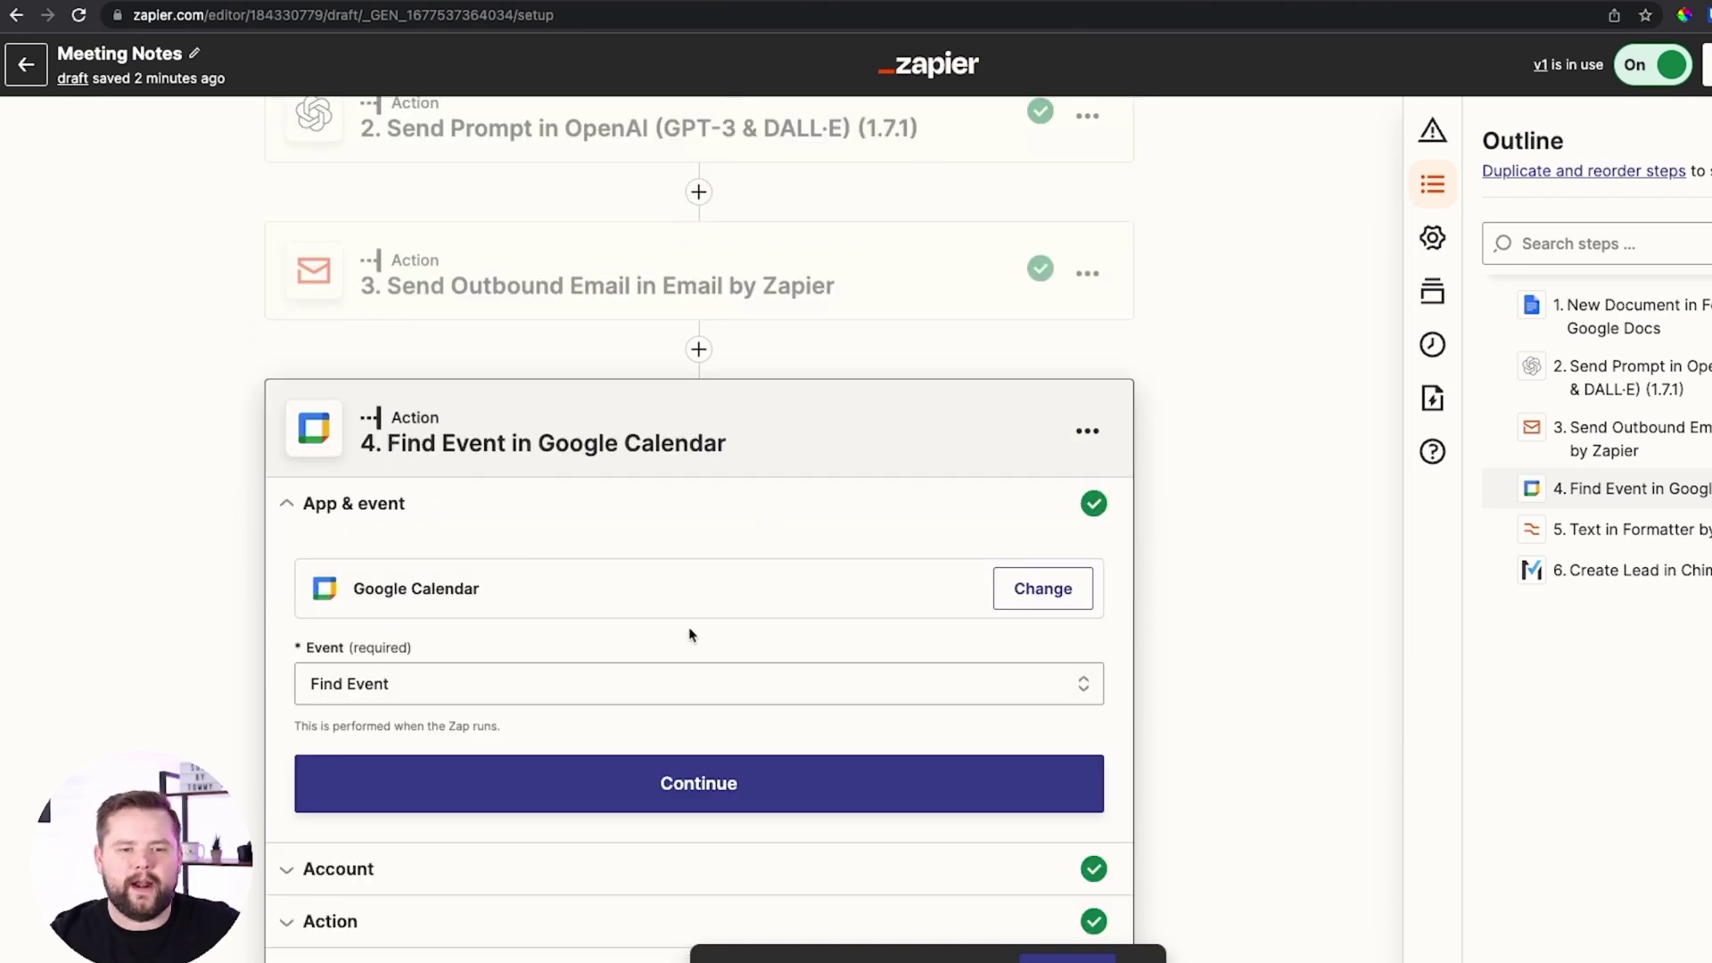
{"action": "scroll", "coordinate": [692, 634], "scroll_direction": "down", "scroll_amount": 1}
{"action": "scroll", "coordinate": [448, 421], "scroll_direction": "up", "scroll_amount": 3}
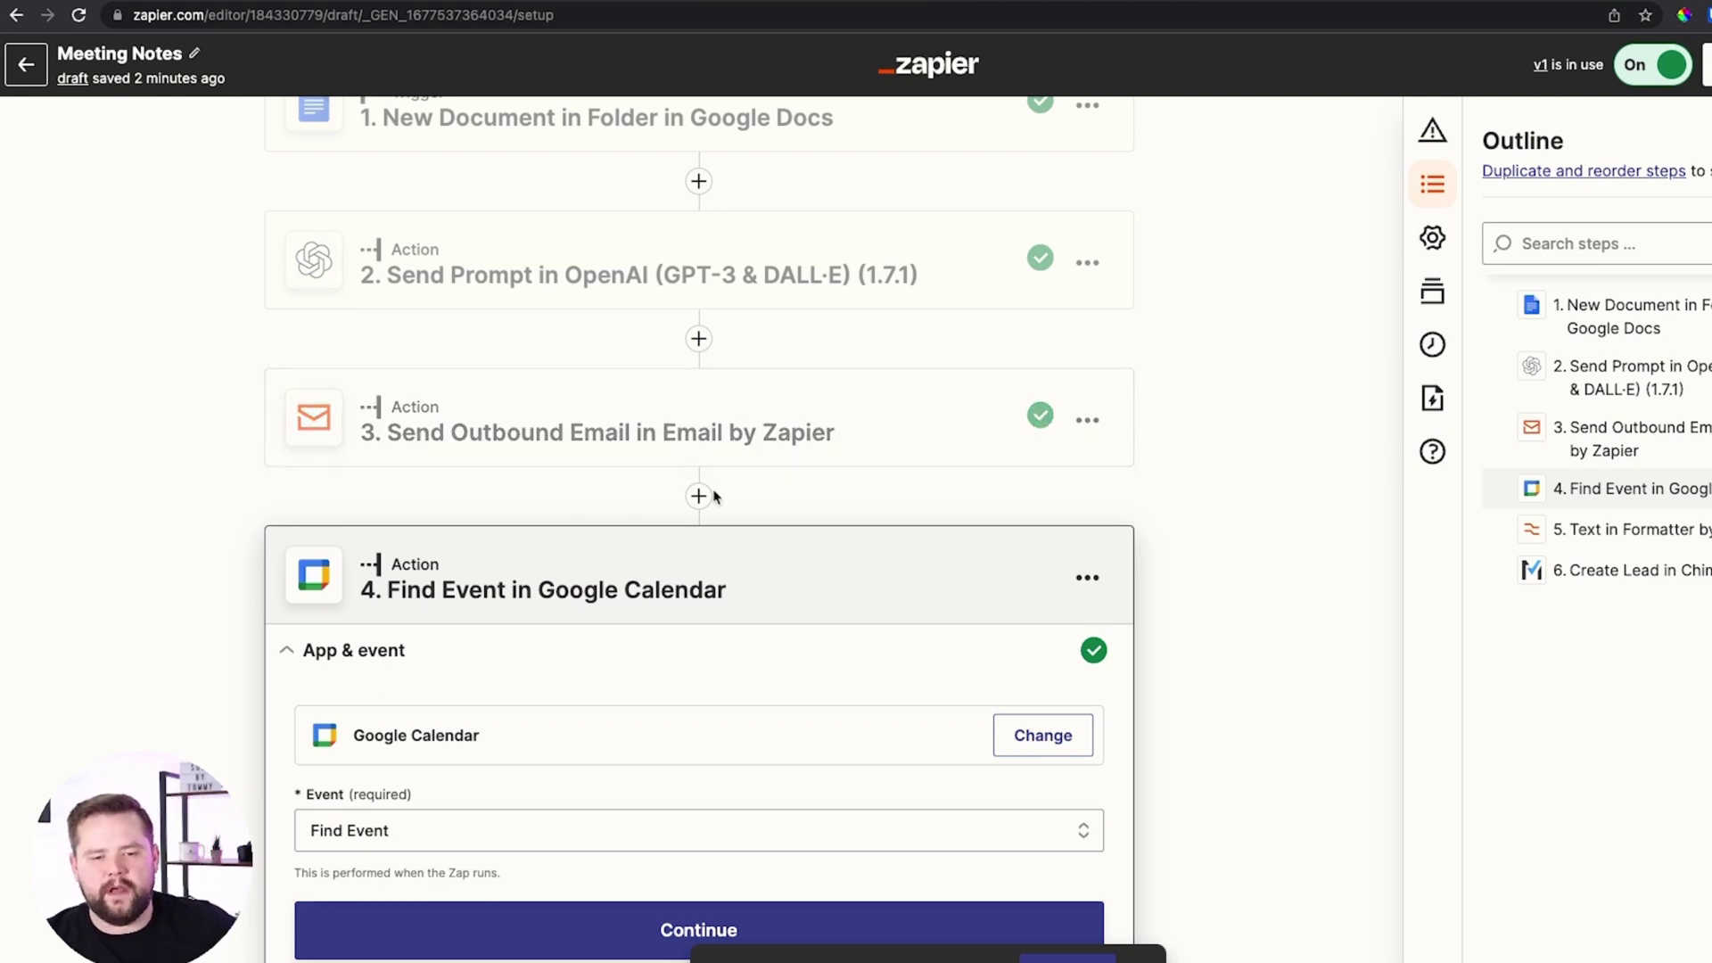
{"action": "scroll", "coordinate": [738, 393], "scroll_direction": "down", "scroll_amount": 3}
{"action": "scroll", "coordinate": [799, 204], "scroll_direction": "down", "scroll_amount": 2}
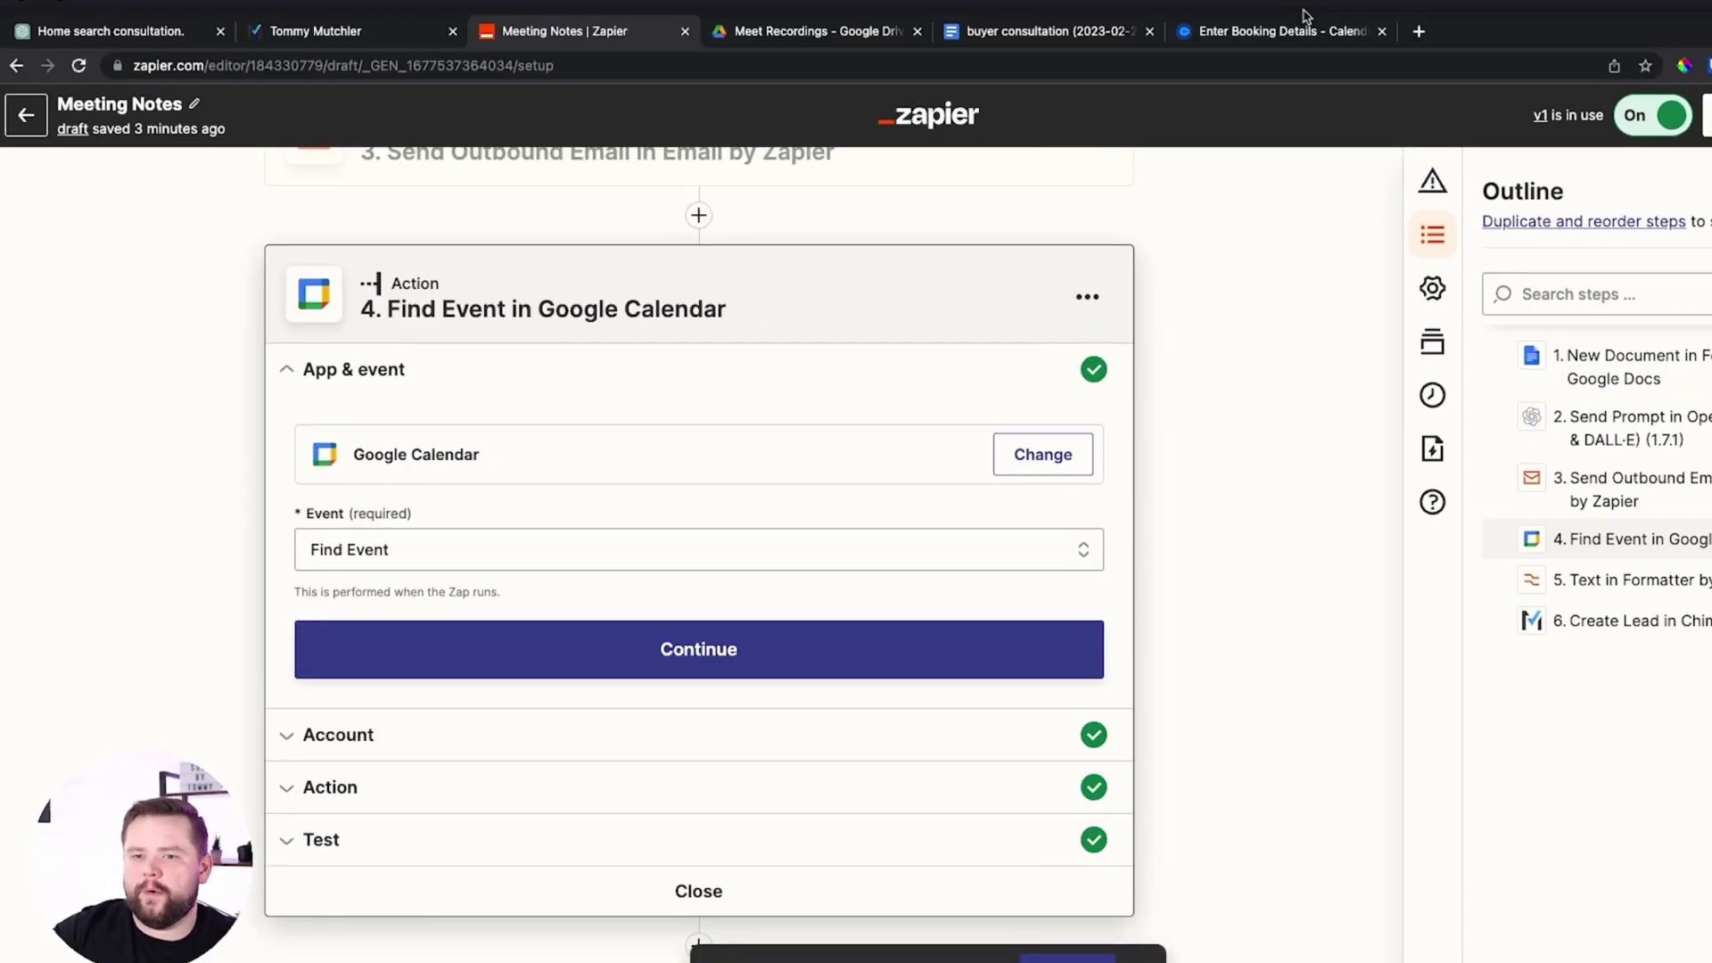
{"action": "left_click", "coordinate": [1337, 19]}
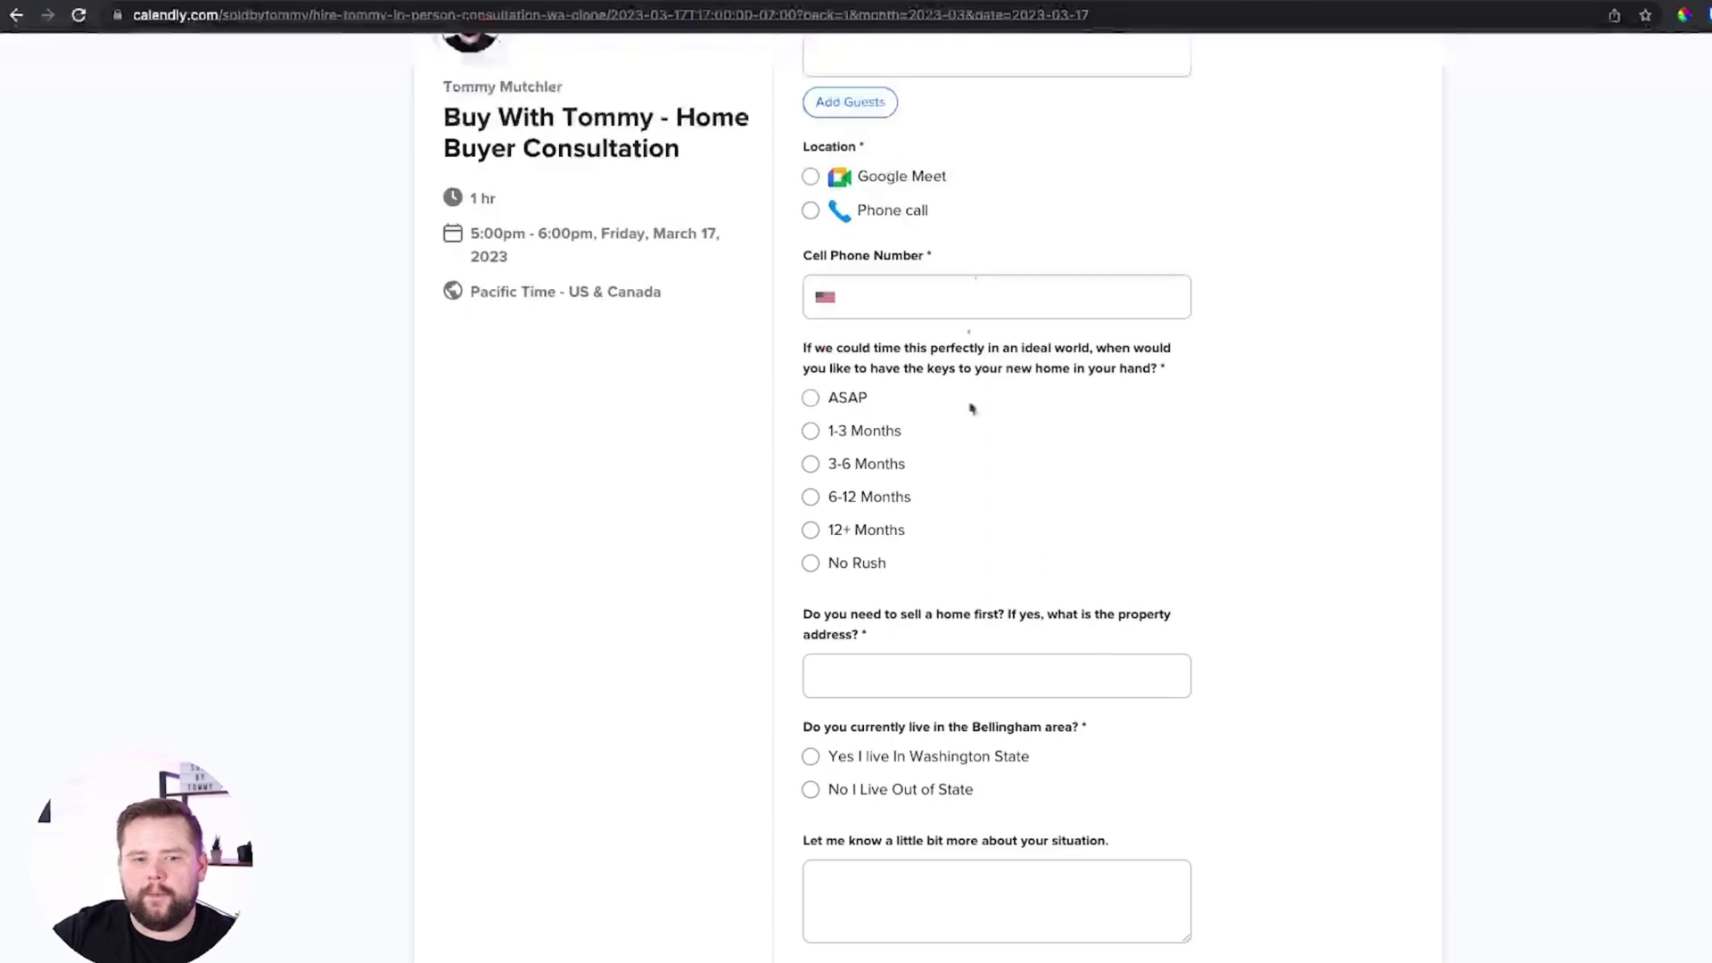
{"action": "scroll", "coordinate": [936, 375], "scroll_direction": "up", "scroll_amount": 1}
{"action": "scroll", "coordinate": [899, 616], "scroll_direction": "down", "scroll_amount": 4}
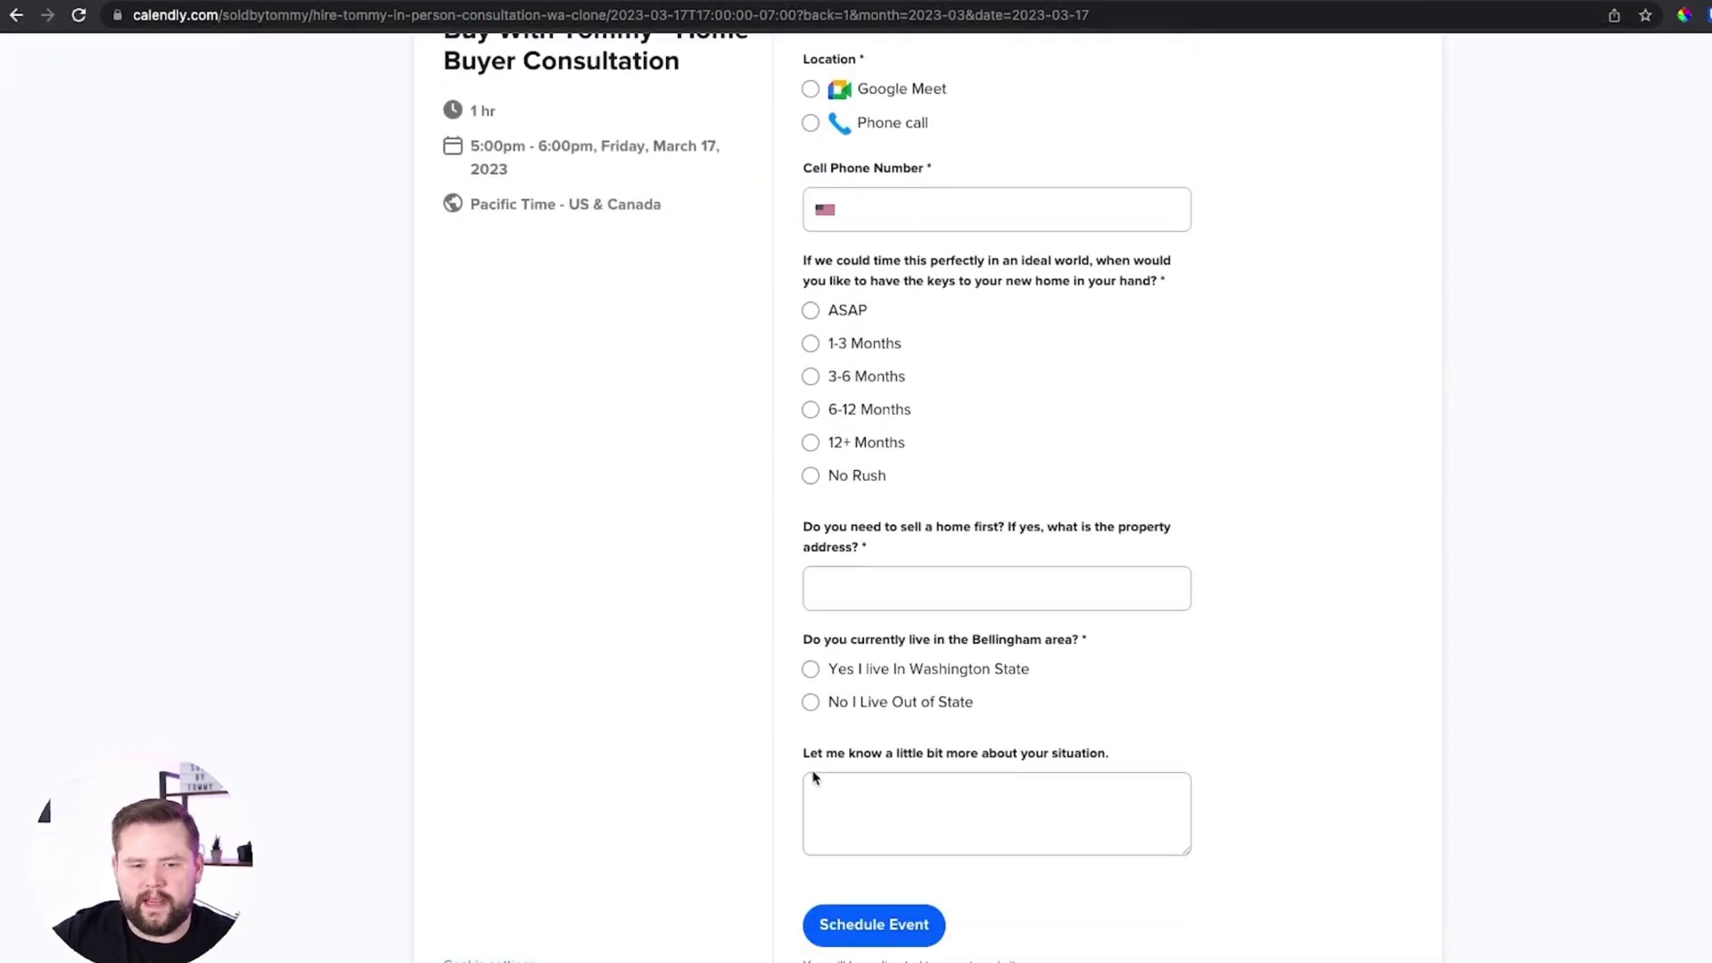
{"action": "scroll", "coordinate": [1016, 340], "scroll_direction": "up", "scroll_amount": 4}
{"action": "left_click", "coordinate": [905, 307]}
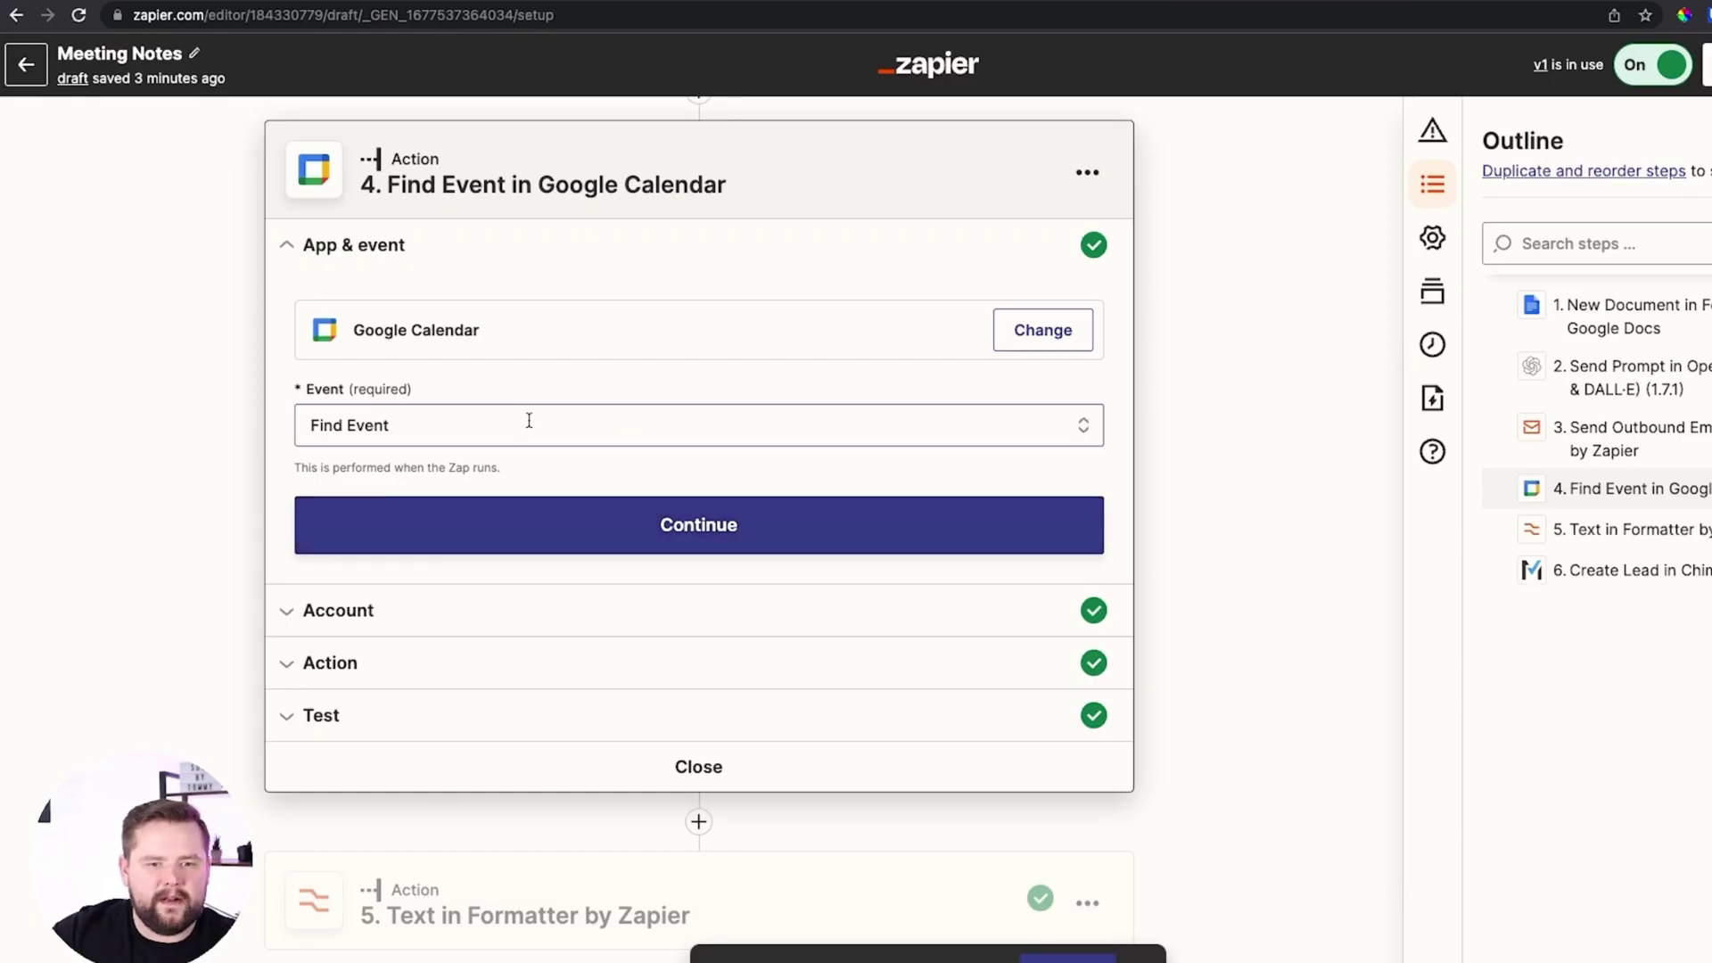
{"action": "scroll", "coordinate": [535, 356], "scroll_direction": "up", "scroll_amount": 4}
{"action": "scroll", "coordinate": [624, 196], "scroll_direction": "down", "scroll_amount": 1}
{"action": "scroll", "coordinate": [782, 215], "scroll_direction": "down", "scroll_amount": 3}
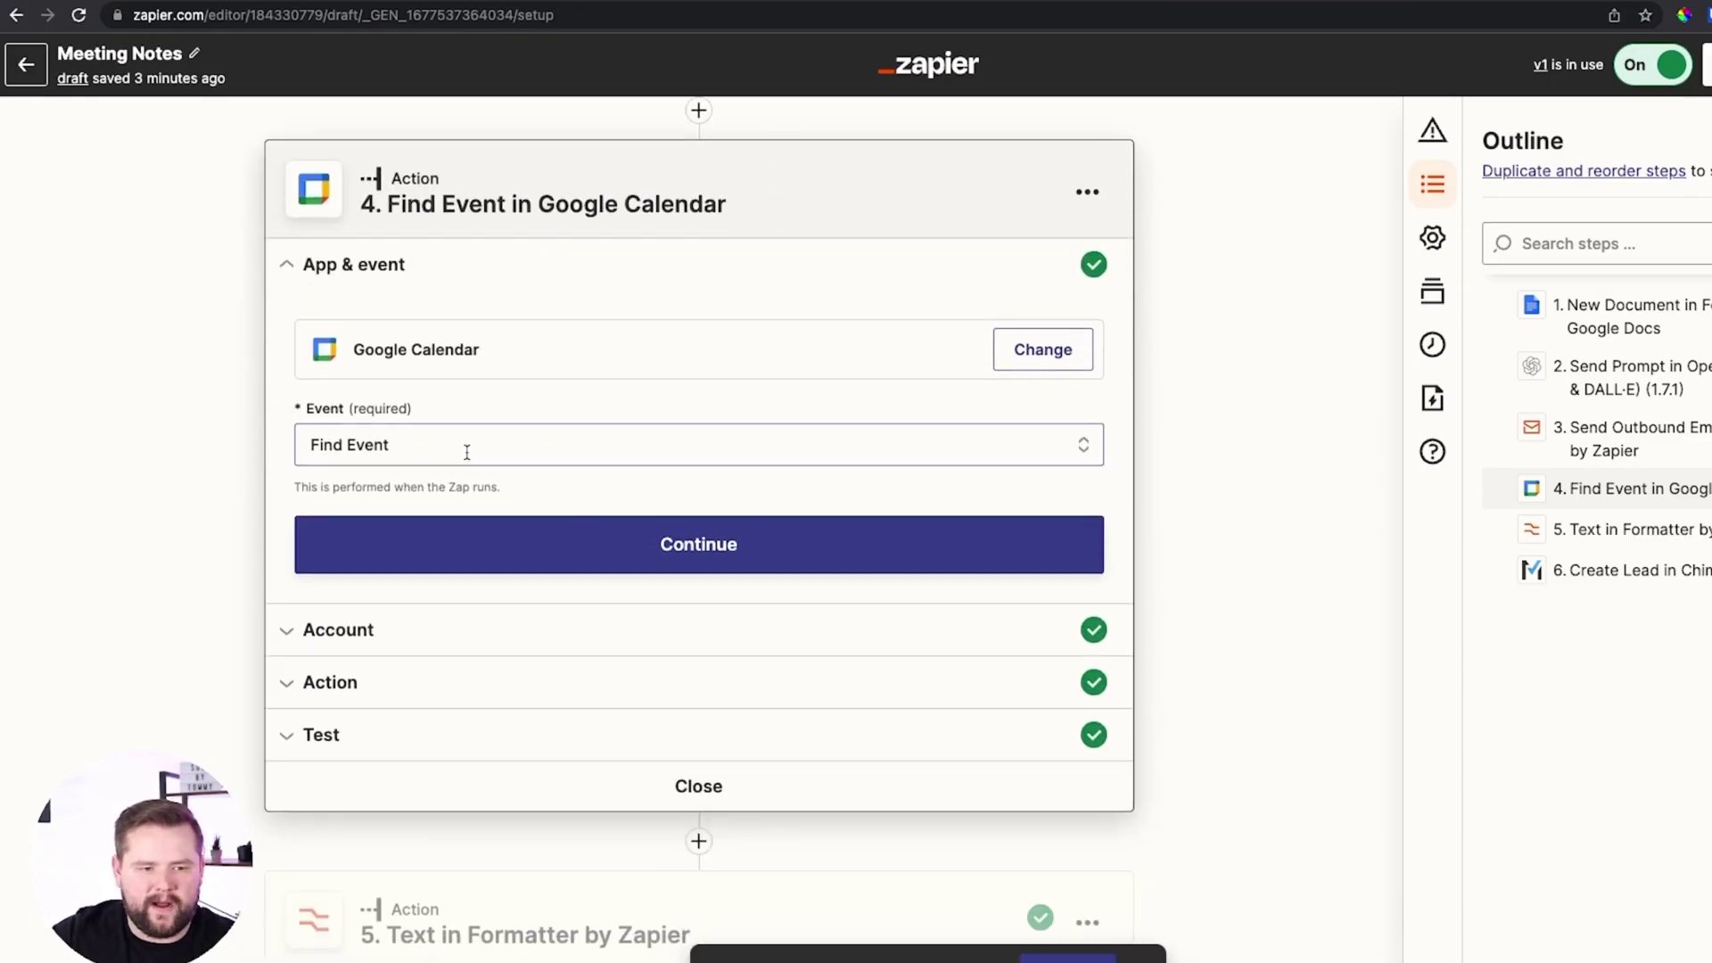
Confirm Google Calendar's Find Event and the connected calendar account
{"action": "left_click", "coordinate": [722, 558]}
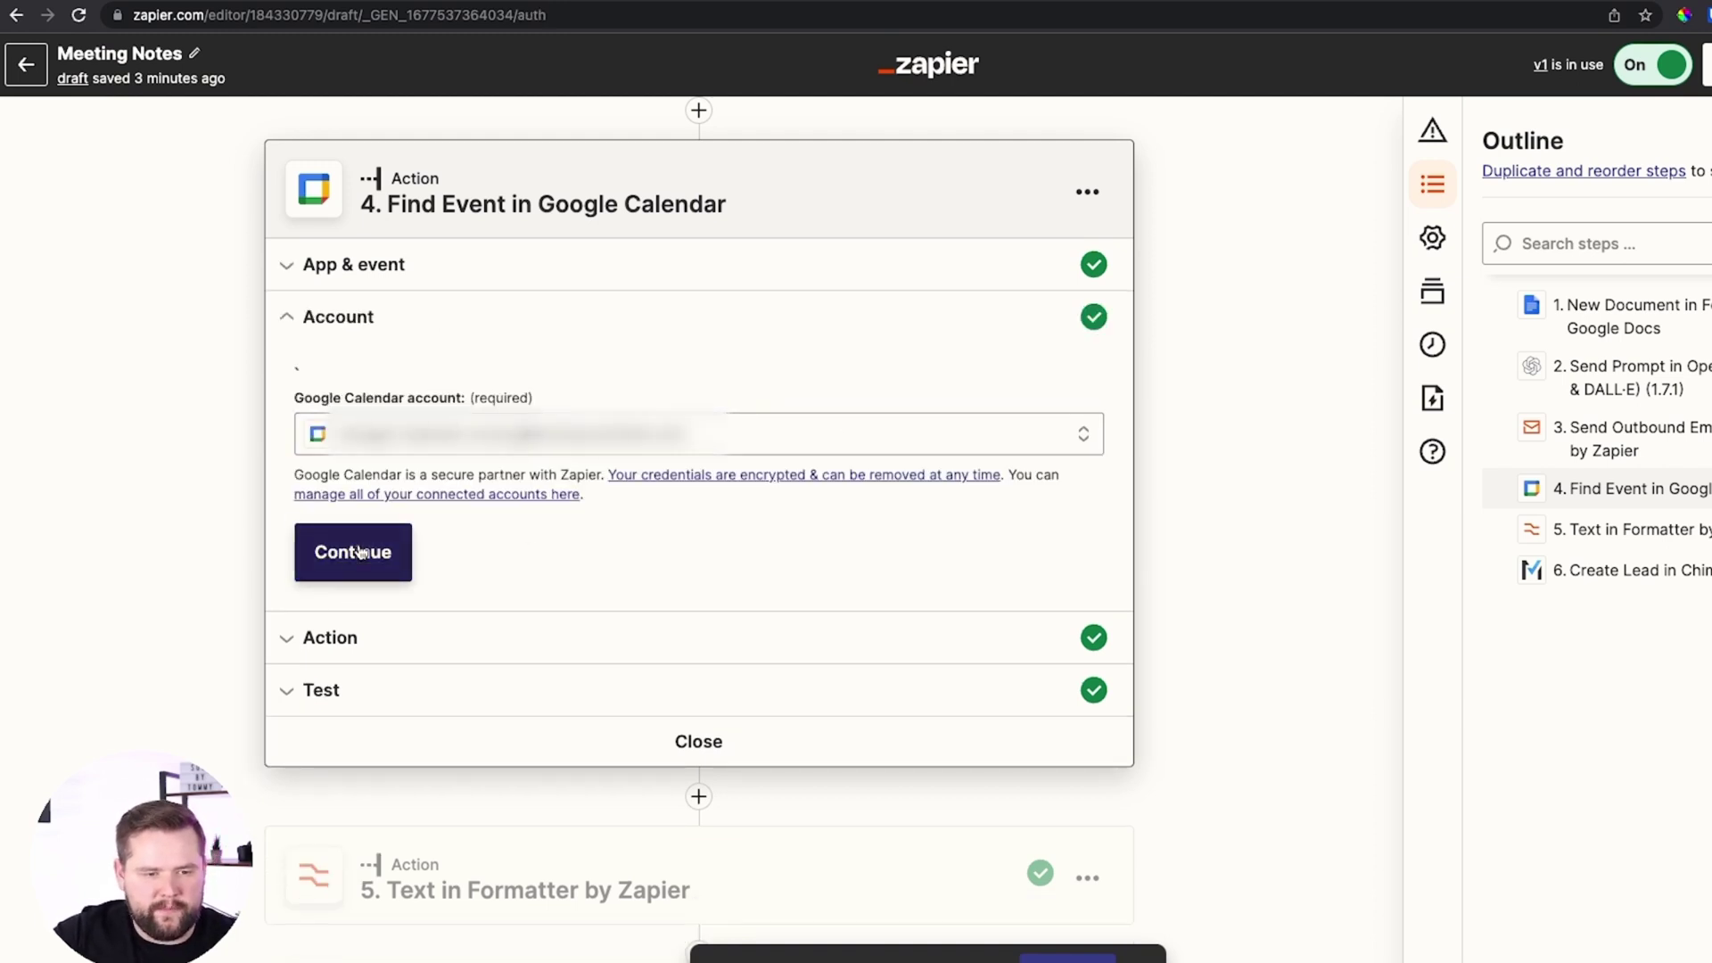
{"action": "left_click", "coordinate": [355, 553]}
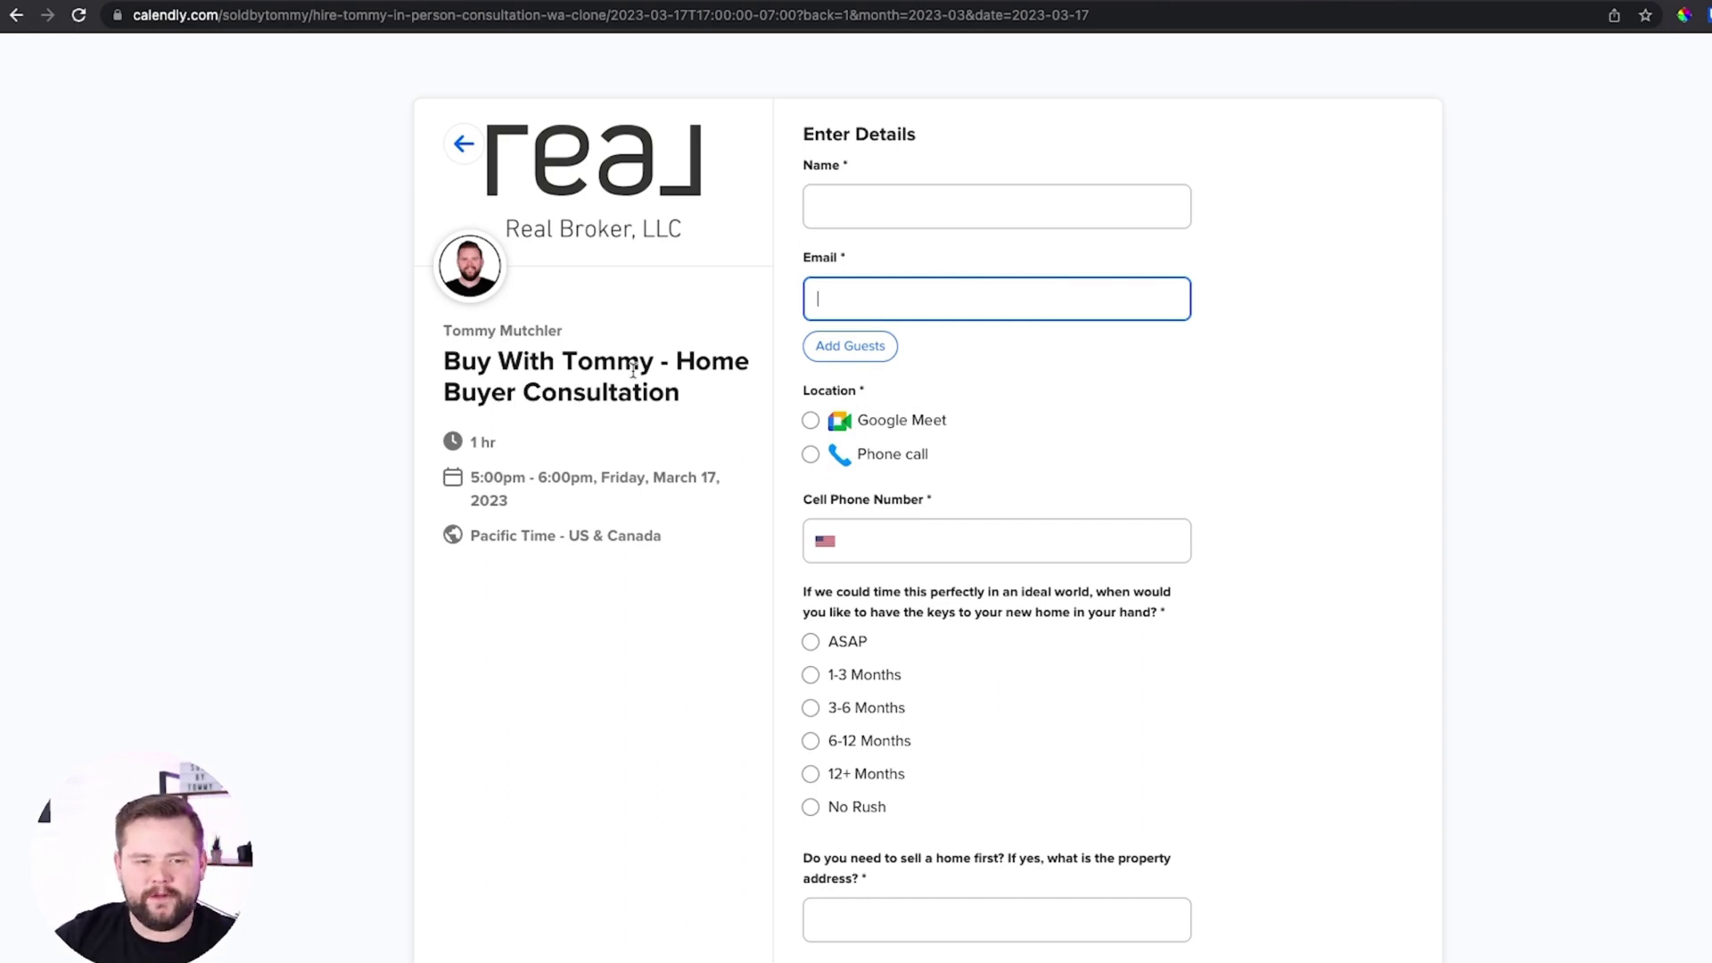
Select 'Home Buyer Consultation' in the Calendly event title to use as the Find Event search term
{"action": "left_click", "coordinate": [667, 361]}
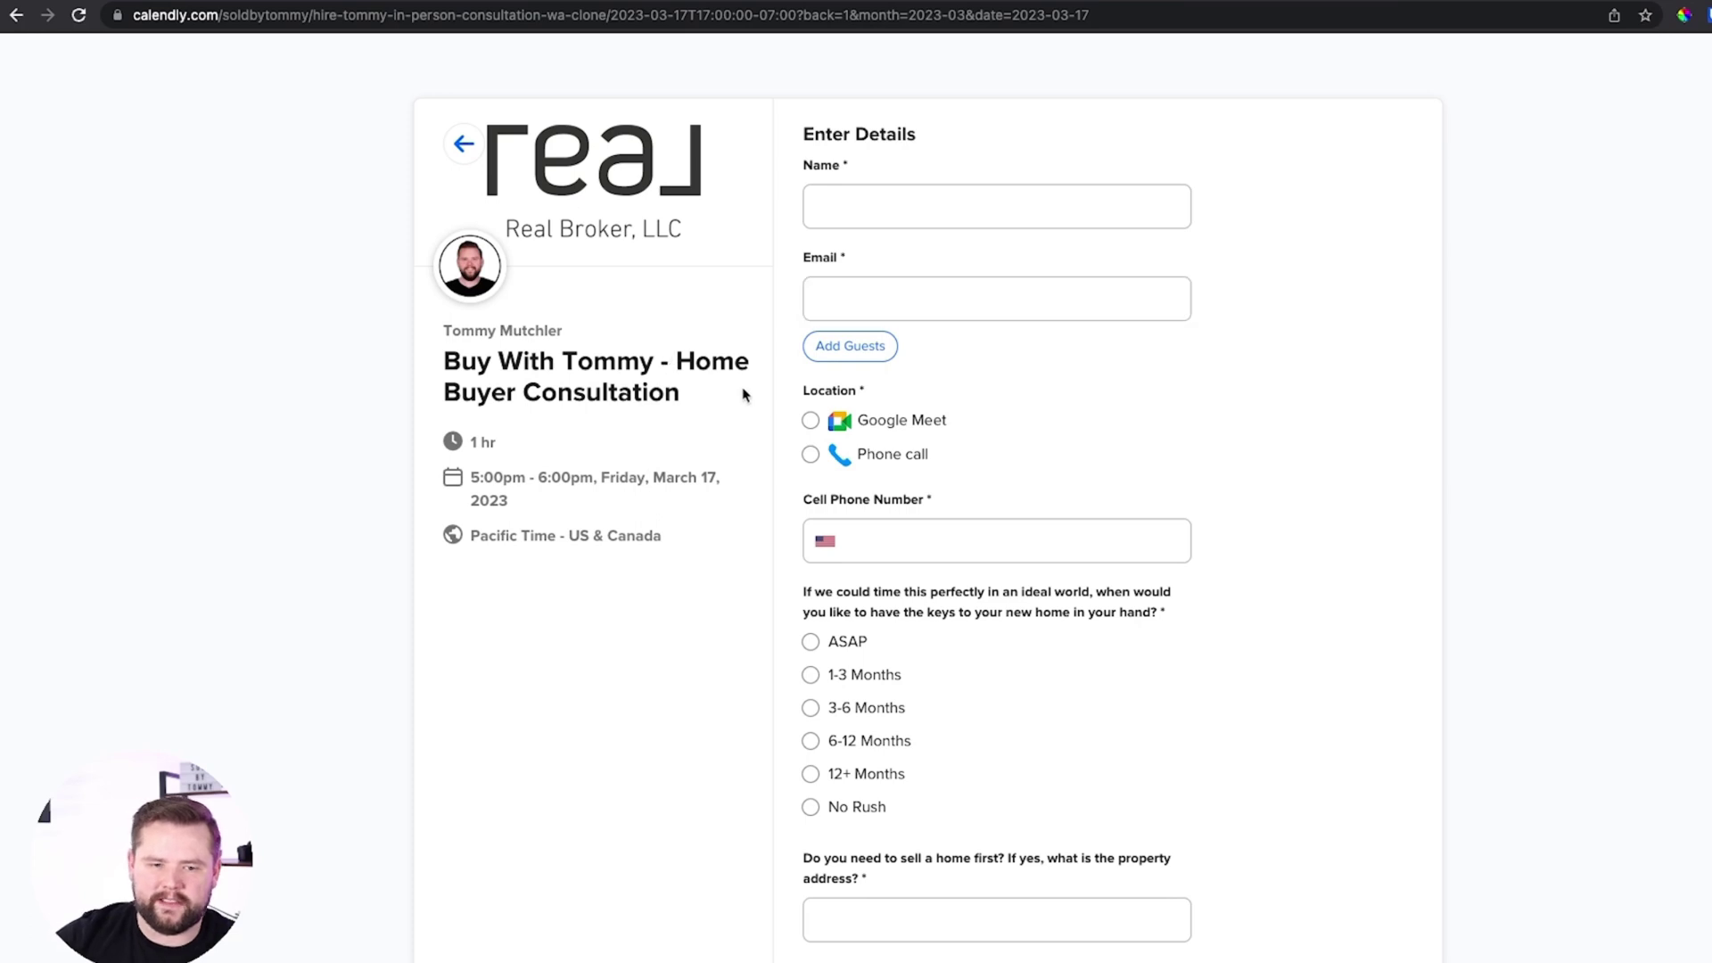
{"action": "left_click_drag", "start_coordinate": [675, 348], "coordinate": [736, 396]}
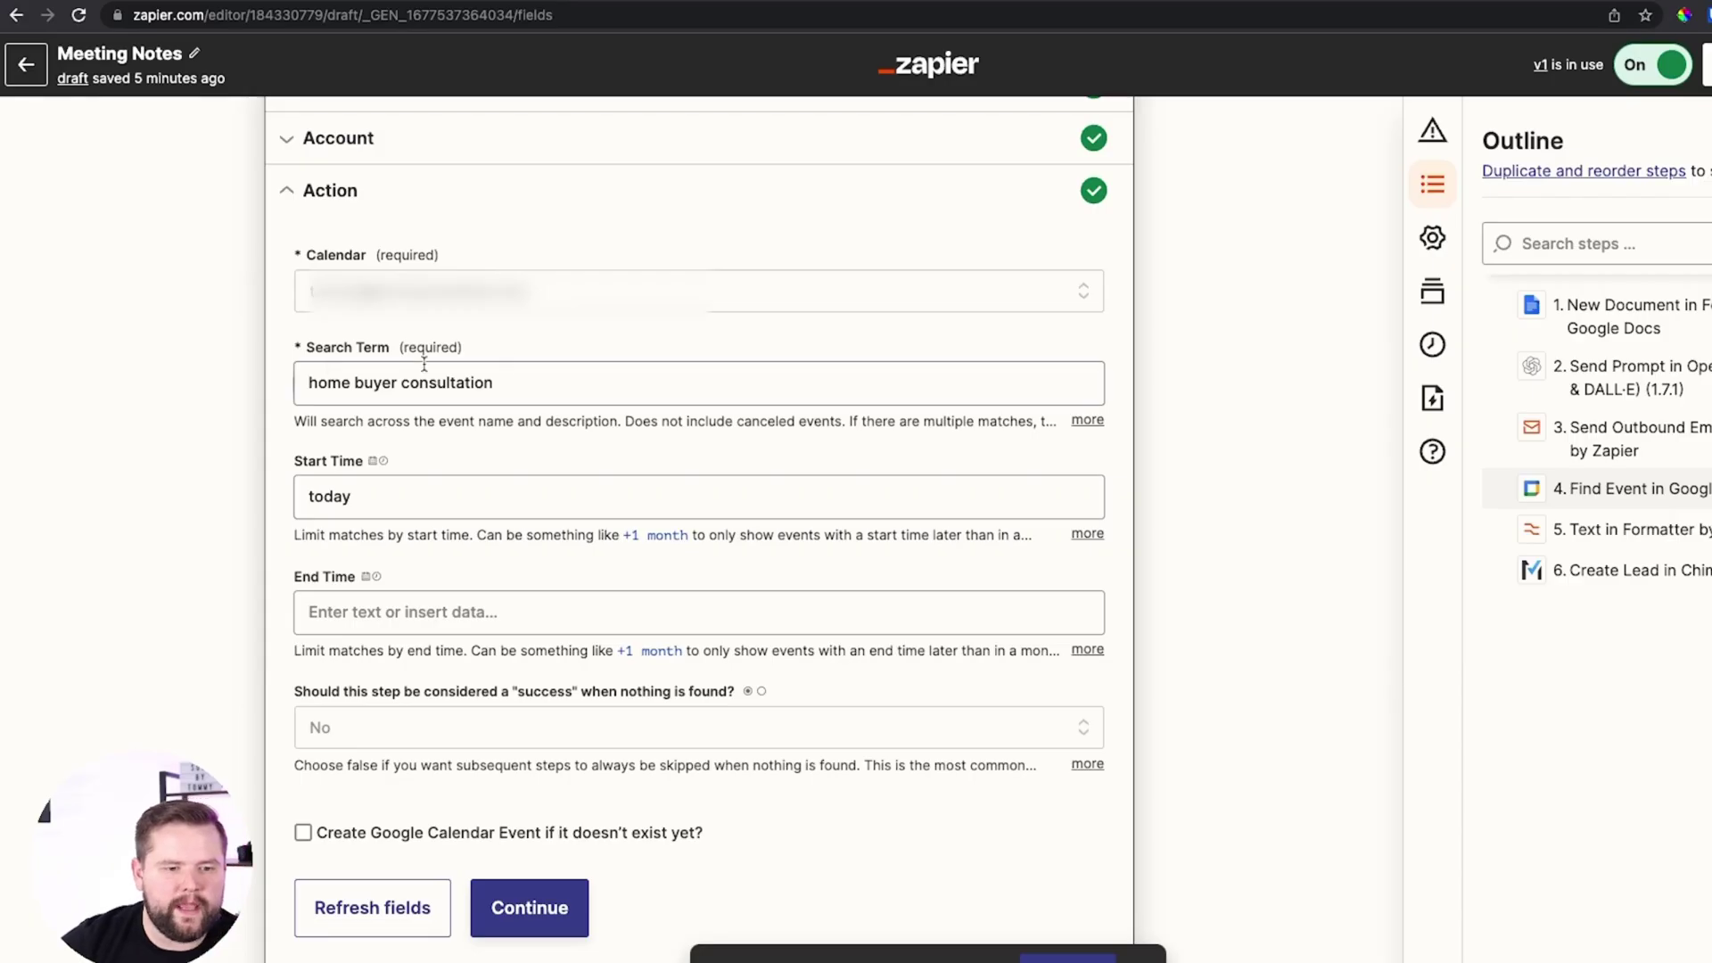
{"action": "left_click", "coordinate": [332, 370]}
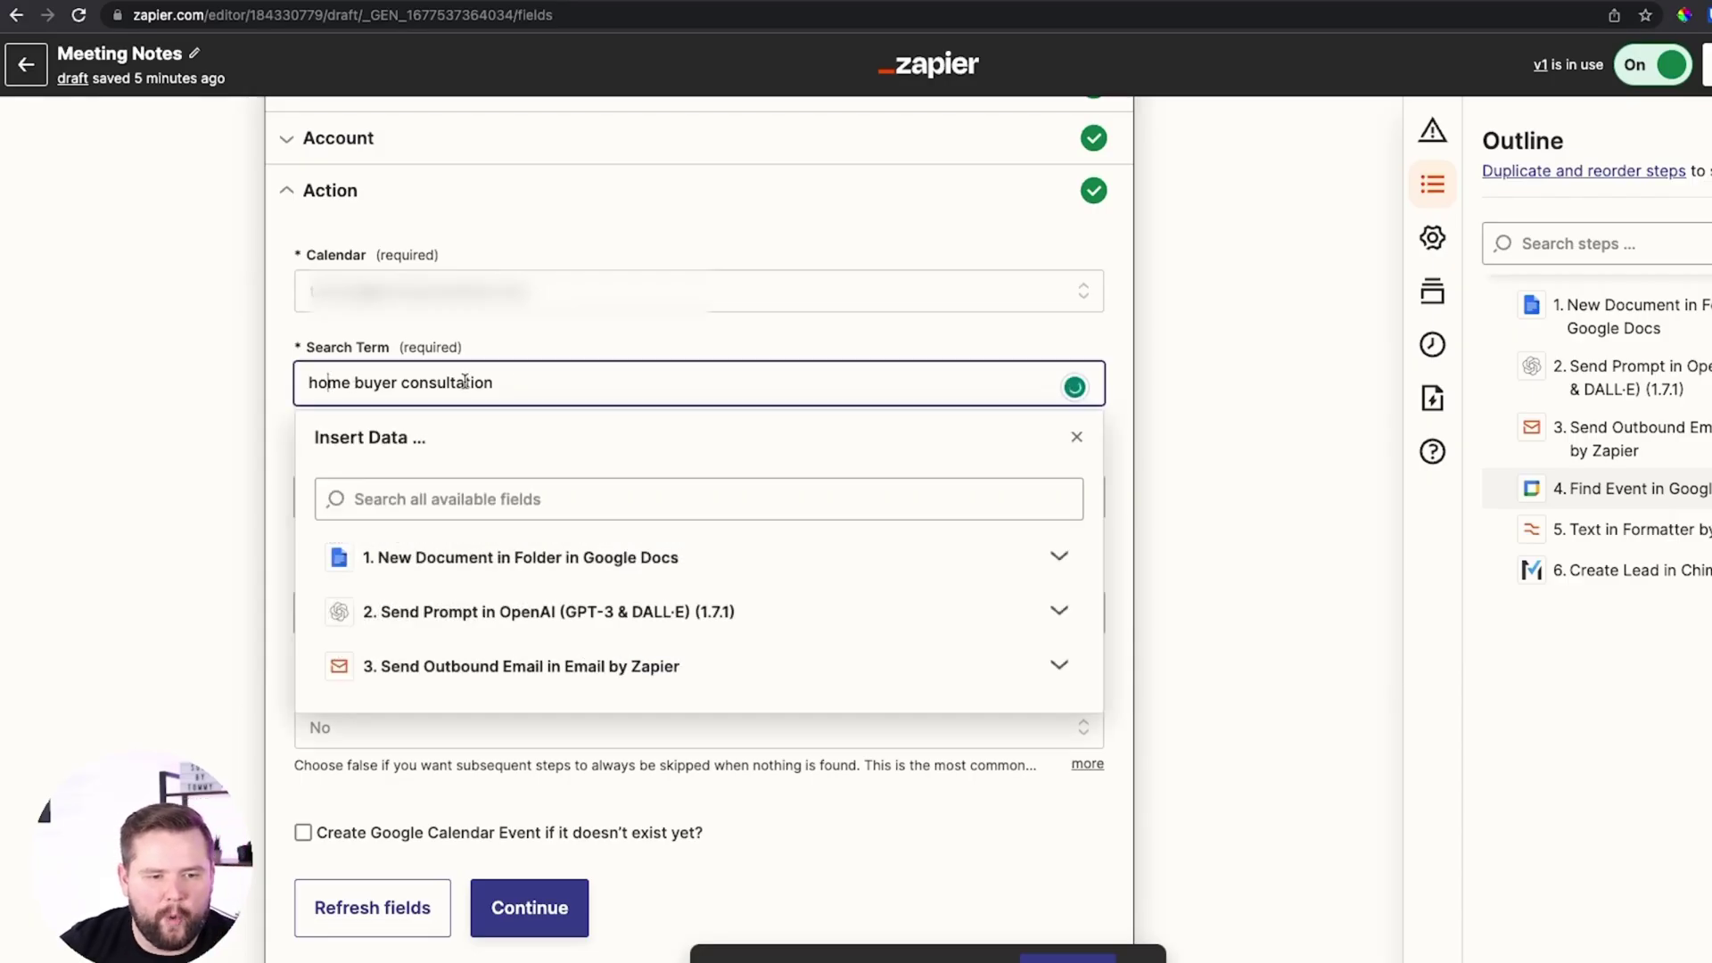
Set Find Event to search 'home buyer consultation' with the start time set to today
{"action": "triple_click", "coordinate": [561, 375]}
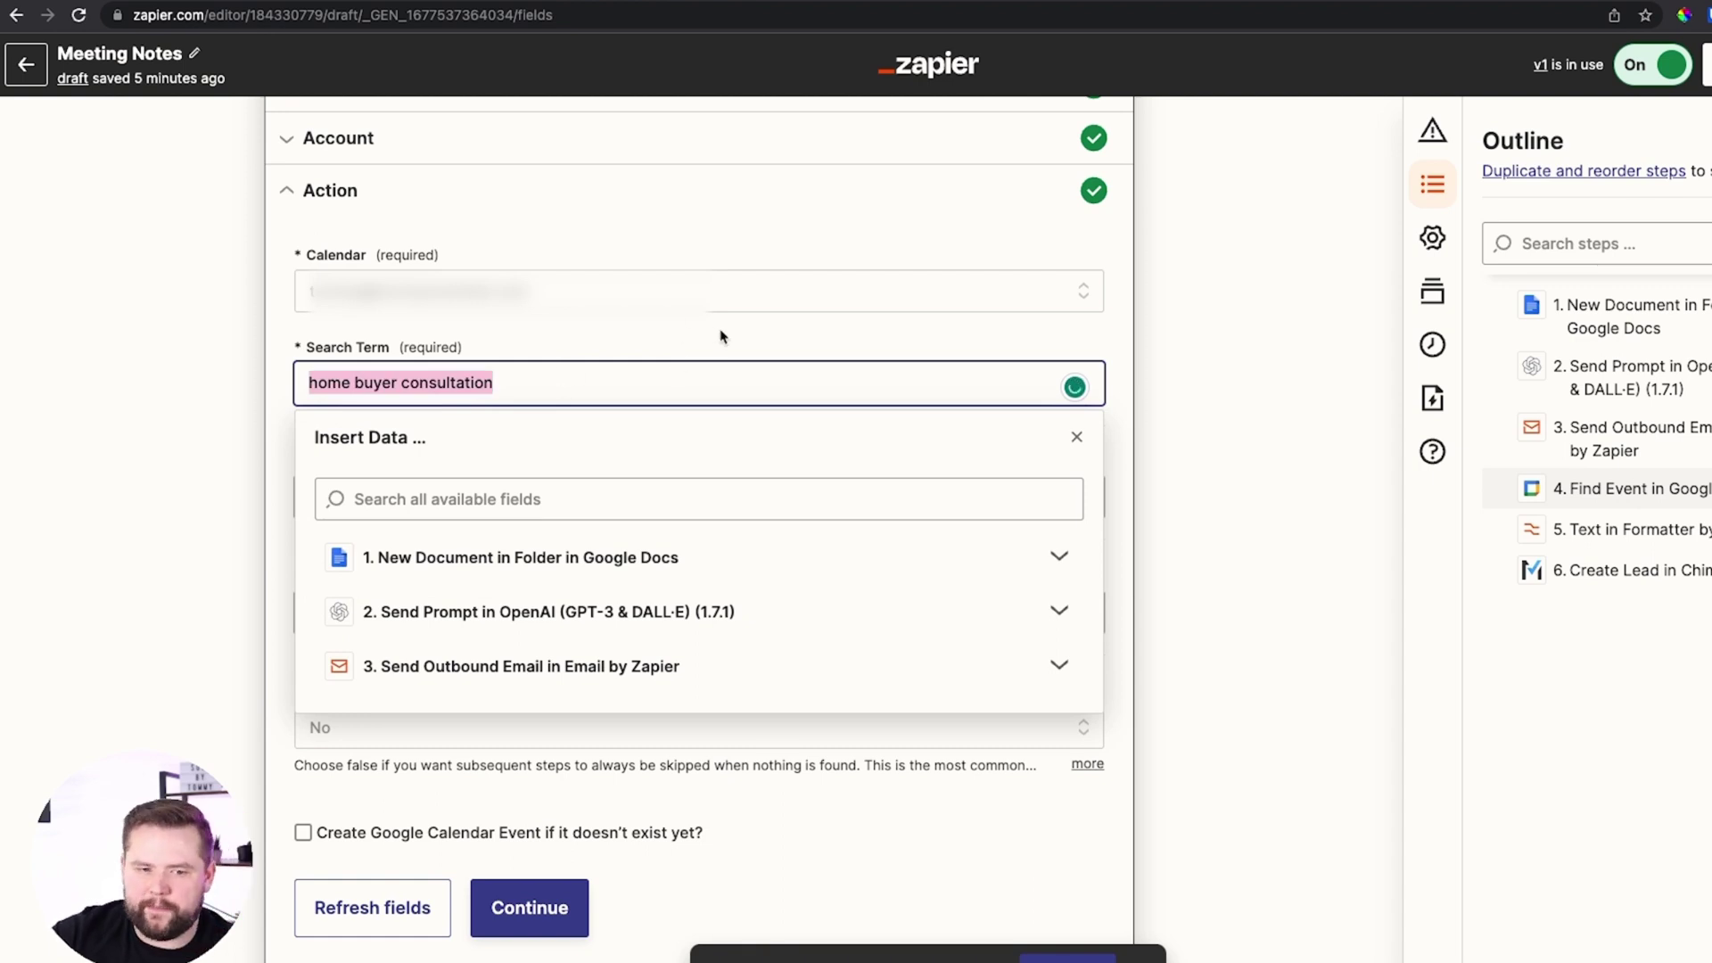
{"action": "key", "text": "Escape"}
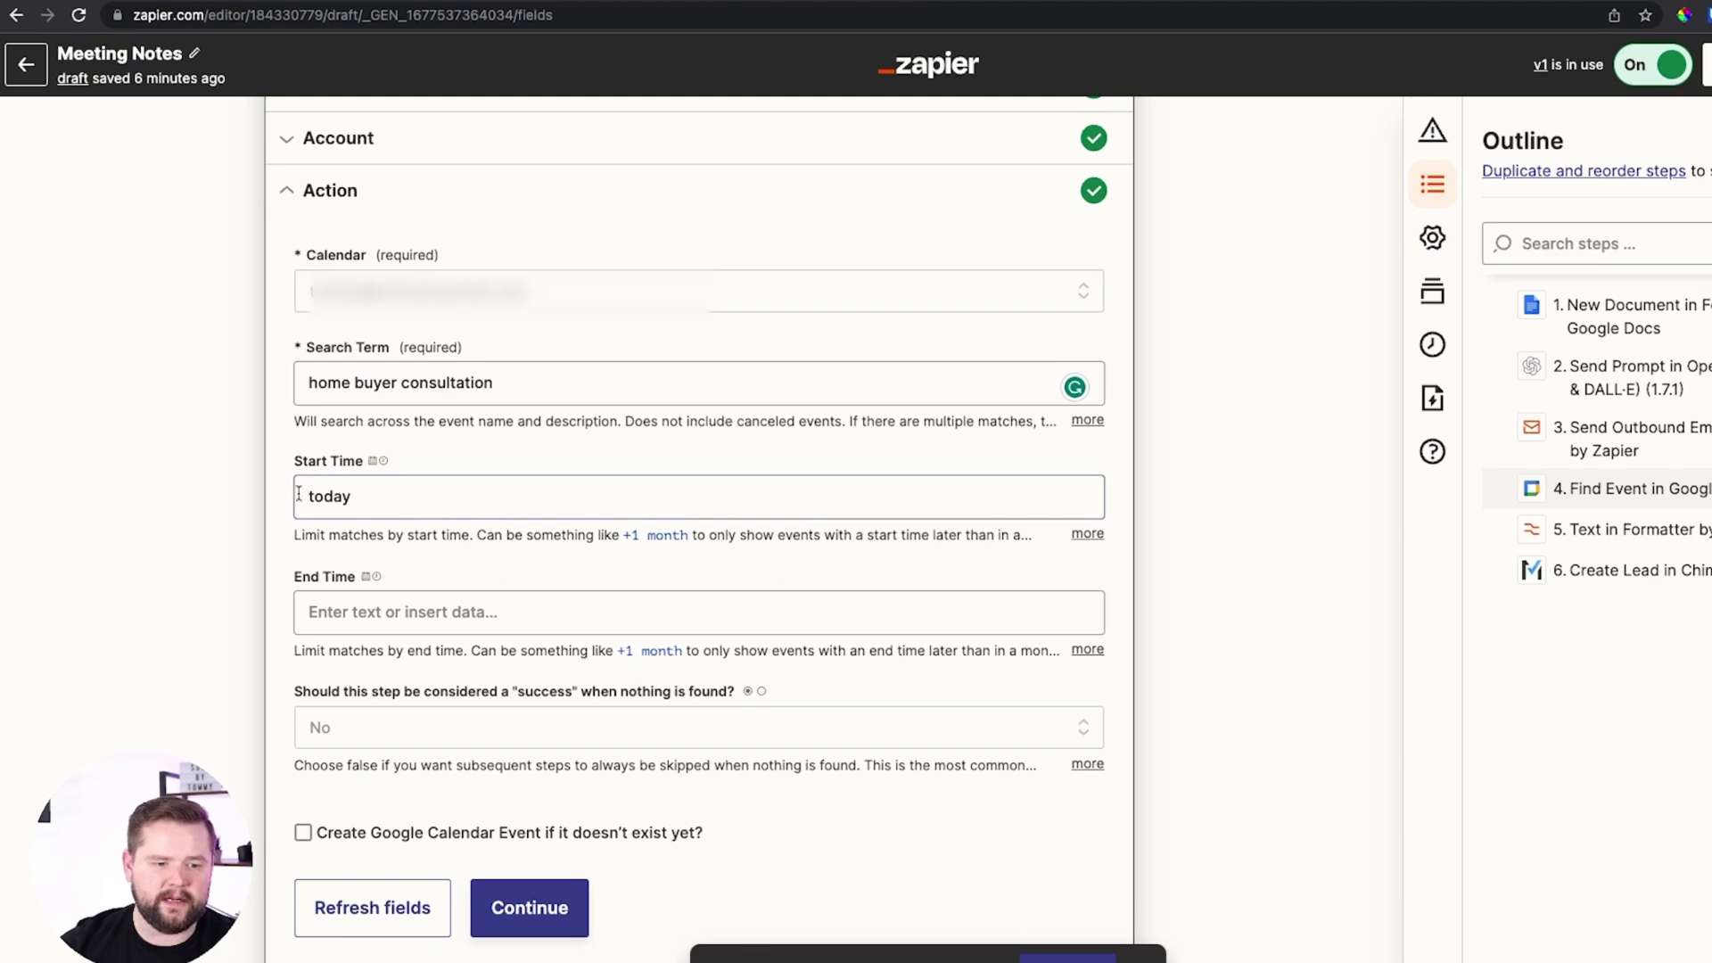
{"action": "scroll", "coordinate": [532, 616], "scroll_direction": "down", "scroll_amount": 2}
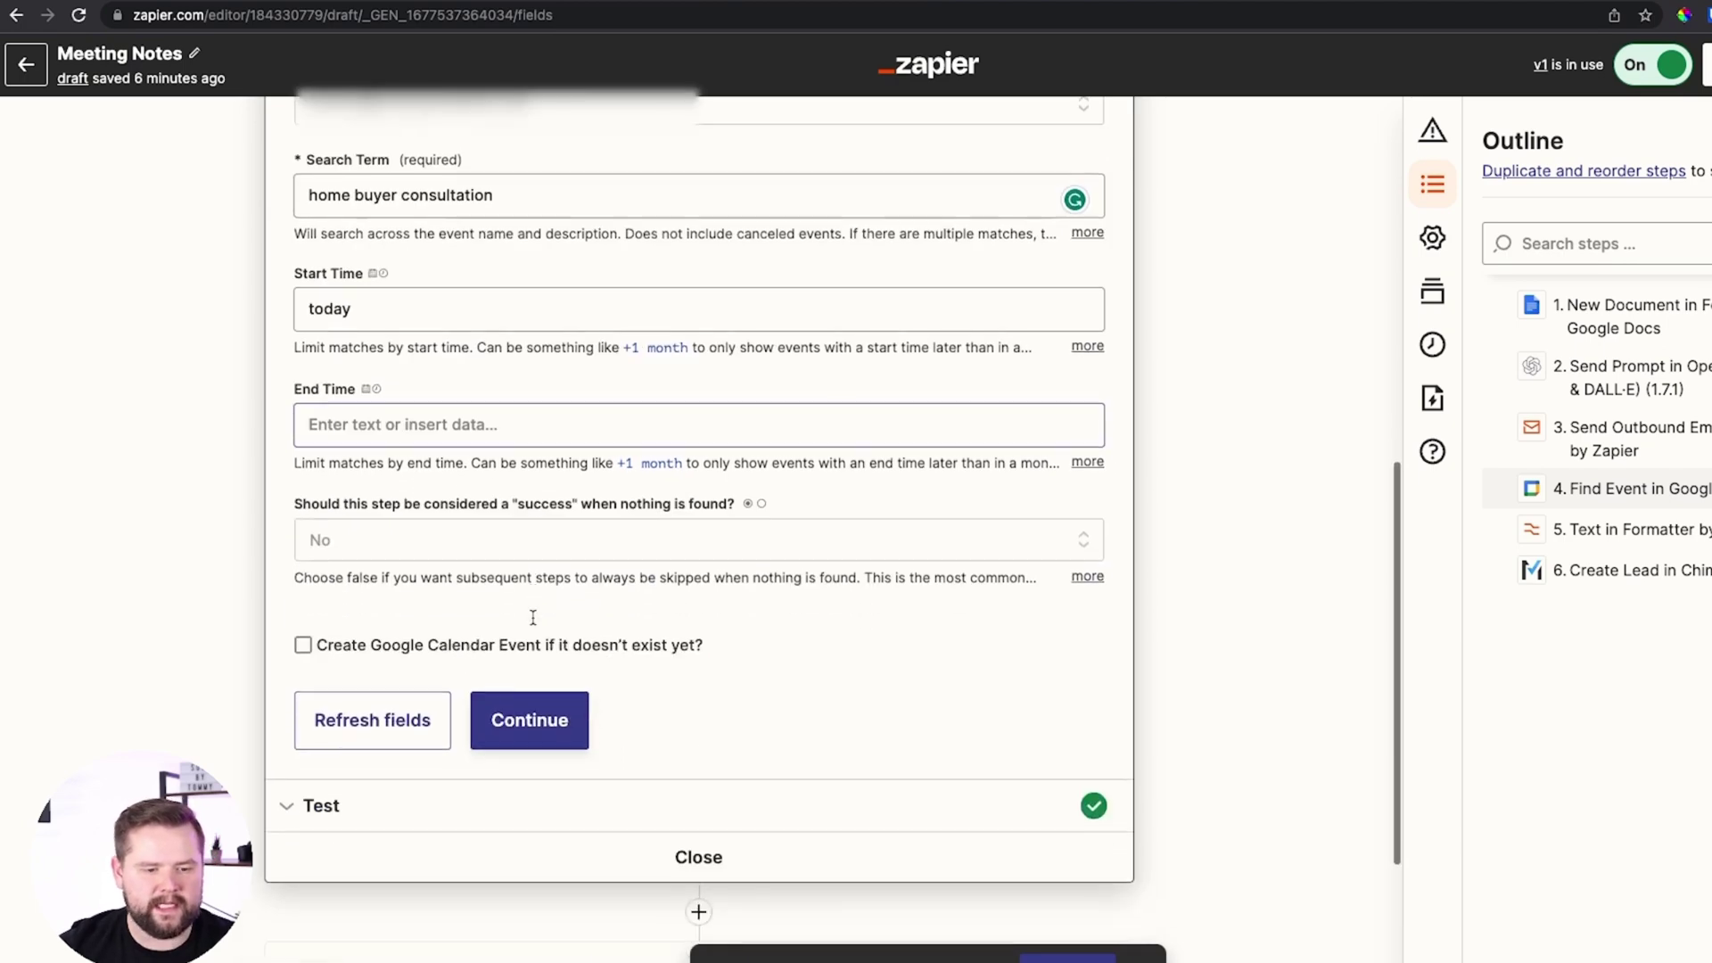
{"action": "scroll", "coordinate": [730, 528], "scroll_direction": "up", "scroll_amount": 2}
{"action": "scroll", "coordinate": [624, 713], "scroll_direction": "down", "scroll_amount": 1}
Test Find Event and confirm it returns the Mar 16 calendar booking
{"action": "left_click", "coordinate": [592, 879]}
{"action": "scroll", "coordinate": [650, 464], "scroll_direction": "down", "scroll_amount": 5}
{"action": "scroll", "coordinate": [650, 464], "scroll_direction": "down", "scroll_amount": 10}
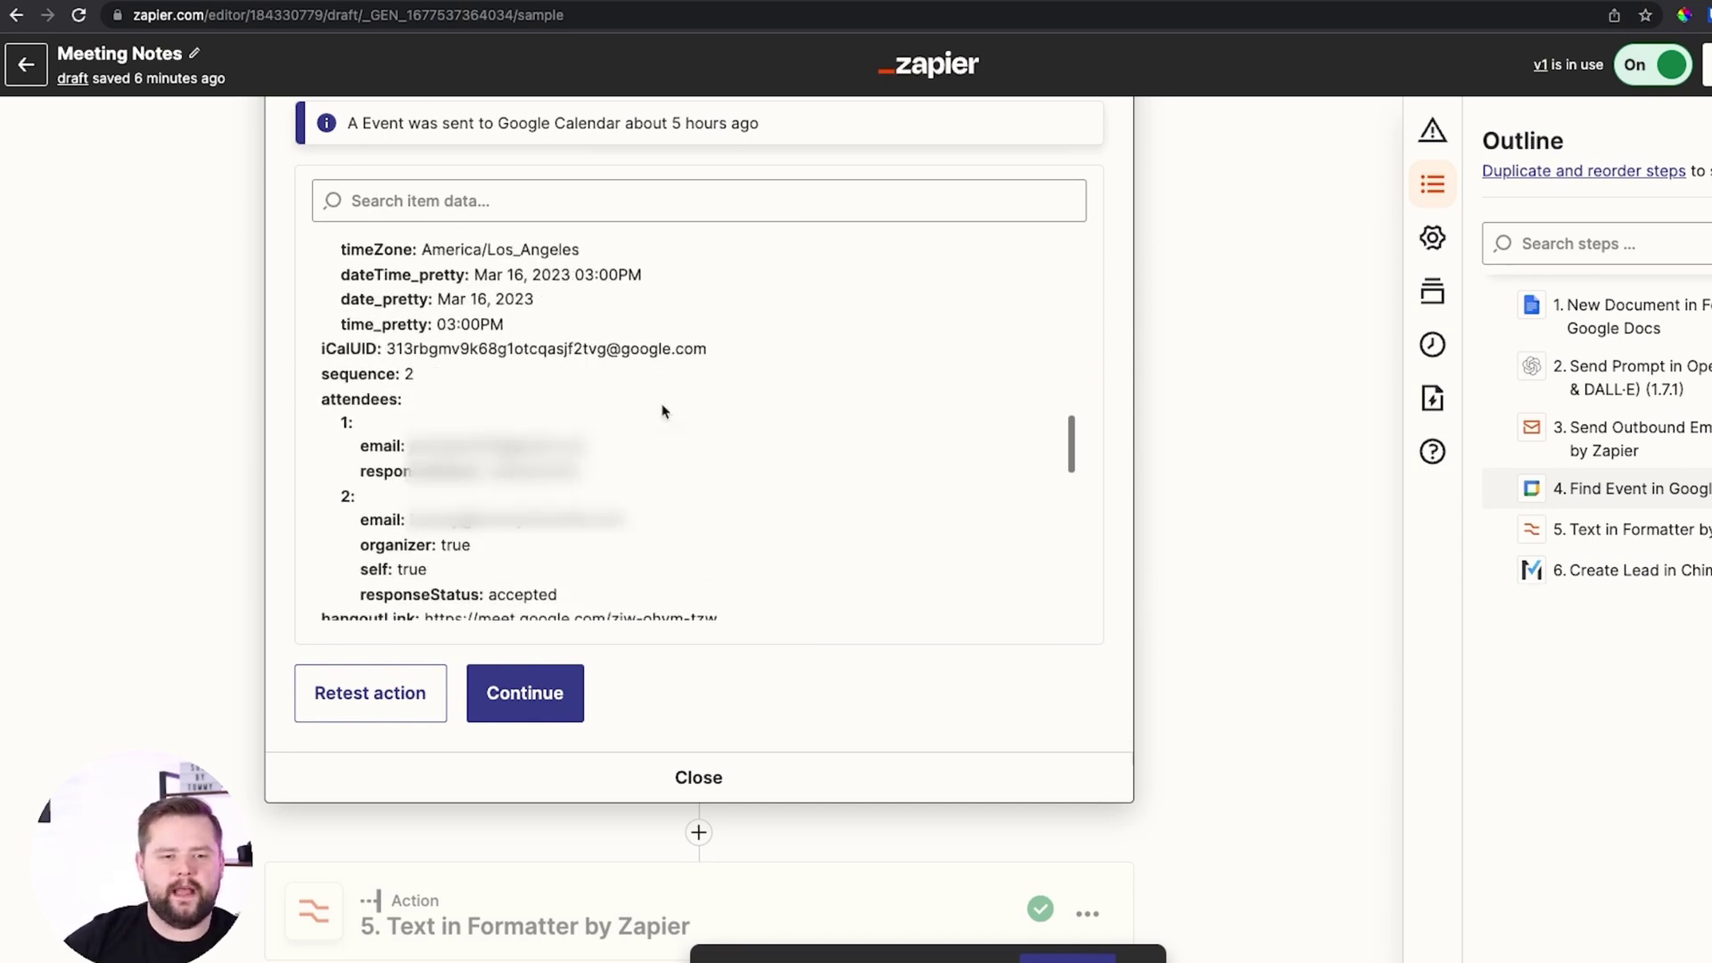
{"action": "left_click", "coordinate": [528, 682]}
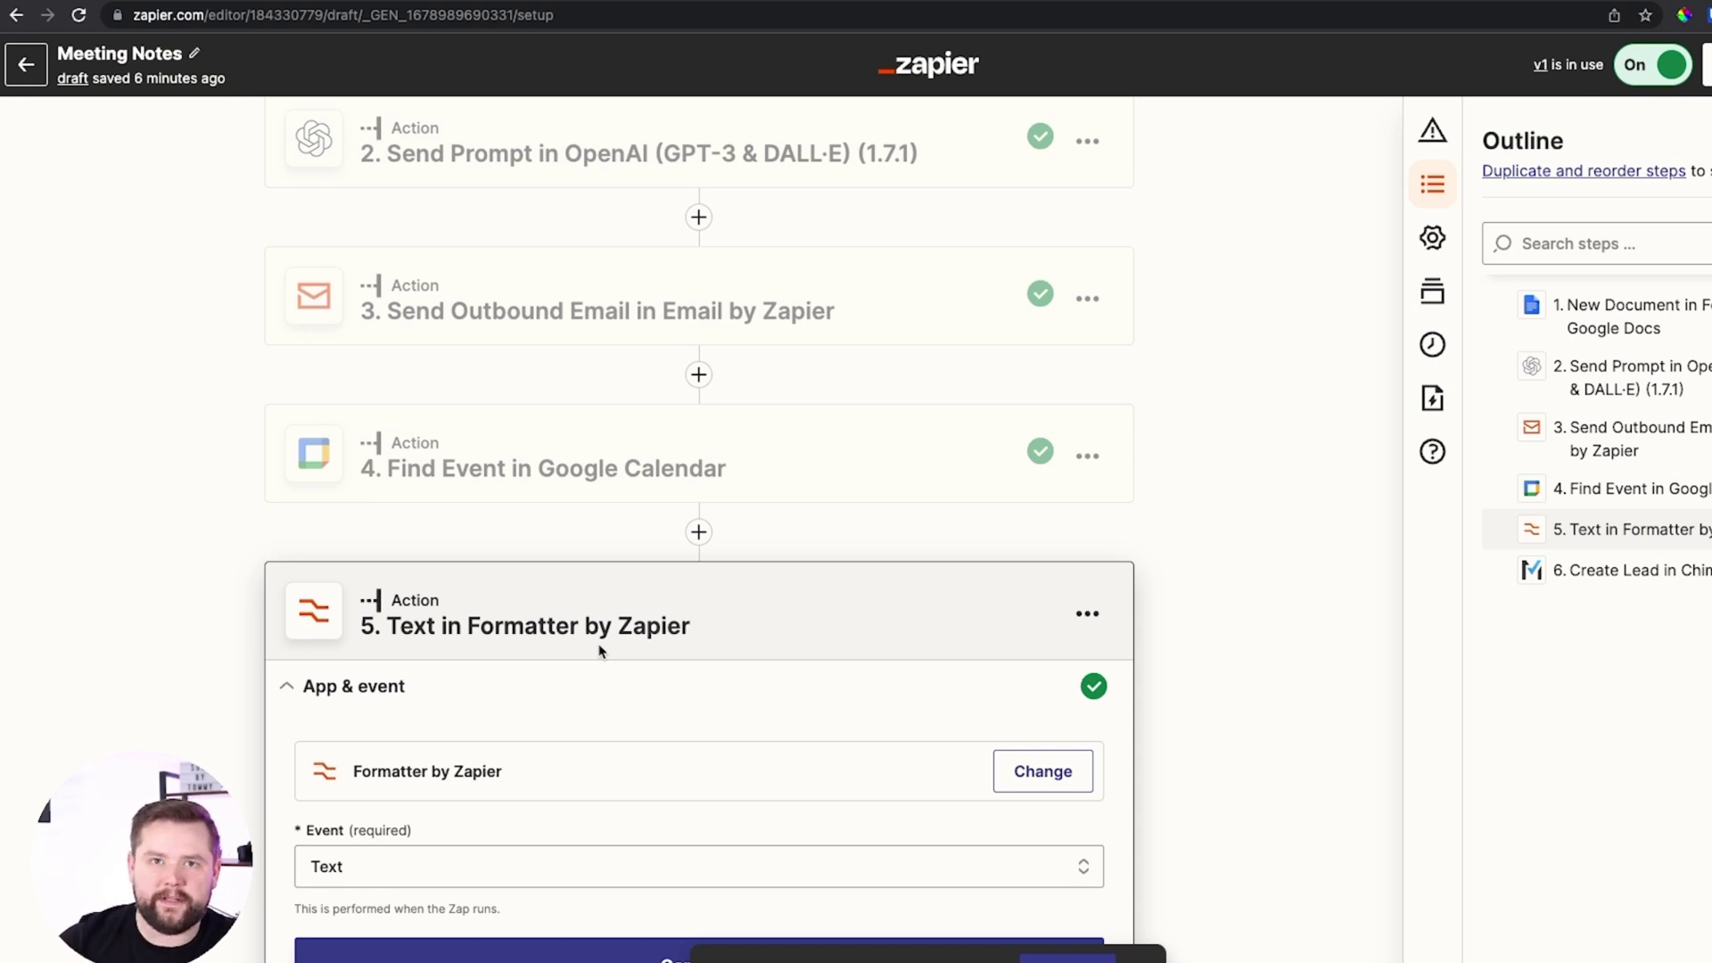
Scroll past Formatter to step 6 Create Lead in Chime, with Email mapped to attendee email
{"action": "scroll", "coordinate": [599, 651], "scroll_direction": "down", "scroll_amount": 2}
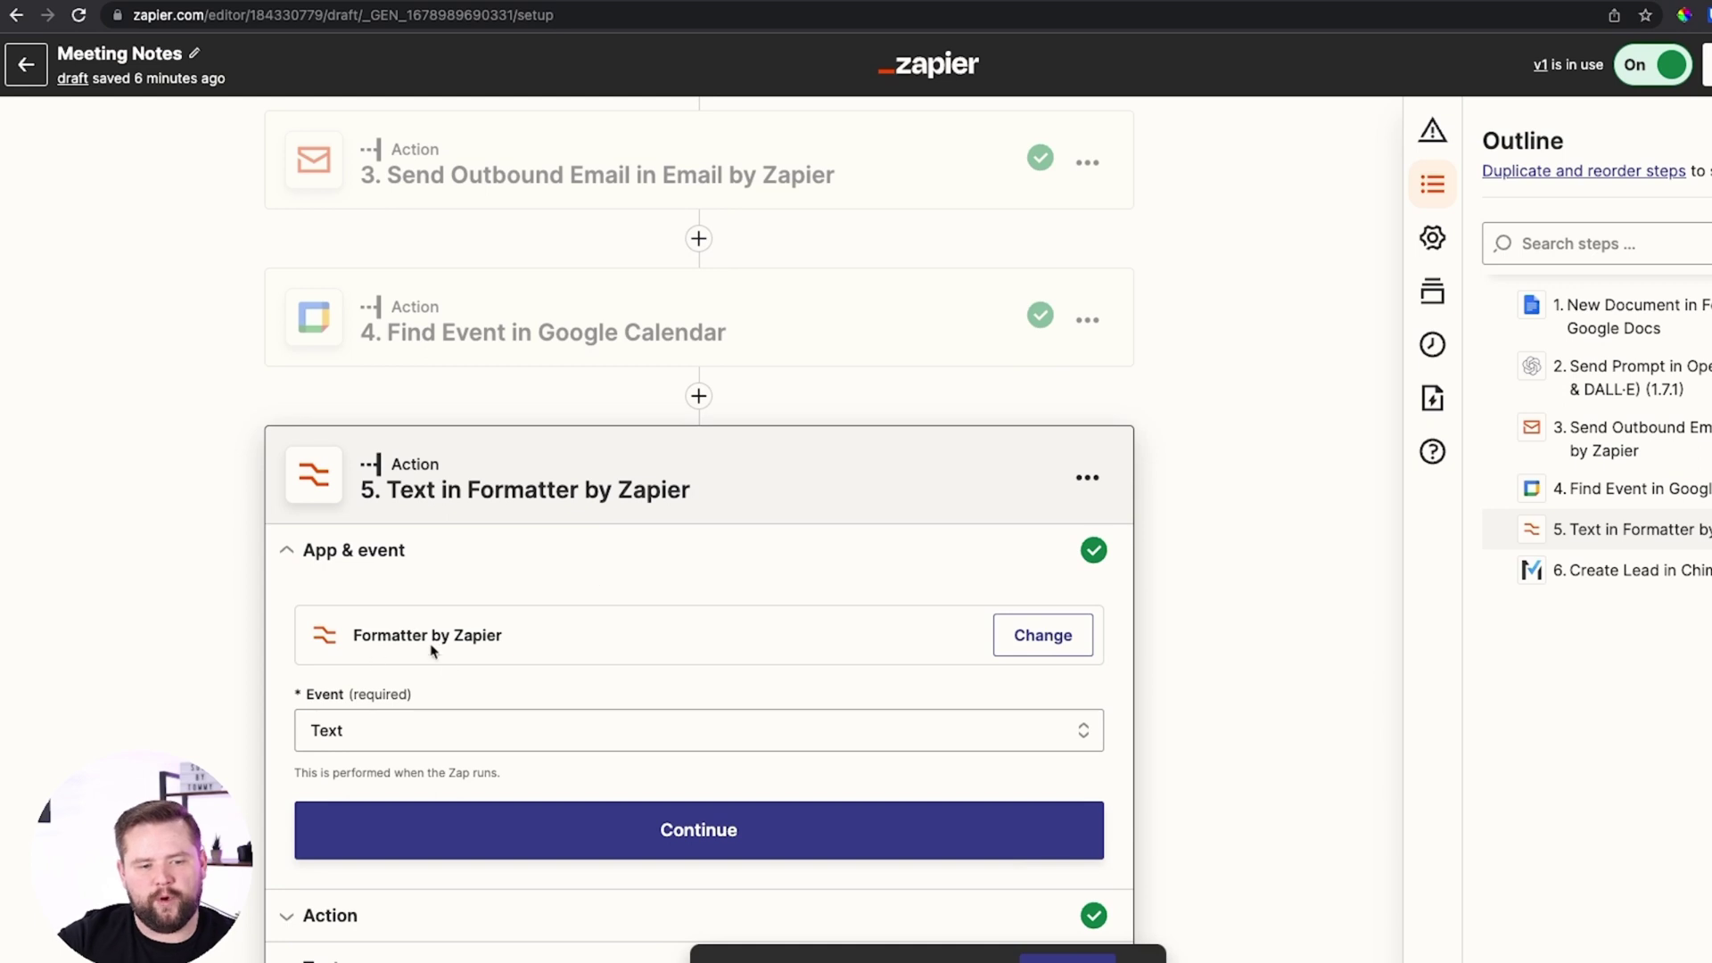
{"action": "scroll", "coordinate": [959, 607], "scroll_direction": "down", "scroll_amount": 2}
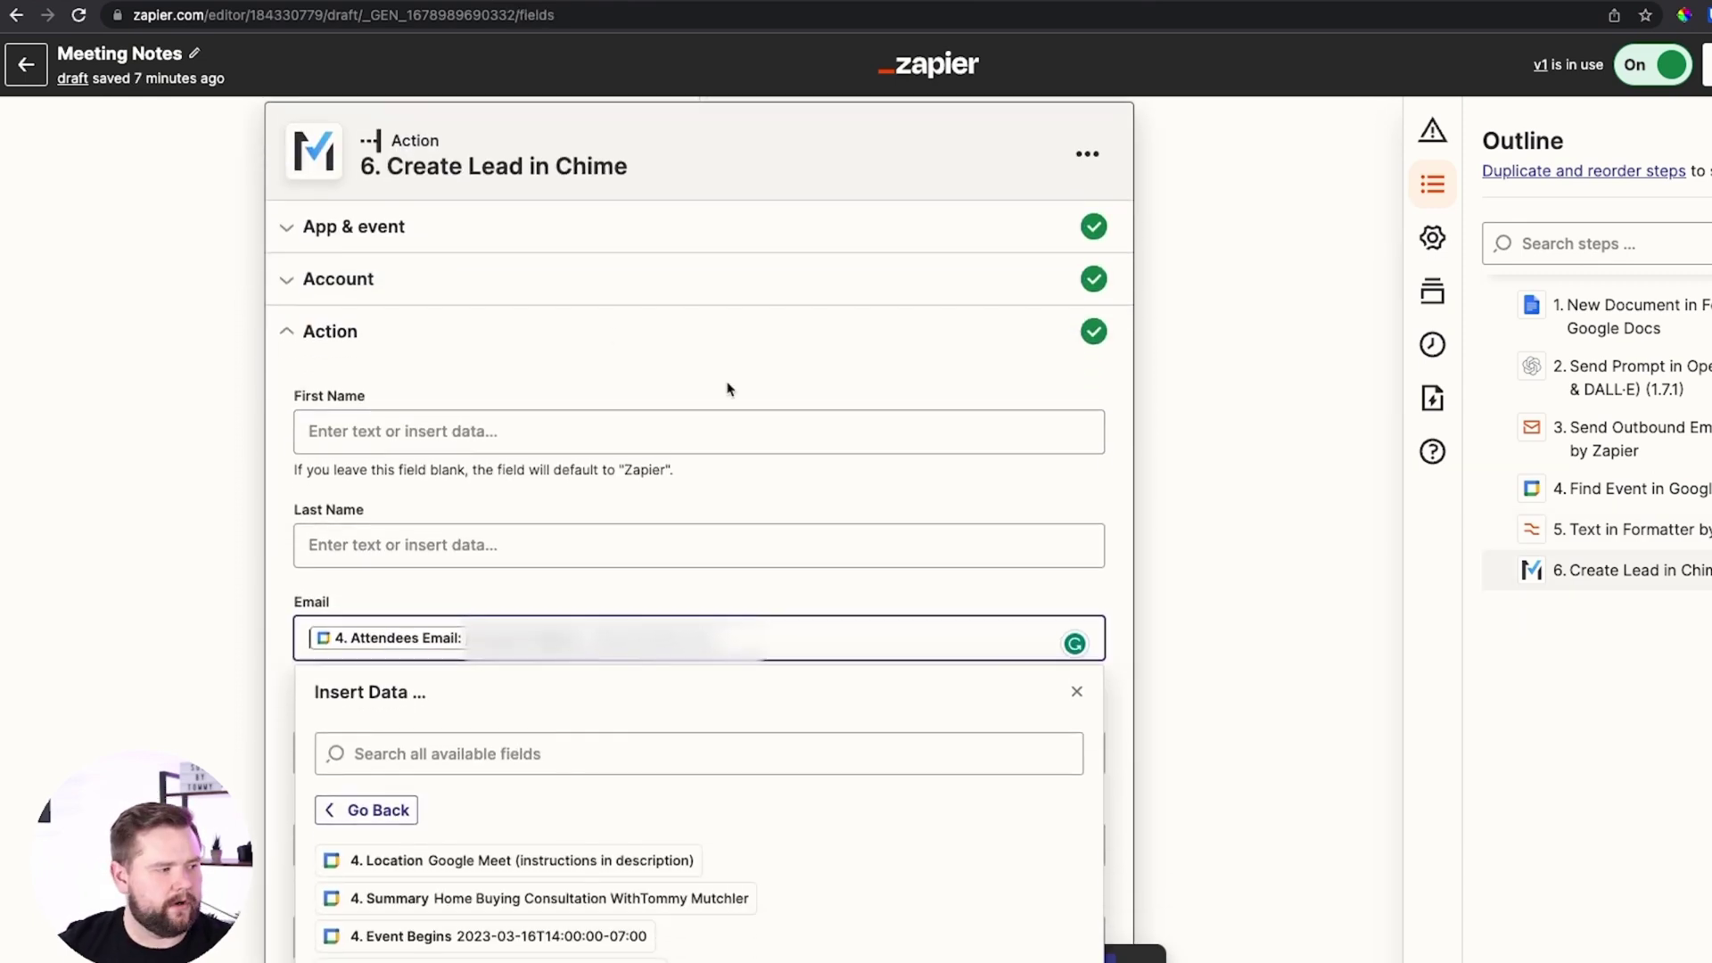
Remove Chime's Email mapping and set the Formatter Text step to the Split Text transform
{"action": "scroll", "coordinate": [728, 389], "scroll_direction": "down", "scroll_amount": 2}
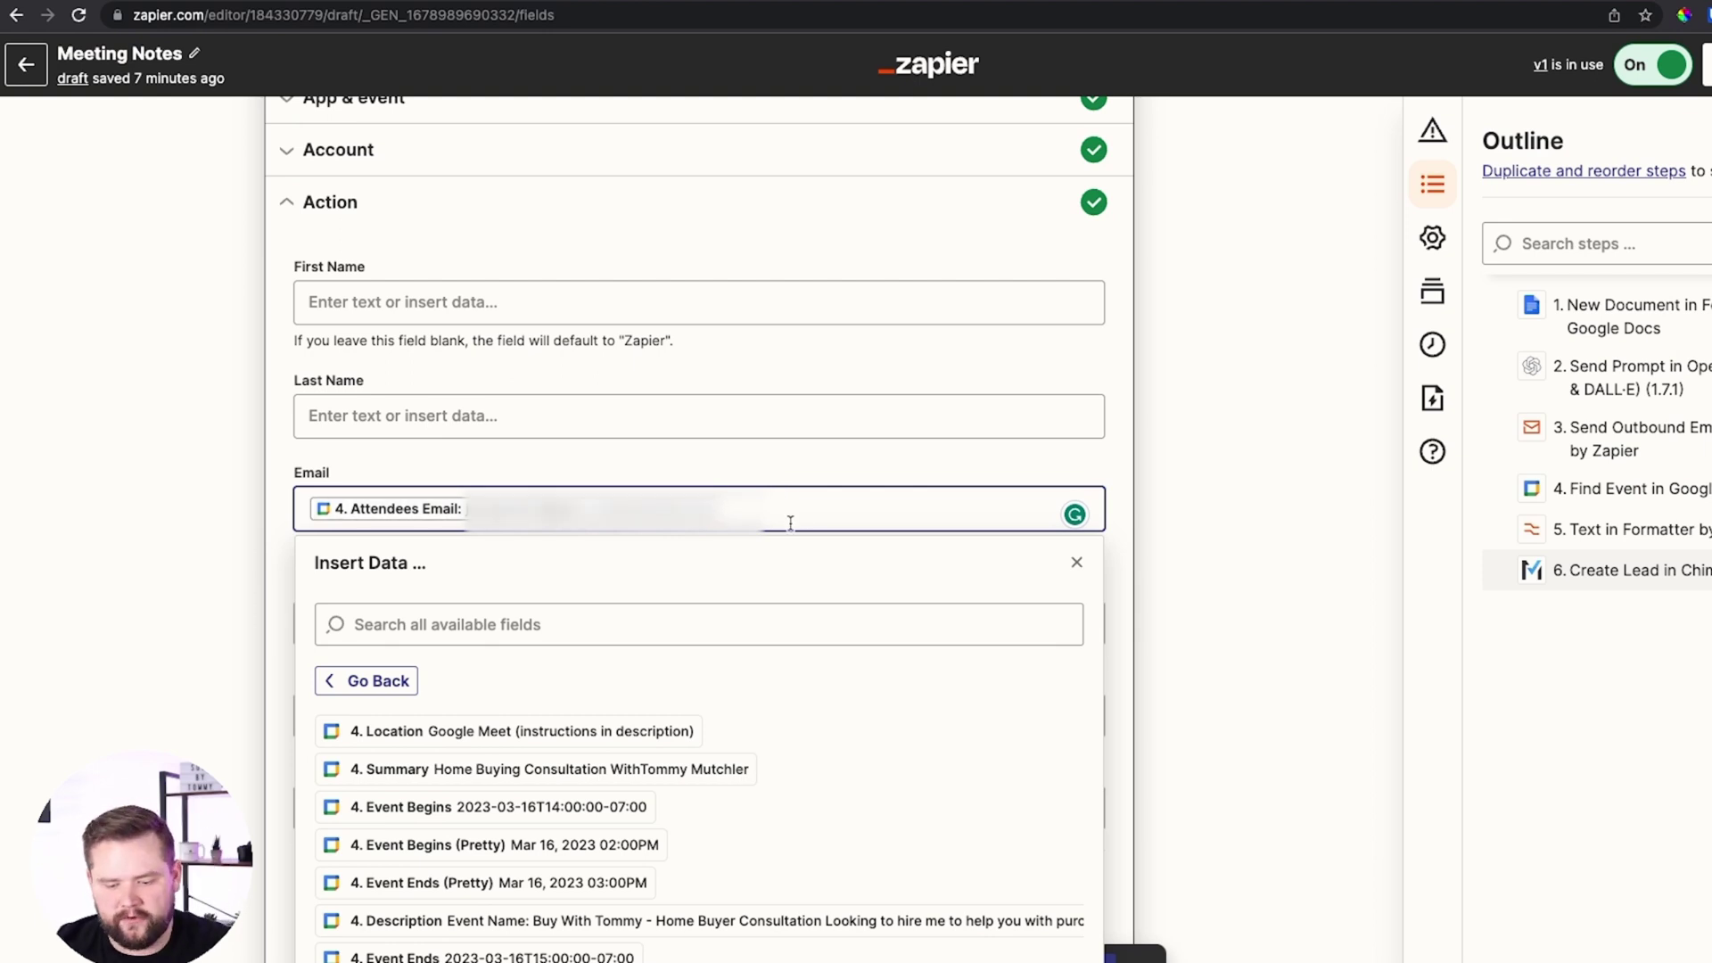
{"action": "key", "text": "BackSpace"}
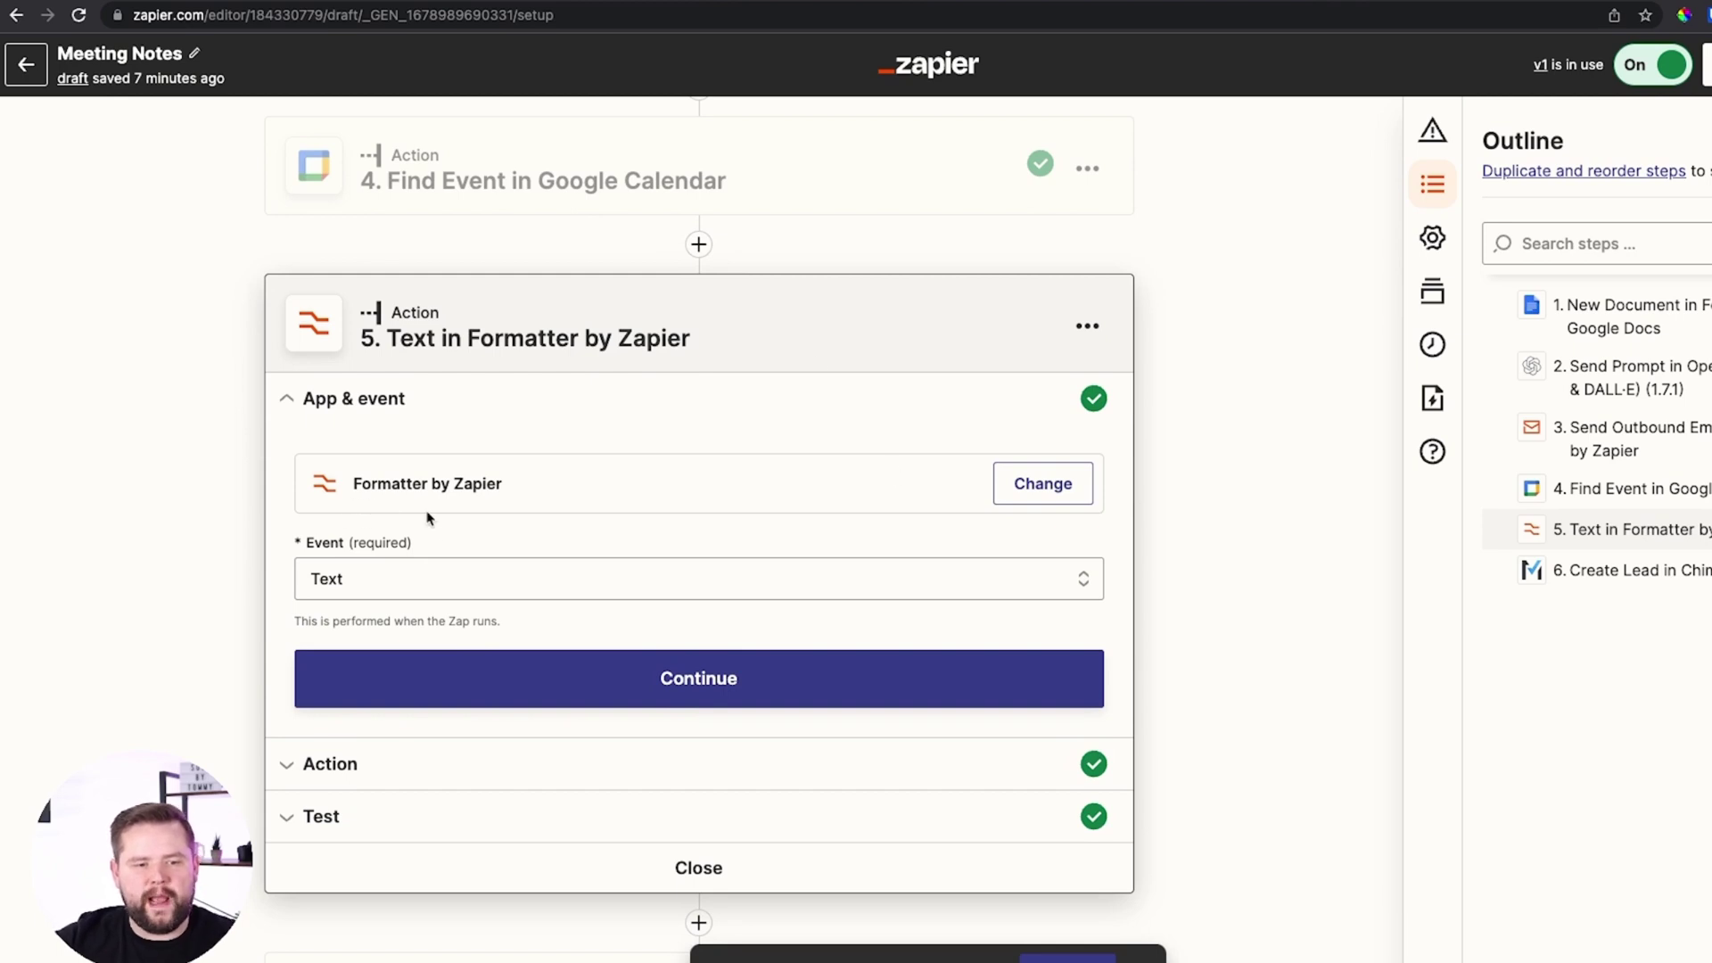
{"action": "scroll", "coordinate": [554, 426], "scroll_direction": "down", "scroll_amount": 2}
{"action": "left_click", "coordinate": [555, 426]}
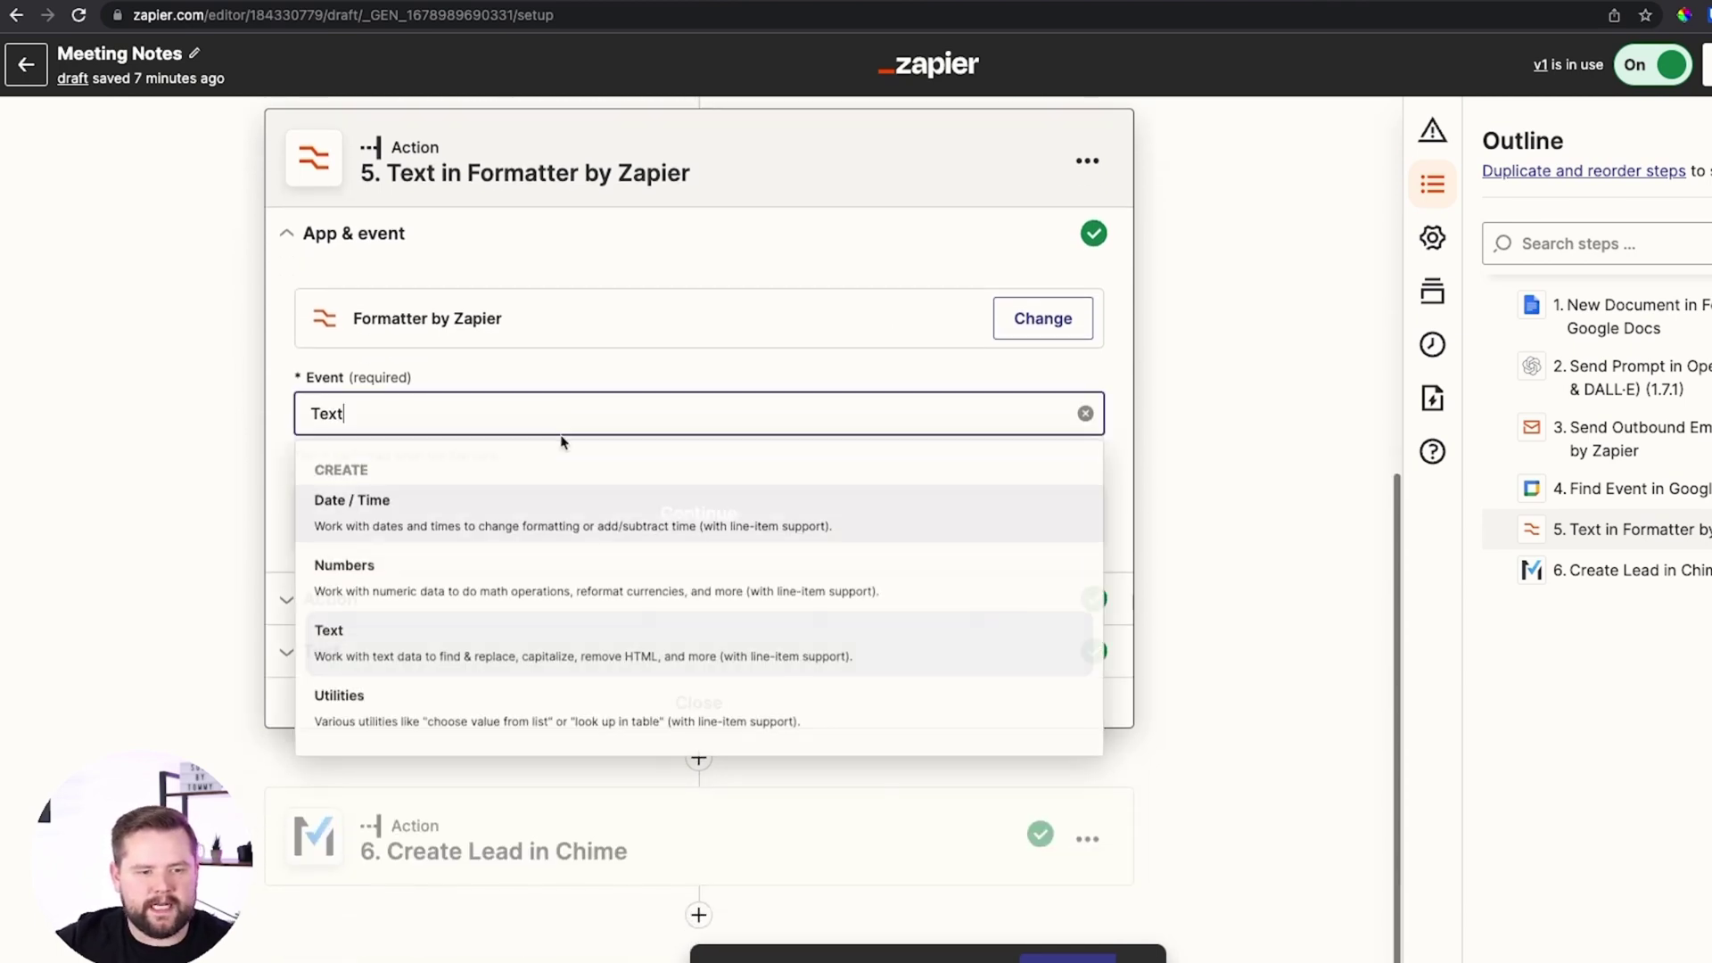
{"action": "left_click", "coordinate": [504, 655]}
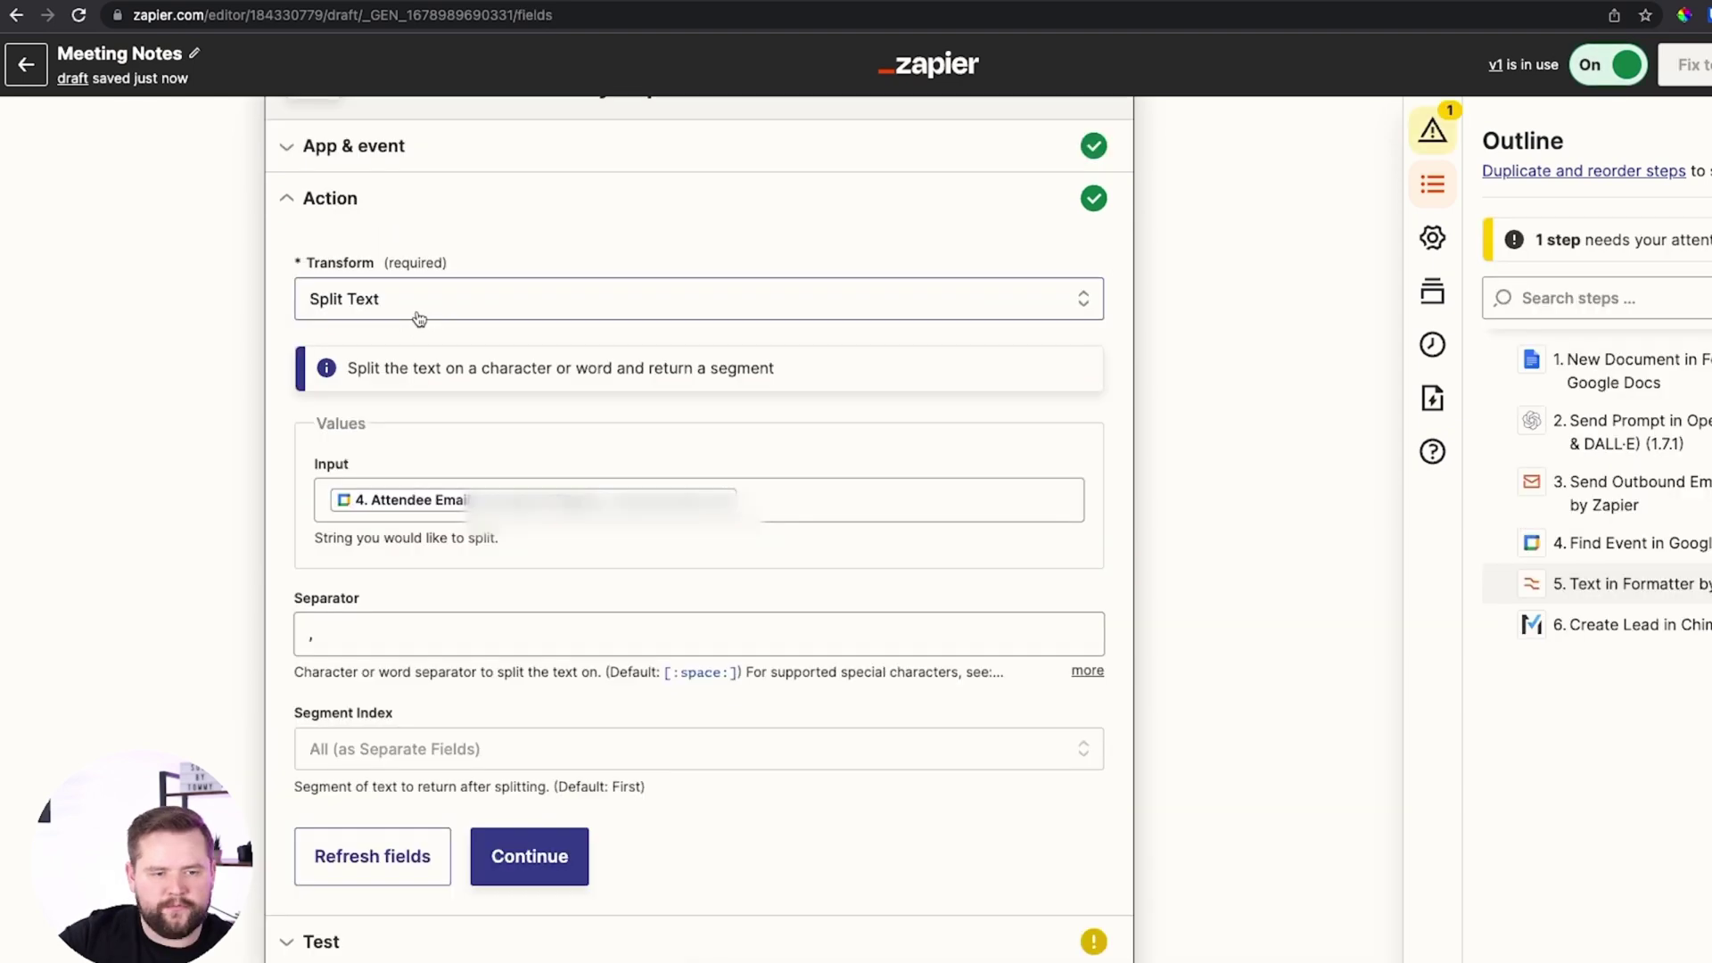
{"action": "left_click", "coordinate": [420, 312]}
{"action": "left_click", "coordinate": [466, 708]}
{"action": "type", "text": "split"}
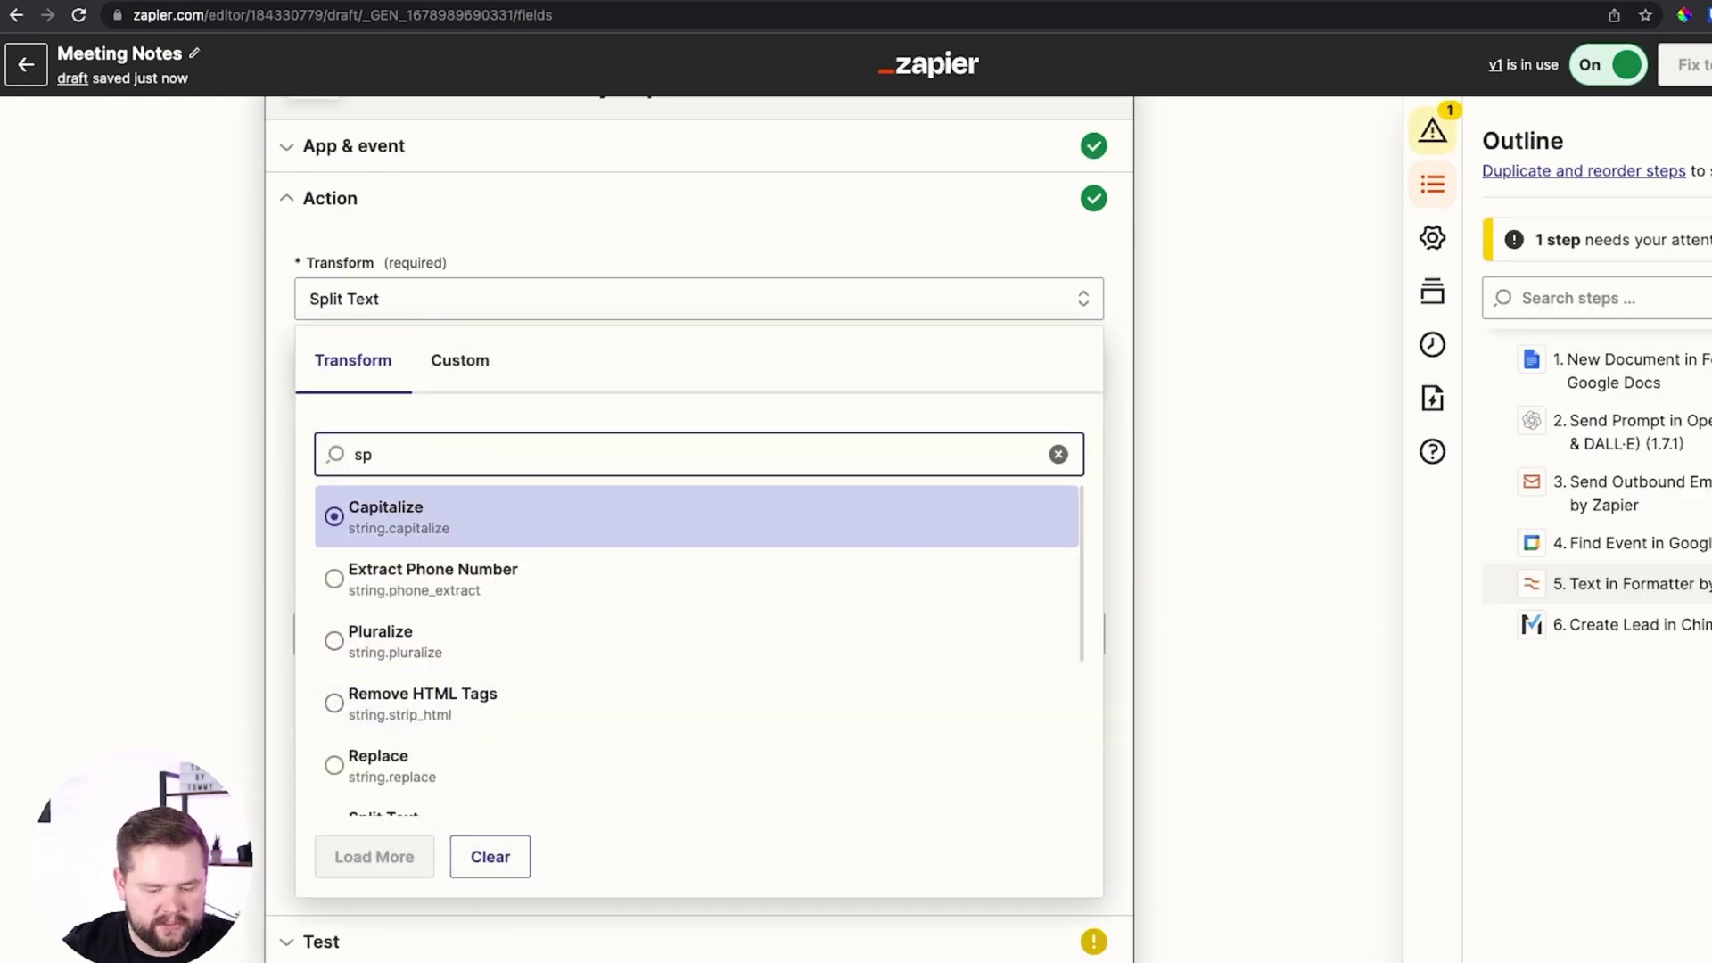
{"action": "key", "text": "Return"}
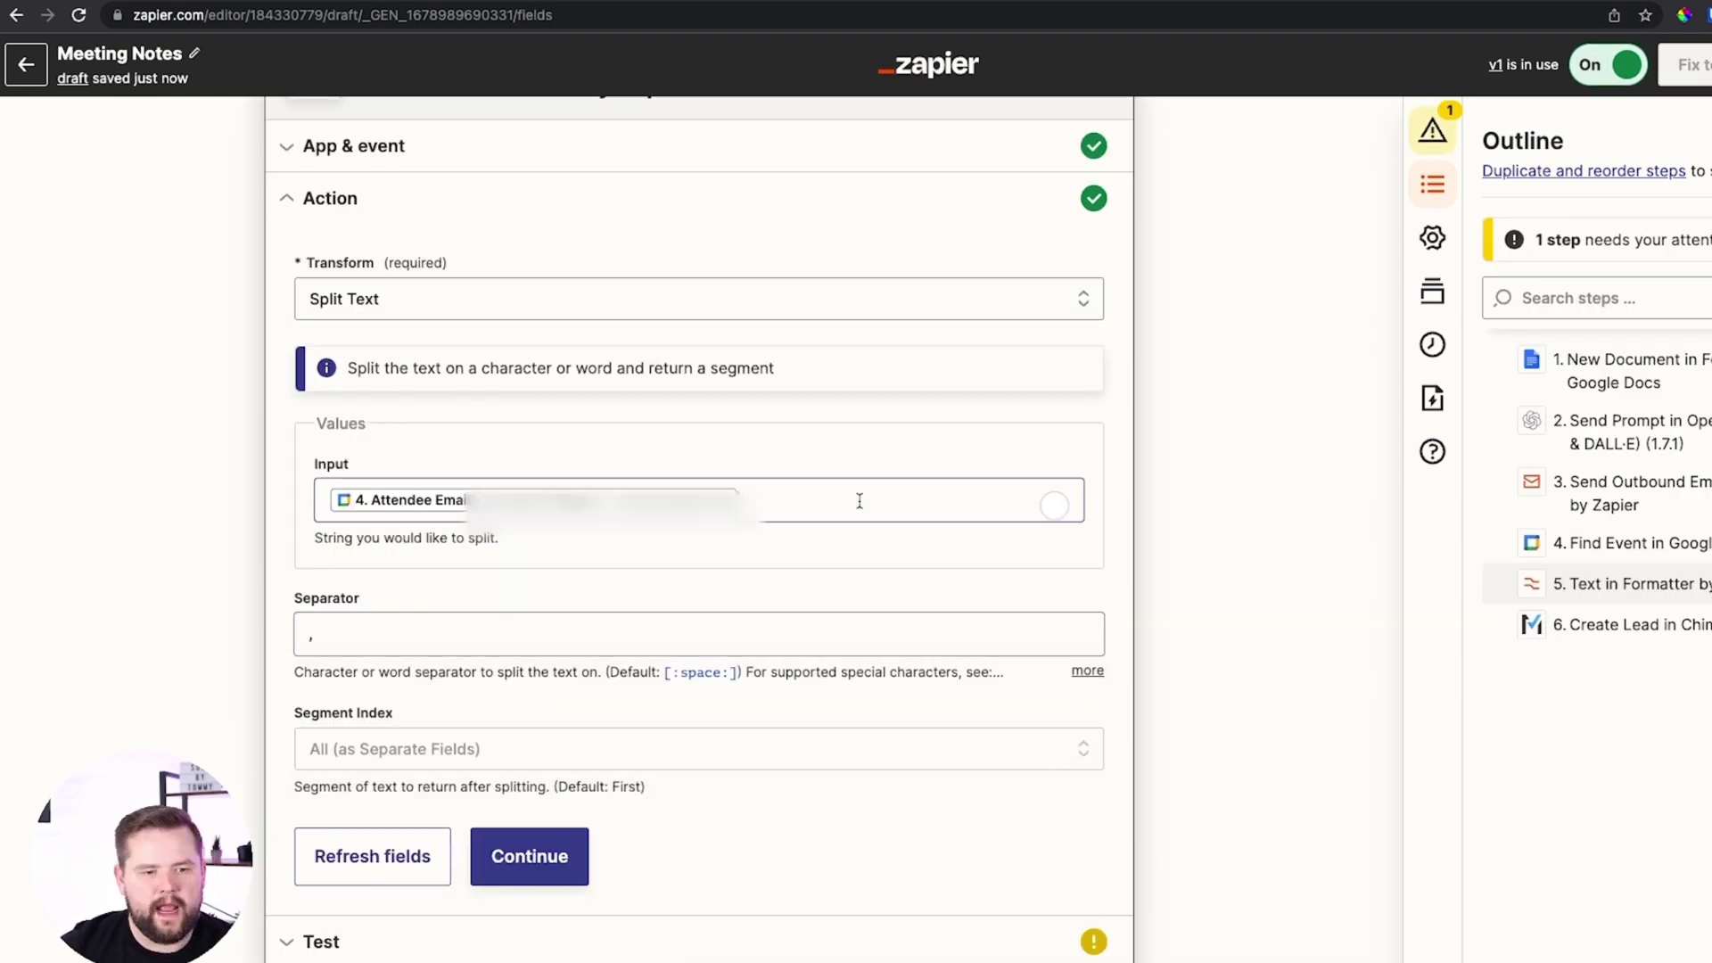
Map step 4's Attendee Emails field into the Split Text input
{"action": "left_click", "coordinate": [860, 499]}
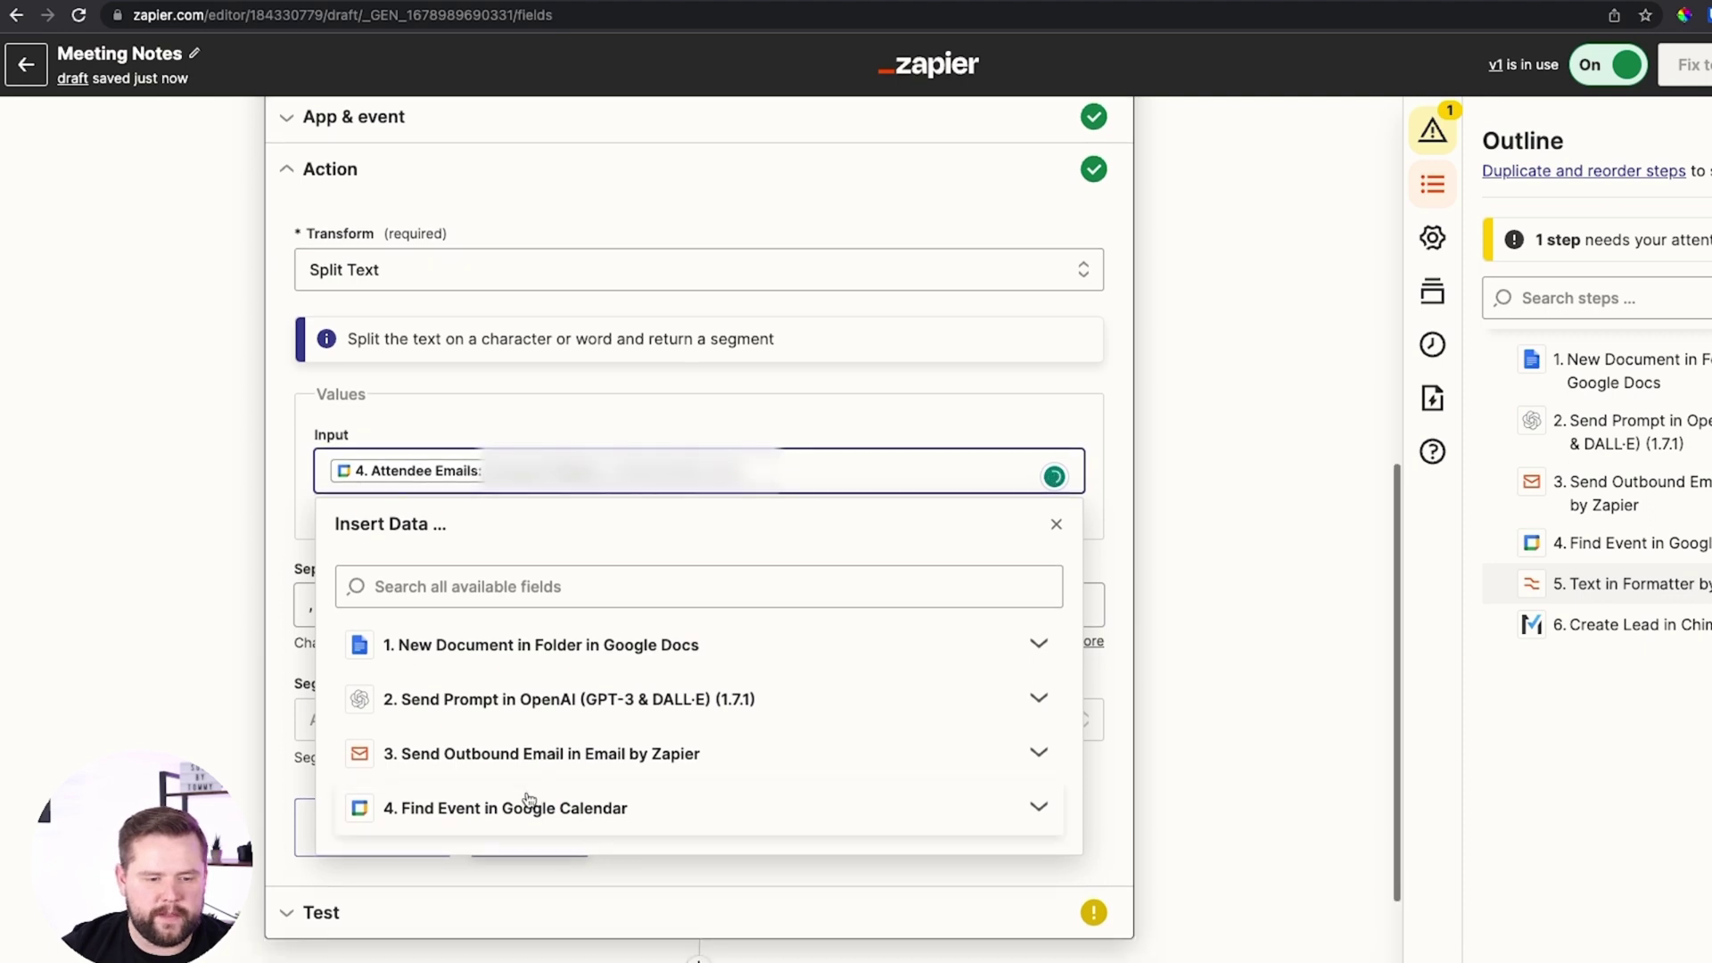
{"action": "left_click", "coordinate": [529, 805]}
{"action": "scroll", "coordinate": [573, 826], "scroll_direction": "down", "scroll_amount": 1}
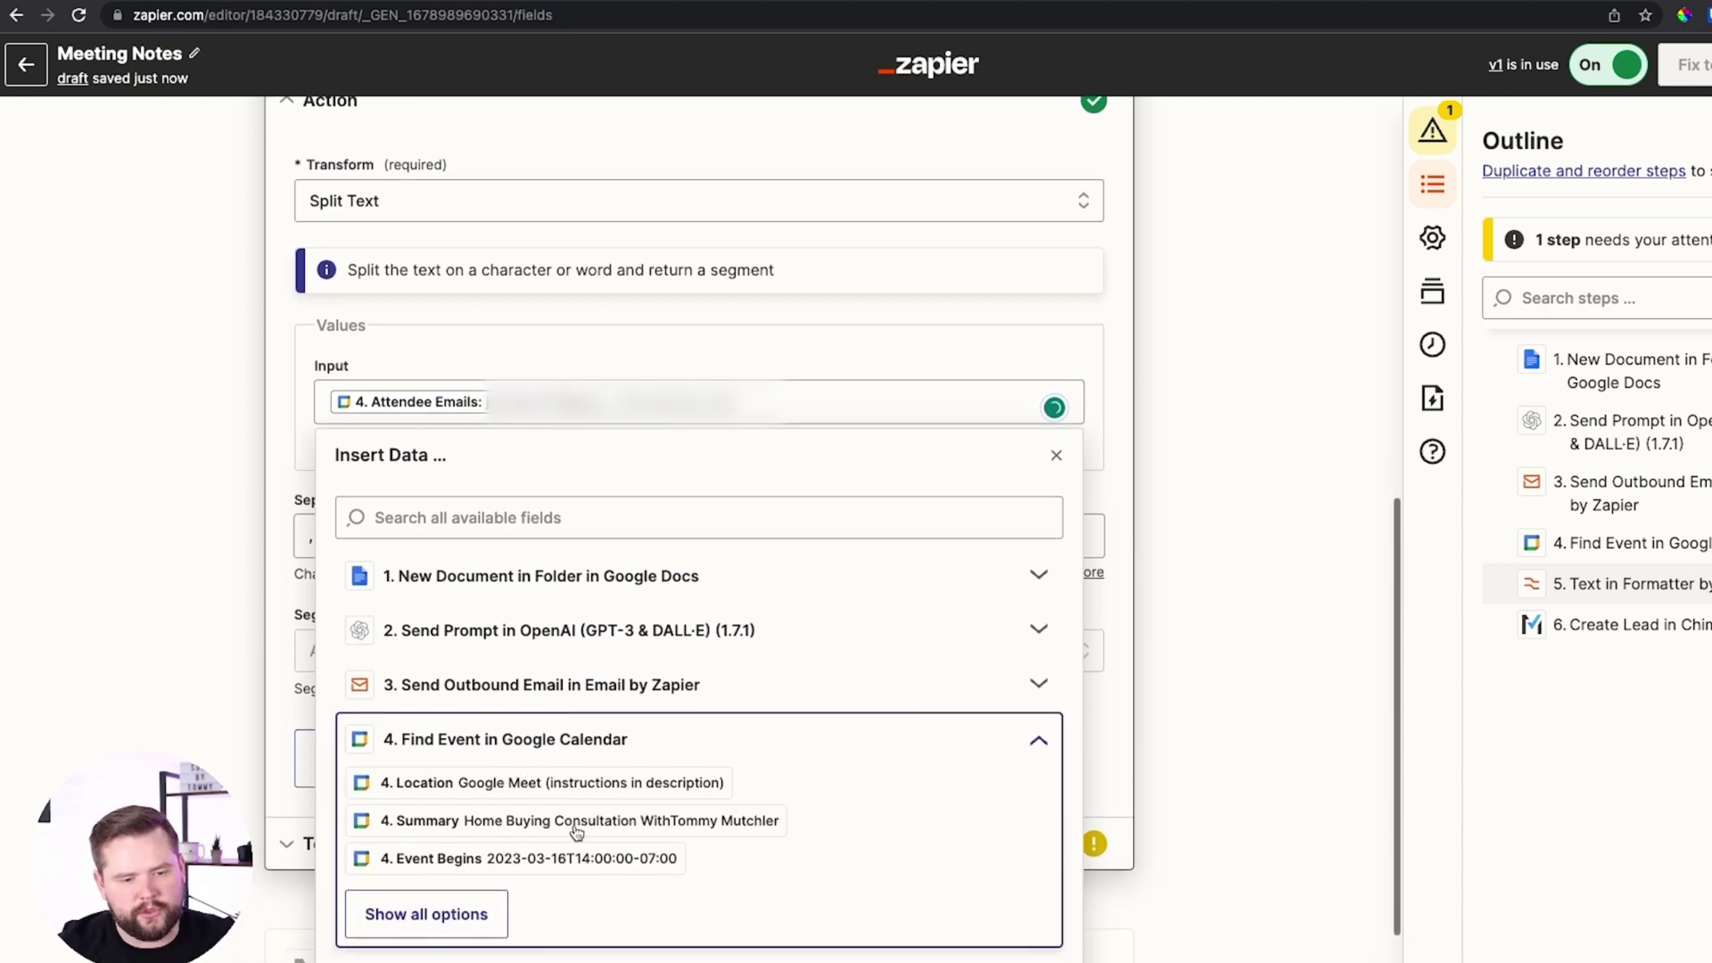
{"action": "left_click", "coordinate": [425, 916]}
{"action": "scroll", "coordinate": [462, 807], "scroll_direction": "down", "scroll_amount": 3}
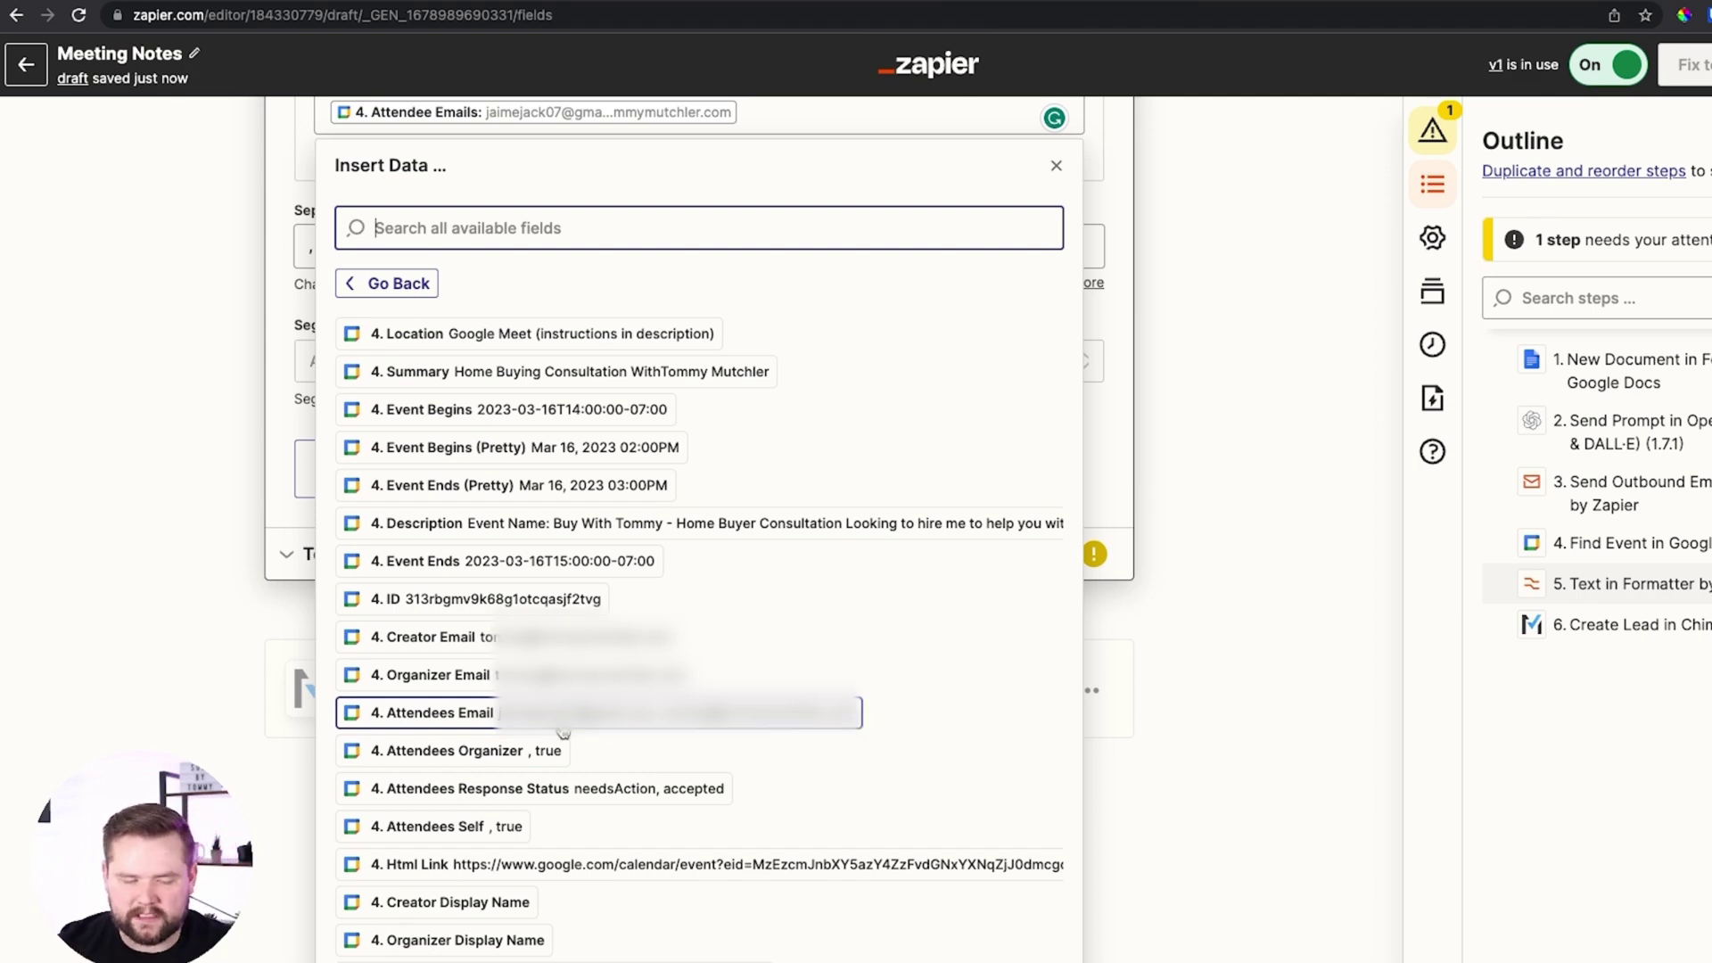
{"action": "left_click", "coordinate": [563, 727]}
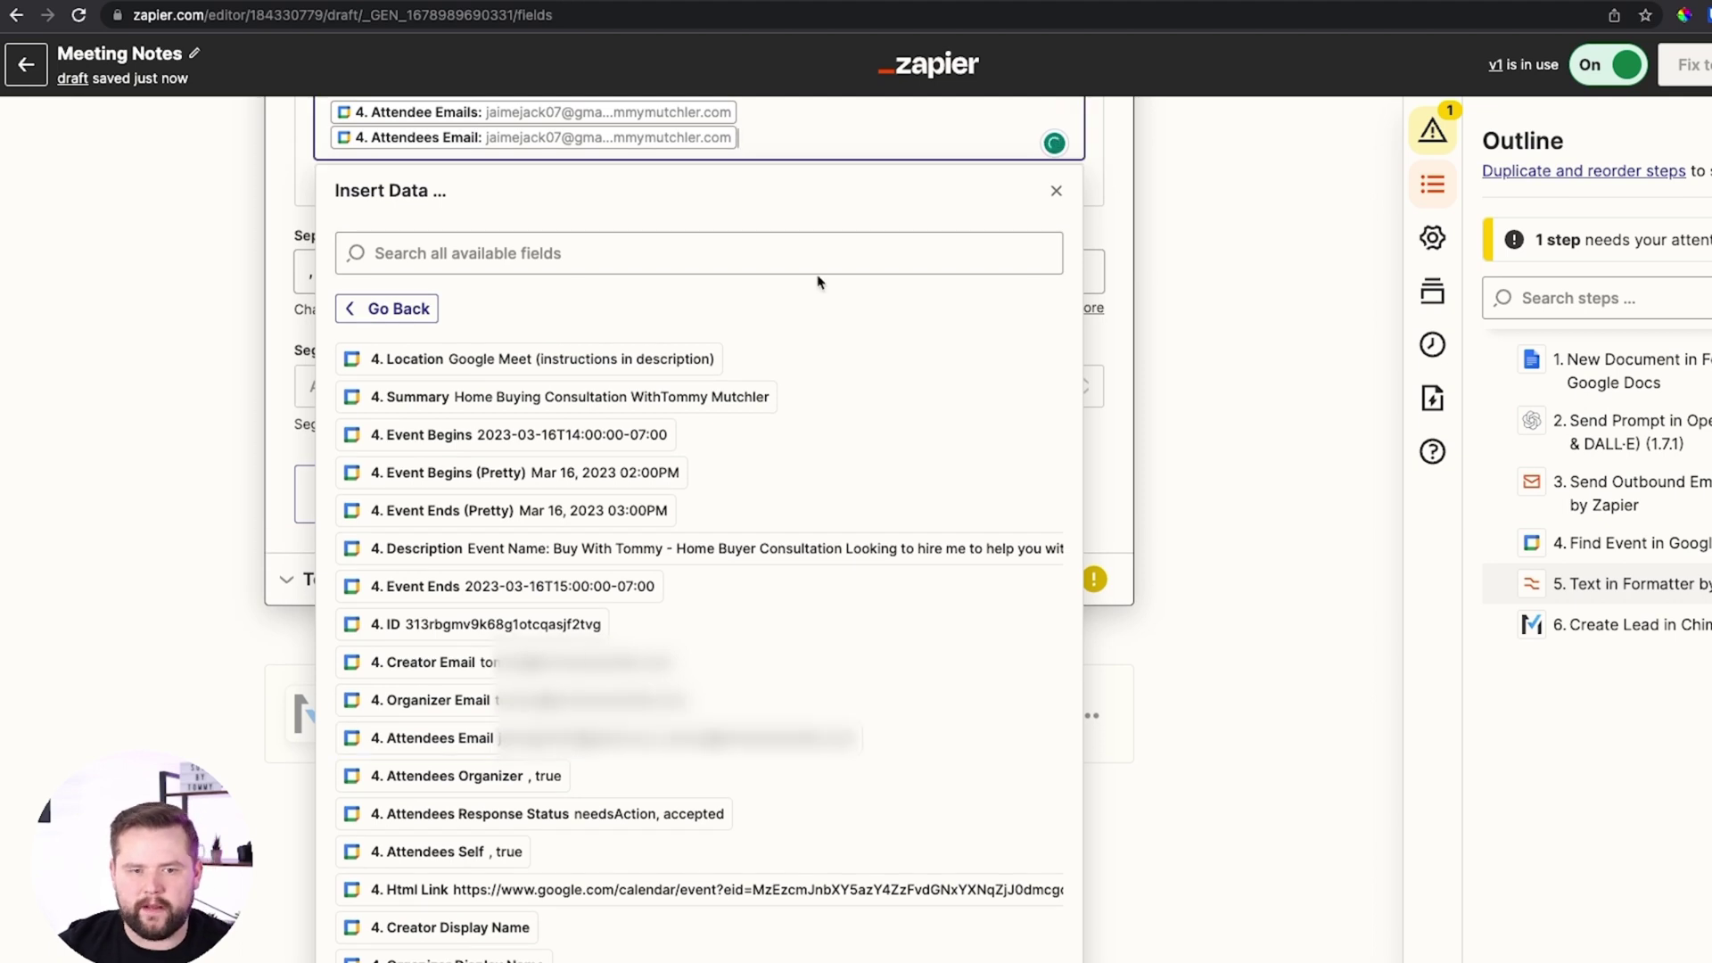
{"action": "key", "text": "BackSpace"}
{"action": "key", "text": "Escape"}
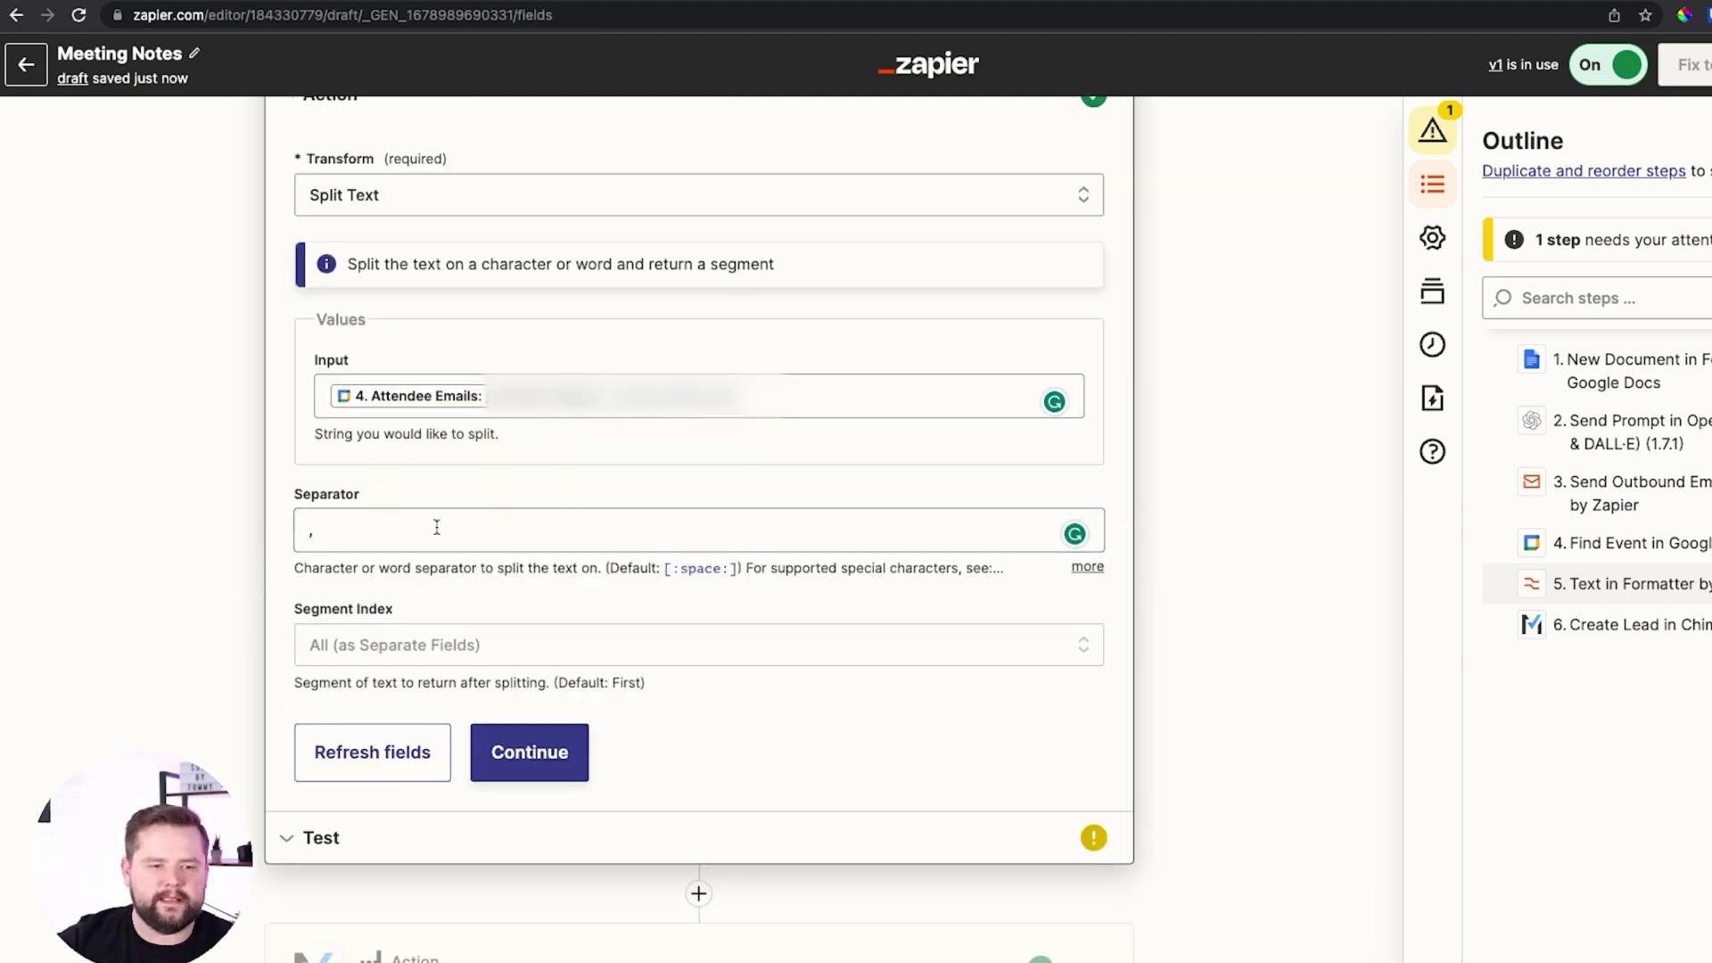
Set the Split Text separator to a comma instead of the default space
{"action": "left_click", "coordinate": [449, 523]}
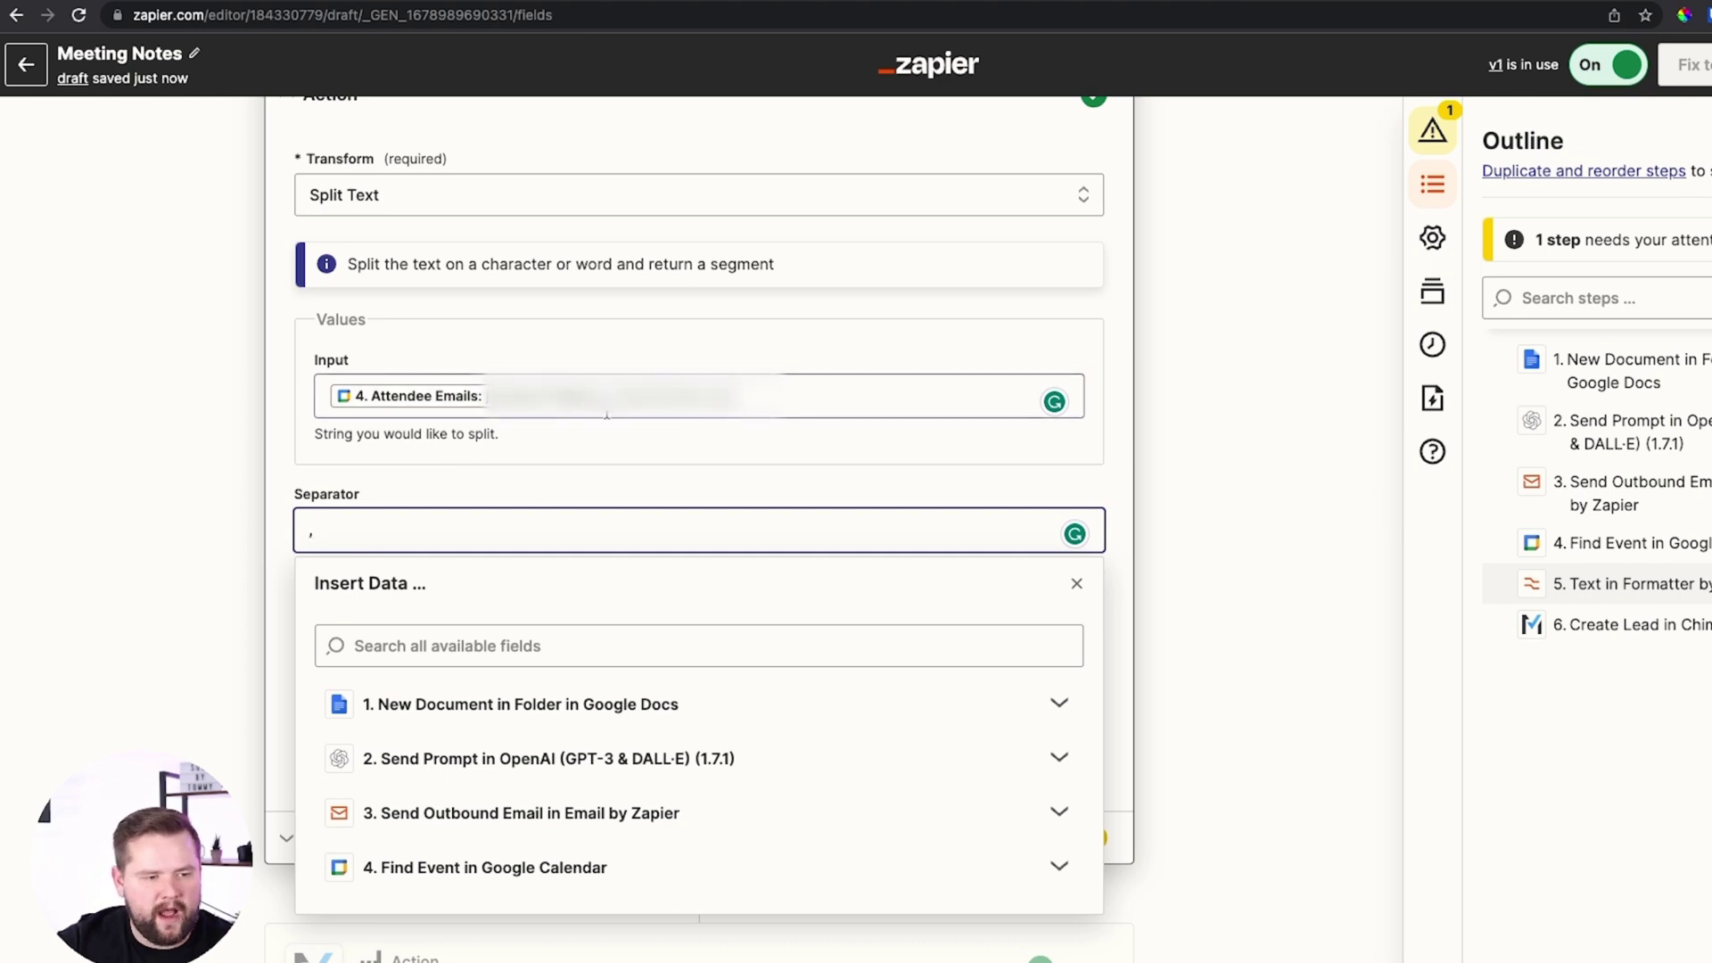
{"action": "left_click", "coordinate": [286, 443]}
{"action": "scroll", "coordinate": [285, 443], "scroll_direction": "down", "scroll_amount": 2}
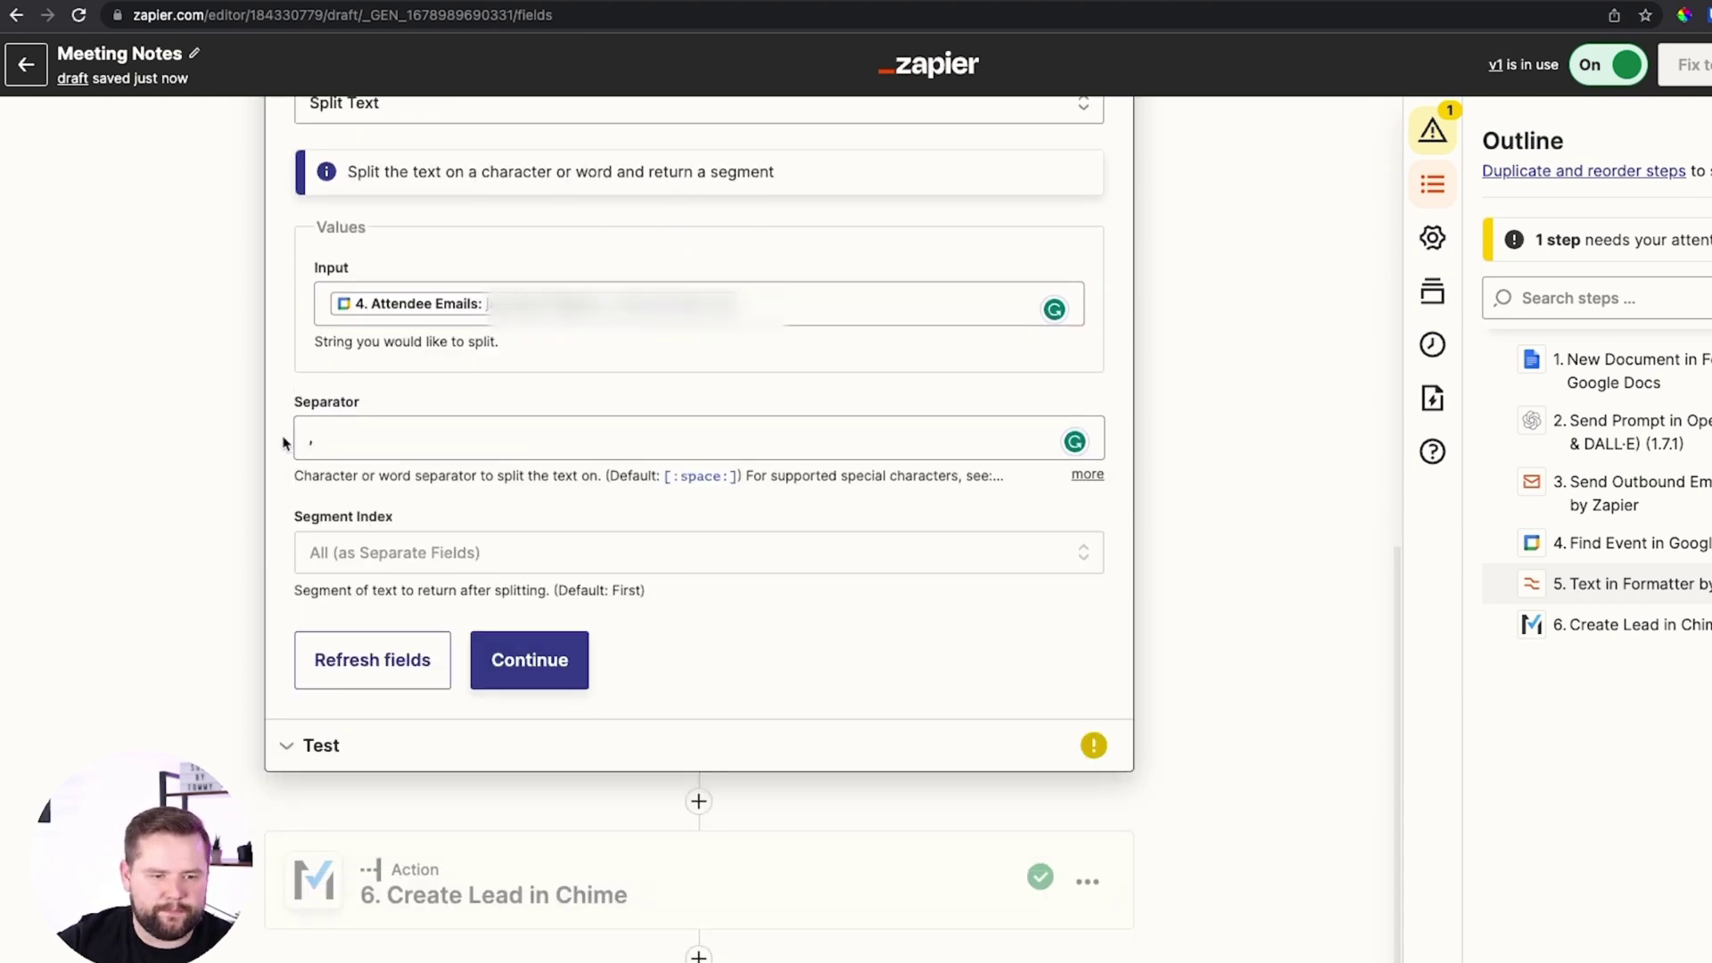
{"action": "left_click_drag", "start_coordinate": [742, 475], "coordinate": [670, 475]}
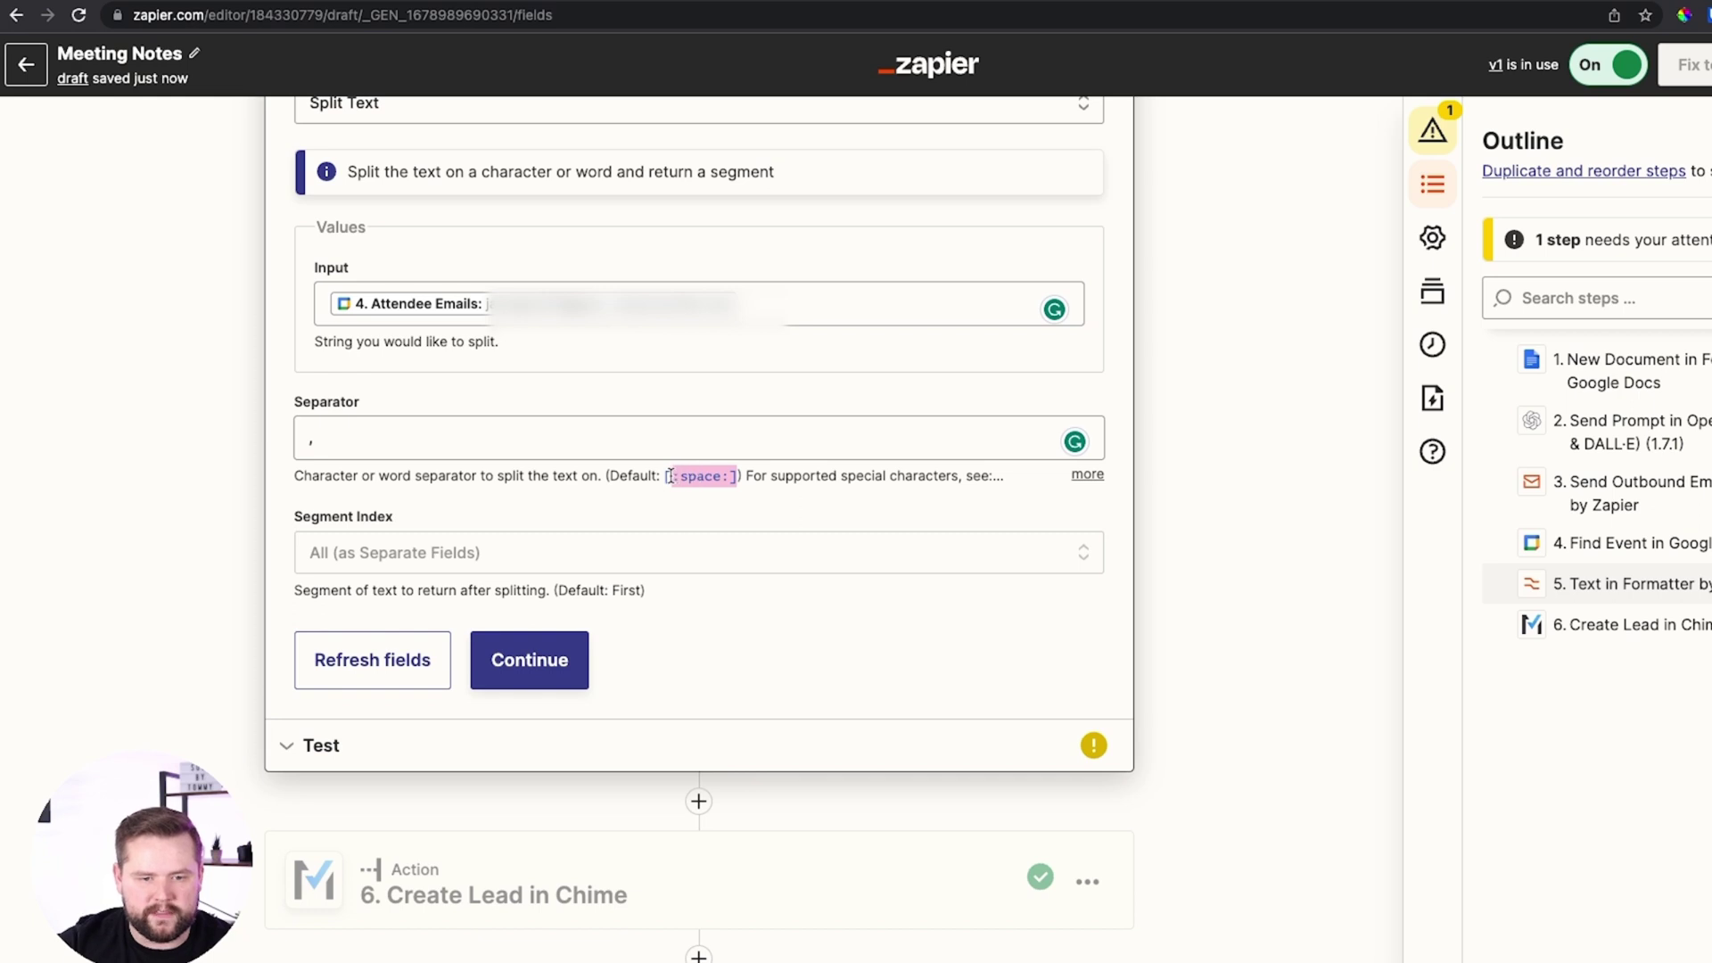
{"action": "left_click", "coordinate": [1087, 475]}
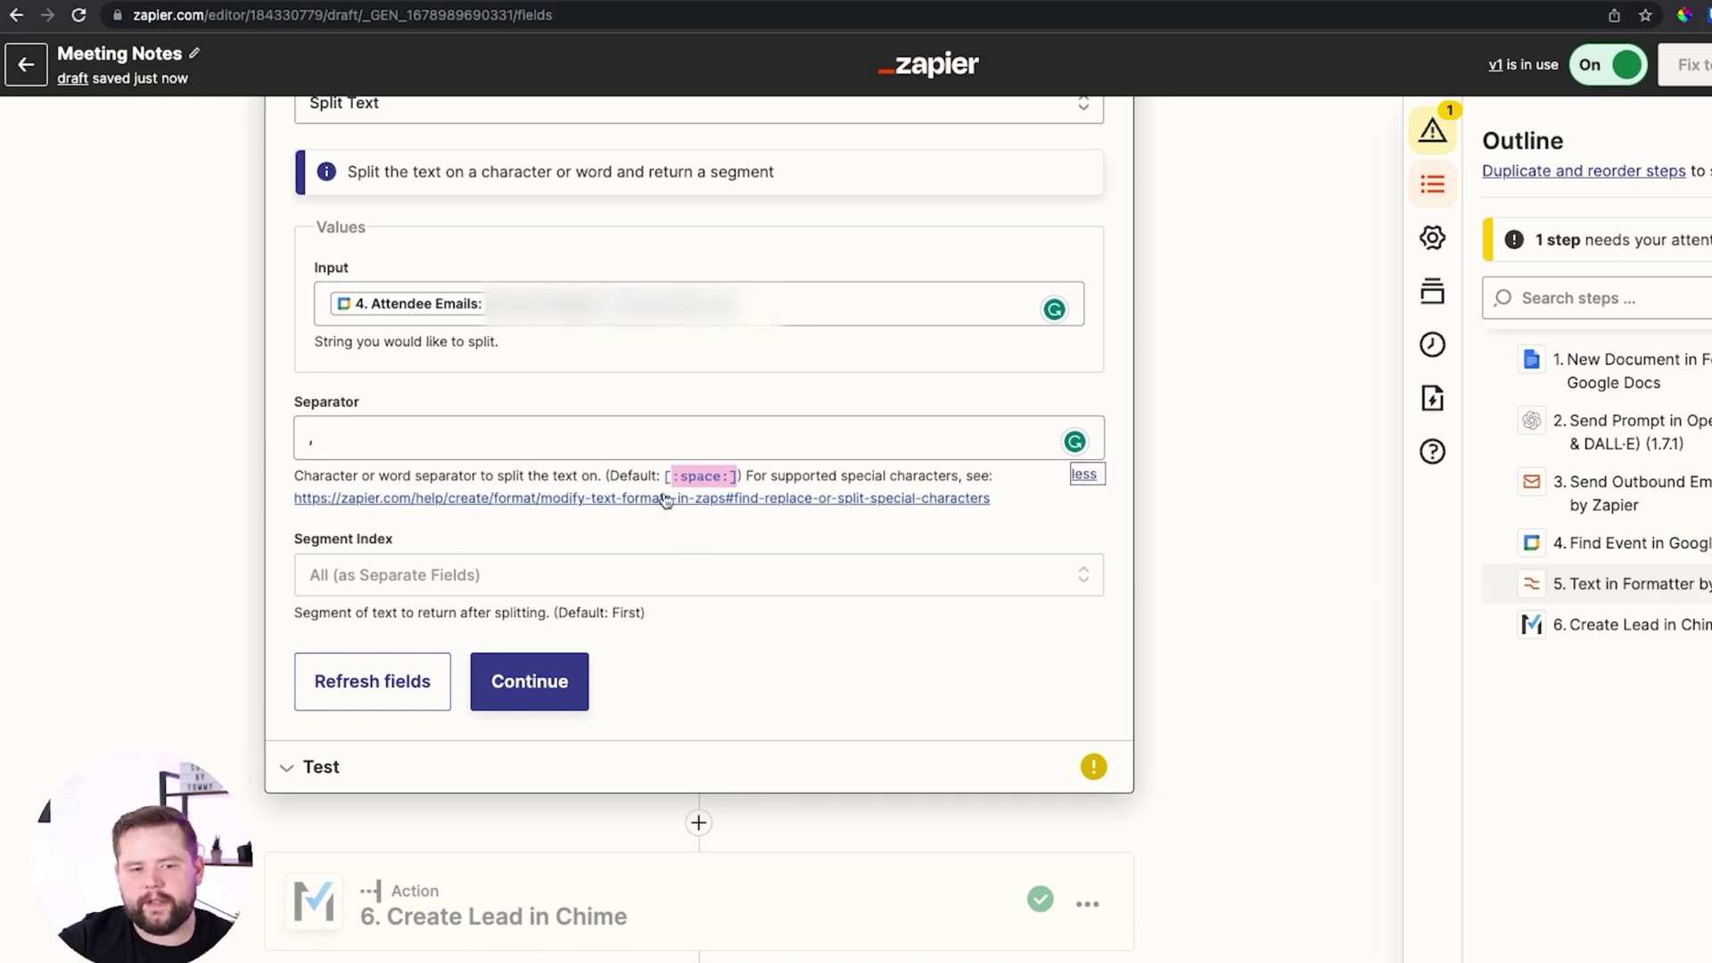
{"action": "left_click", "coordinate": [394, 425]}
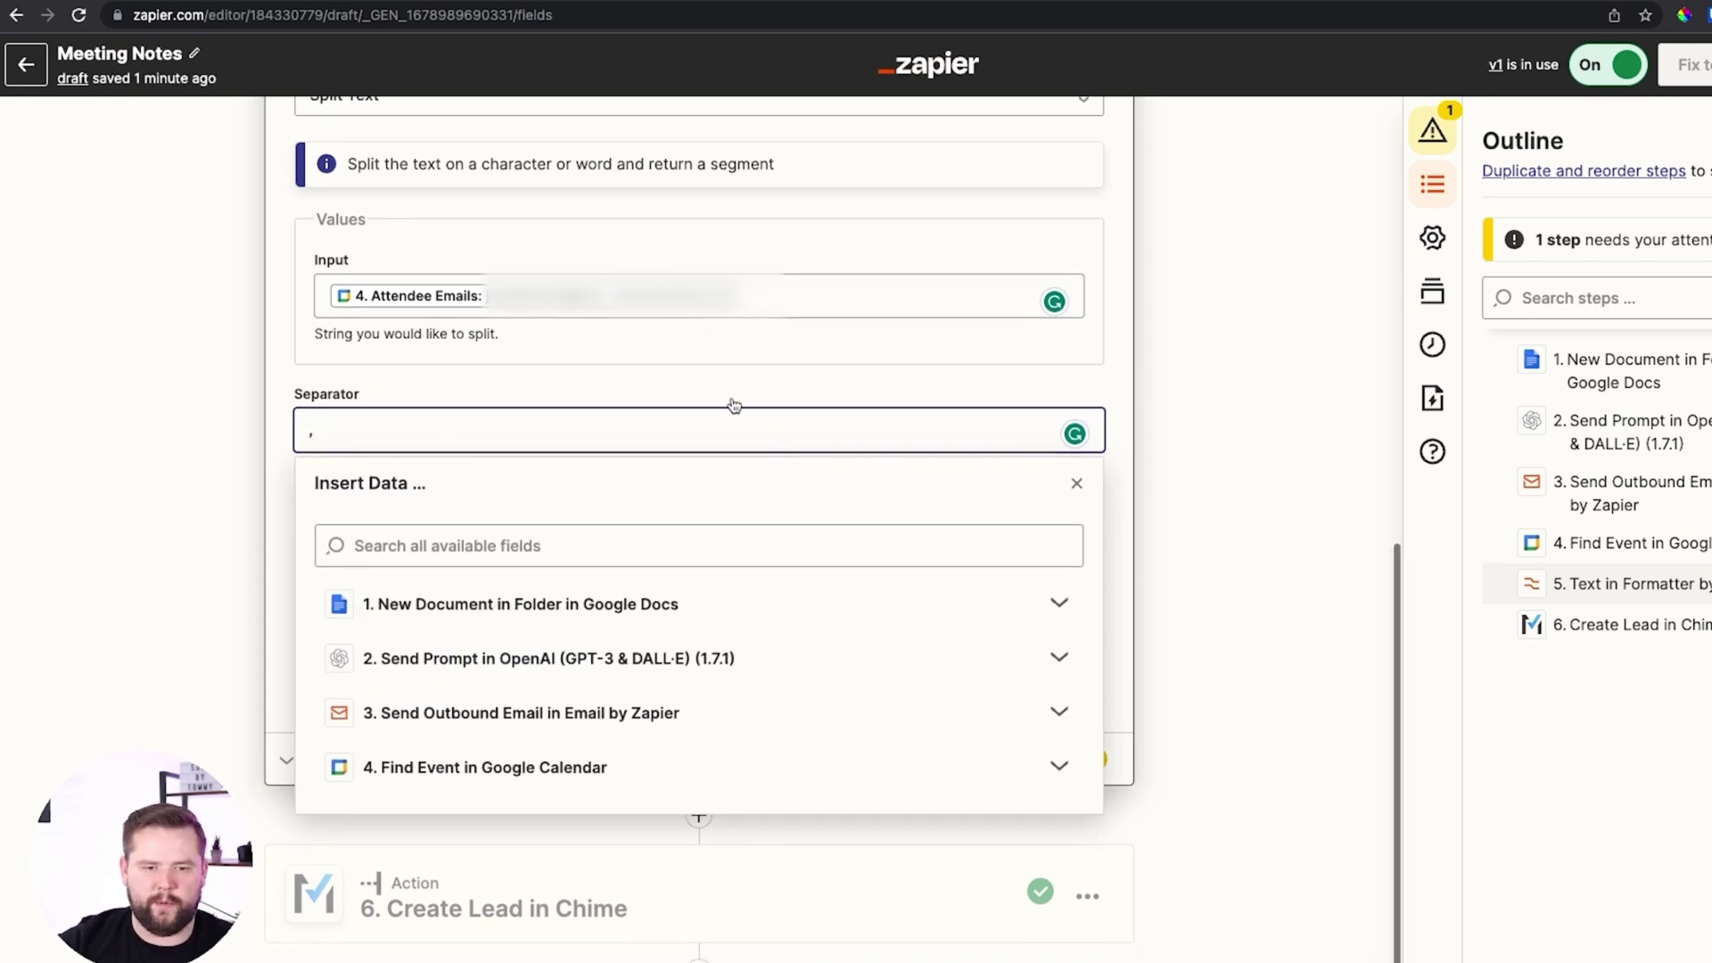
{"action": "left_click", "coordinate": [730, 397]}
Set Segment Index to All (as Separate Fields) and save the formatter settings
{"action": "left_click", "coordinate": [412, 570]}
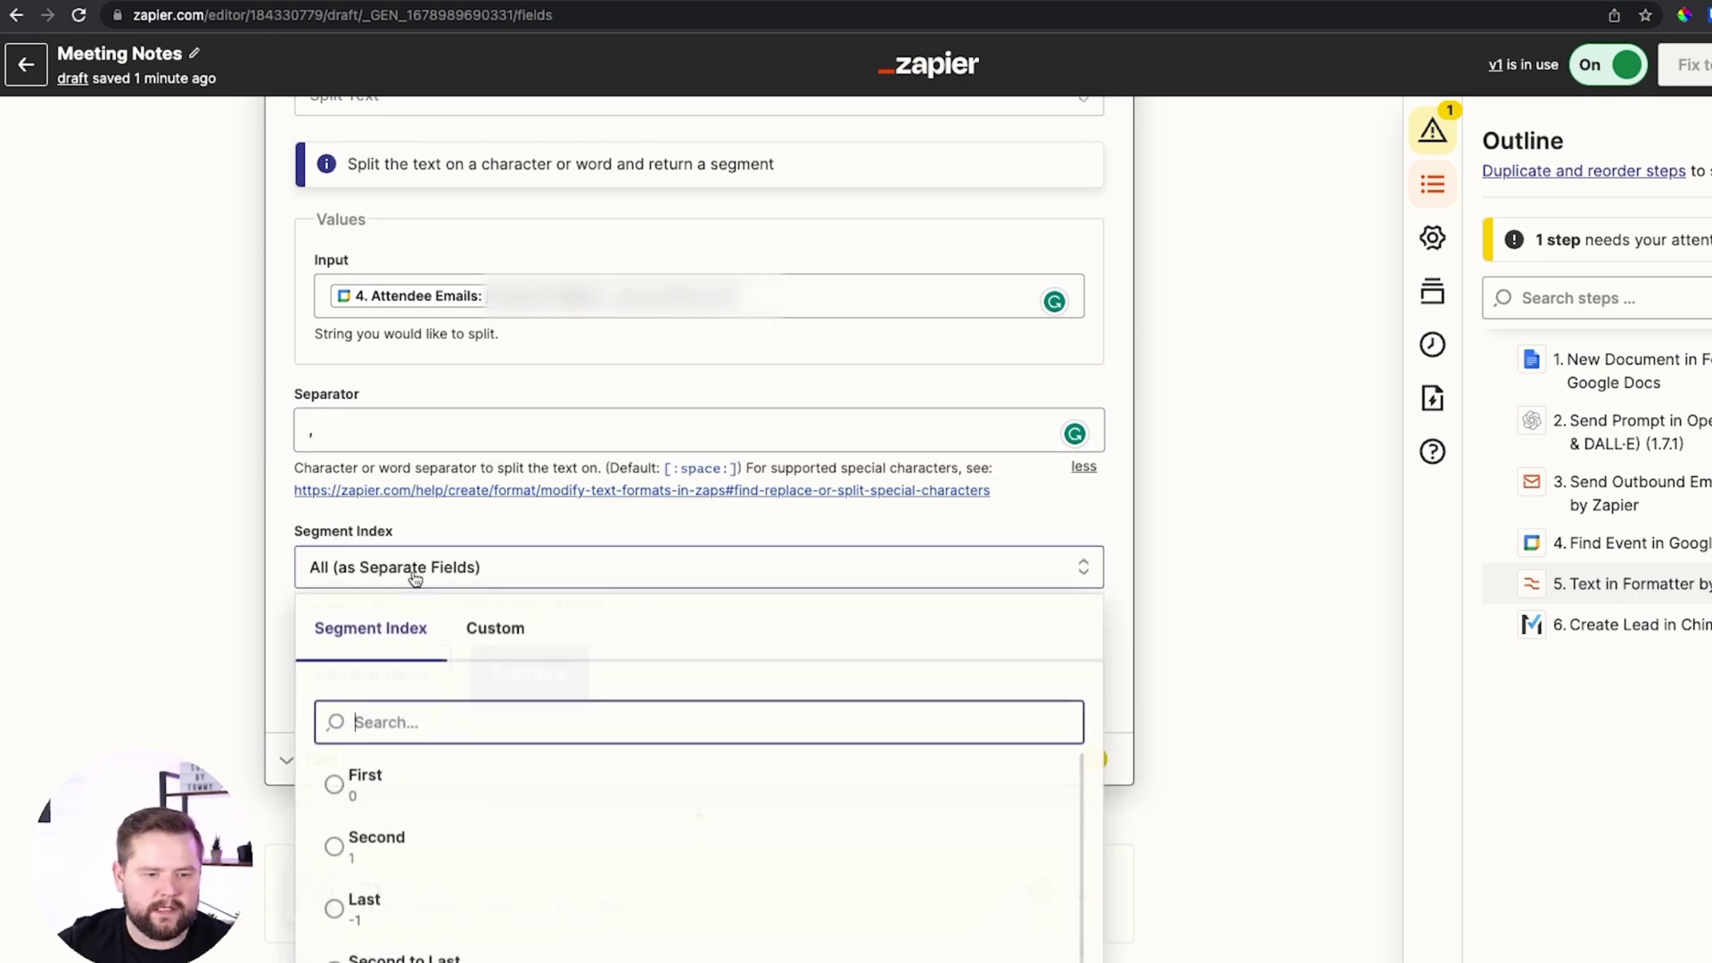
{"action": "scroll", "coordinate": [497, 818], "scroll_direction": "down", "scroll_amount": 1}
{"action": "scroll", "coordinate": [473, 892], "scroll_direction": "down", "scroll_amount": 2}
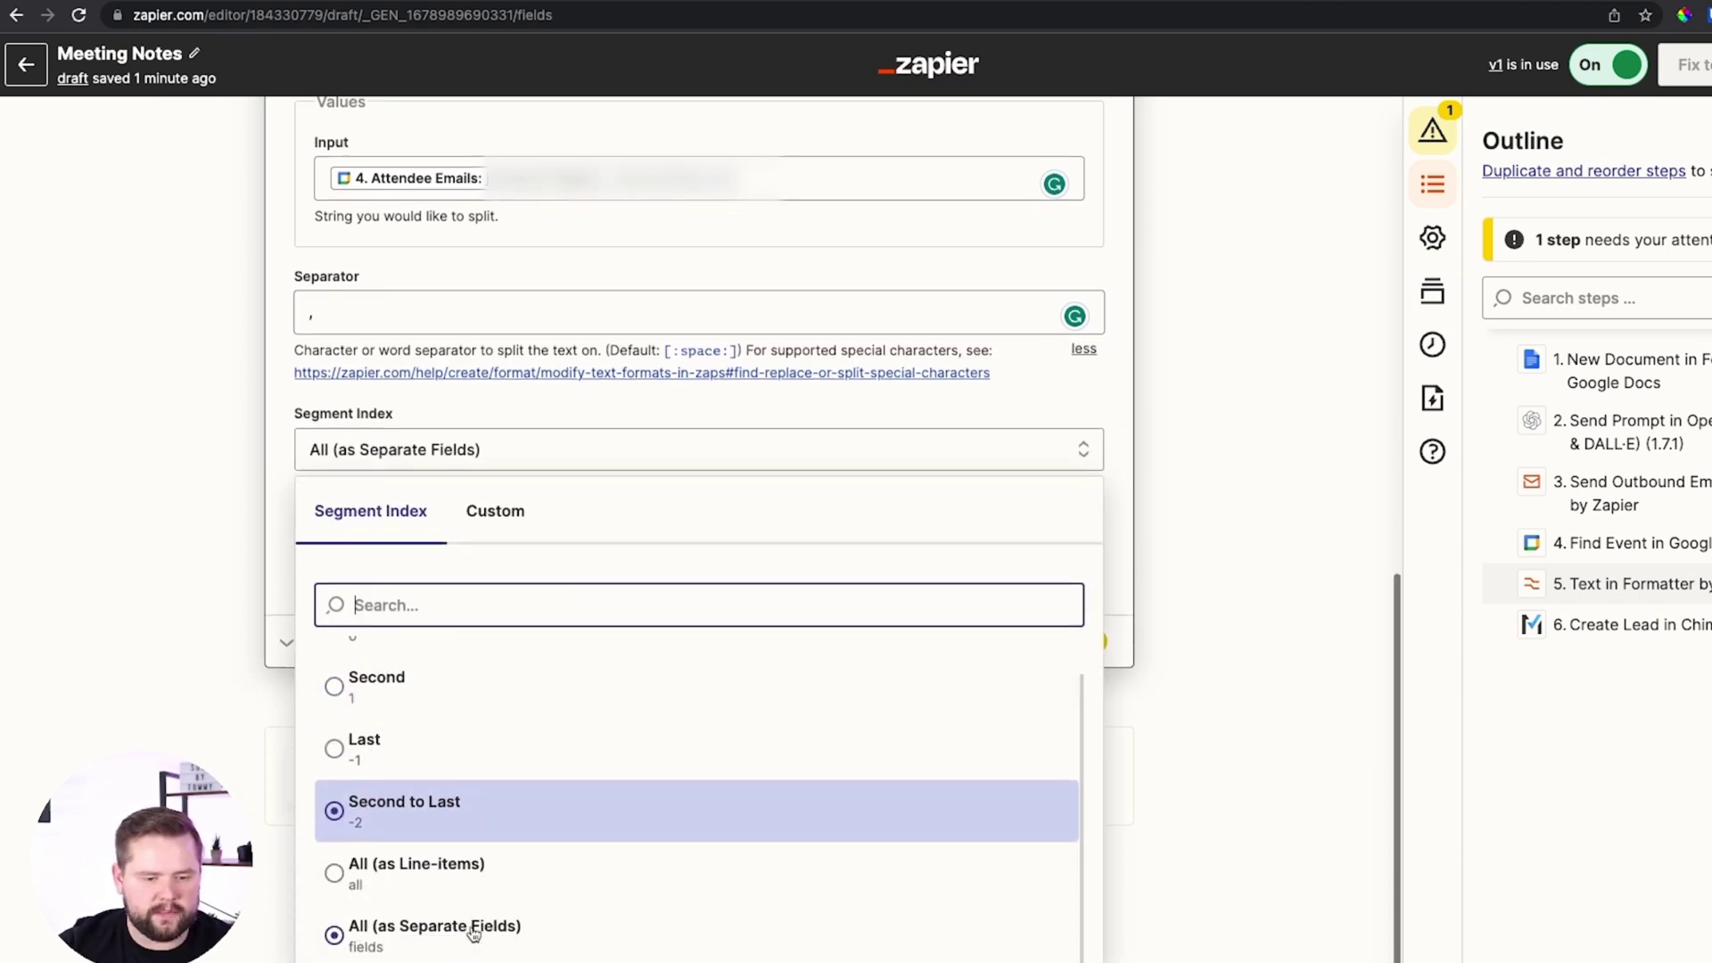
{"action": "scroll", "coordinate": [451, 874], "scroll_direction": "down", "scroll_amount": 1}
{"action": "left_click", "coordinate": [443, 892]}
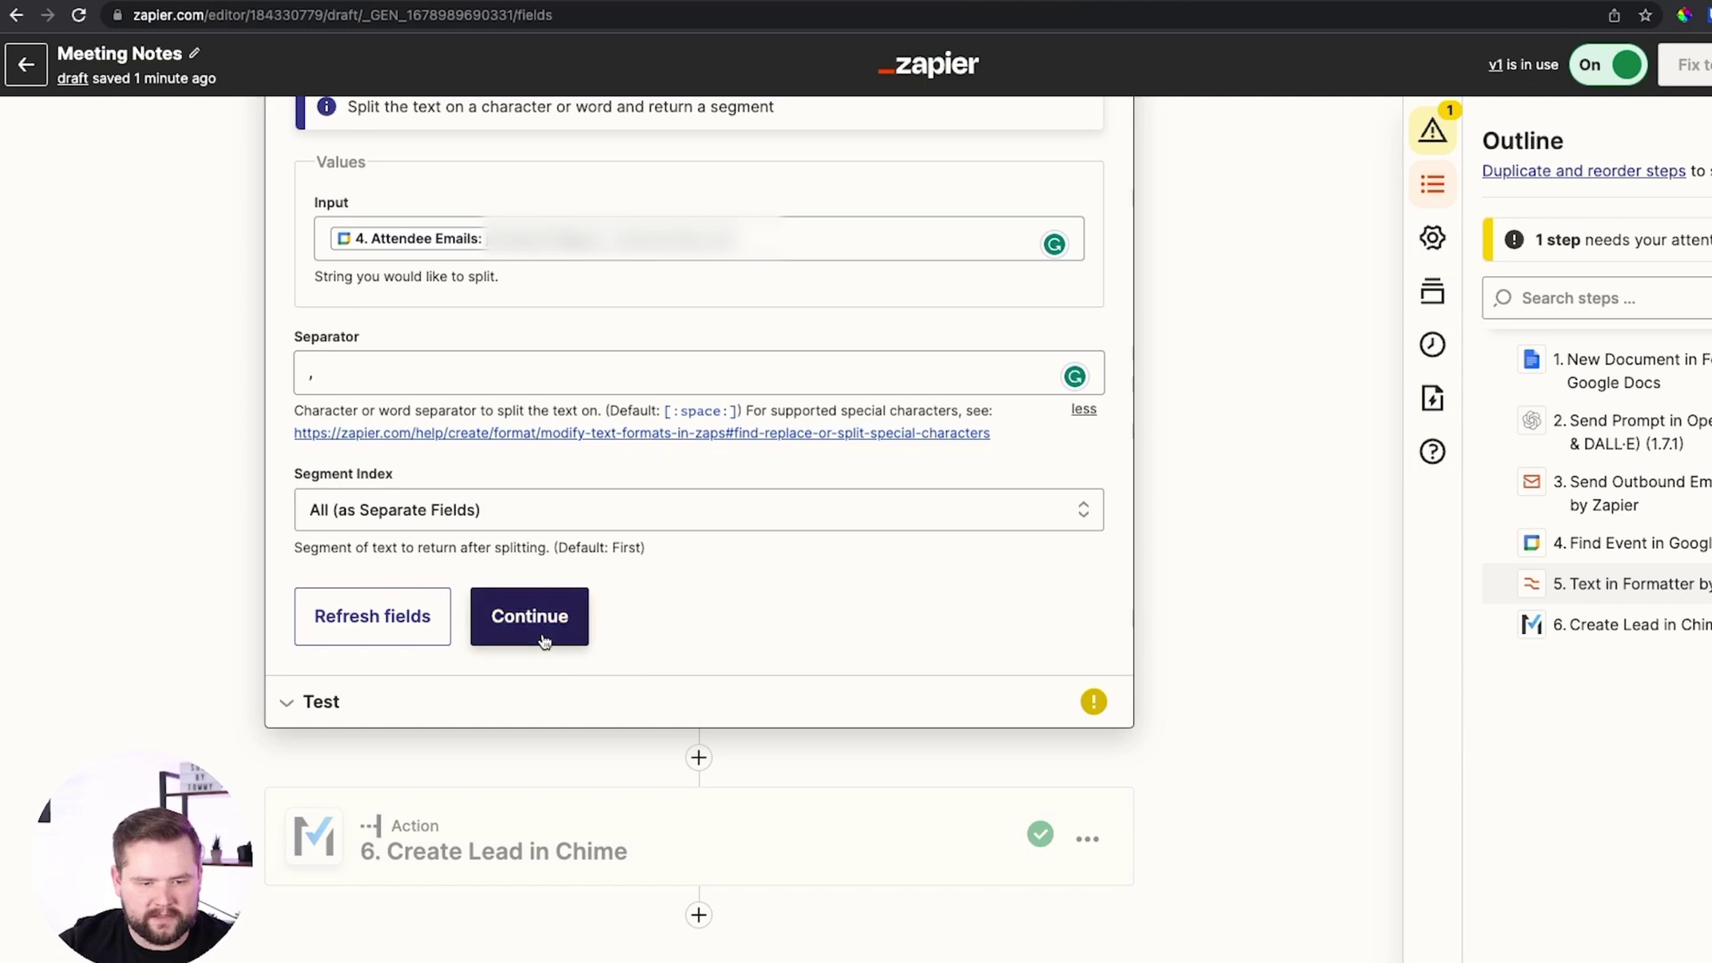
{"action": "left_click", "coordinate": [547, 642]}
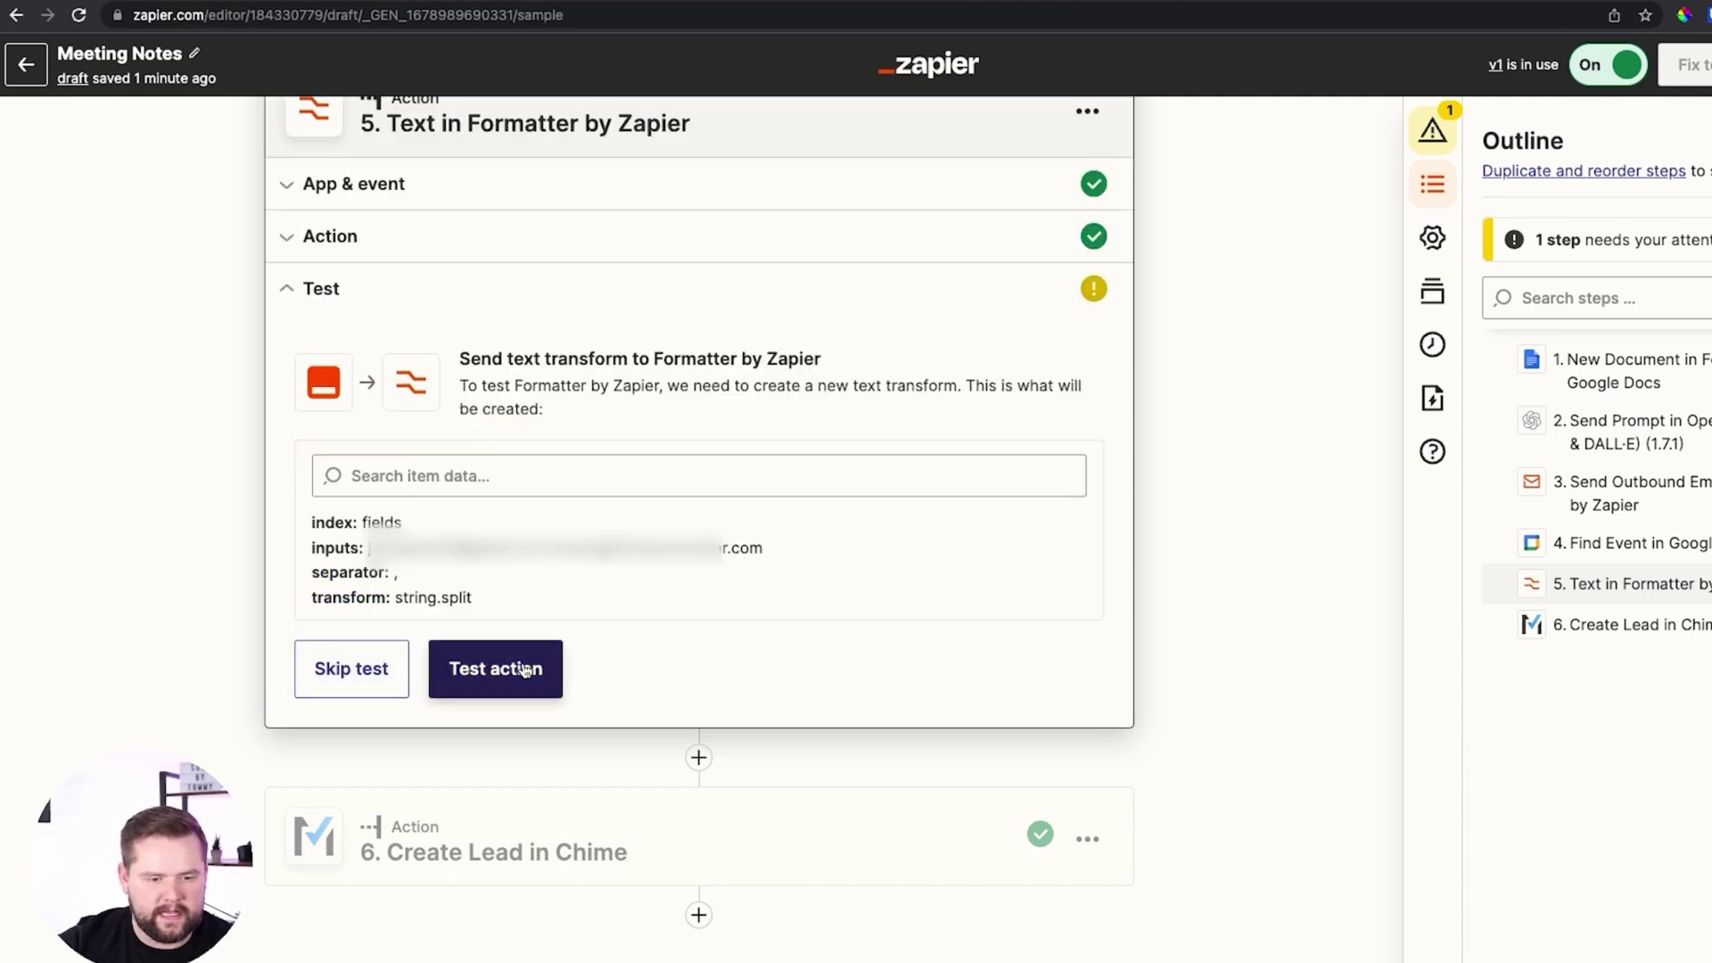
Test the Split Text step, which returns two separate email items
{"action": "left_click", "coordinate": [500, 671]}
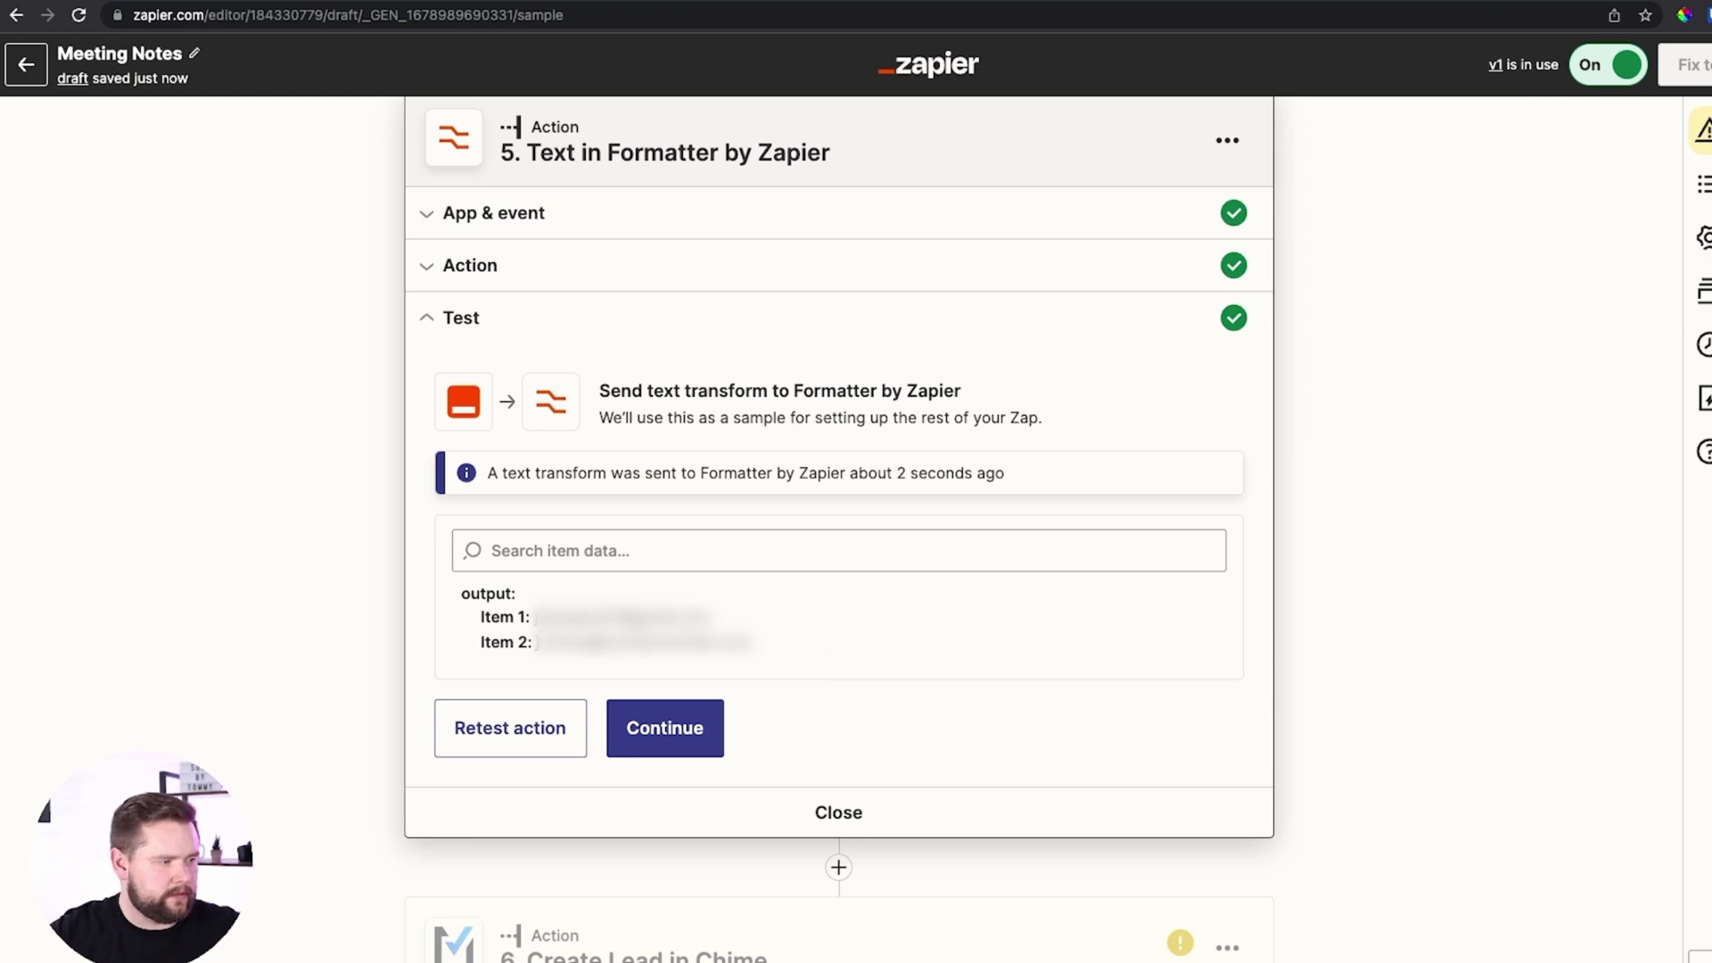
{"action": "left_click", "coordinate": [671, 727]}
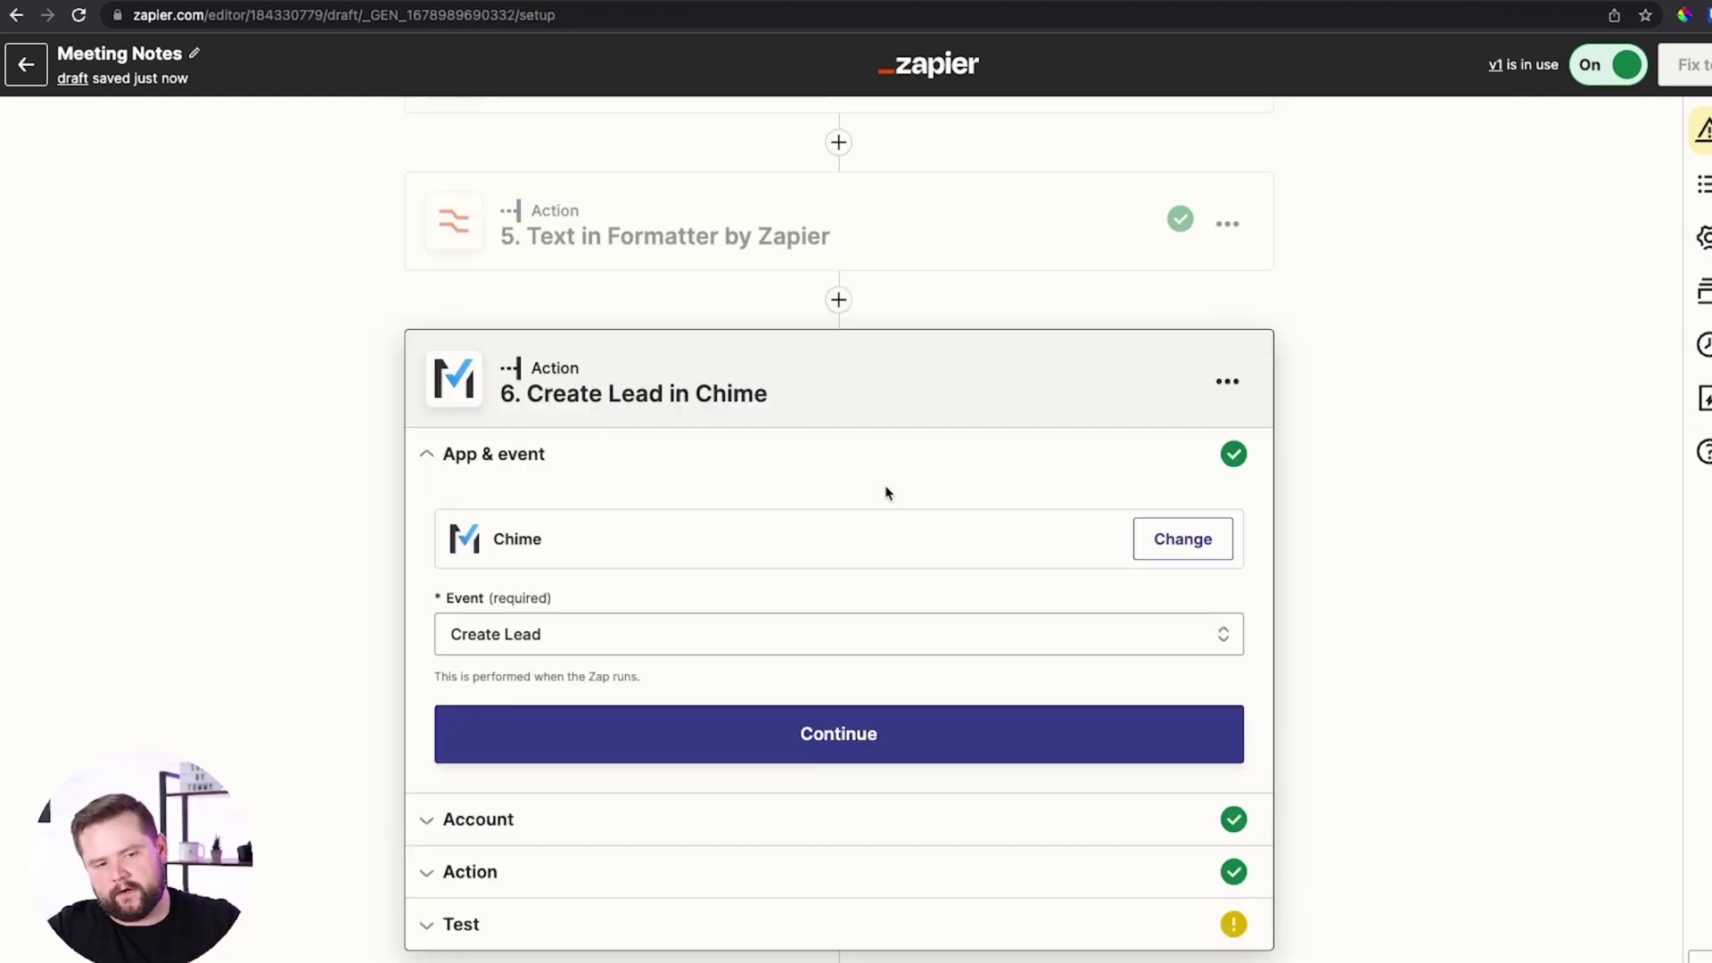
Choose Create Lead as the Chime event and confirm the connected Chime account
{"action": "scroll", "coordinate": [886, 493], "scroll_direction": "down", "scroll_amount": 1}
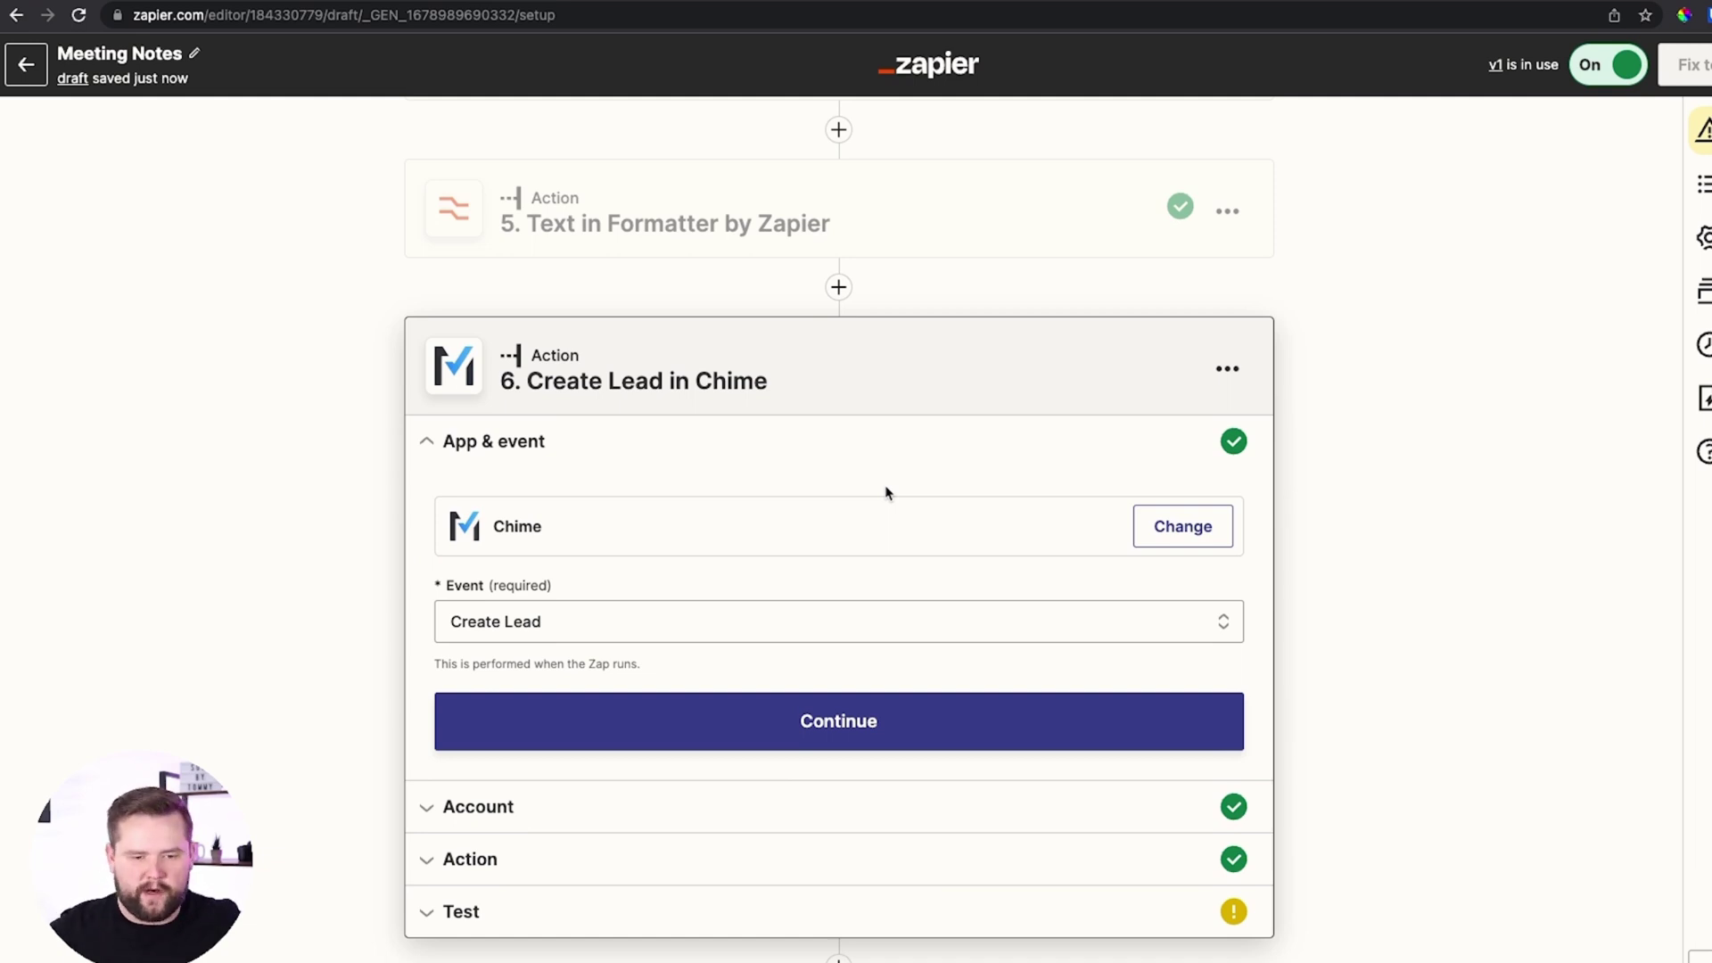
{"action": "left_click", "coordinate": [747, 618]}
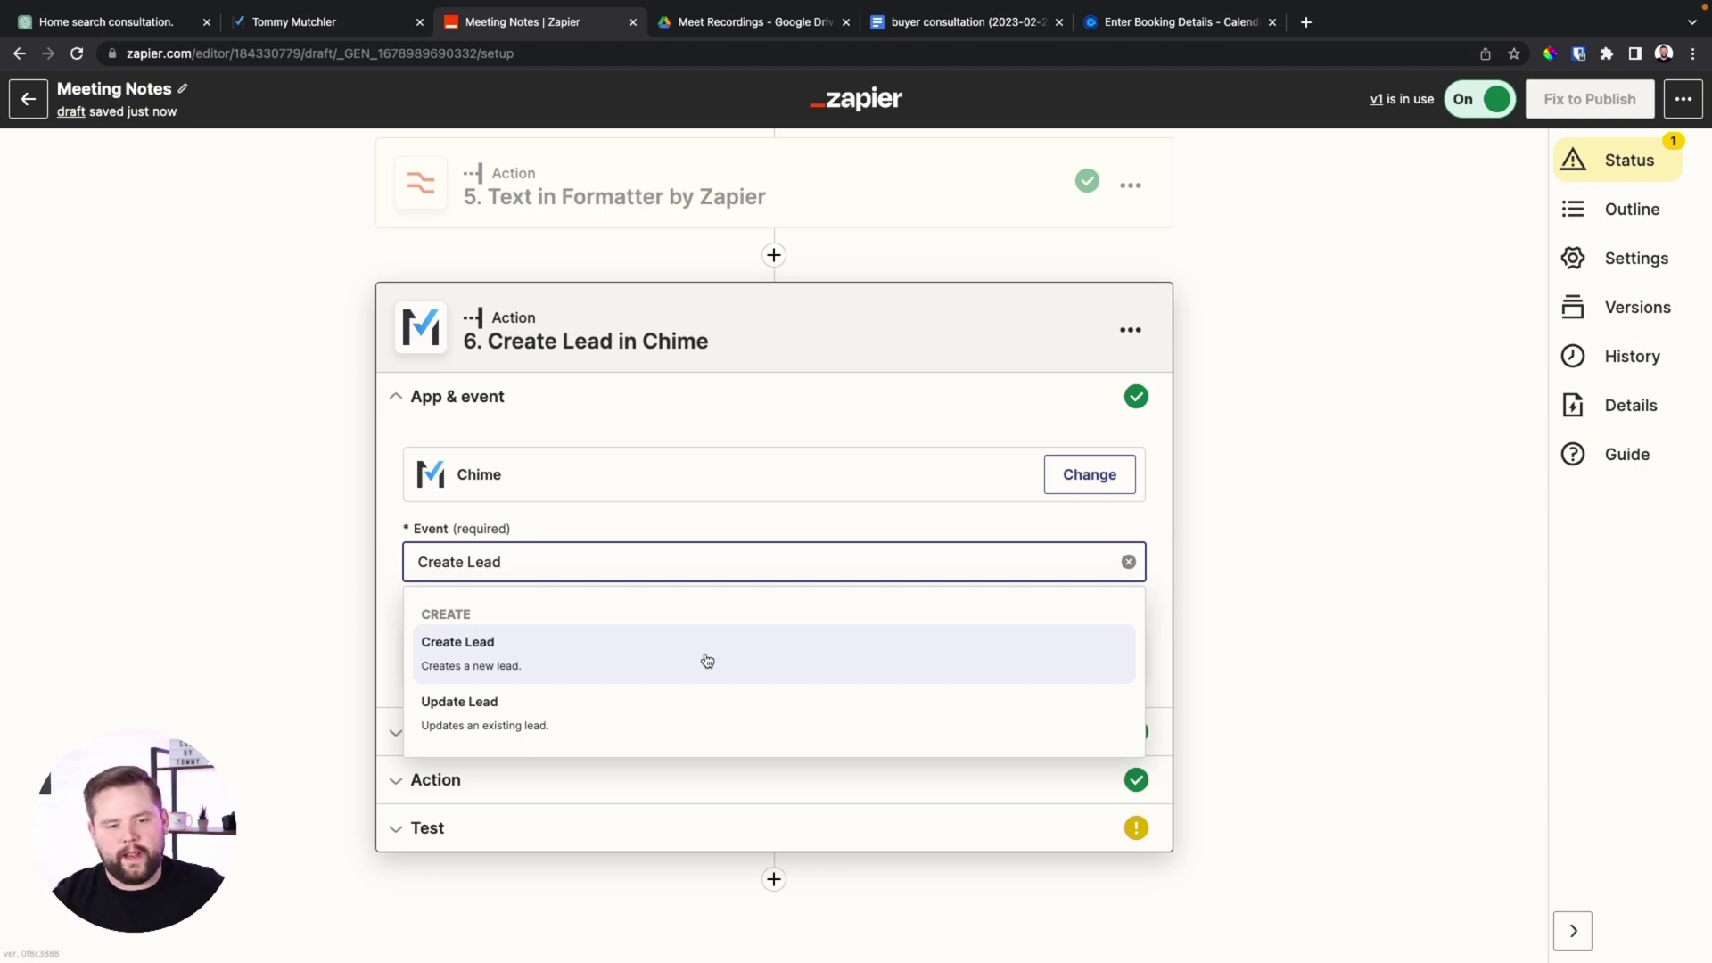
{"action": "left_click", "coordinate": [707, 660]}
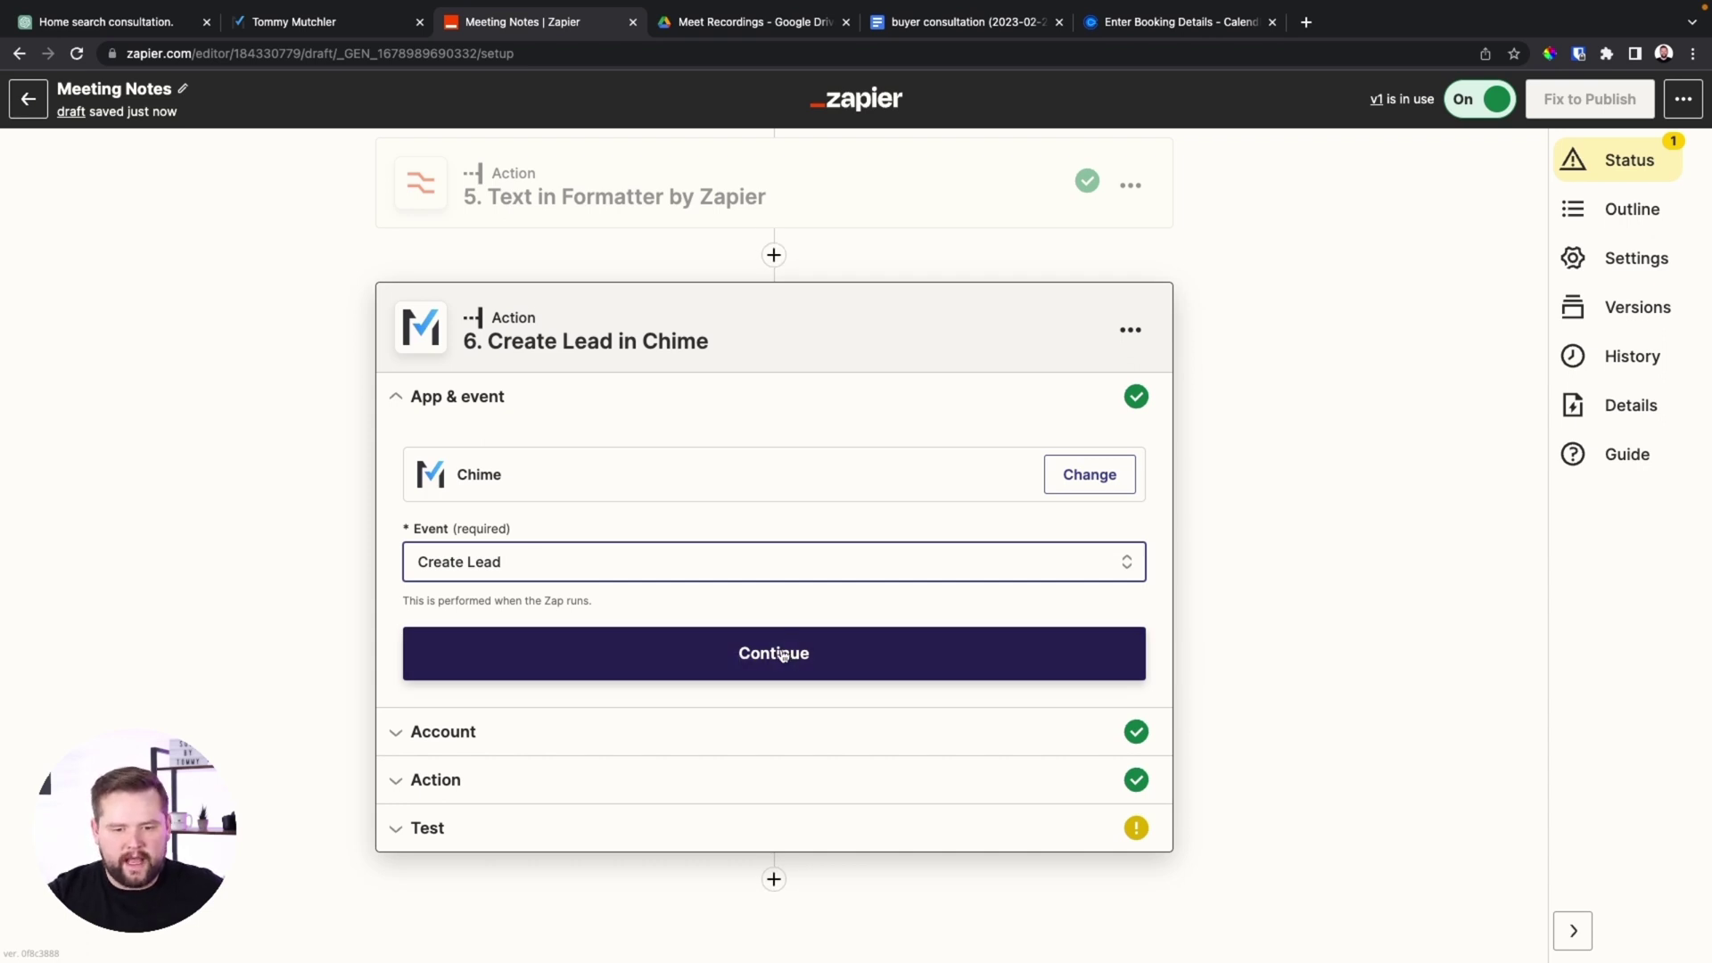
{"action": "left_click", "coordinate": [782, 656]}
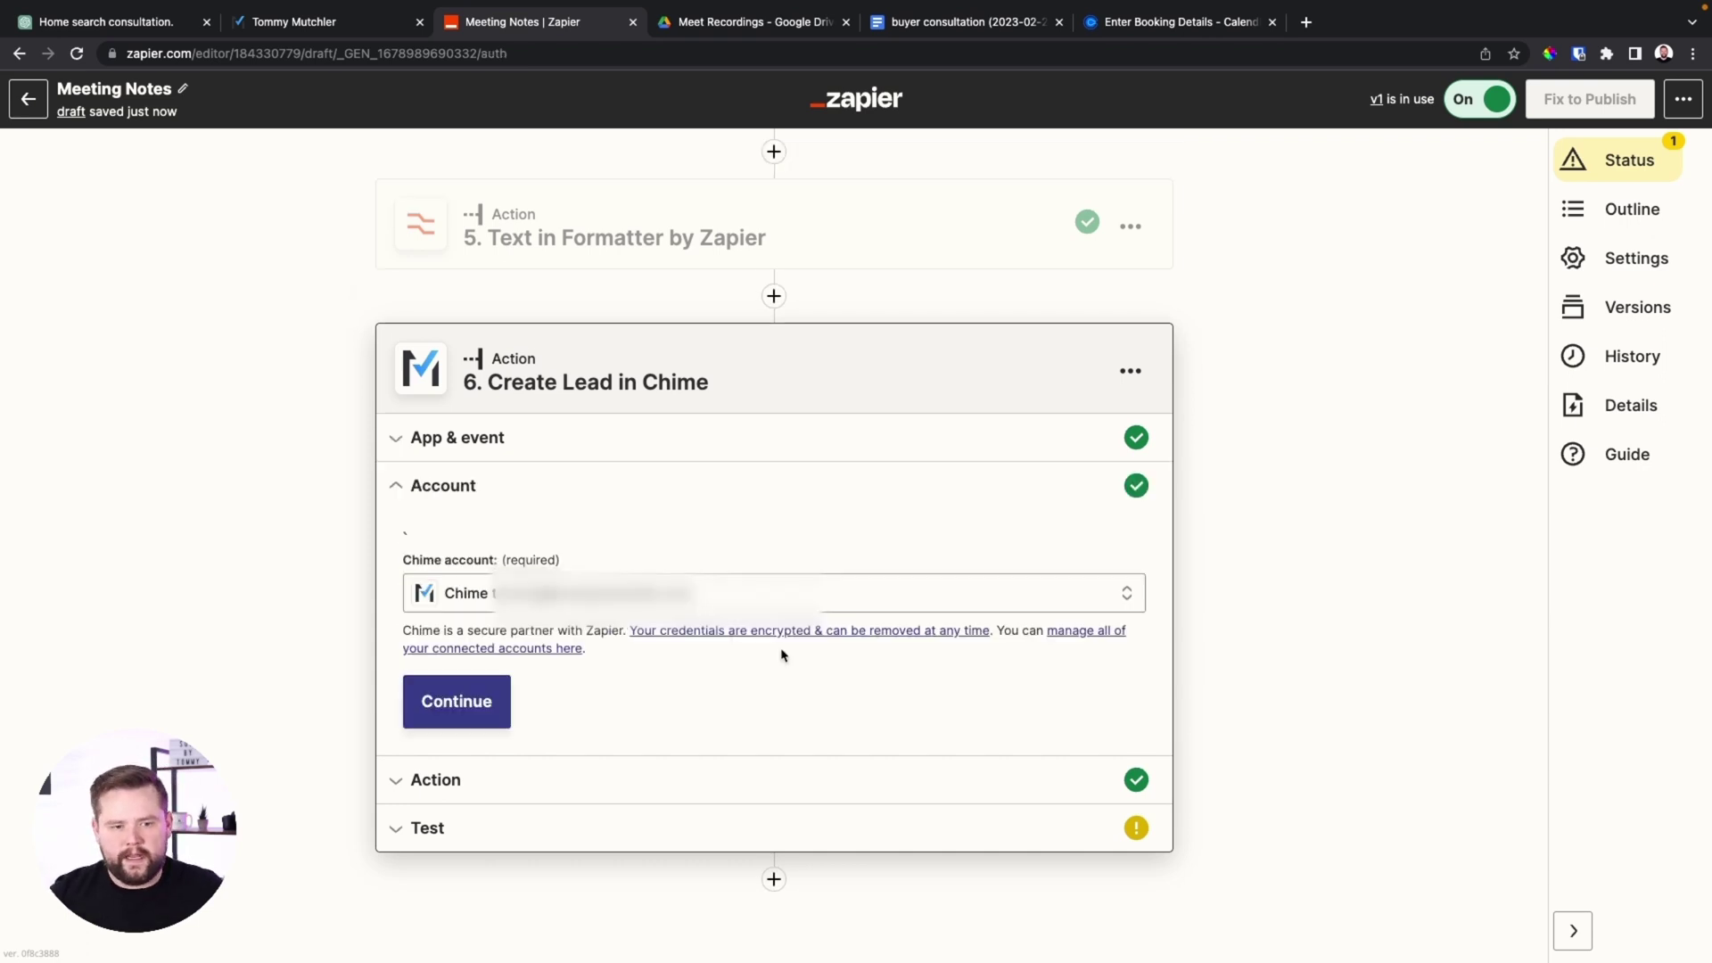
{"action": "left_click", "coordinate": [488, 720]}
Map the formatter's Output Item 1 into the Chime lead's Email field
{"action": "scroll", "coordinate": [619, 502], "scroll_direction": "down", "scroll_amount": 5}
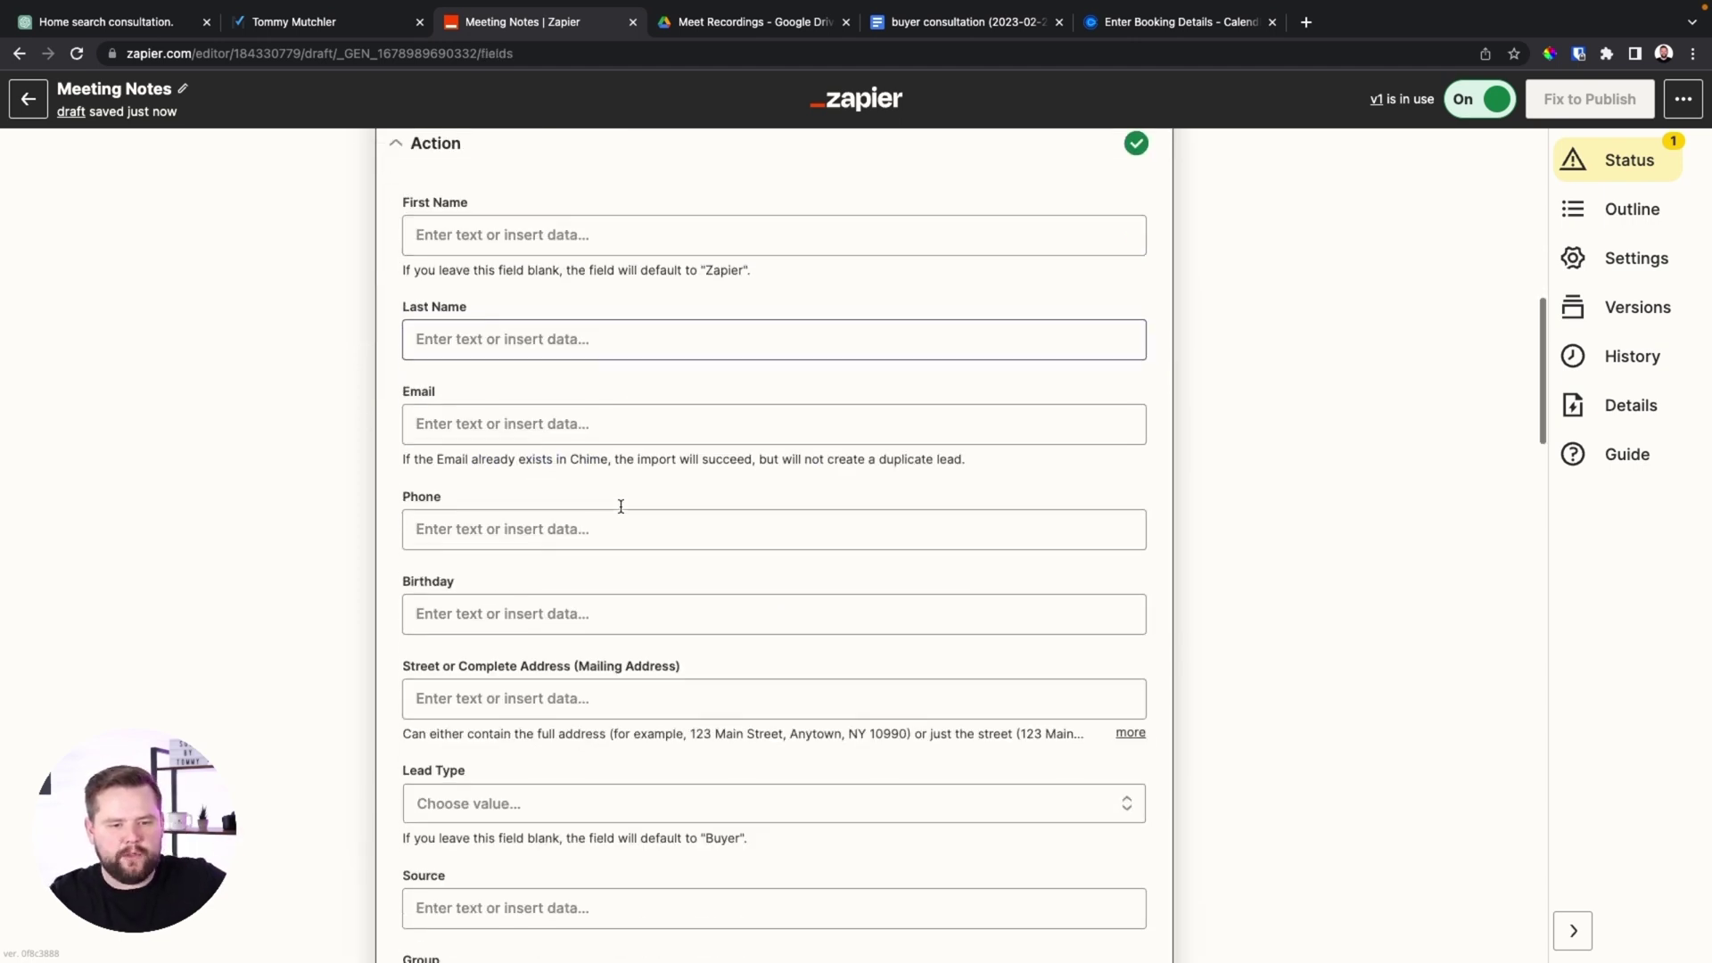
{"action": "scroll", "coordinate": [620, 502], "scroll_direction": "up", "scroll_amount": 5}
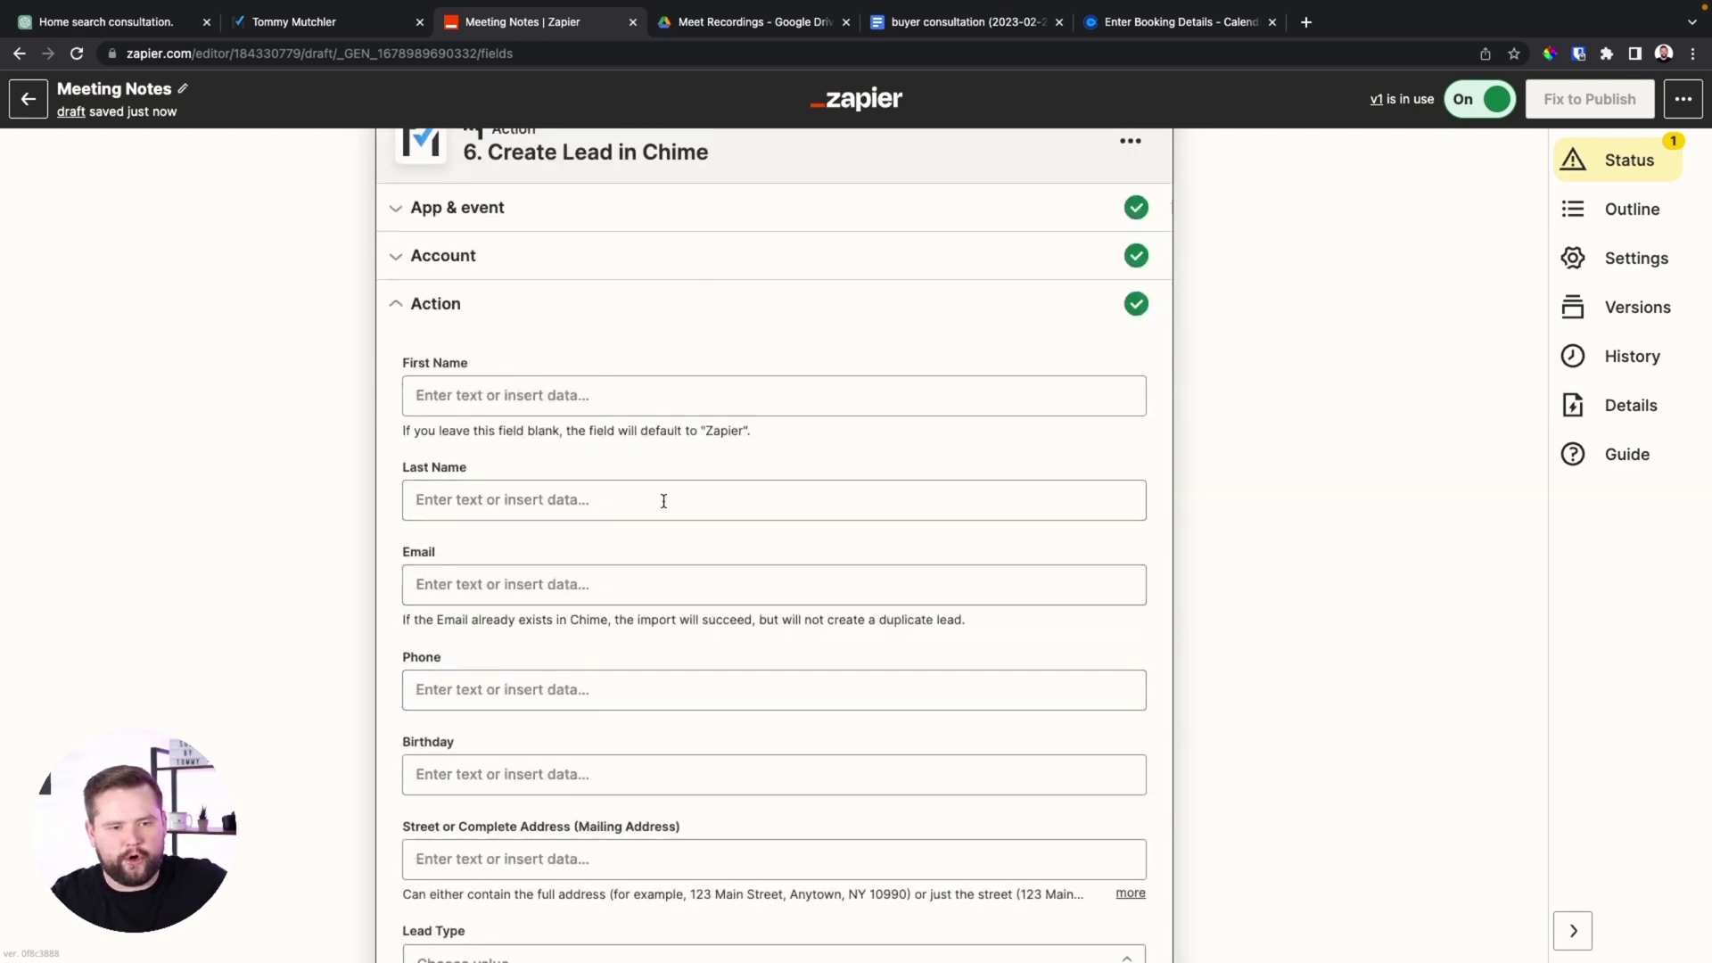
{"action": "scroll", "coordinate": [723, 470], "scroll_direction": "up", "scroll_amount": 2}
{"action": "scroll", "coordinate": [724, 469], "scroll_direction": "down", "scroll_amount": 5}
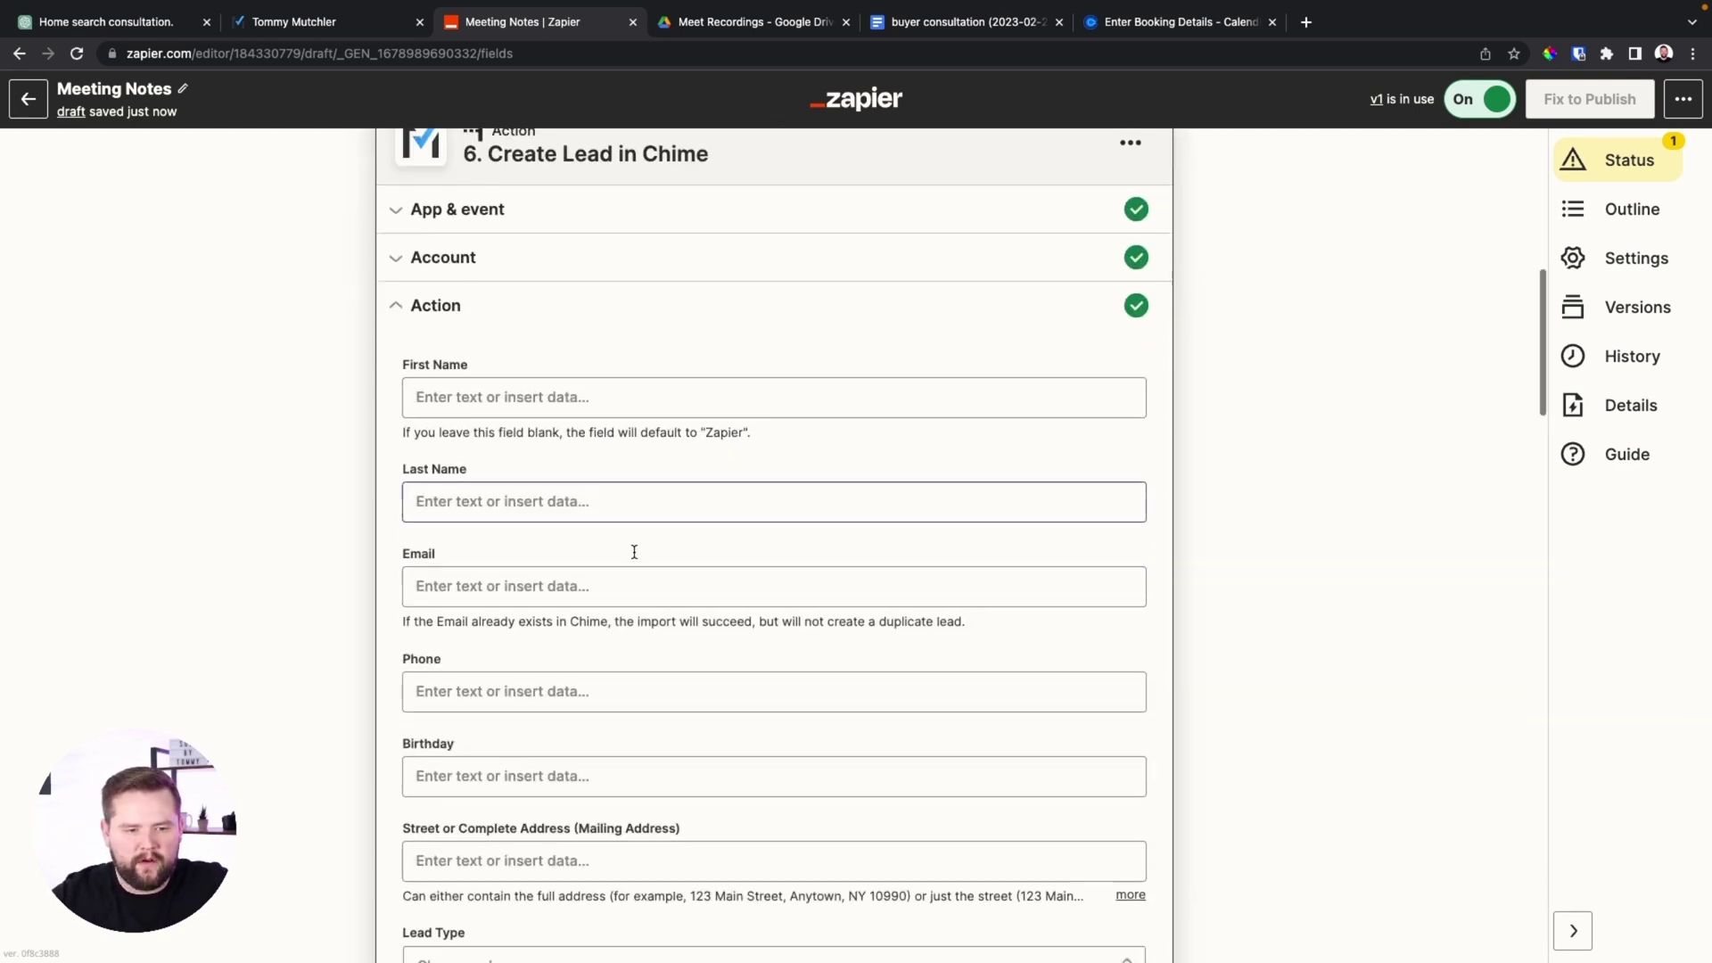
{"action": "left_click", "coordinate": [530, 505]}
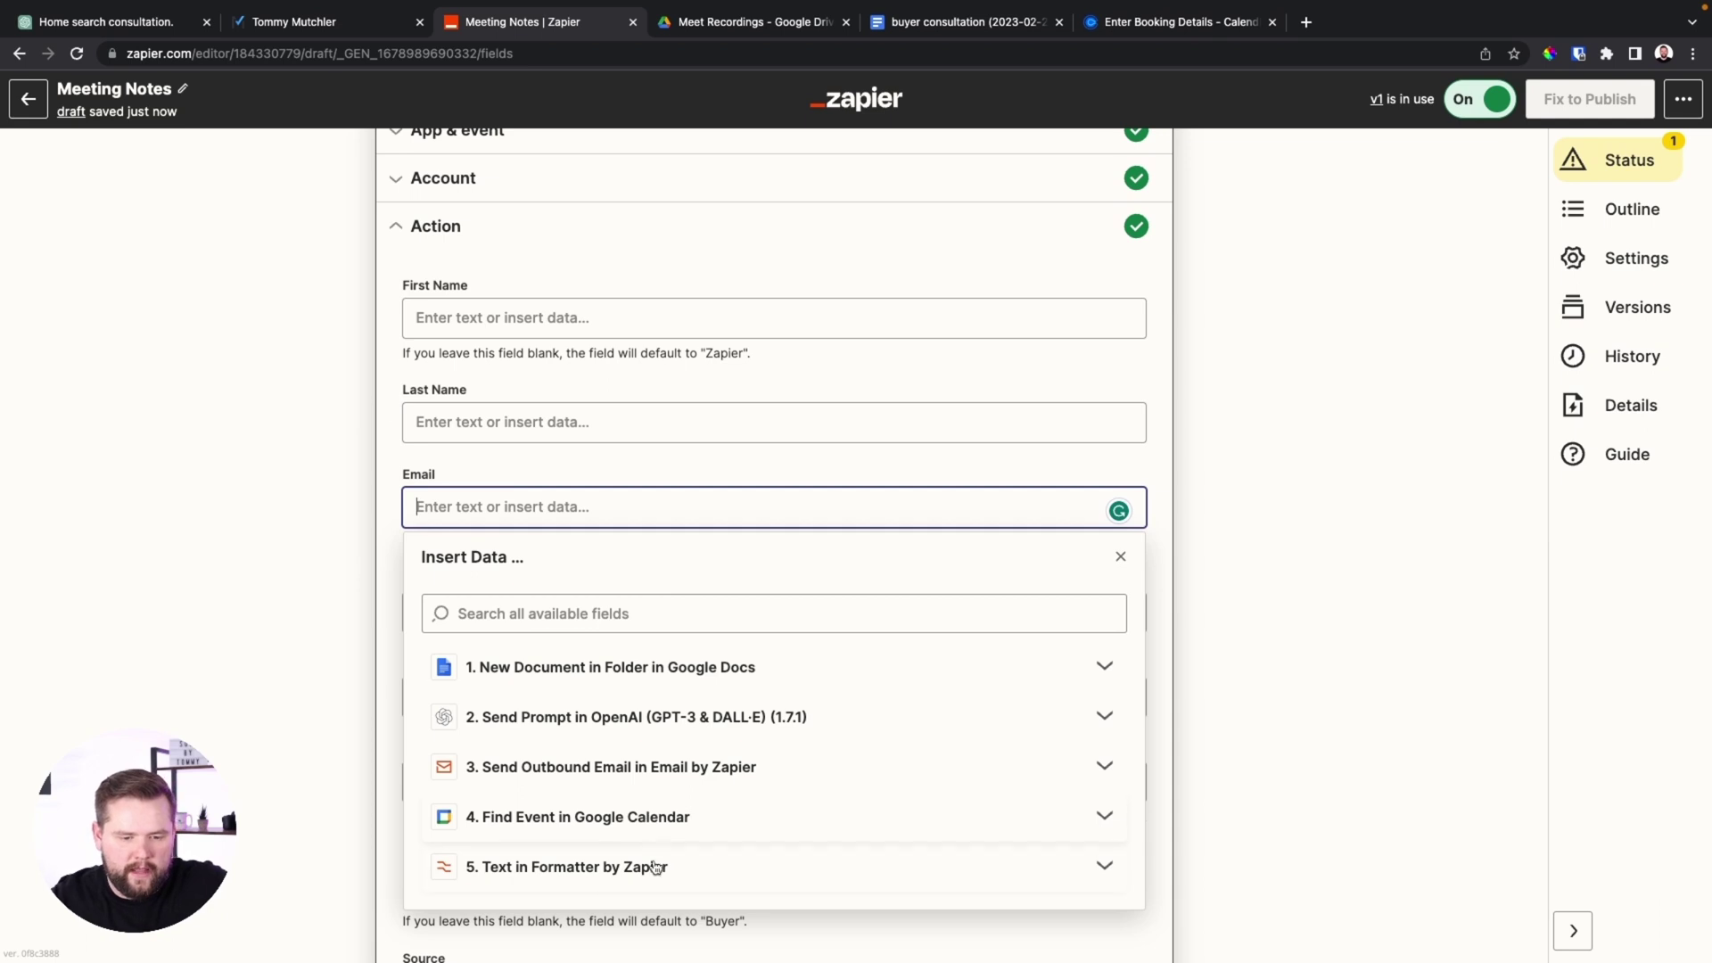
{"action": "left_click", "coordinate": [601, 867]}
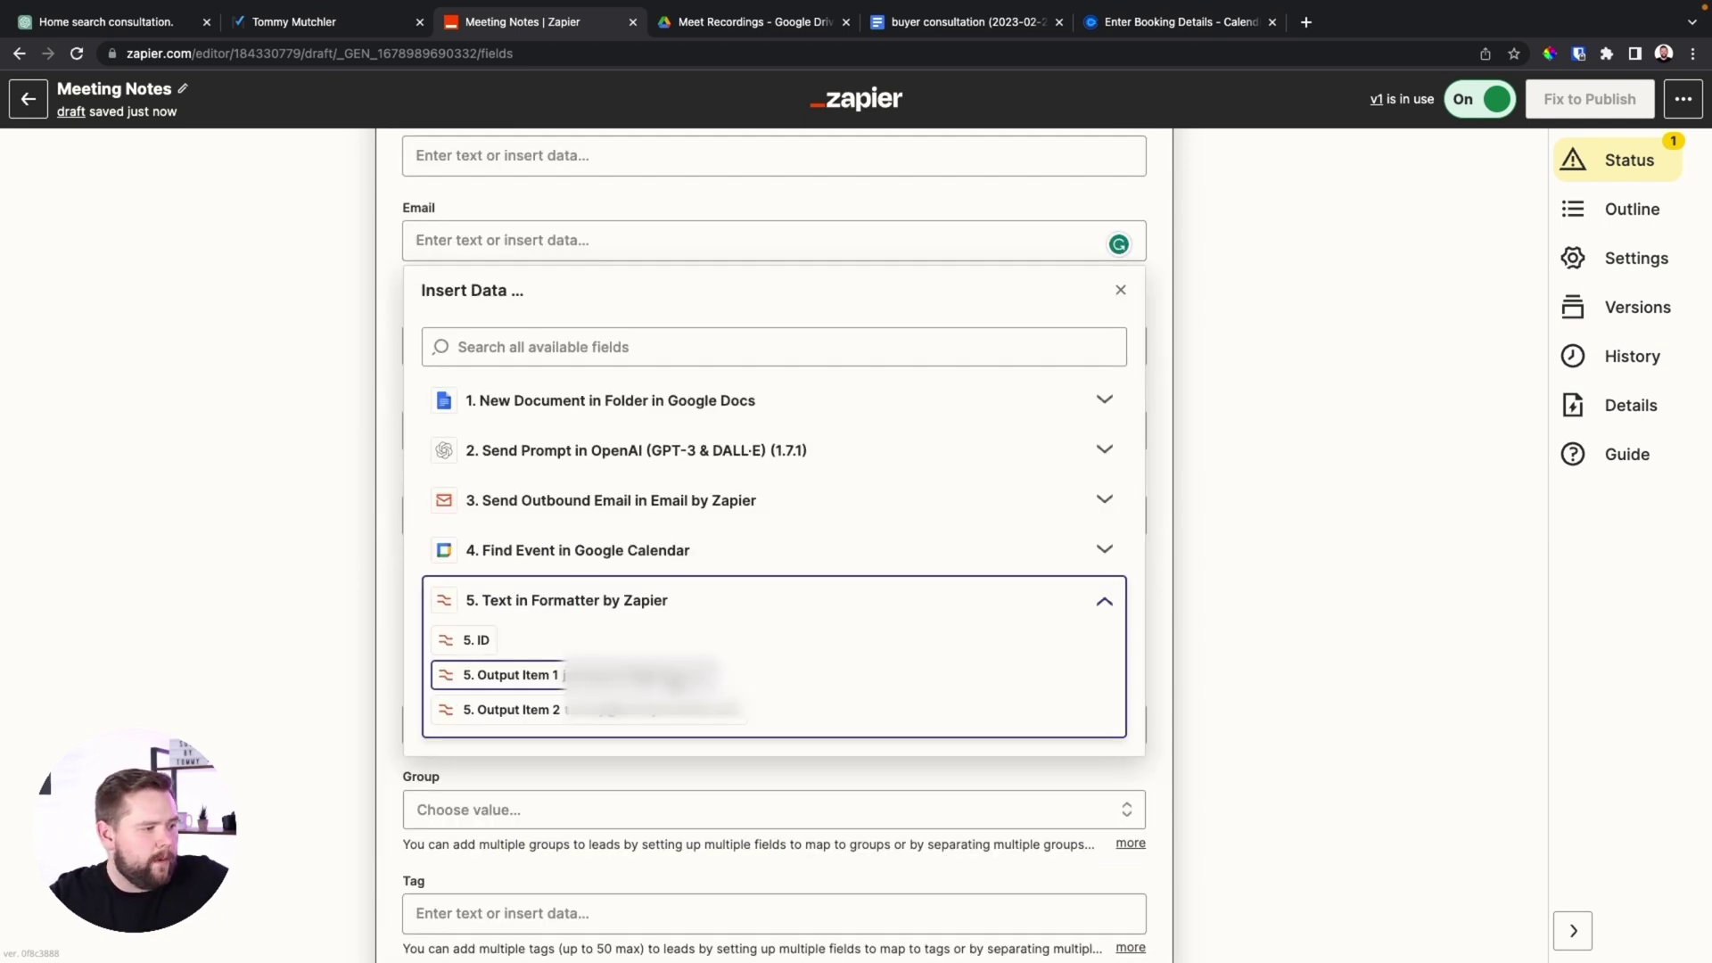
{"action": "left_click", "coordinate": [510, 675]}
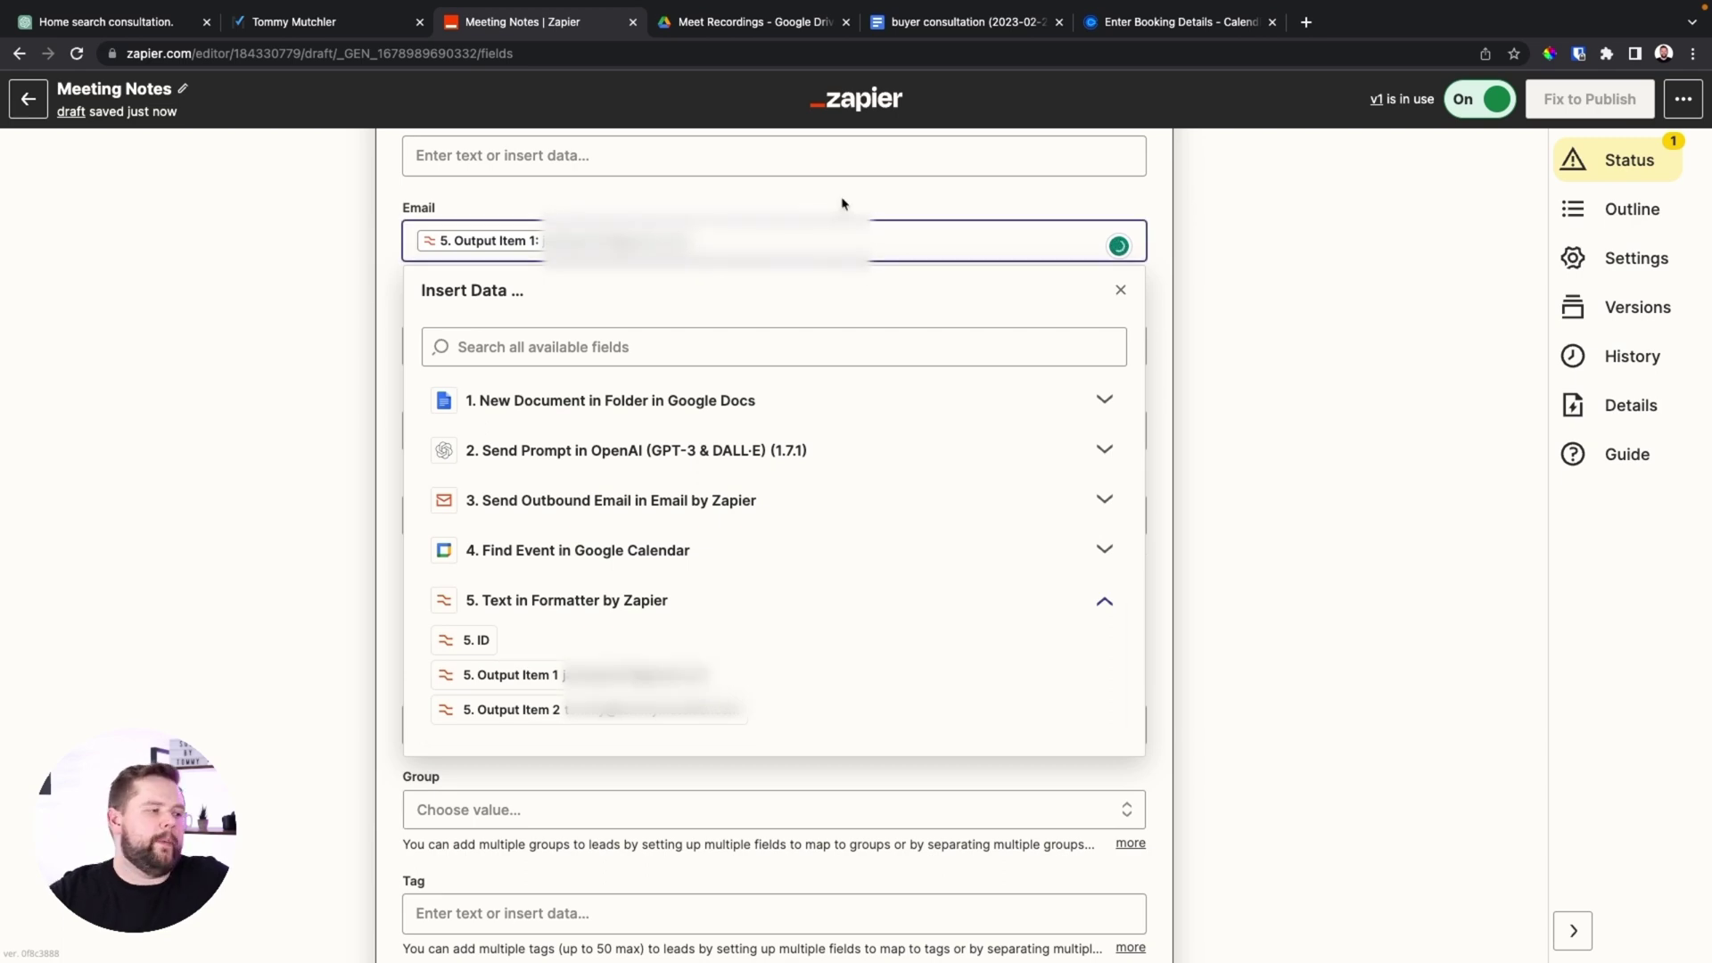
{"action": "left_click", "coordinate": [1212, 343]}
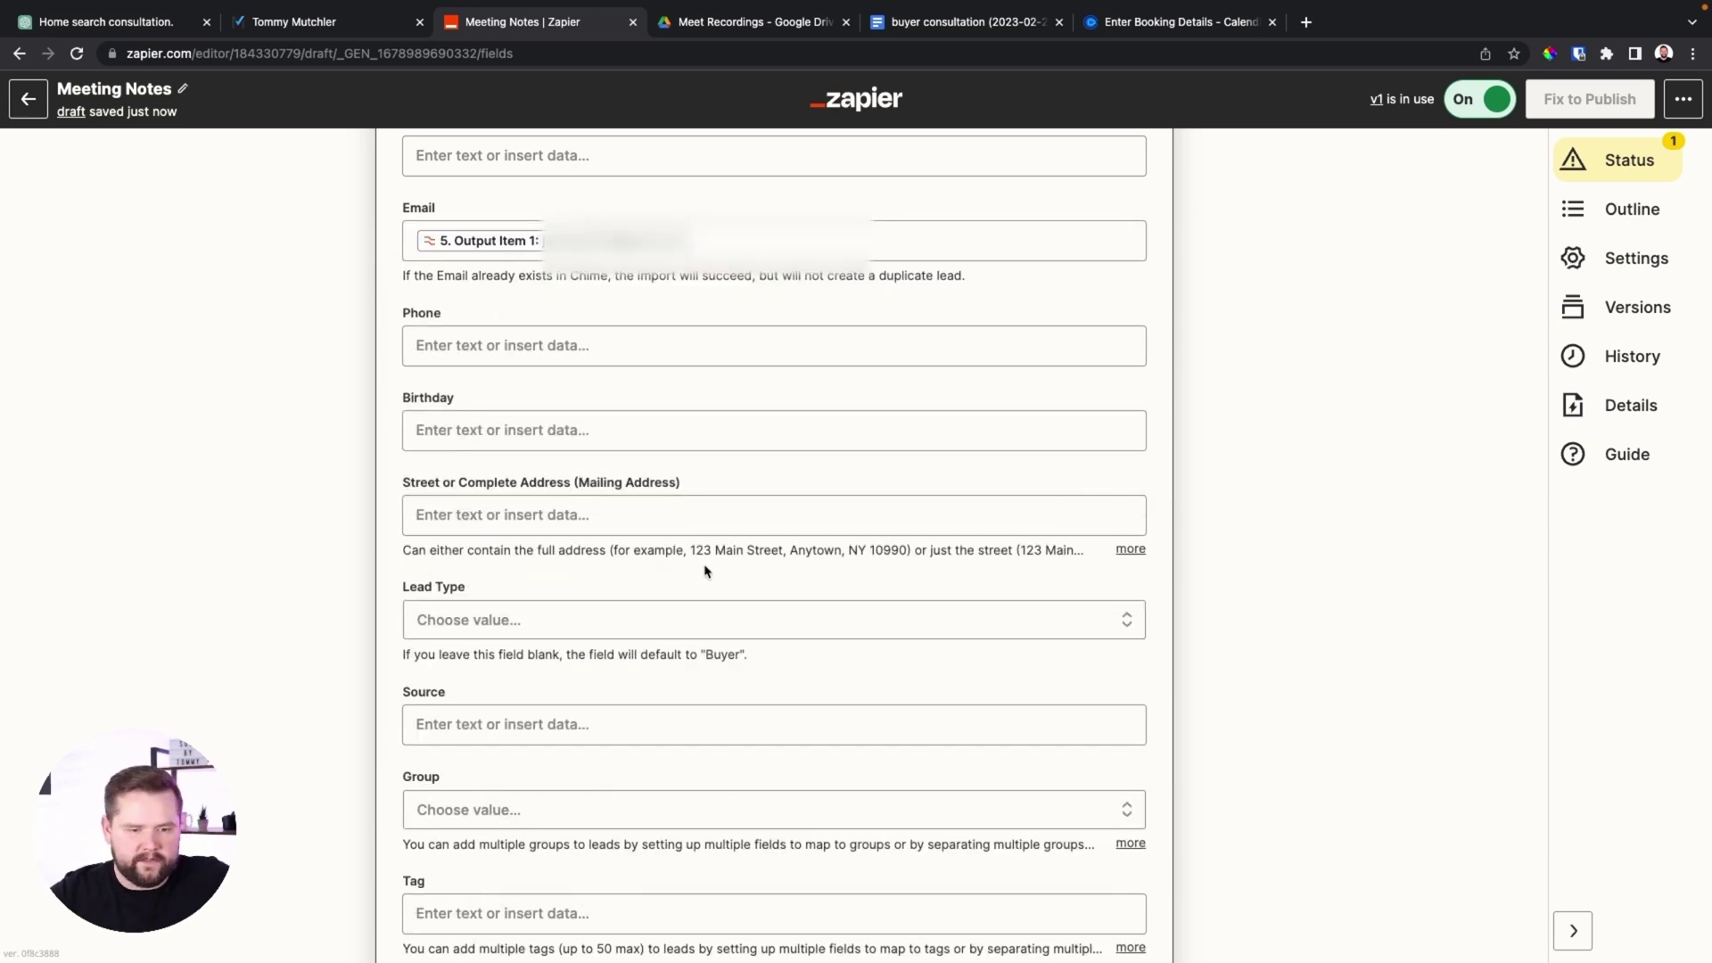
Map OpenAI's Choices Text summary into Note and run the Create Lead test
{"action": "scroll", "coordinate": [703, 566], "scroll_direction": "down", "scroll_amount": 3}
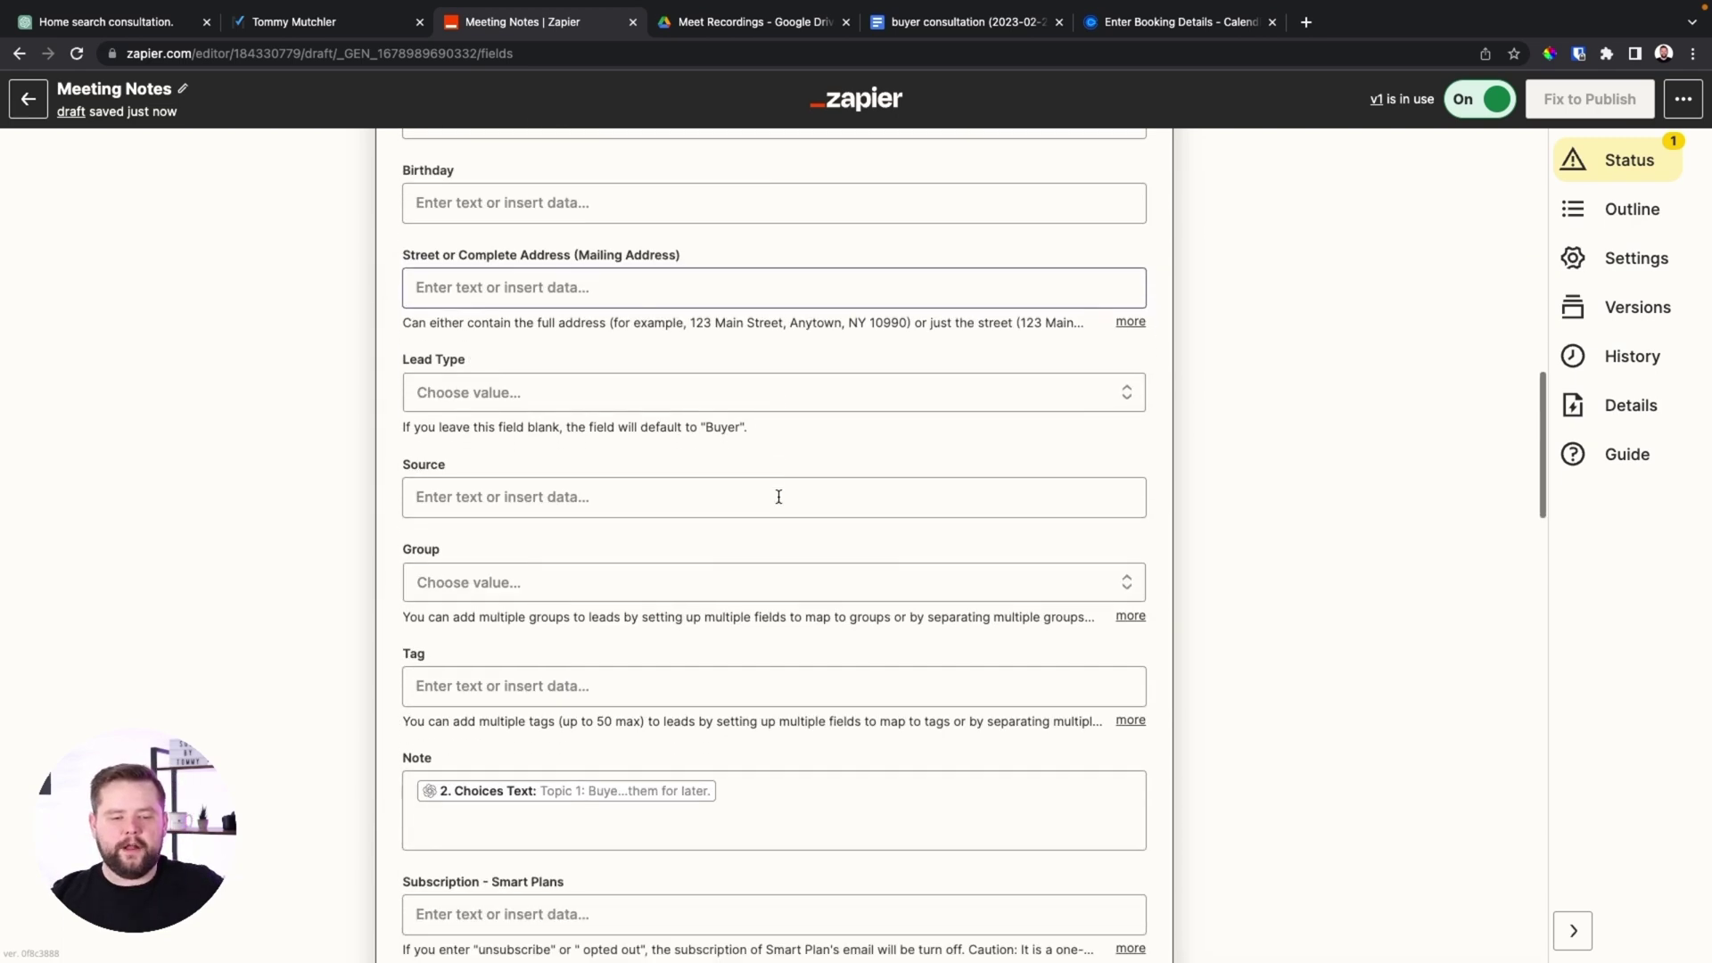
{"action": "scroll", "coordinate": [777, 493], "scroll_direction": "down", "scroll_amount": 2}
{"action": "left_click", "coordinate": [783, 584]}
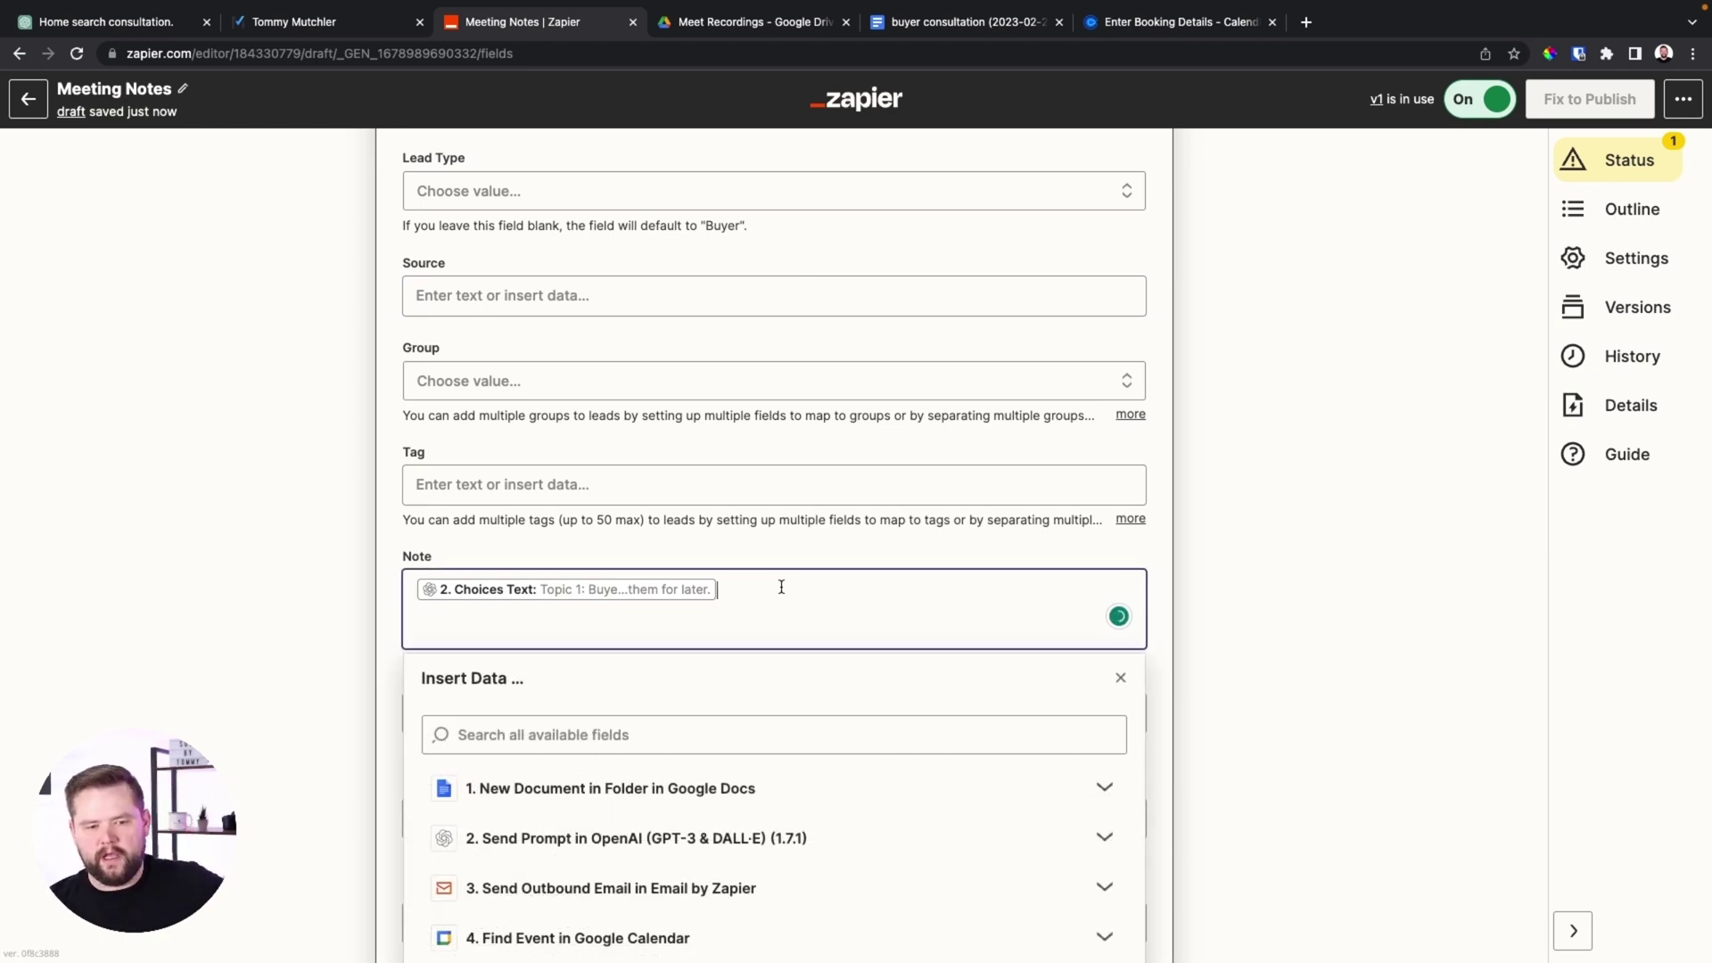
{"action": "scroll", "coordinate": [781, 586], "scroll_direction": "down", "scroll_amount": 4}
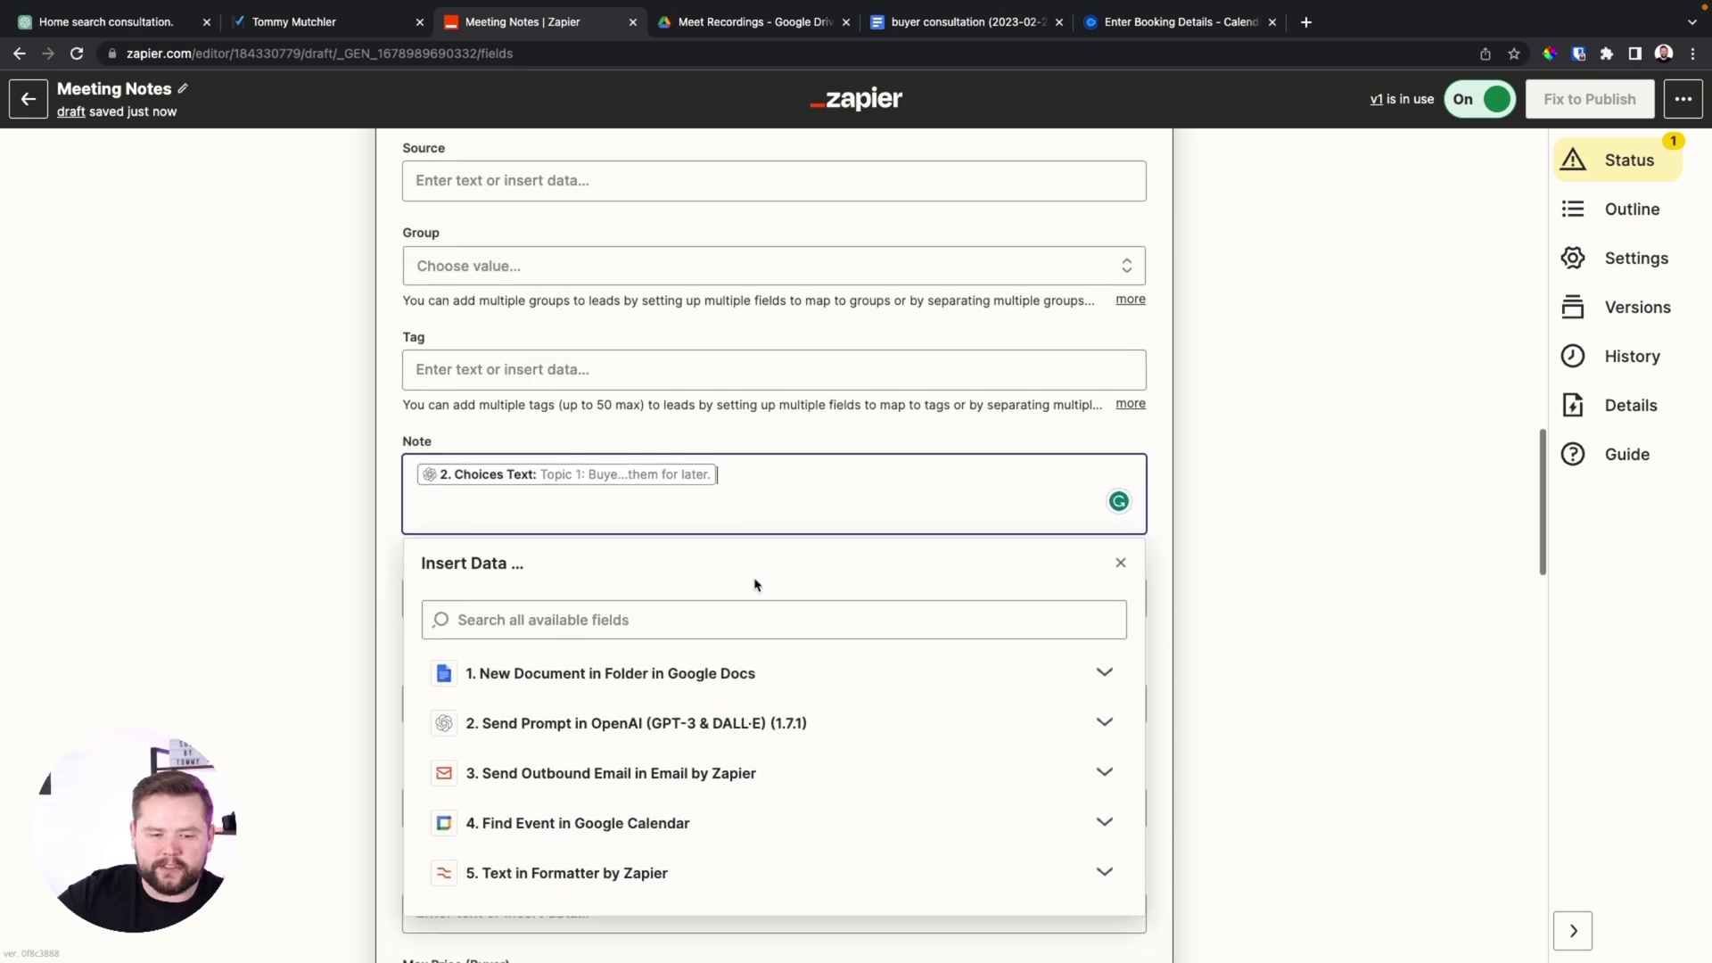
{"action": "left_click", "coordinate": [605, 532]}
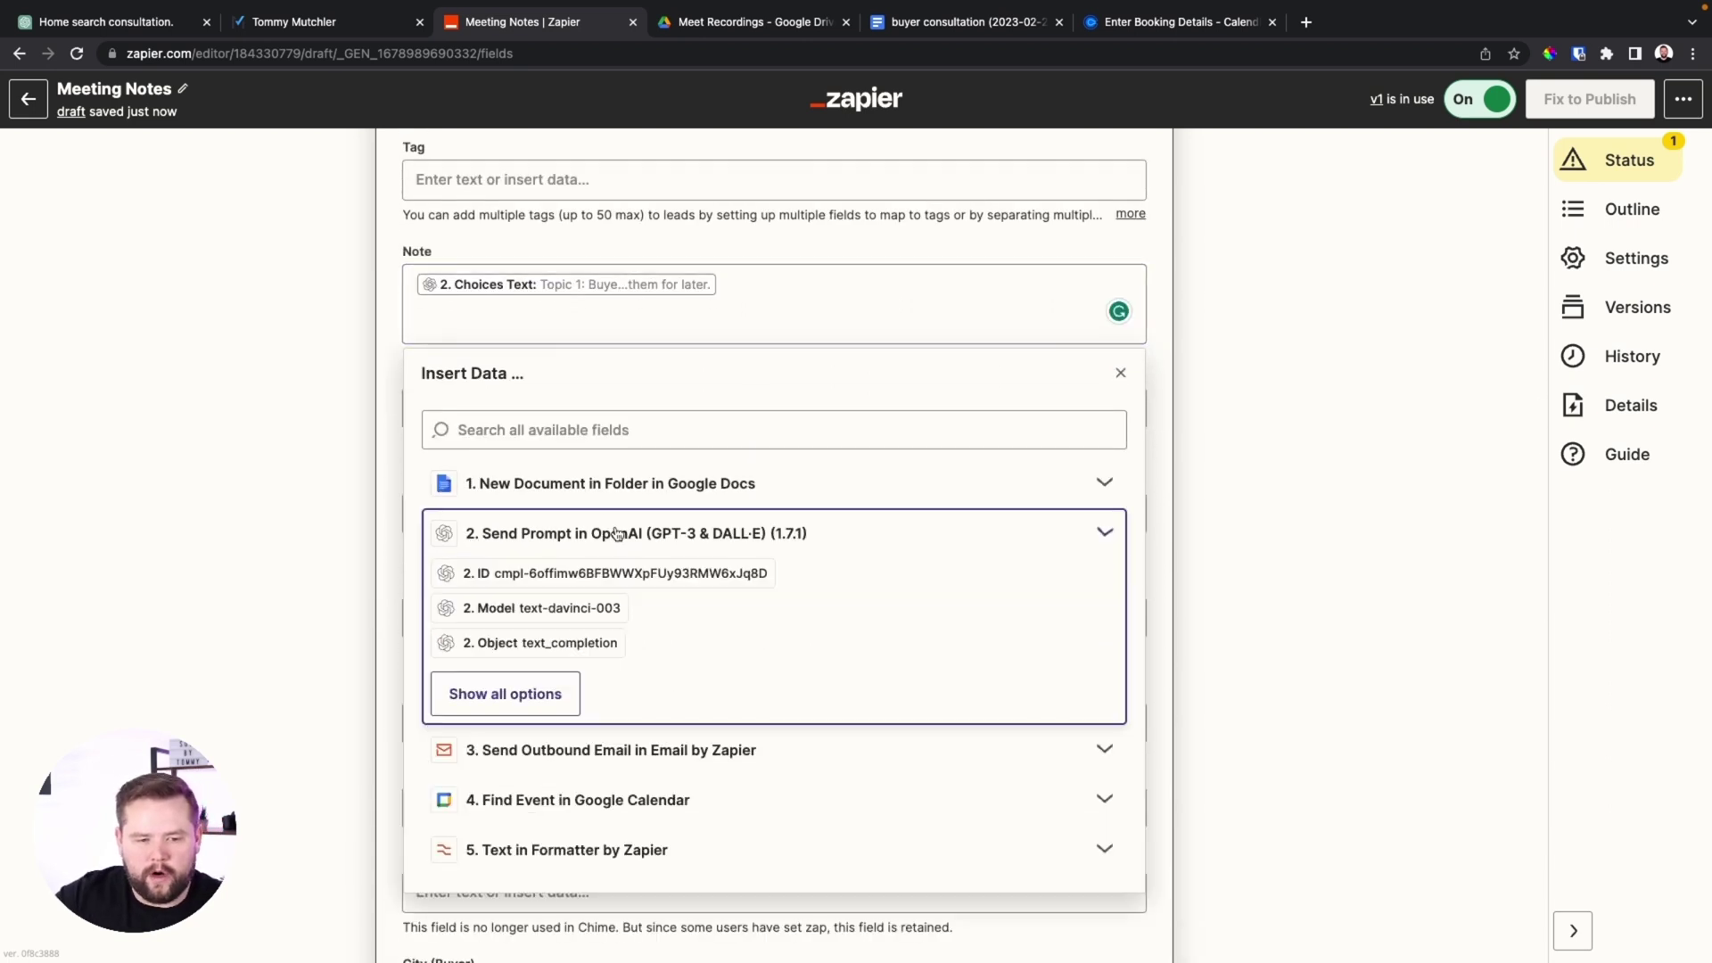
{"action": "left_click", "coordinate": [510, 692]}
{"action": "scroll", "coordinate": [639, 700], "scroll_direction": "down", "scroll_amount": 1}
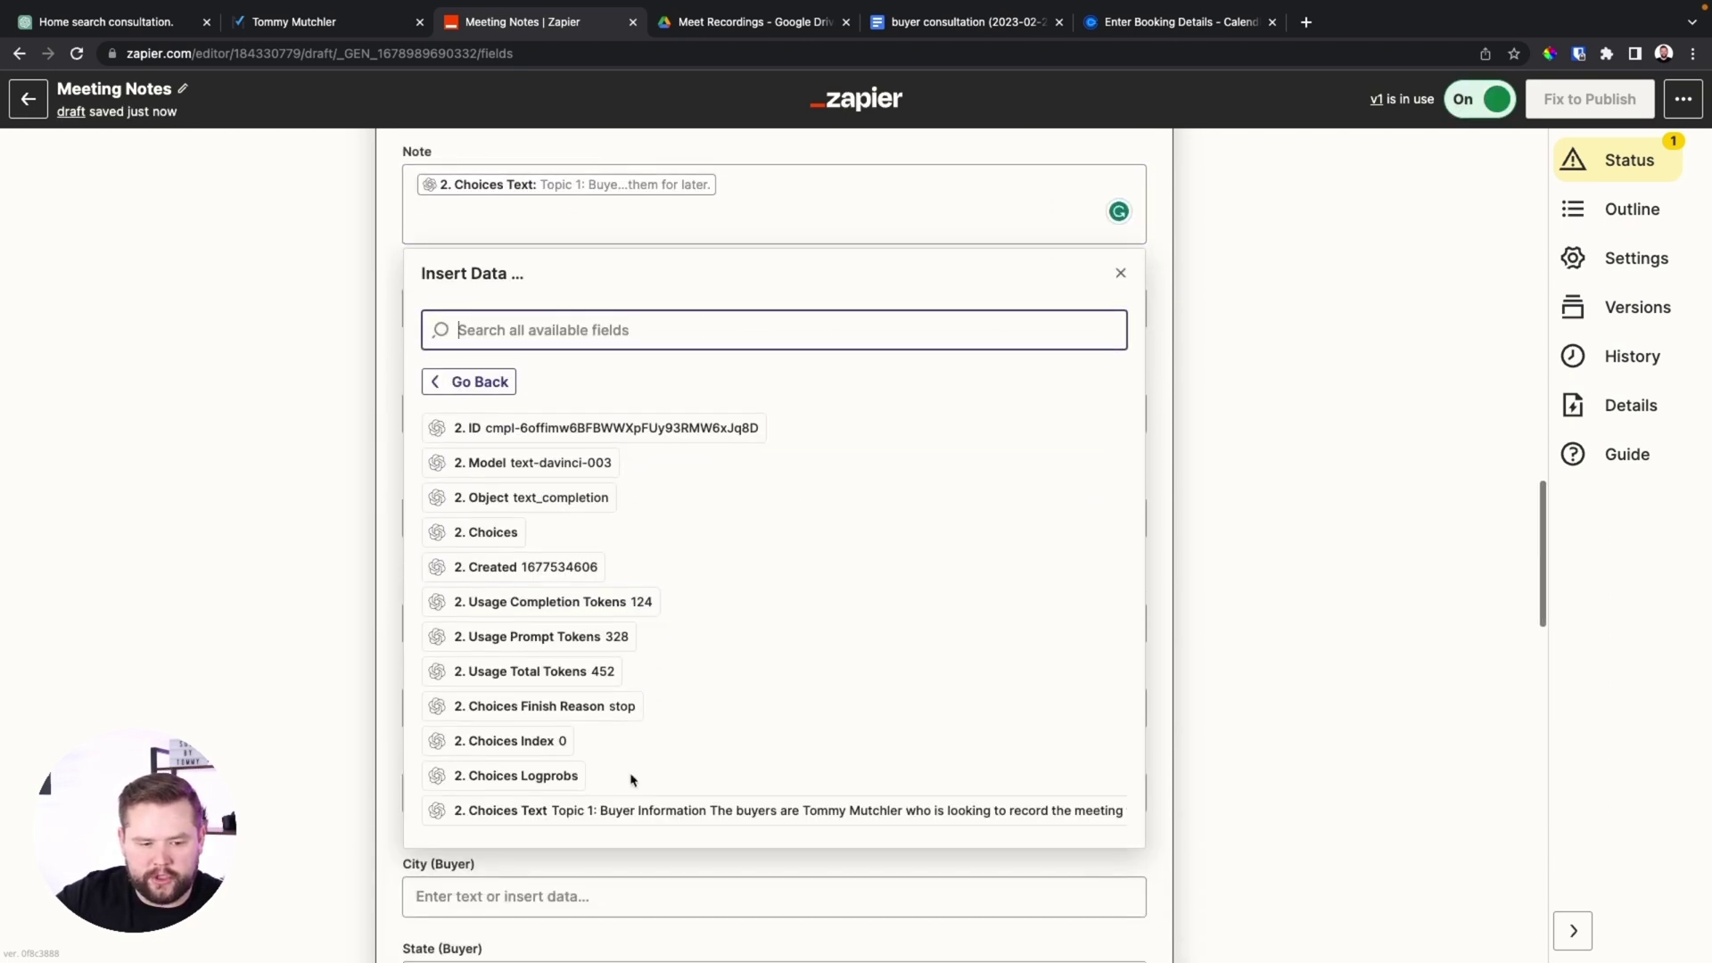
{"action": "left_click", "coordinate": [747, 812]}
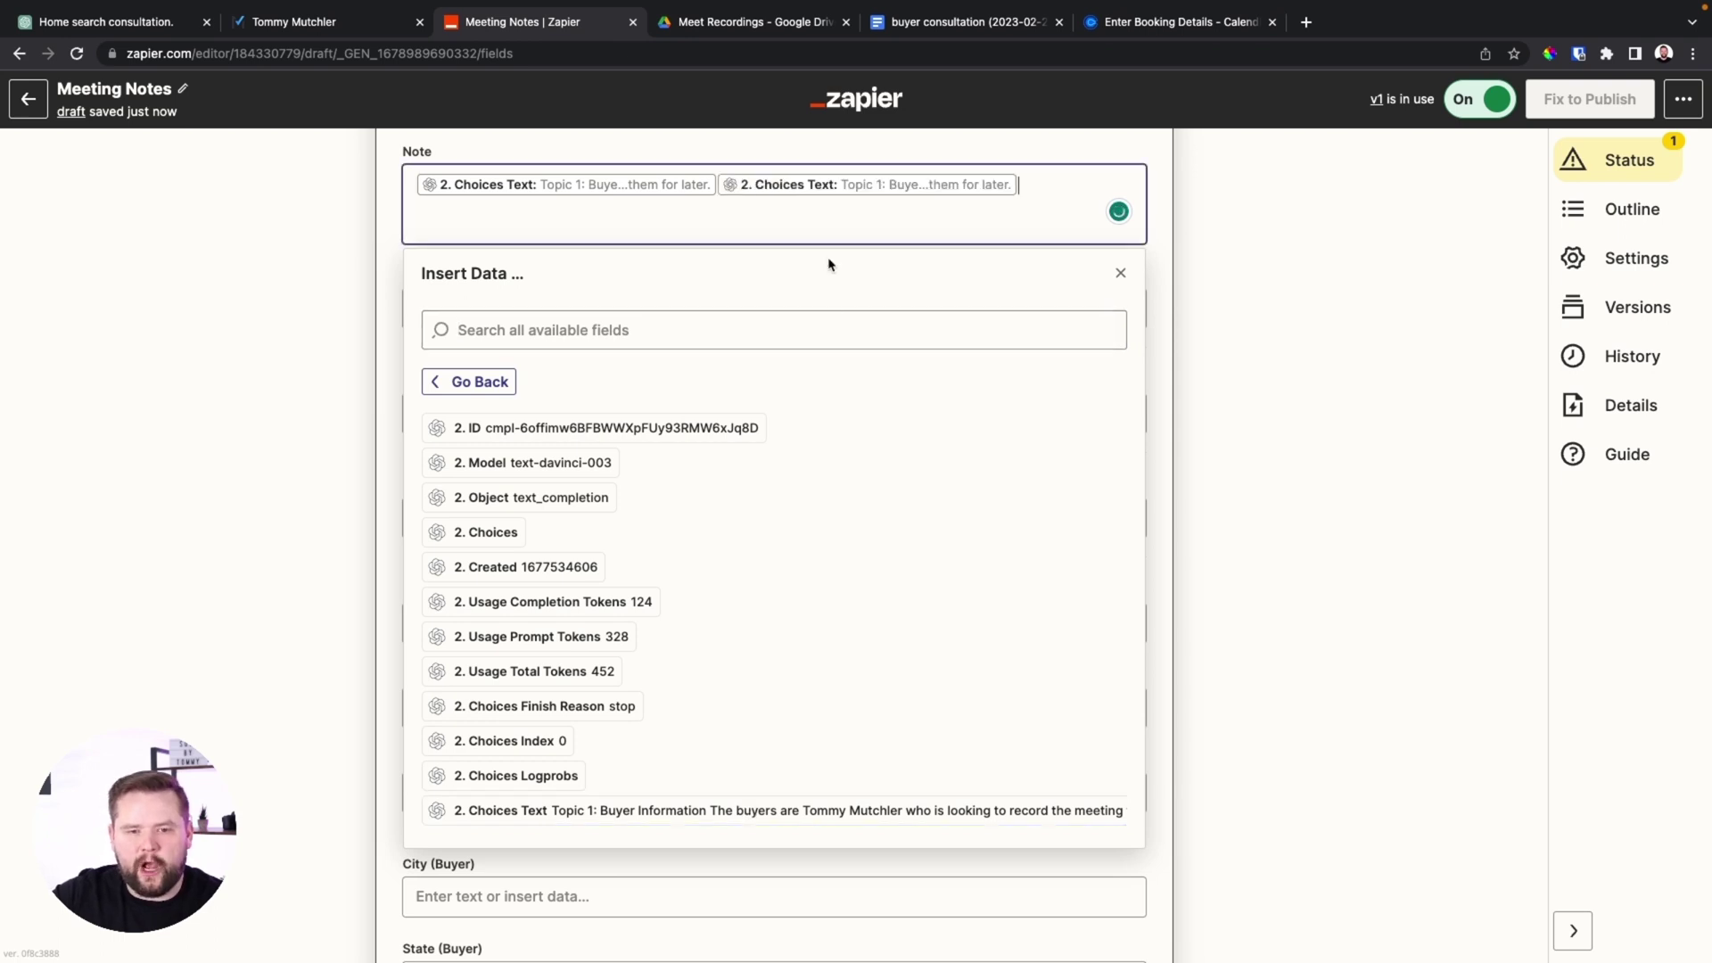
{"action": "key", "text": "BackSpace"}
{"action": "scroll", "coordinate": [1044, 183], "scroll_direction": "up", "scroll_amount": 3}
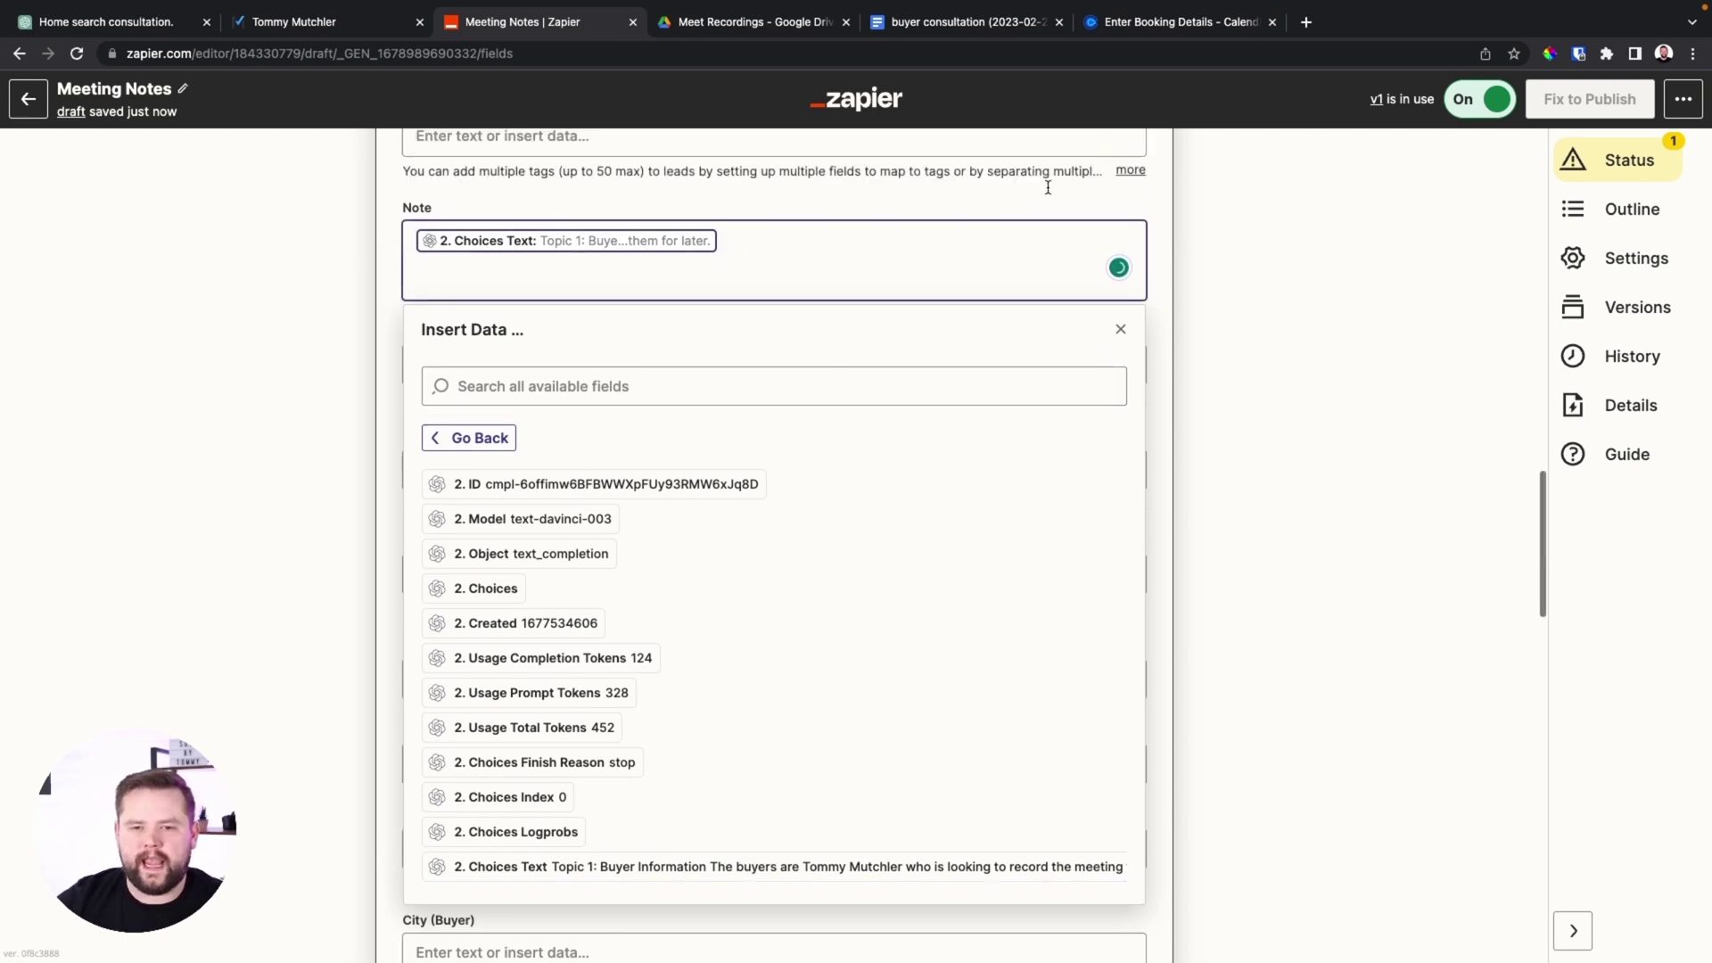
{"action": "left_click", "coordinate": [891, 353]}
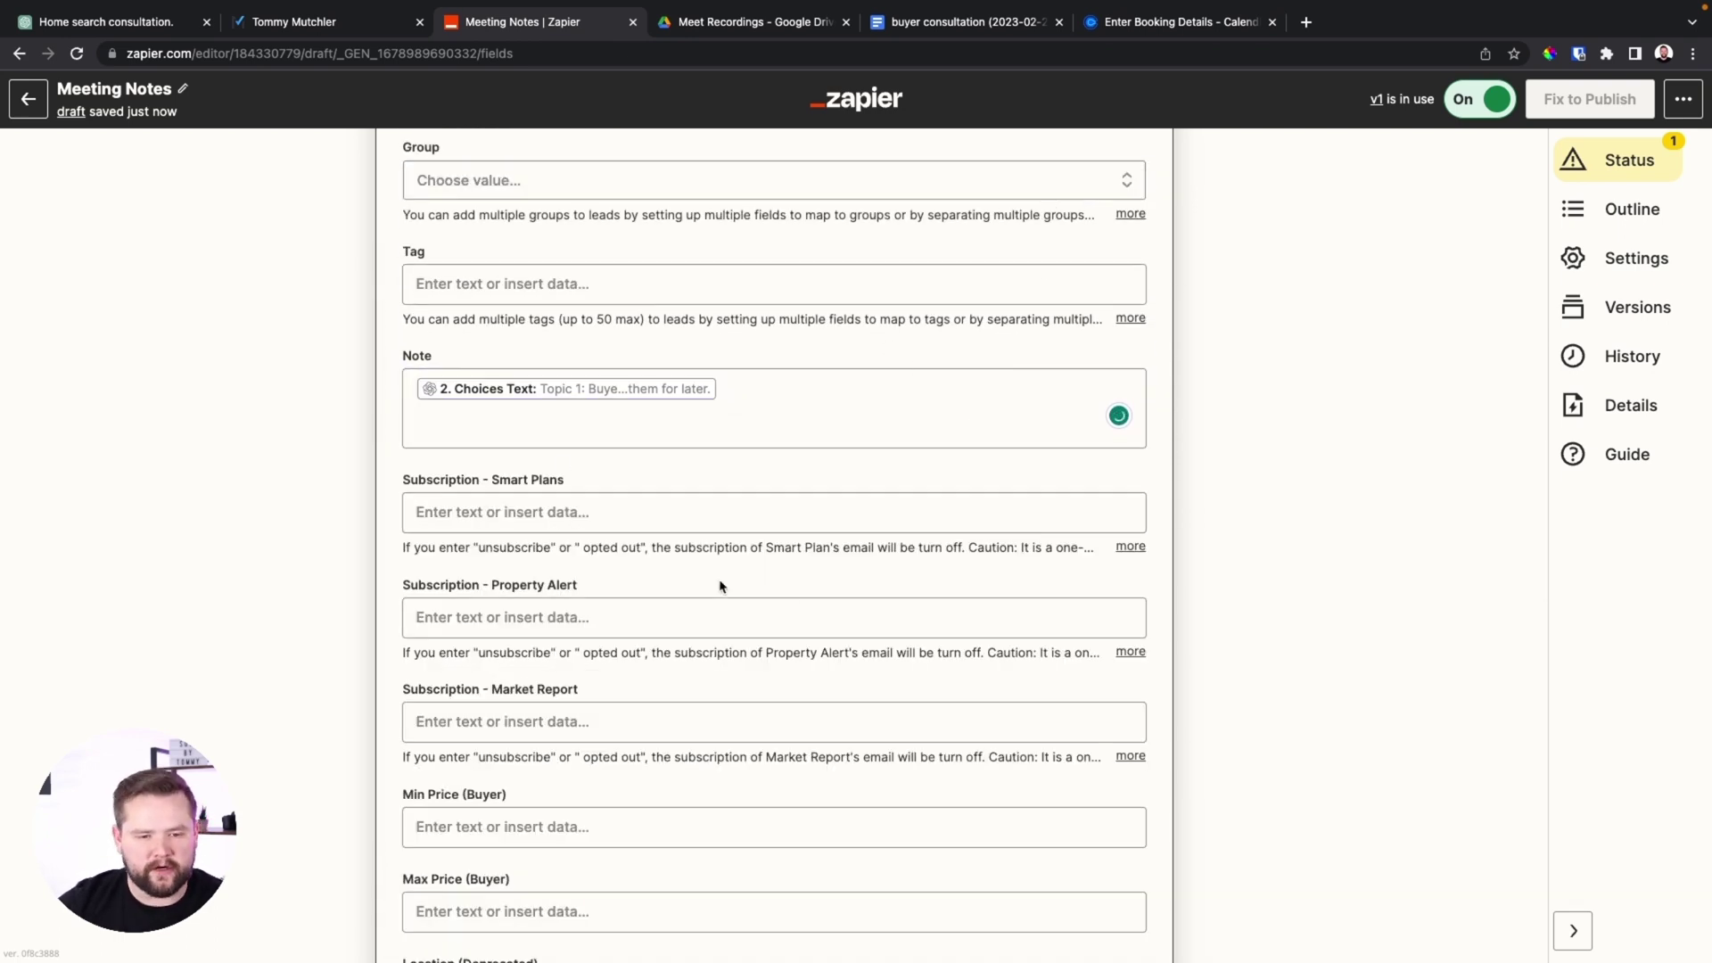
{"action": "scroll", "coordinate": [785, 570], "scroll_direction": "down", "scroll_amount": 10}
{"action": "left_click", "coordinate": [621, 771]}
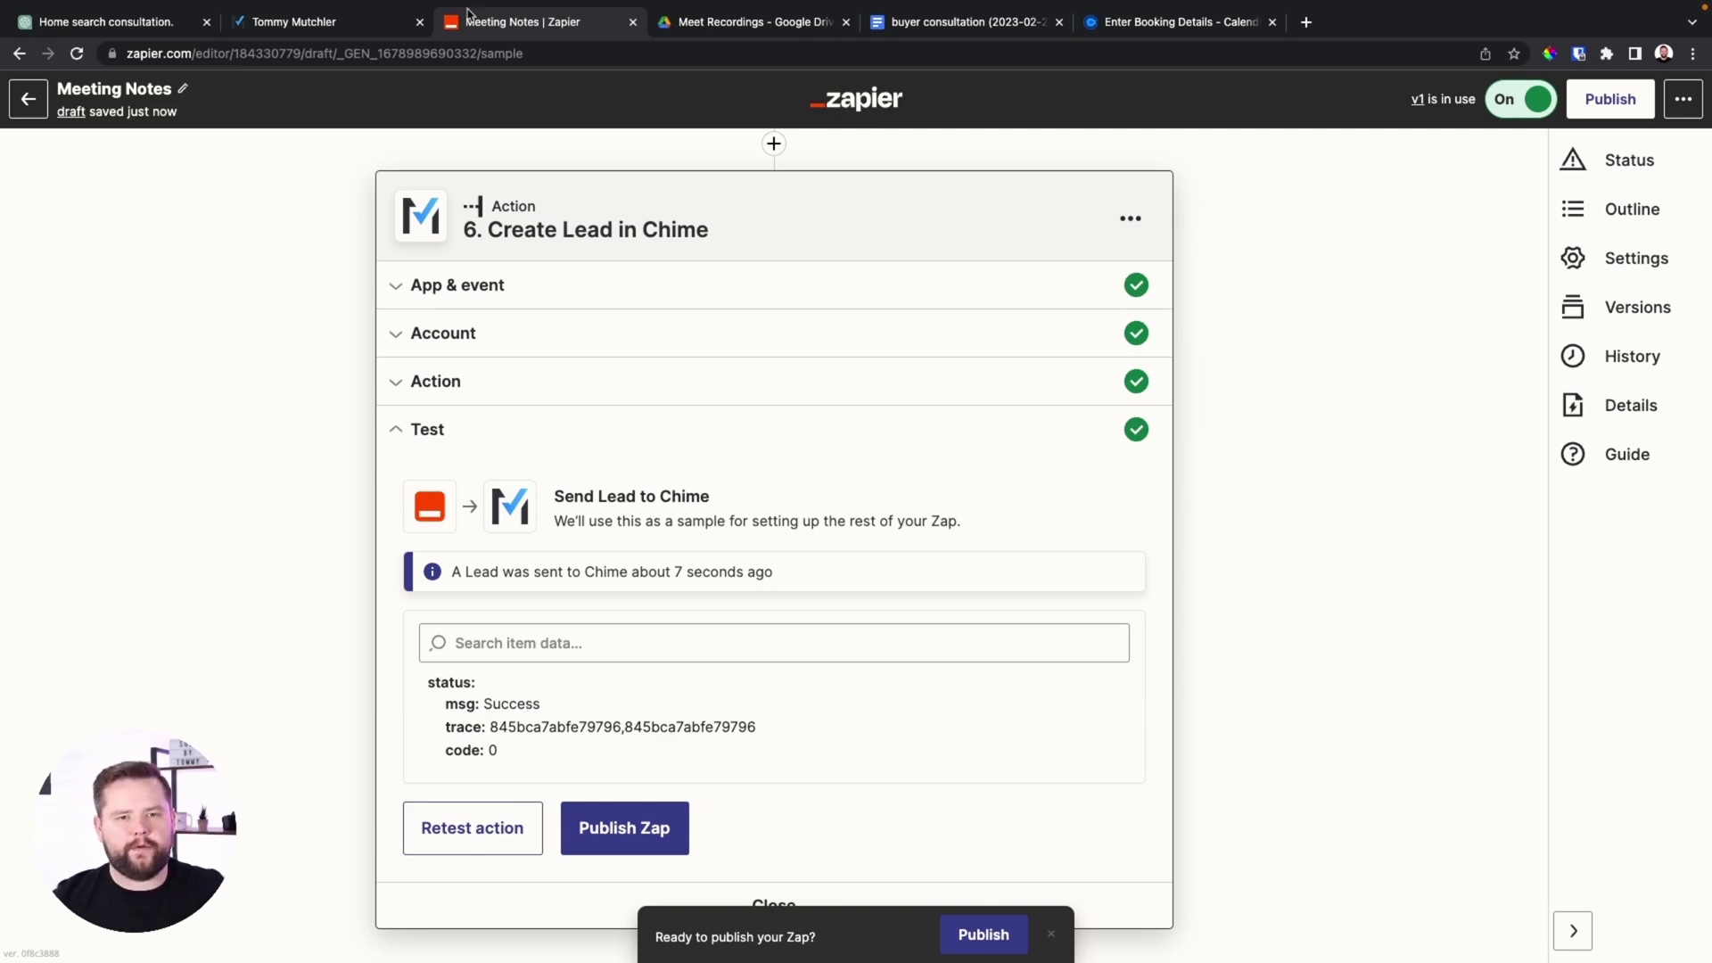
Switch to the Chime lead's browser tab
{"action": "left_click", "coordinate": [294, 21]}
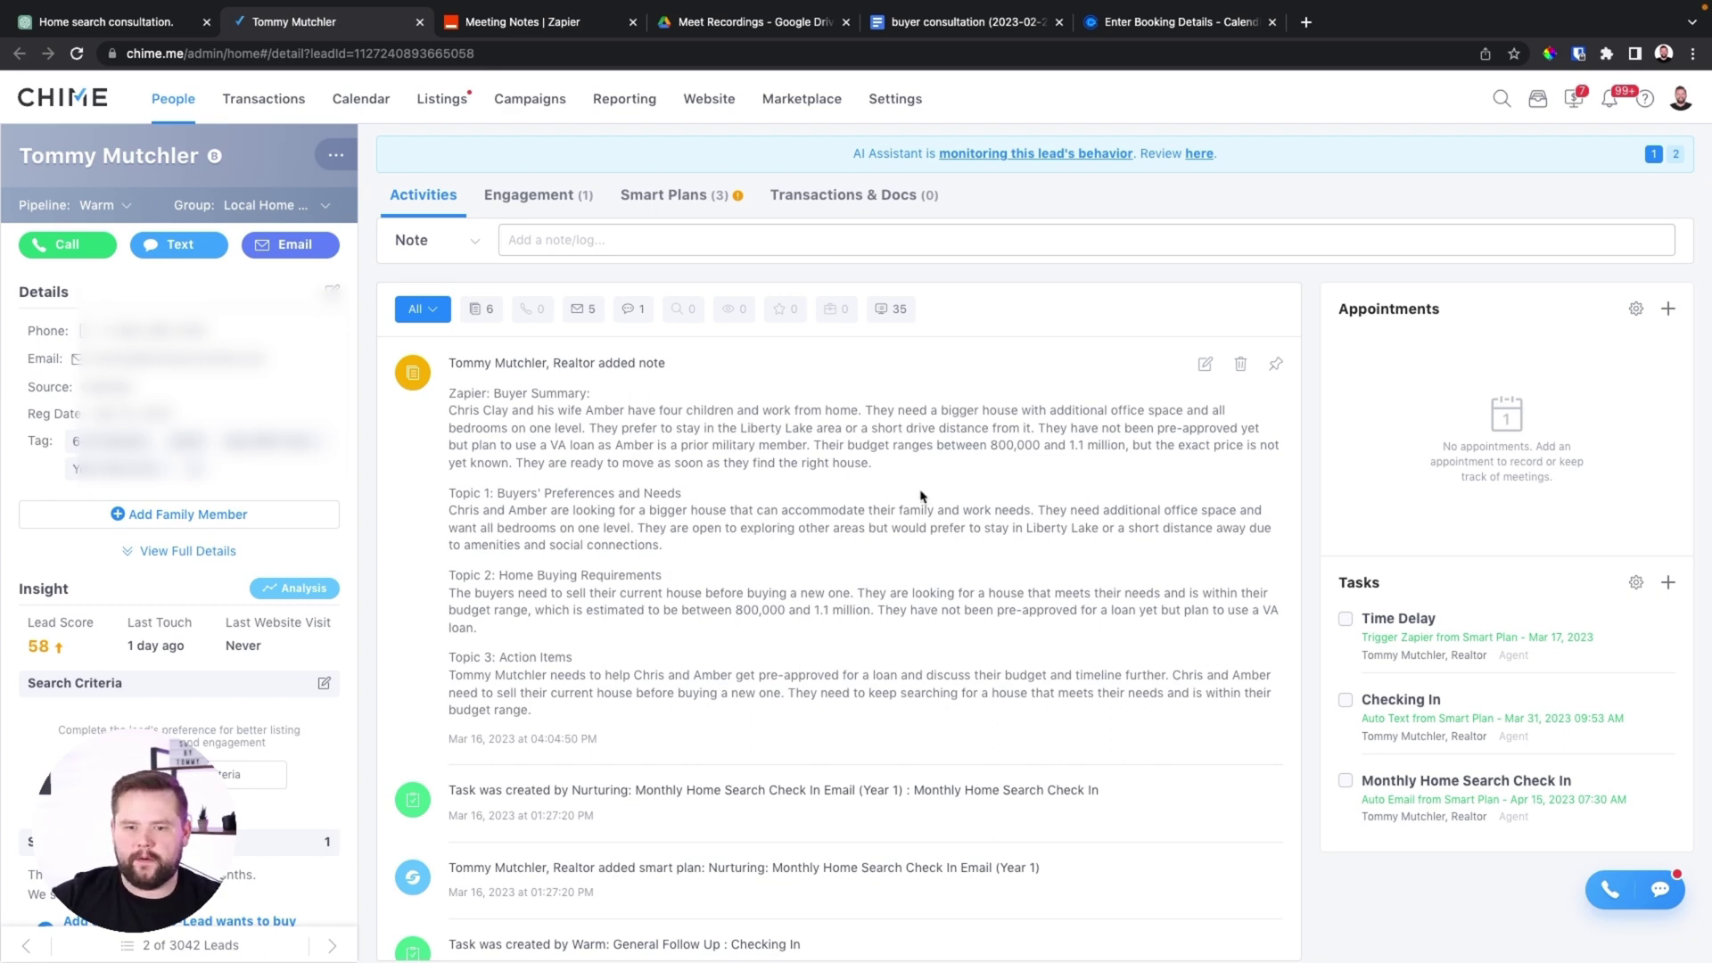
Pin the Zapier-added Buyer Summary note to the top of the lead's Activities feed
{"action": "left_click", "coordinate": [1276, 363]}
{"action": "scroll", "coordinate": [731, 499], "scroll_direction": "down", "scroll_amount": 1}
{"action": "scroll", "coordinate": [754, 558], "scroll_direction": "up", "scroll_amount": 1}
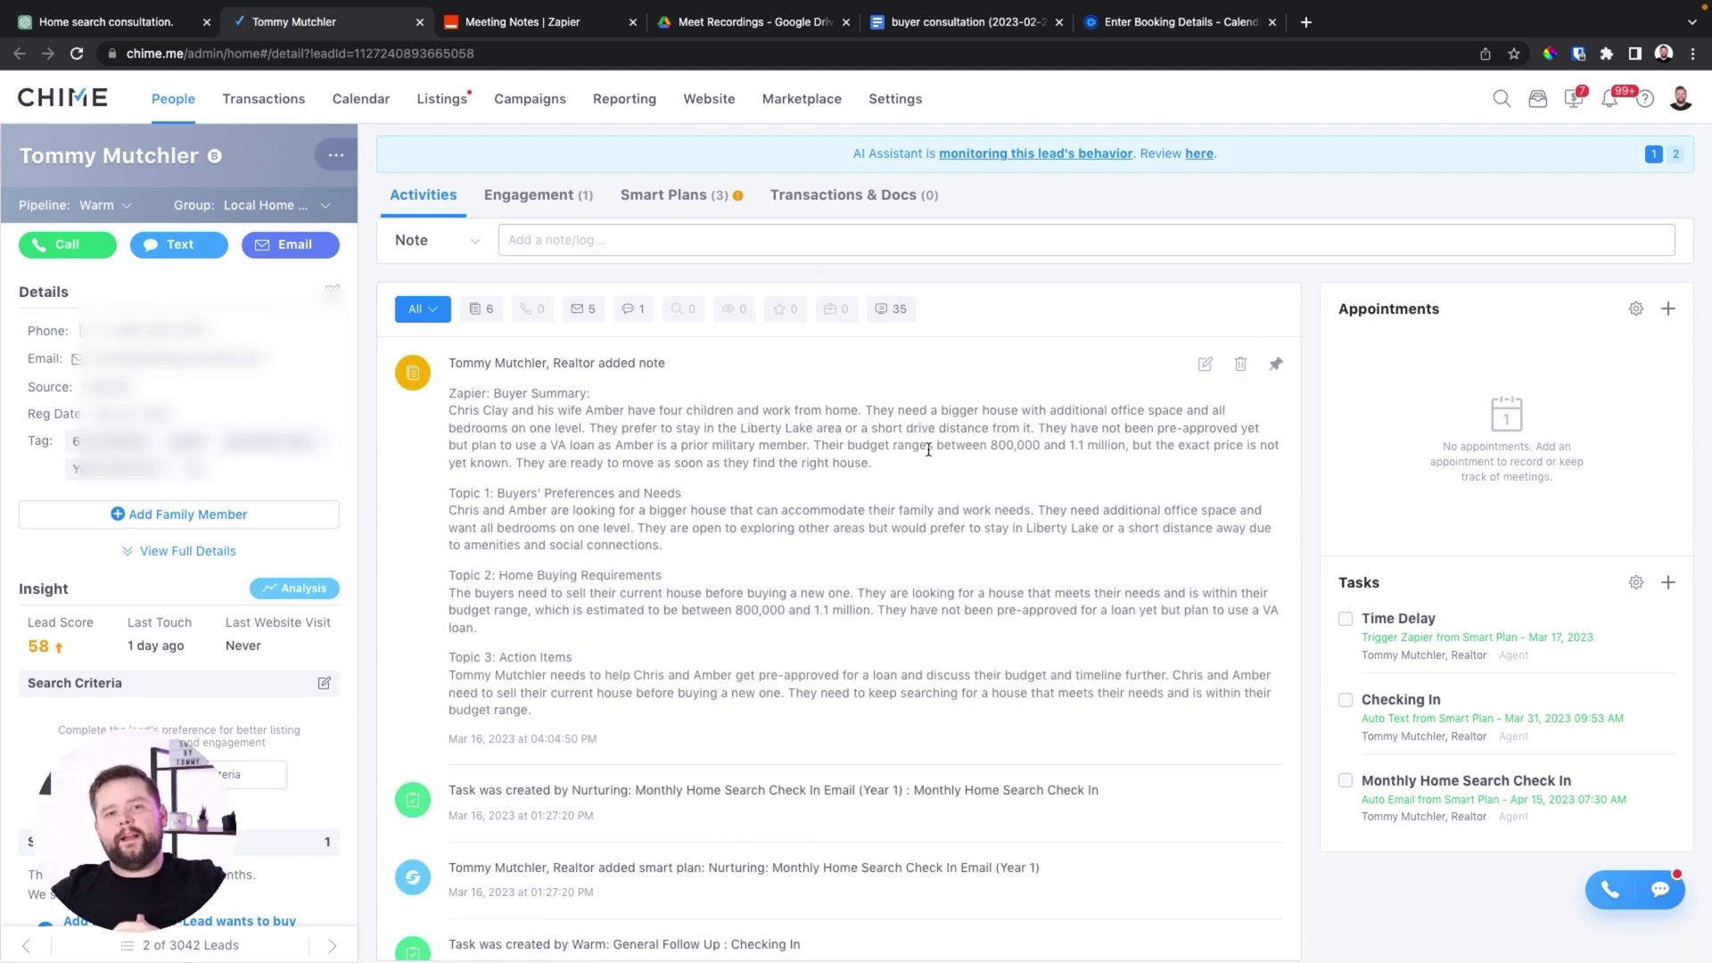